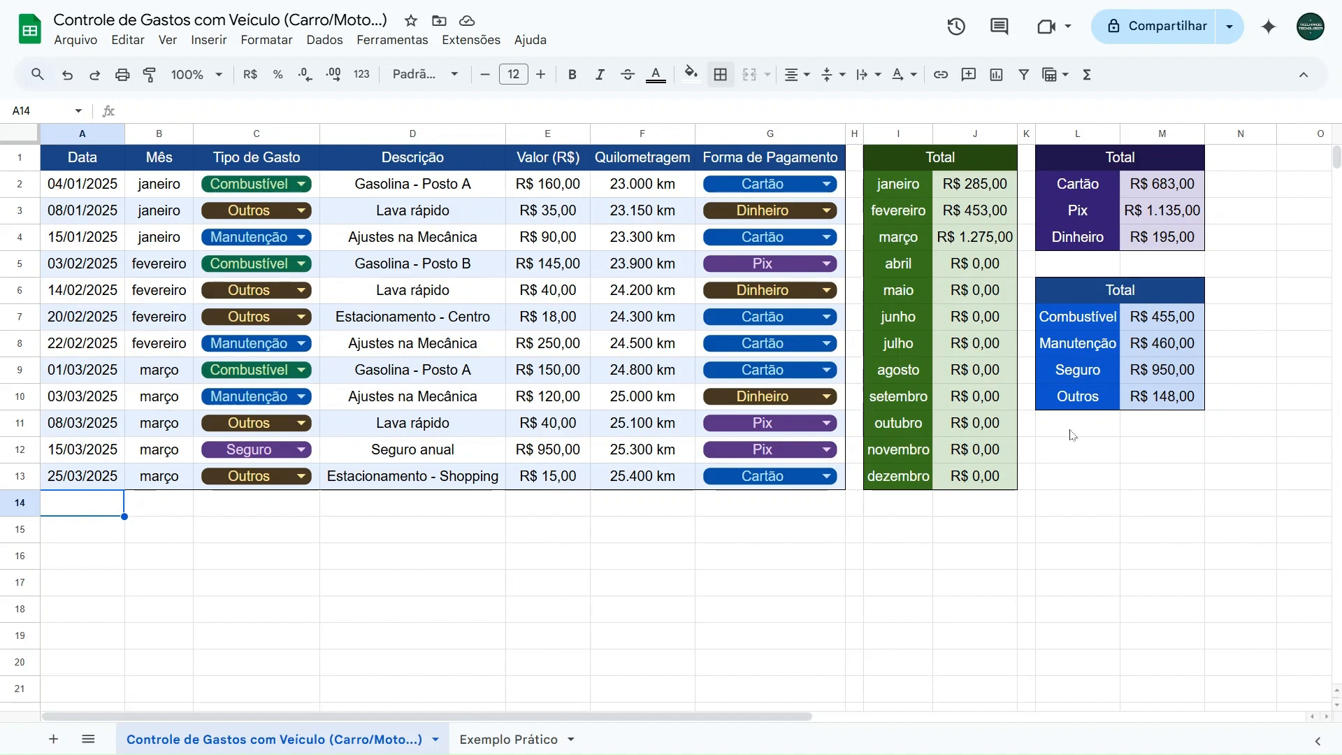
- Browse the months in the date picker of cell A2 and close it without picking a date
{"action": "double_click", "coordinate": [99, 183]}
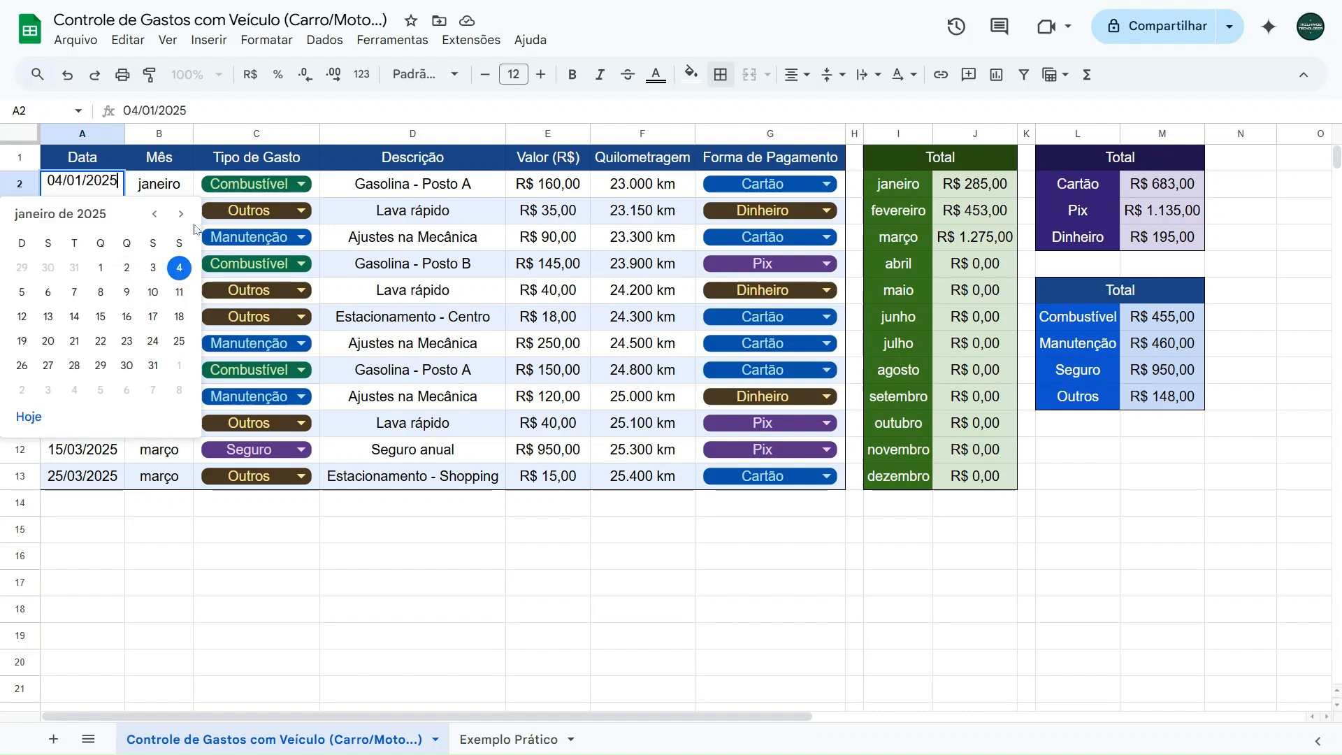
{"action": "left_click", "coordinate": [181, 217]}
{"action": "left_click", "coordinate": [156, 215]}
{"action": "left_click", "coordinate": [181, 215]}
{"action": "left_click", "coordinate": [181, 215]}
{"action": "left_click", "coordinate": [156, 215]}
{"action": "left_click", "coordinate": [156, 216]}
{"action": "key", "text": "Escape"}
{"action": "key", "text": "Escape"}
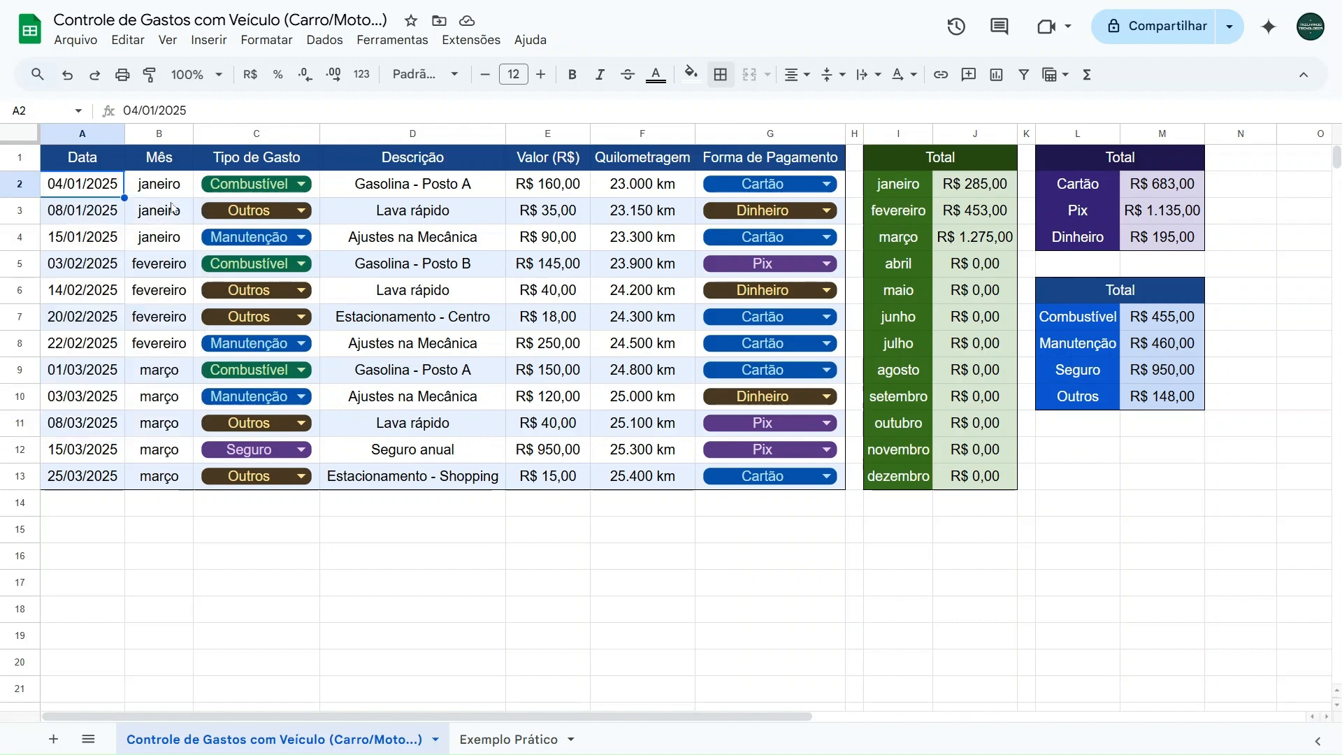
- Set the date in cell A2 to 04/12/2025 and undo that change
{"action": "type", "text": "04"}
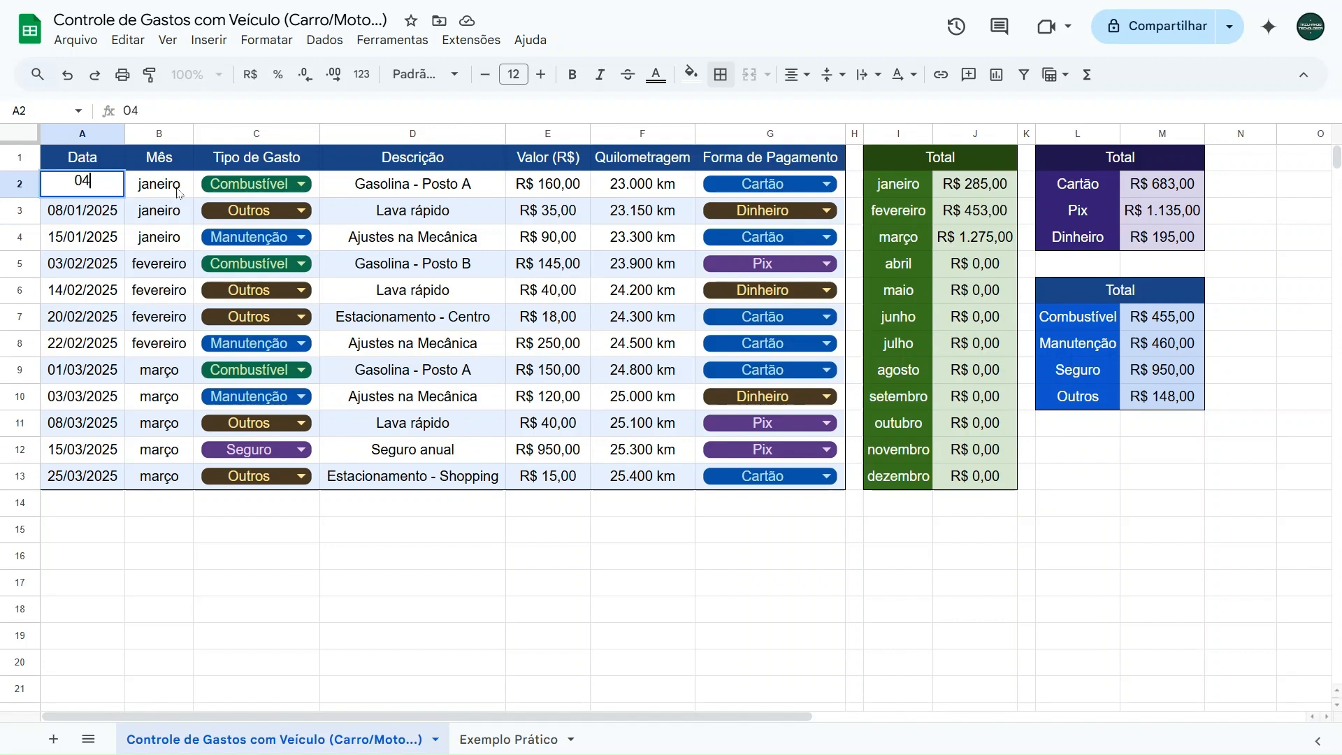
{"action": "type", "text": "/12/2025"}
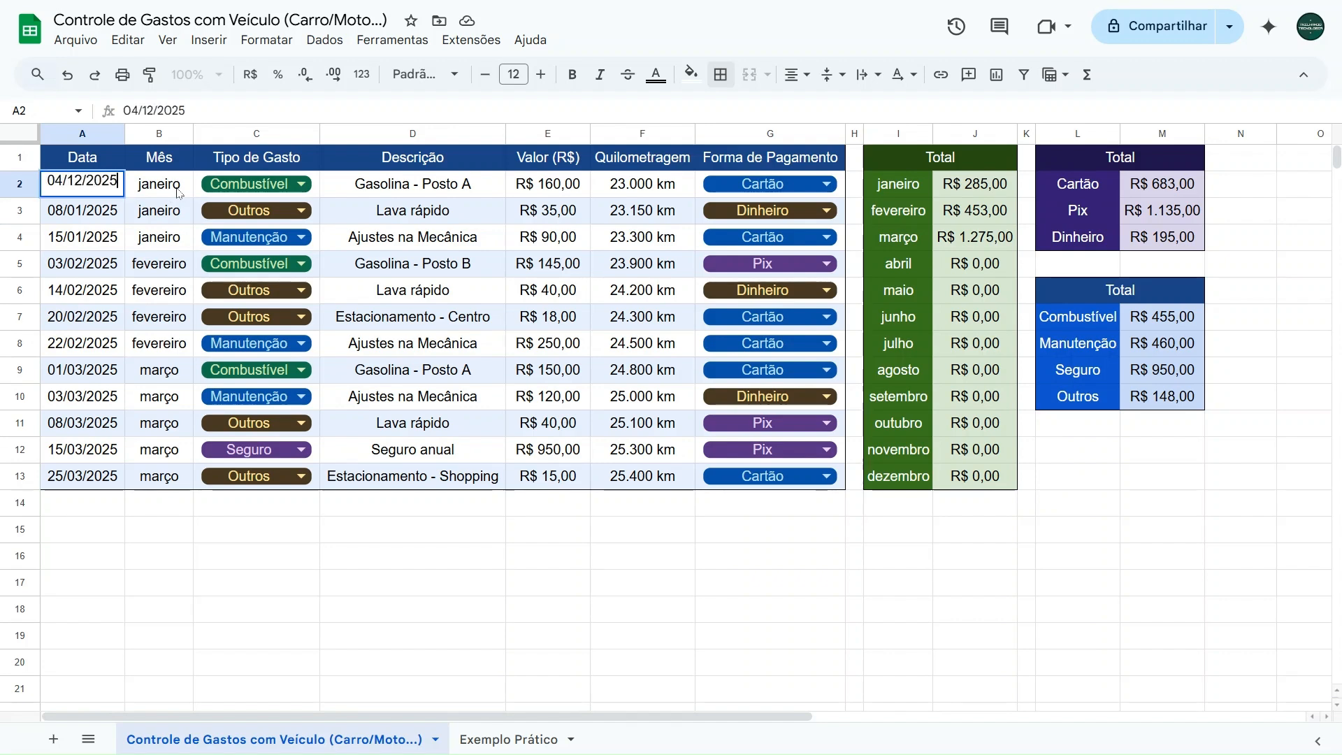
{"action": "key", "text": "Return"}
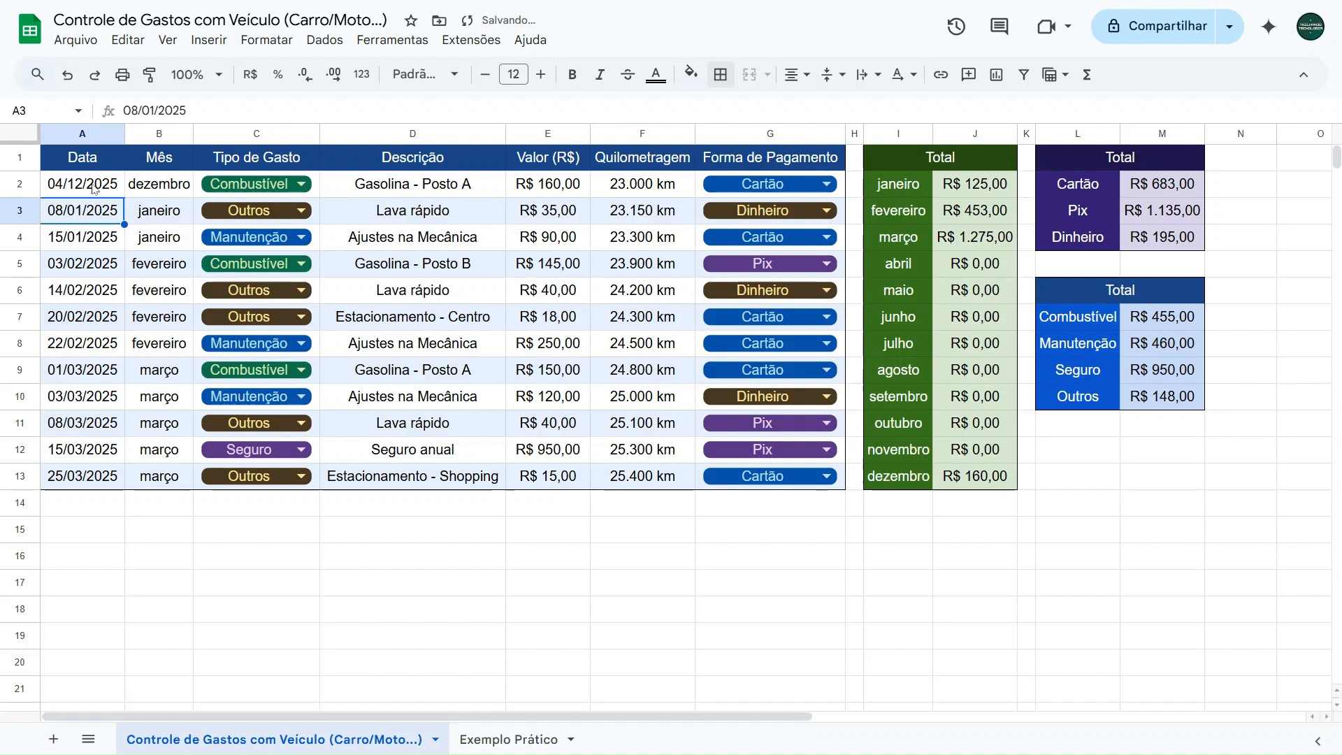
{"action": "key", "text": "ctrl+z"}
- Review the dropdown options for the expense type in C2 and the payment method in G2, keeping Cartão as payment
{"action": "left_click", "coordinate": [255, 186]}
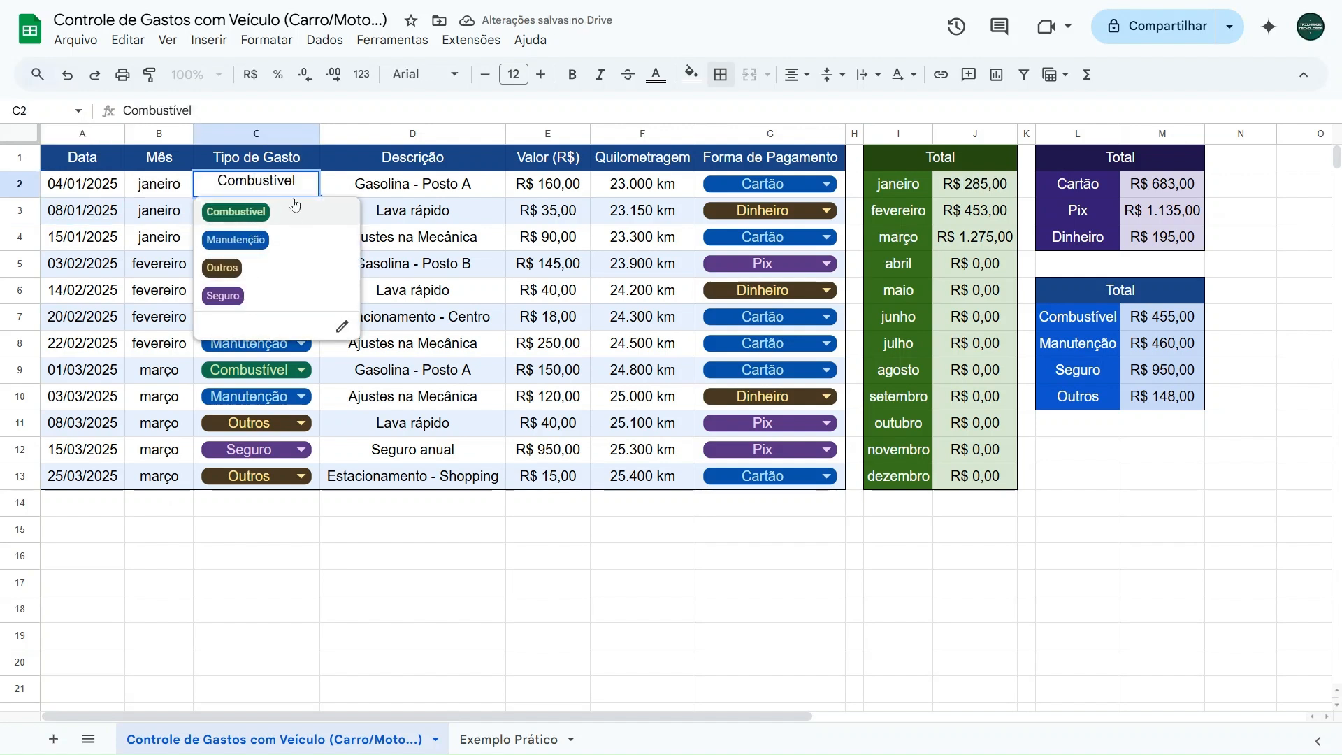
{"action": "left_click", "coordinate": [272, 181]}
{"action": "left_click", "coordinate": [776, 185]}
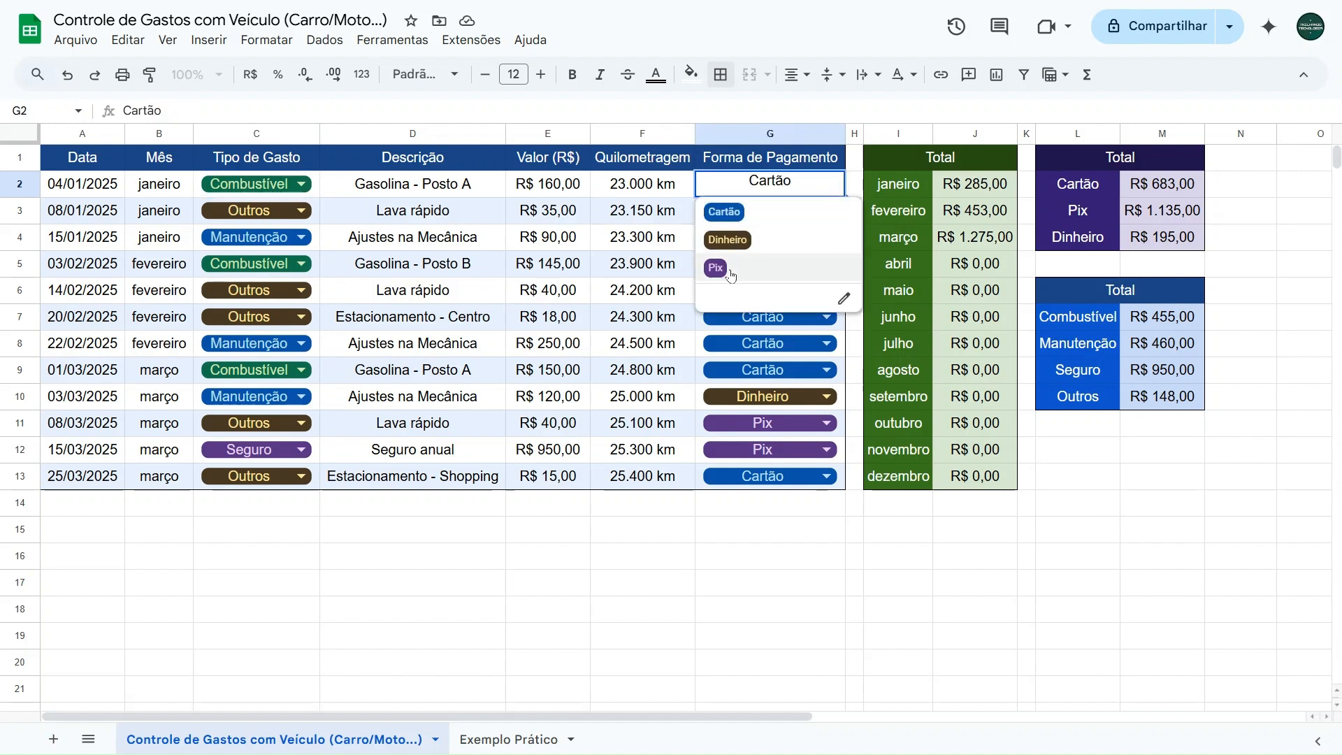
{"action": "left_click", "coordinate": [727, 218]}
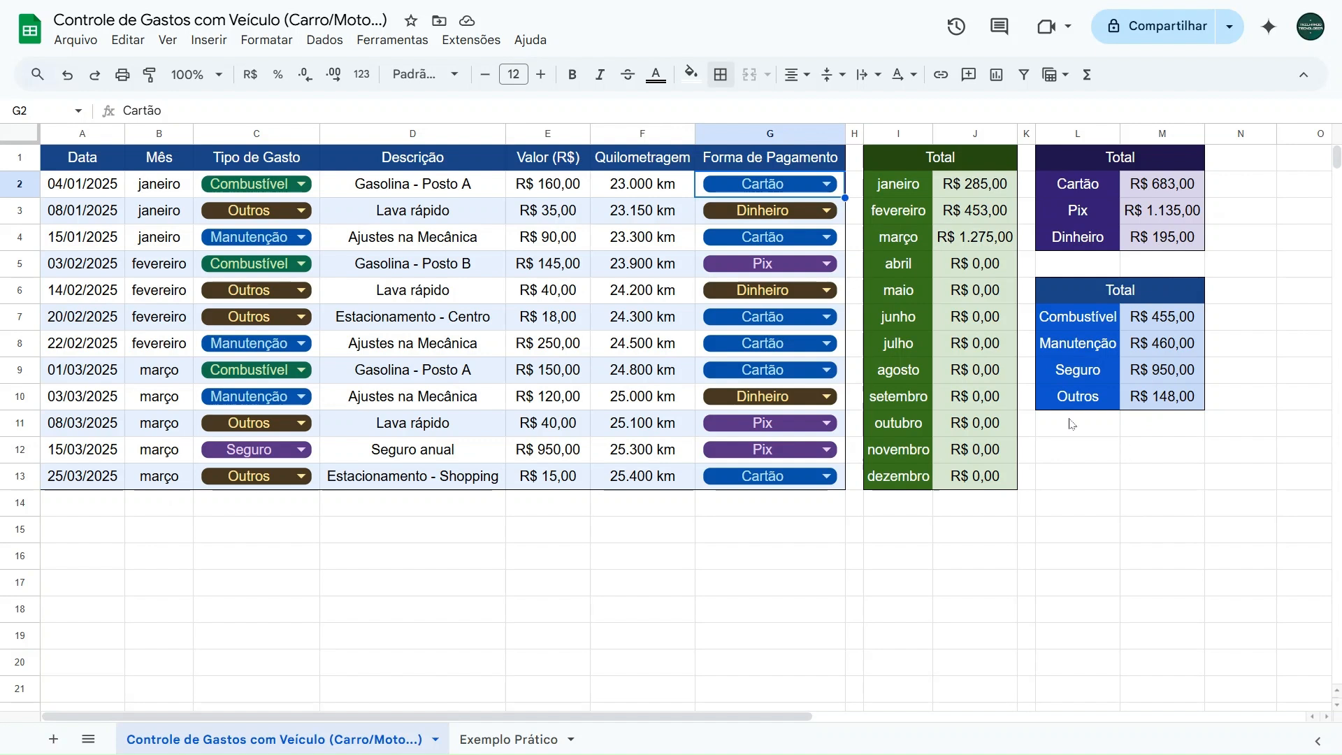
- Examine the monthly totals and the totals by expense type in the summary tables beside the expense list
{"action": "left_click", "coordinate": [919, 186]}
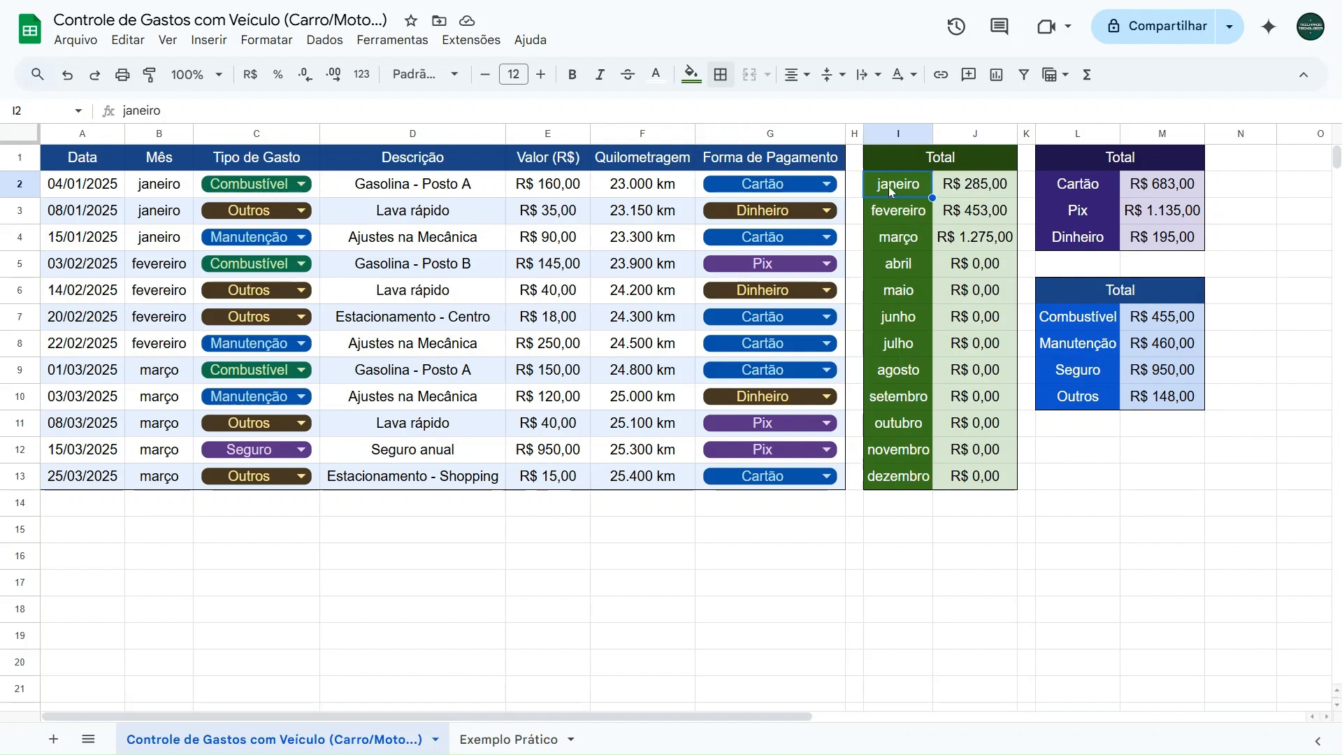
{"action": "left_click", "coordinate": [900, 208]}
{"action": "left_click", "coordinate": [901, 241]}
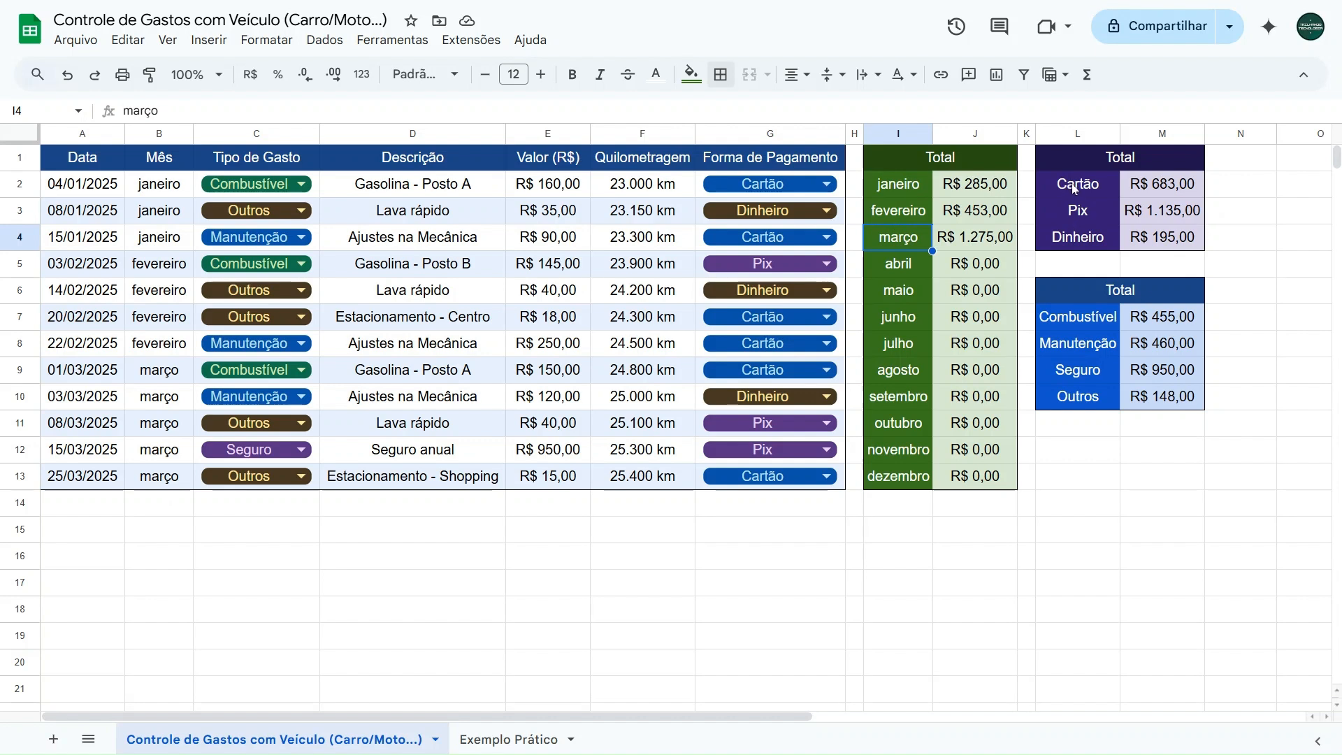
{"action": "left_click", "coordinate": [1088, 320]}
{"action": "left_click", "coordinate": [1088, 348]}
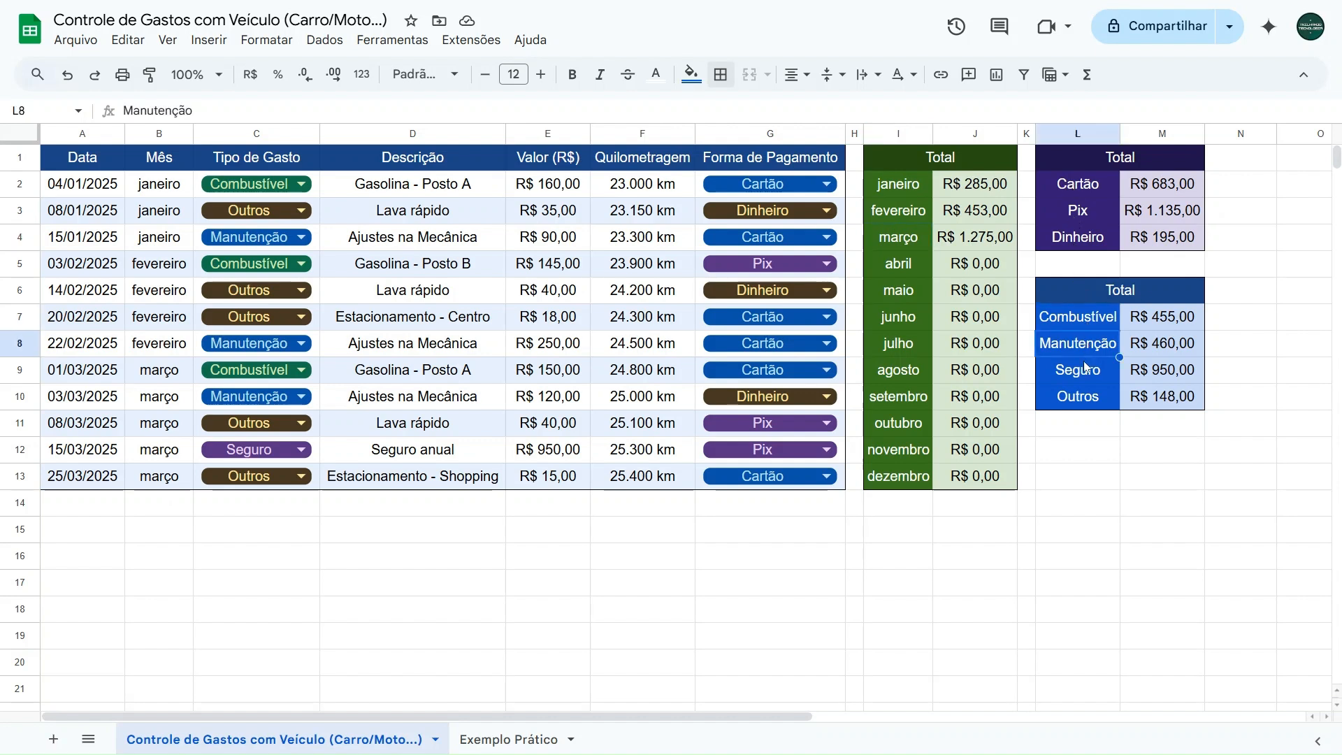
{"action": "left_click", "coordinate": [1083, 374]}
{"action": "left_click", "coordinate": [1083, 391]}
{"action": "left_click", "coordinate": [104, 505]}
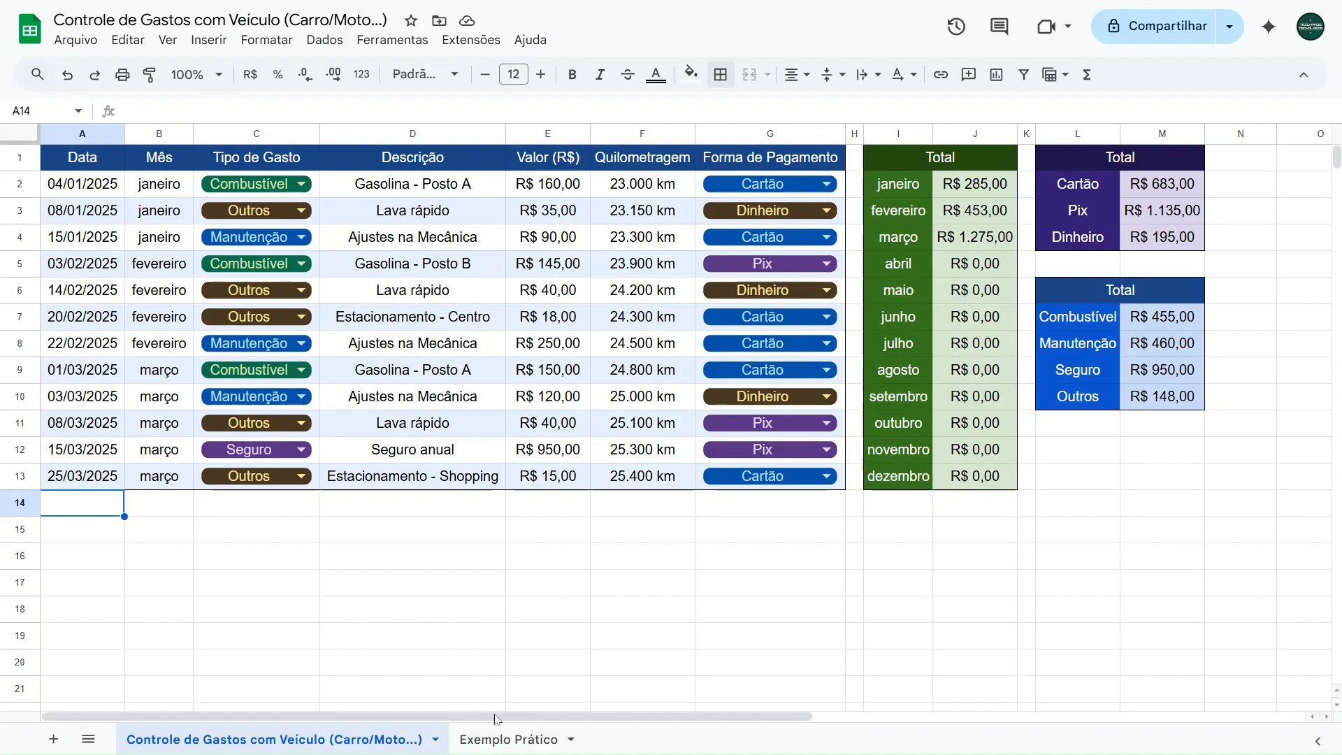
- Clear the dates in A2:A13 of the Exemplo Prático sheet
{"action": "left_click", "coordinate": [493, 739]}
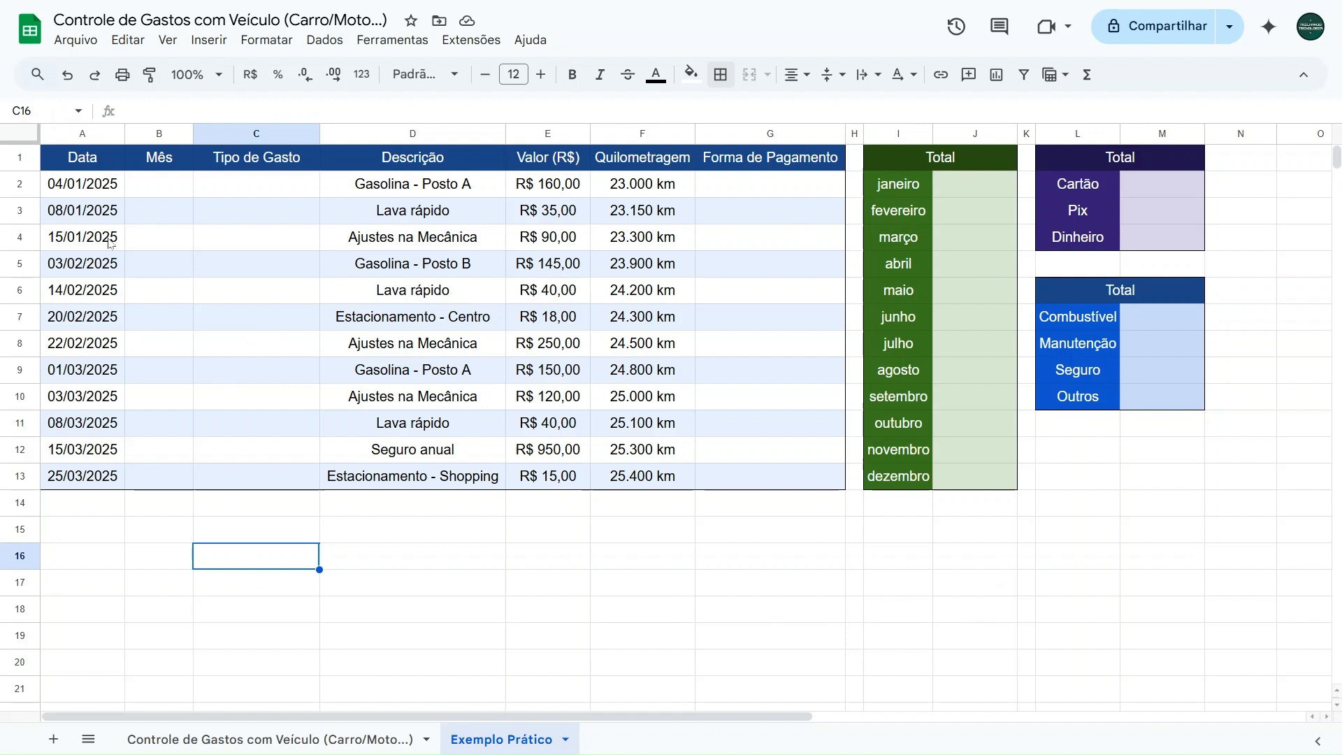
{"action": "left_click_drag", "start_coordinate": [105, 185], "coordinate": [105, 476]}
{"action": "key", "text": "Delete"}
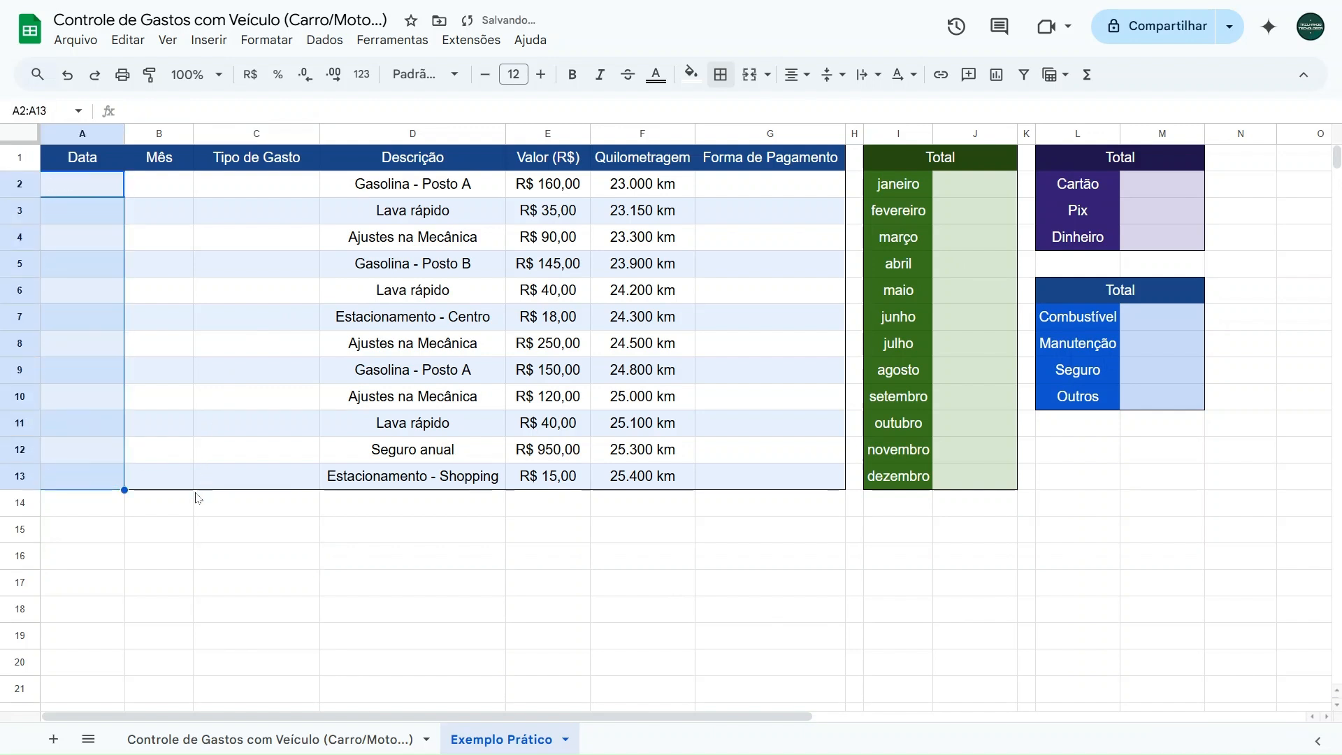
- Add a data validation rule to A2:A13 of the Data column with the criterion "É uma data válida"
{"action": "left_click", "coordinate": [69, 194]}
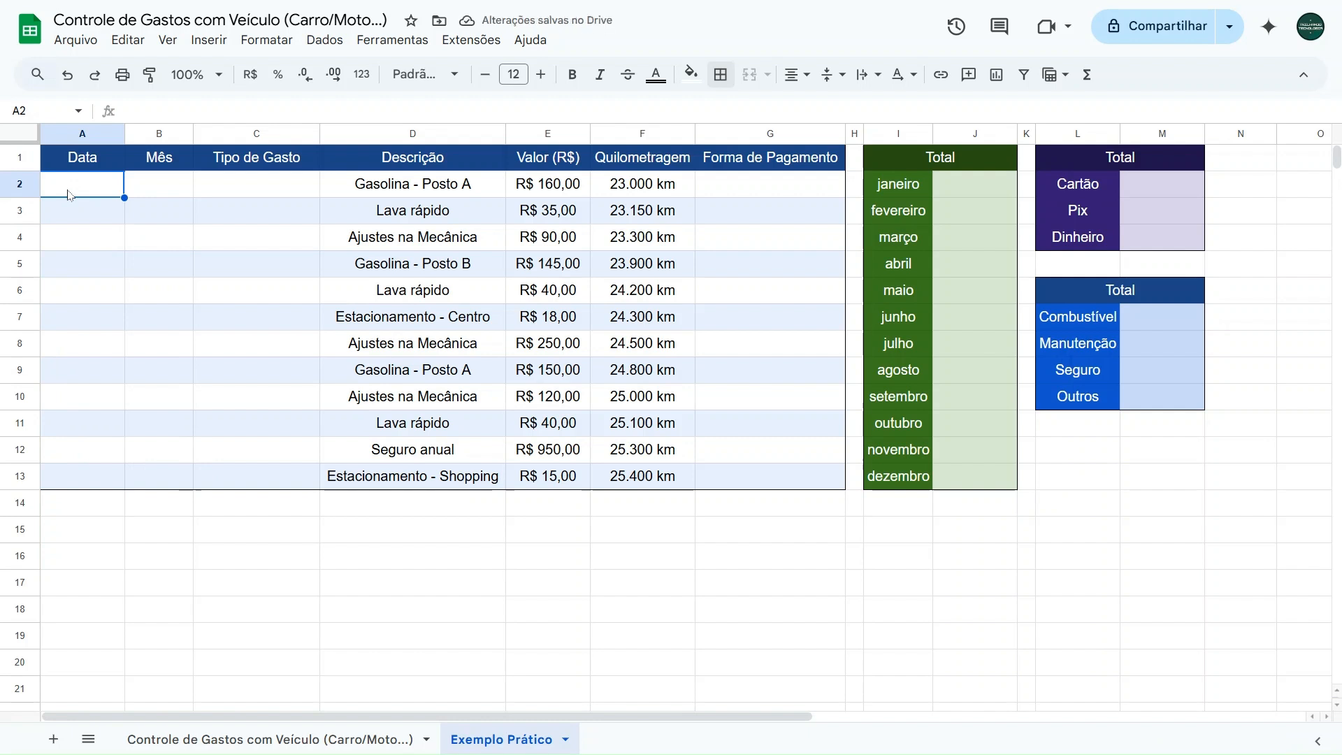
{"action": "left_click_drag", "start_coordinate": [105, 193], "coordinate": [83, 474]}
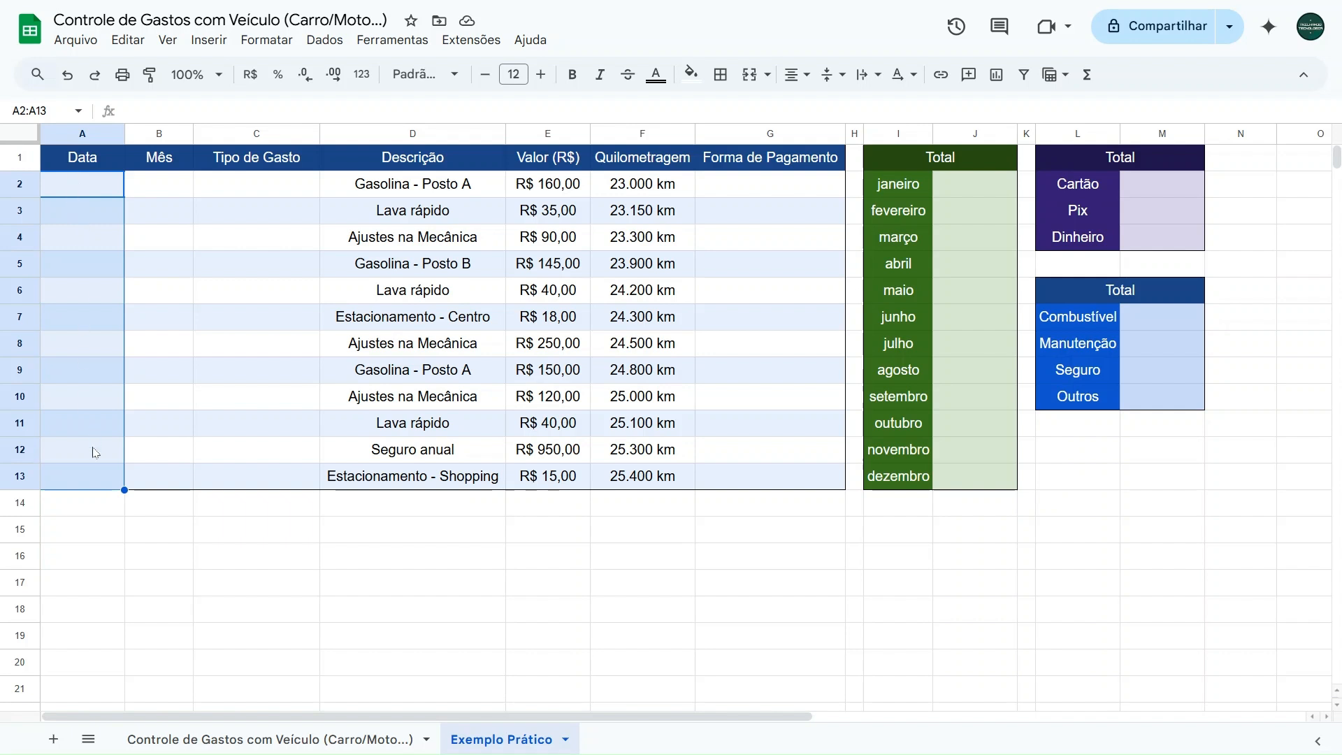
{"action": "left_click", "coordinate": [327, 40]}
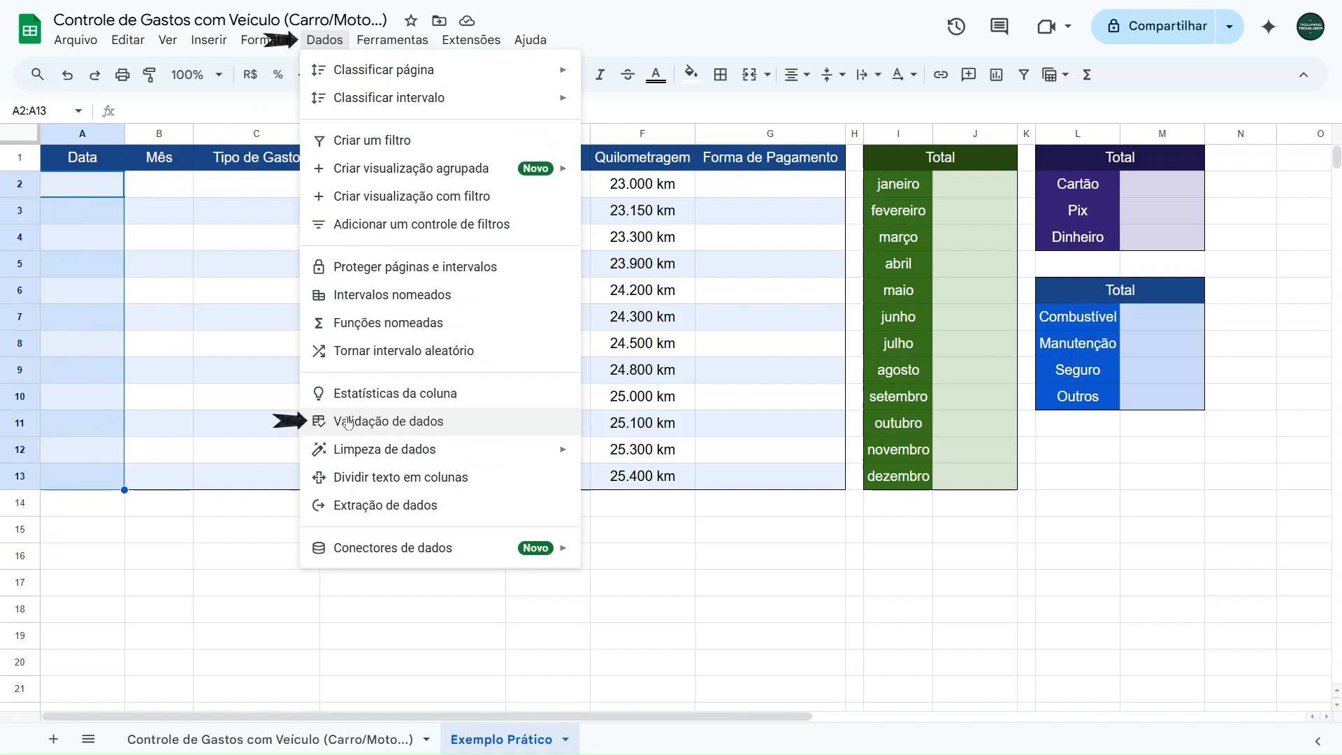
{"action": "left_click", "coordinate": [405, 423]}
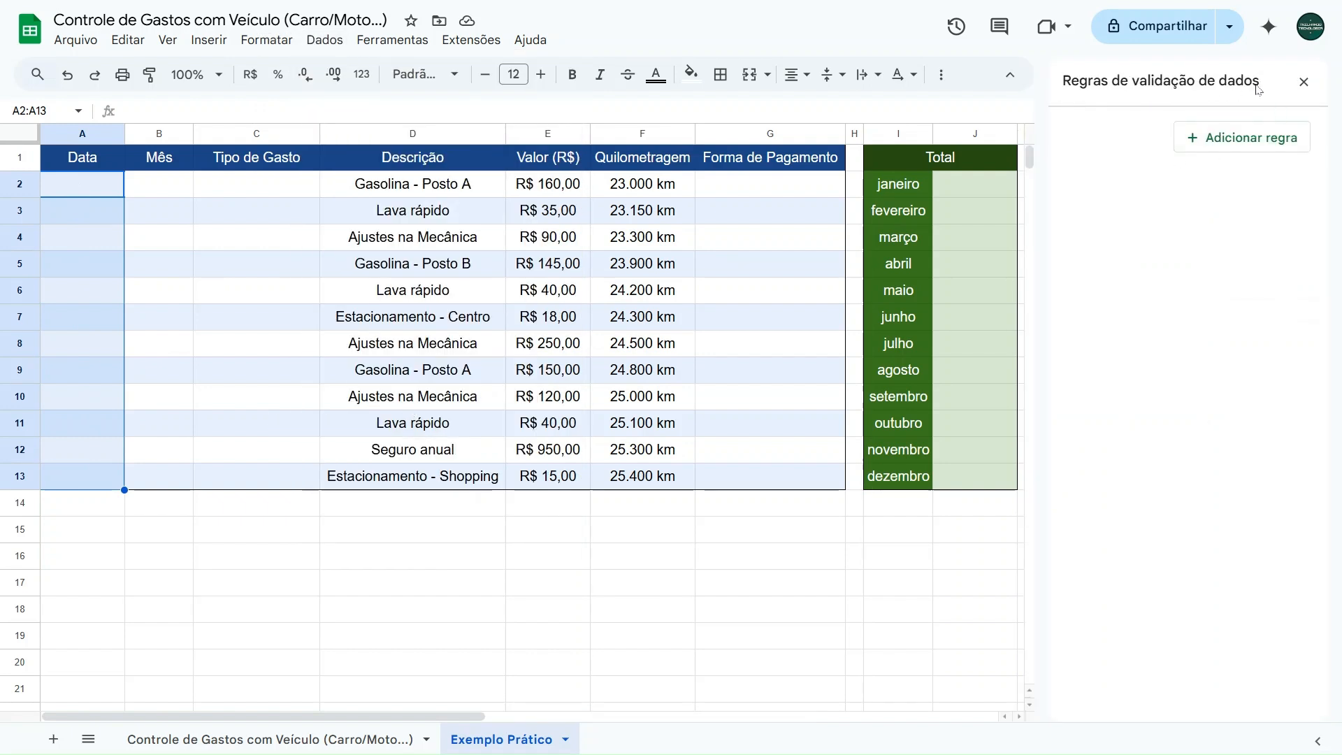
{"action": "left_click", "coordinate": [1235, 139]}
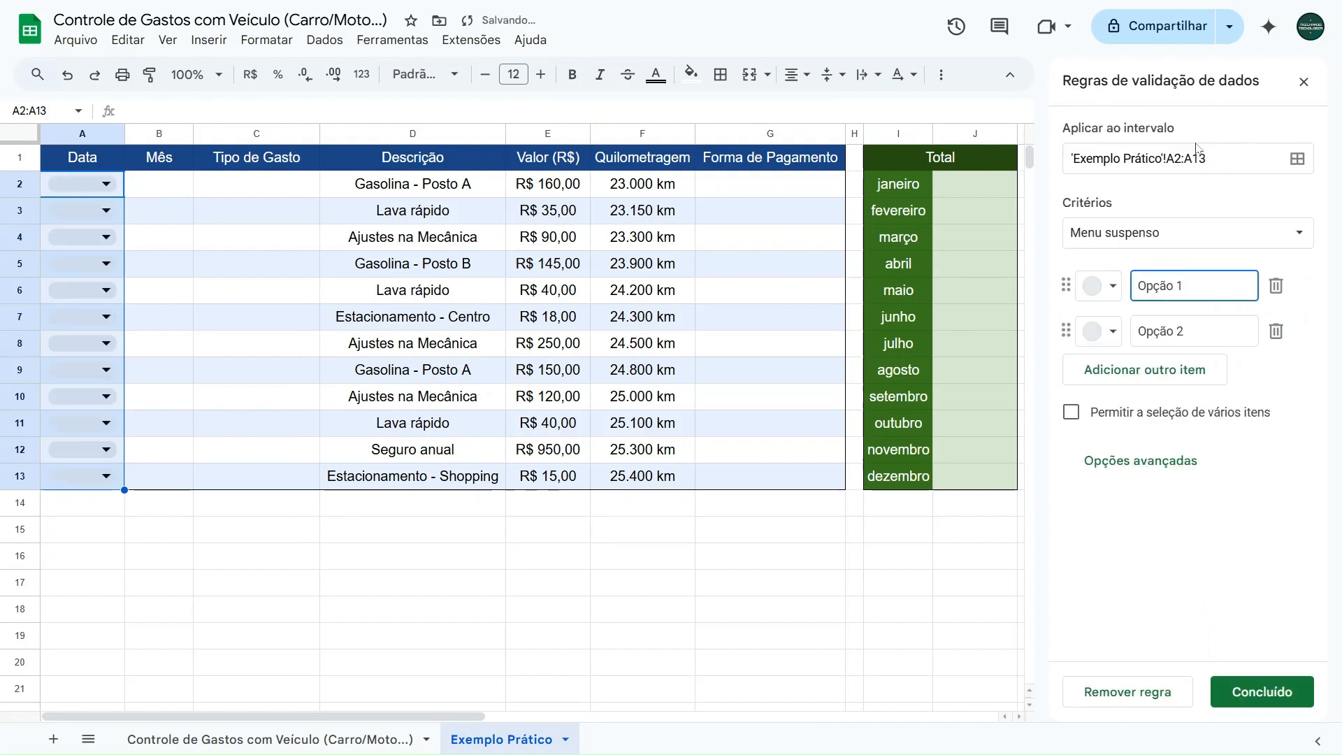
{"action": "left_click", "coordinate": [1091, 233]}
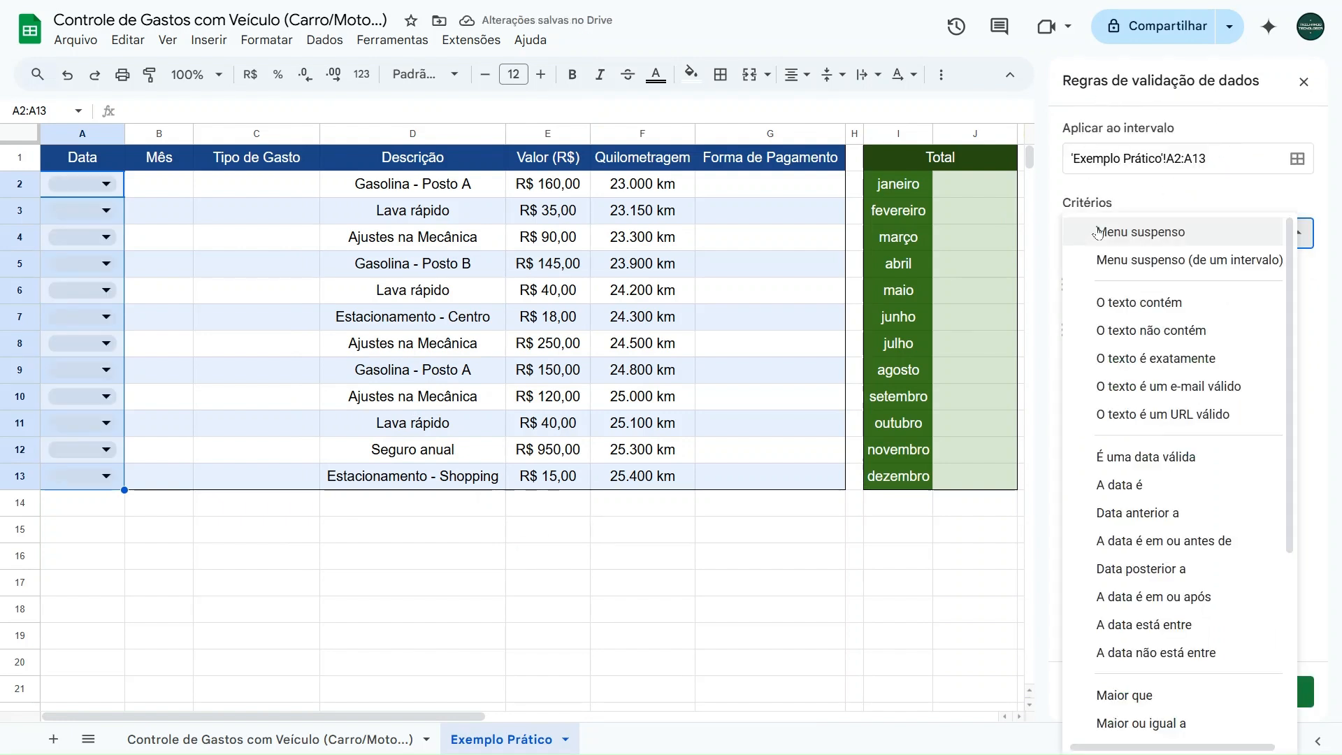
{"action": "left_click", "coordinate": [1126, 459]}
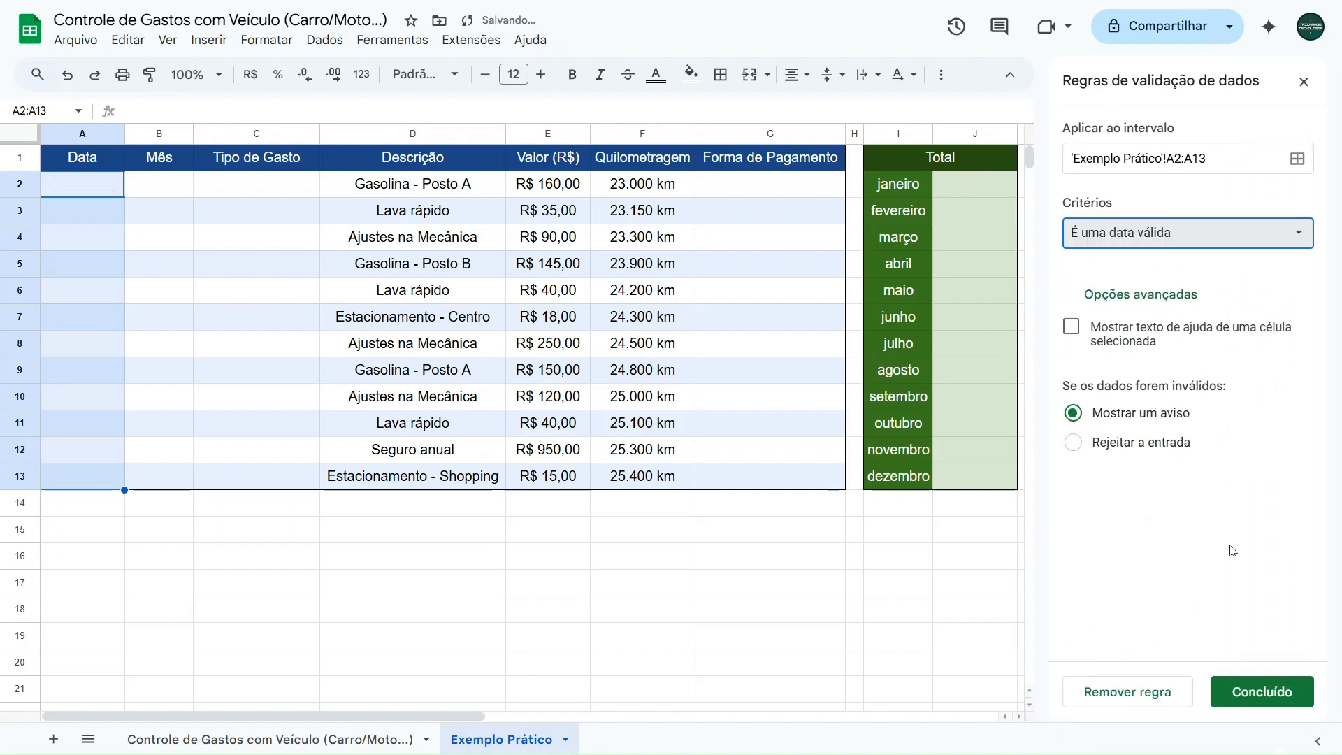
{"action": "left_click", "coordinate": [1261, 691]}
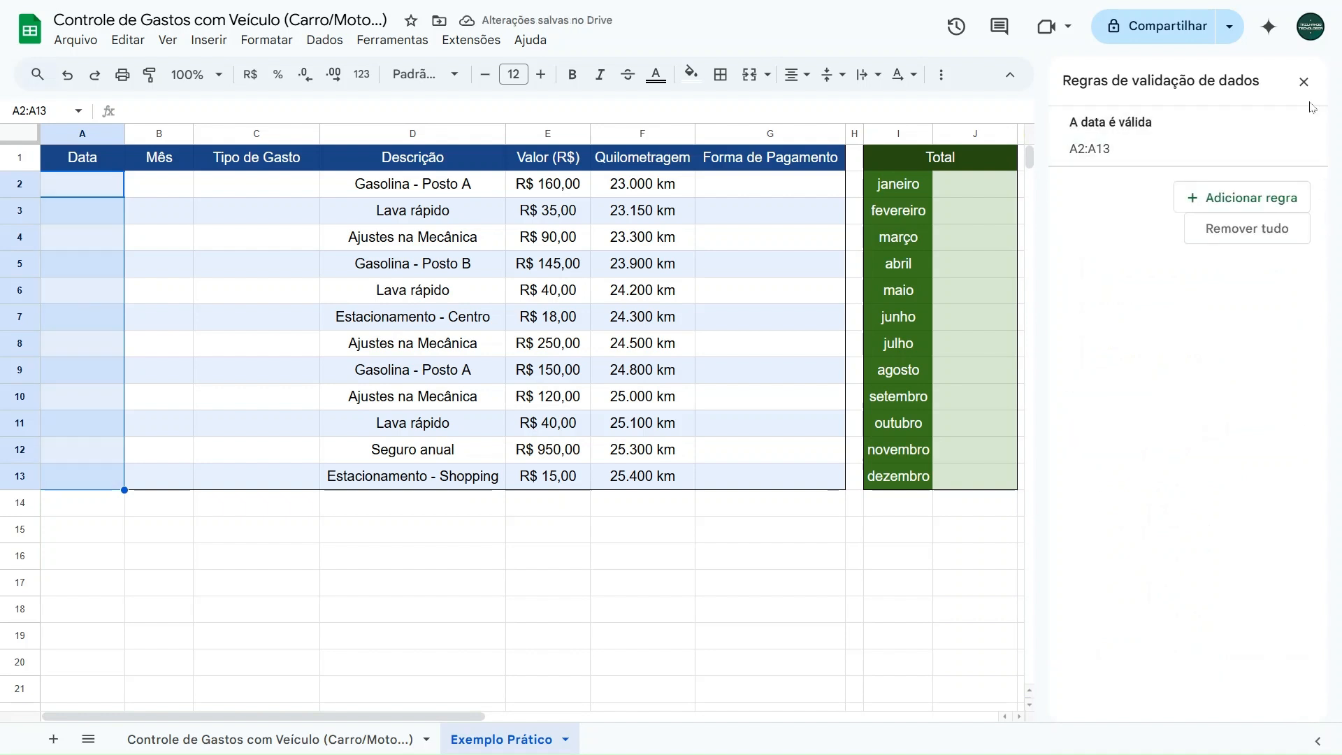
{"action": "left_click", "coordinate": [1304, 82]}
- Check the date picker in the empty cell A2 by browsing its months, and close it without picking a date
{"action": "left_click", "coordinate": [96, 187]}
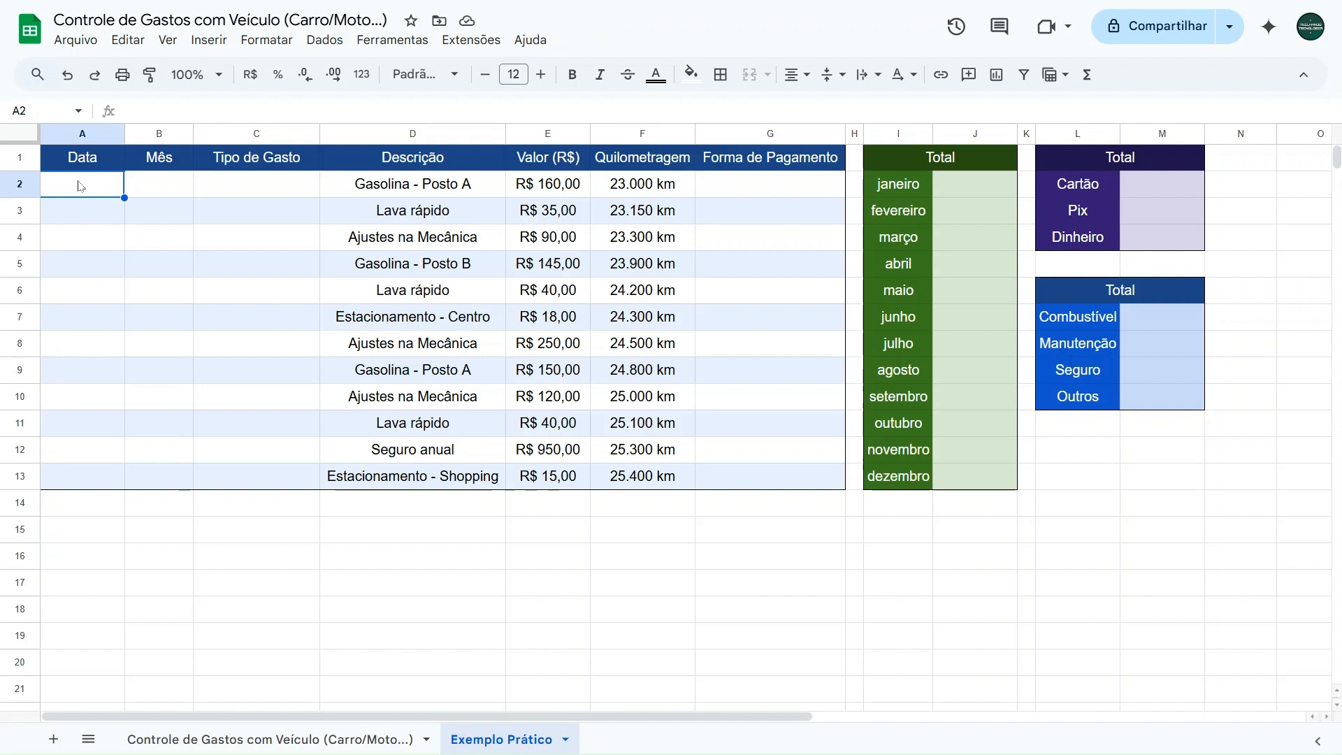
{"action": "double_click", "coordinate": [83, 188]}
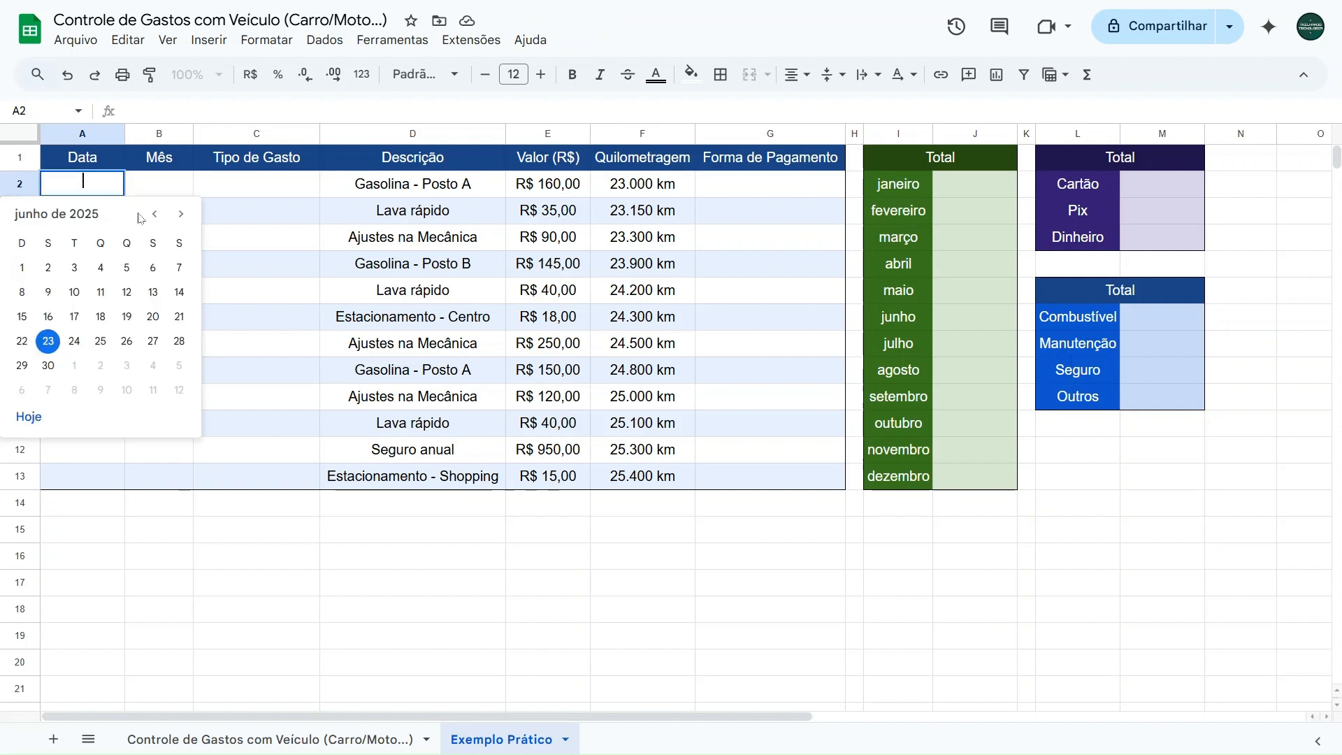
{"action": "left_click", "coordinate": [180, 216]}
{"action": "left_click", "coordinate": [181, 215]}
{"action": "left_click", "coordinate": [154, 218]}
{"action": "left_click", "coordinate": [154, 218]}
{"action": "left_click", "coordinate": [155, 219]}
{"action": "left_click", "coordinate": [154, 218]}
{"action": "left_click", "coordinate": [154, 218]}
{"action": "left_click", "coordinate": [154, 219]}
{"action": "left_click", "coordinate": [154, 218]}
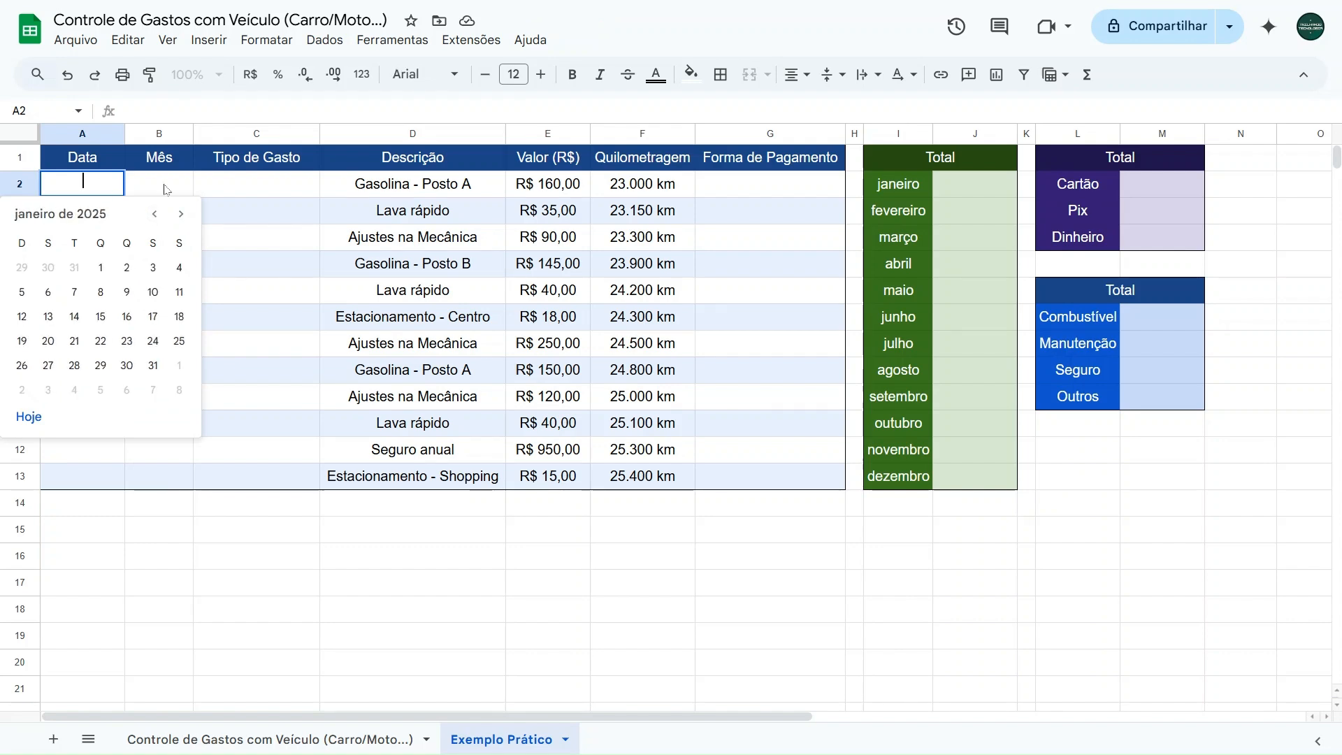
{"action": "key", "text": "Escape"}
- Copy the dates in A2:A13 of the Controle de Gastos com Veículo sheet into the Exemplo Prático sheet, starting at A2
{"action": "left_click", "coordinate": [270, 739]}
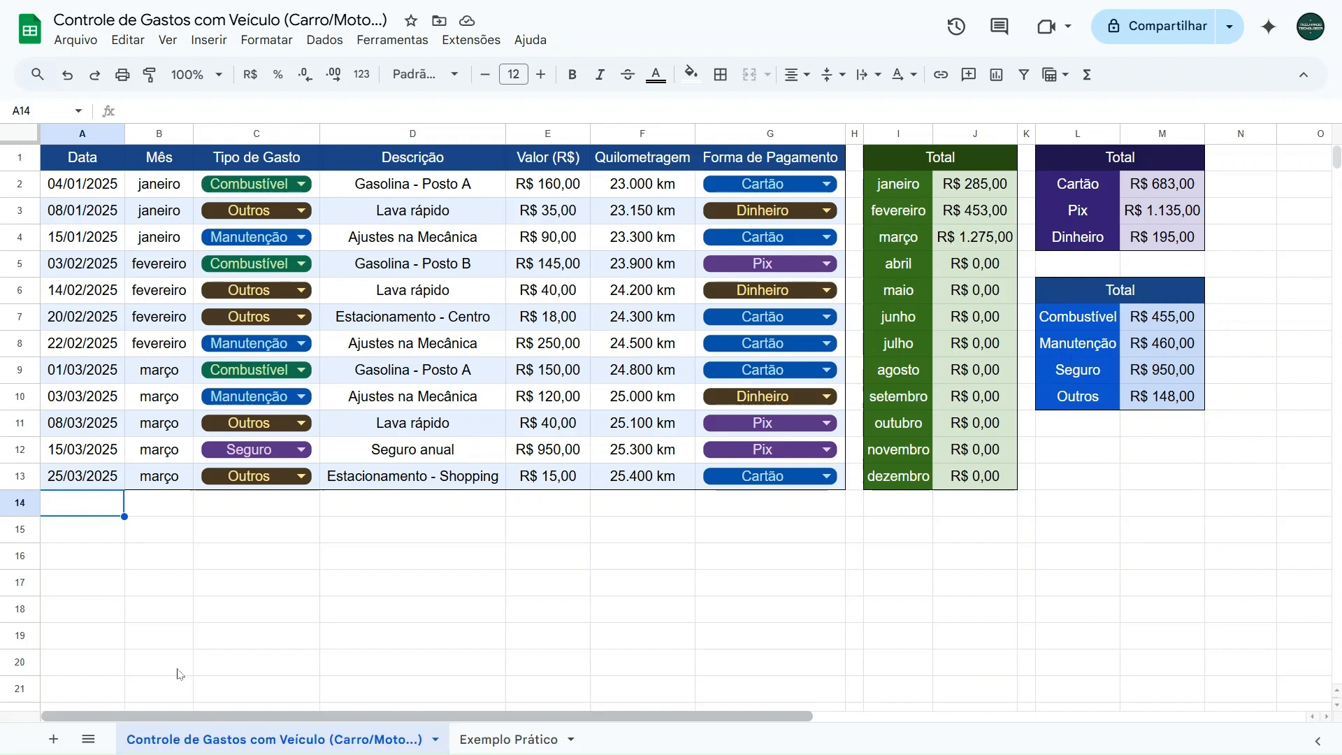
{"action": "left_click", "coordinate": [84, 186]}
{"action": "left_click_drag", "start_coordinate": [85, 215], "coordinate": [73, 478]}
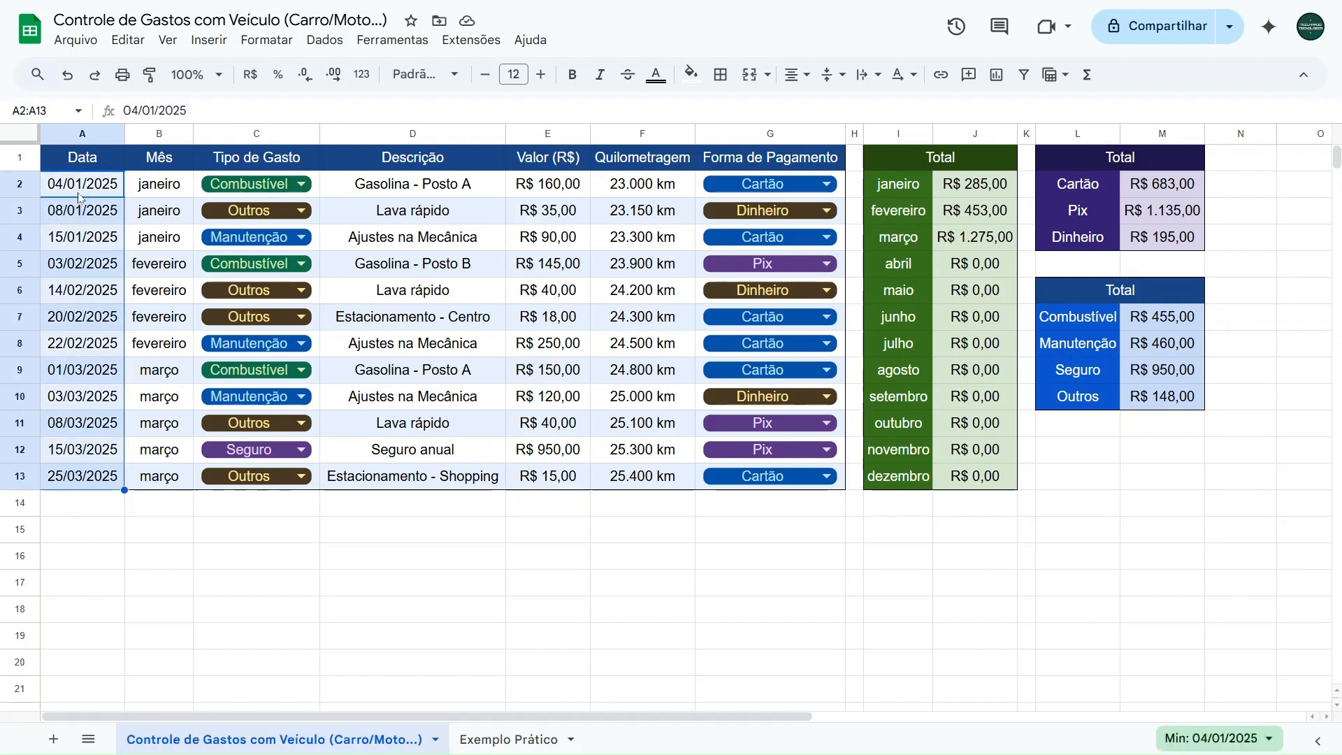
{"action": "key", "text": "ctrl+c"}
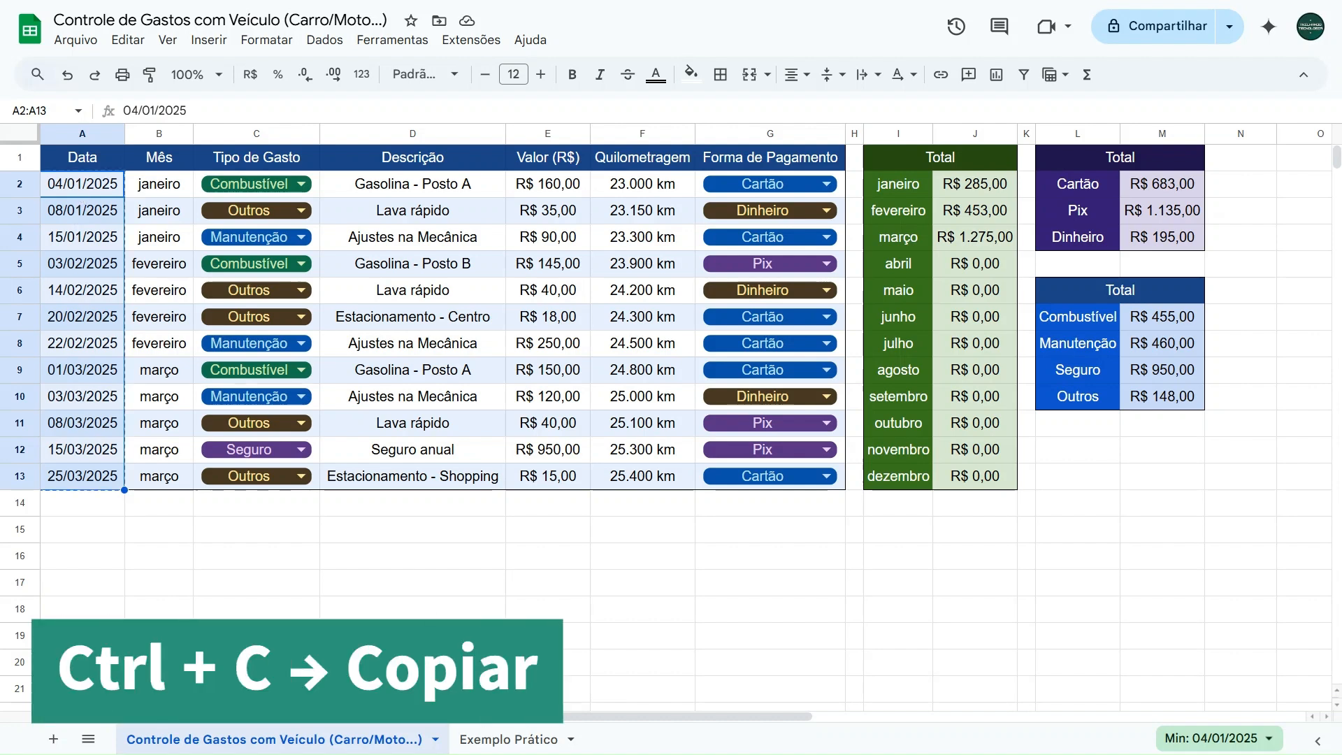
{"action": "left_click", "coordinate": [499, 734]}
{"action": "left_click", "coordinate": [77, 187]}
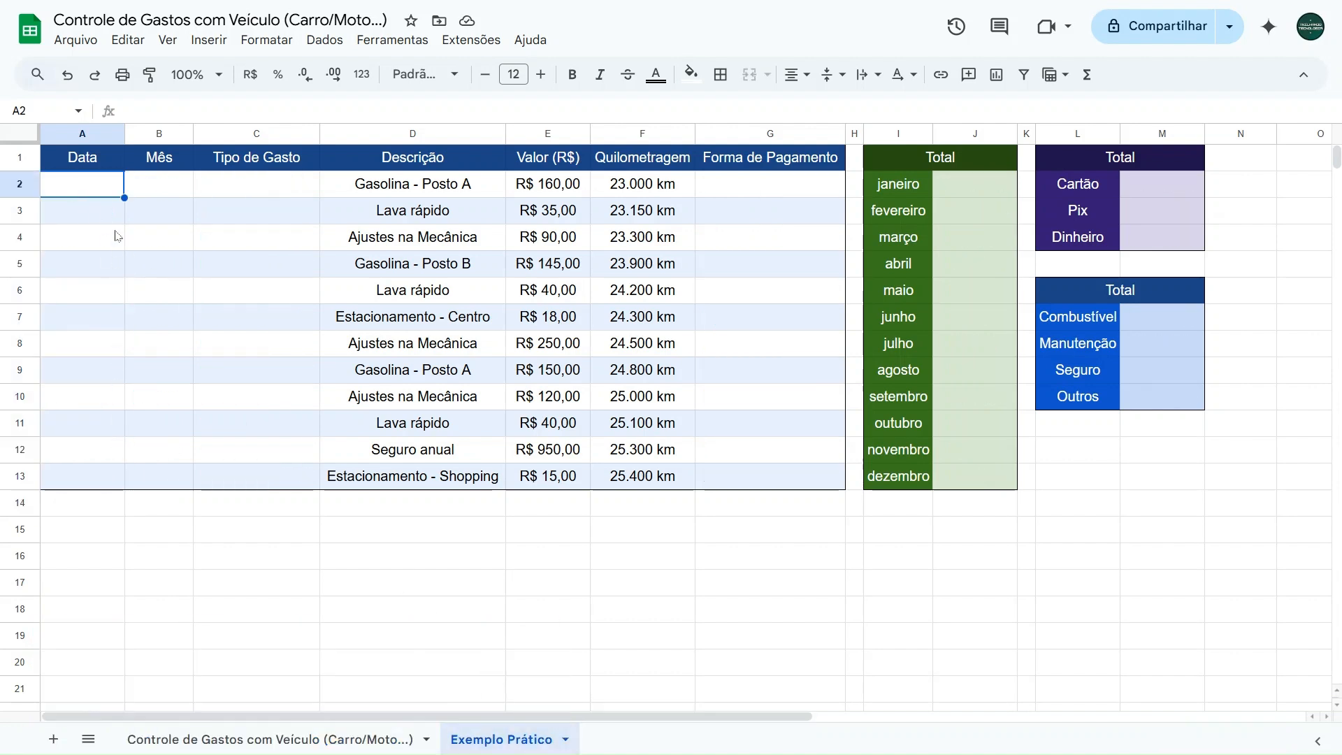
{"action": "key", "text": "ctrl+v"}
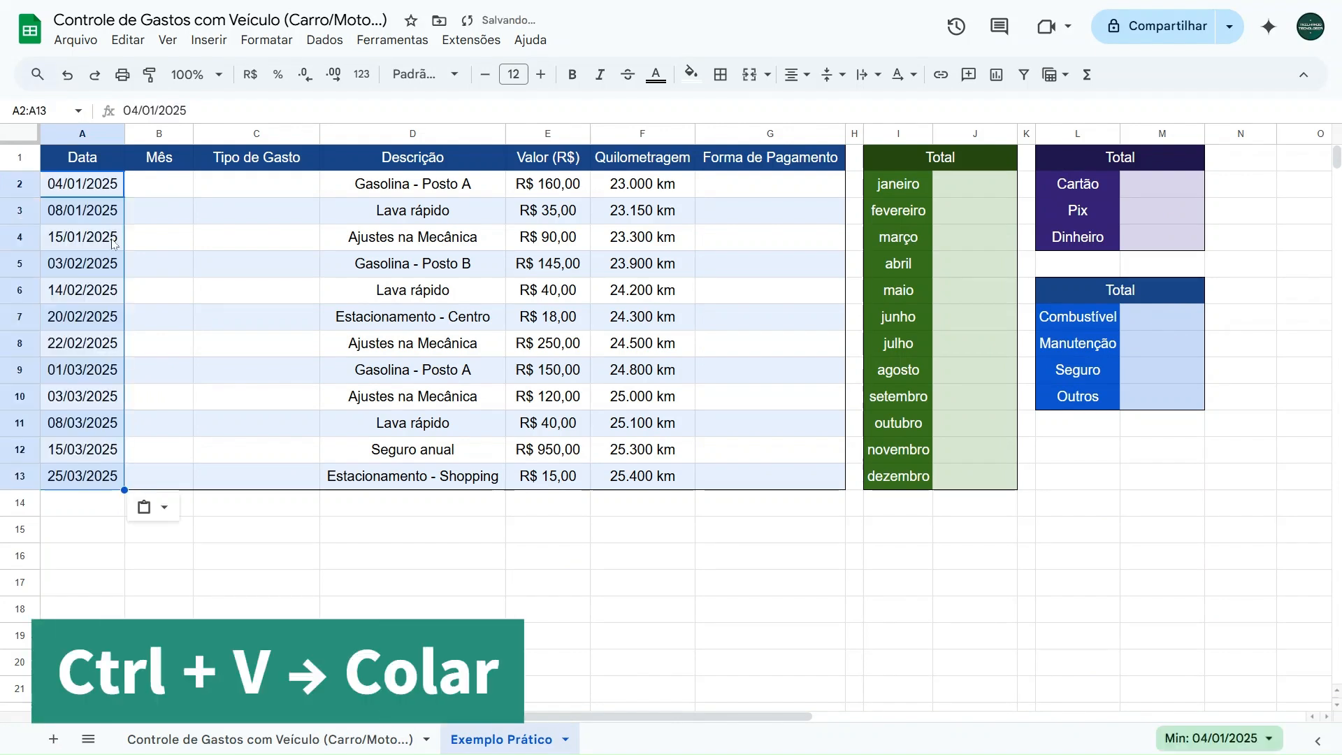
- Check the date pickers of the pasted dates in cells A2 and A3 without changing either date
{"action": "left_click", "coordinate": [145, 188]}
{"action": "double_click", "coordinate": [87, 187]}
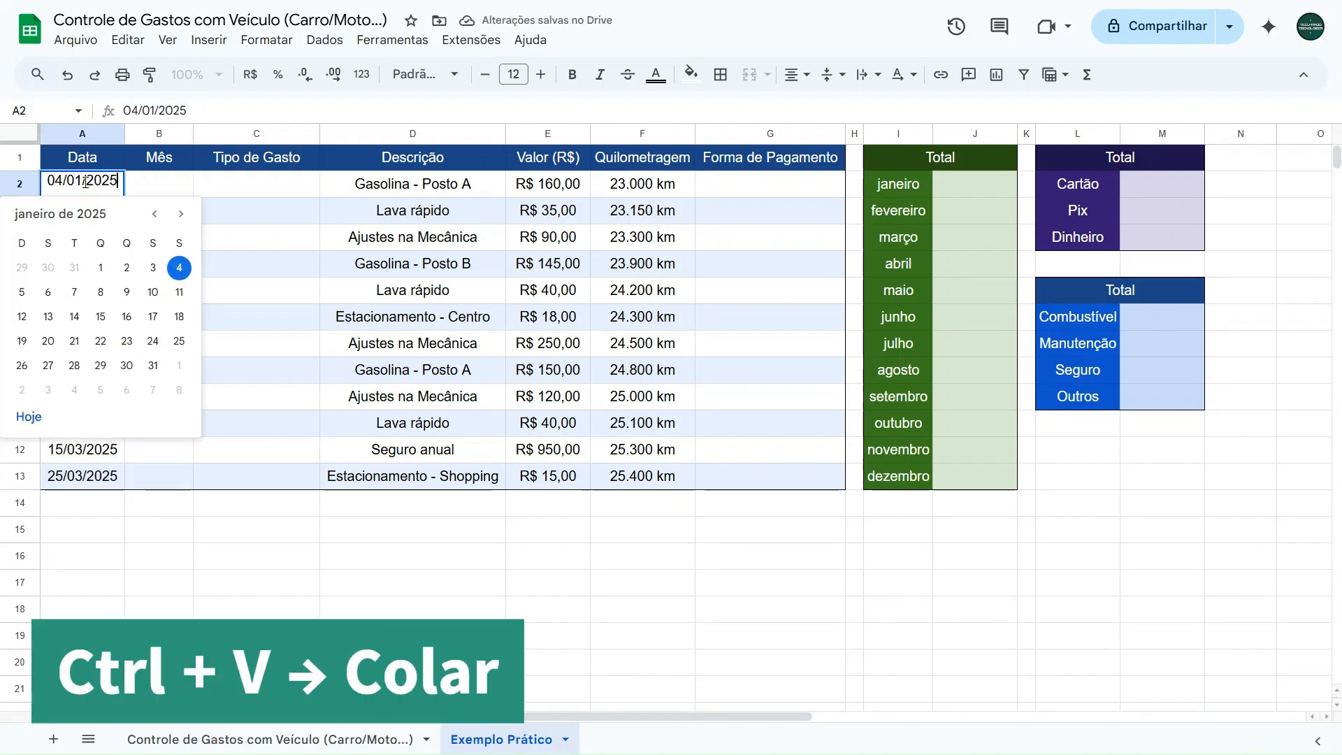
{"action": "left_click", "coordinate": [182, 212]}
{"action": "key", "text": "Escape"}
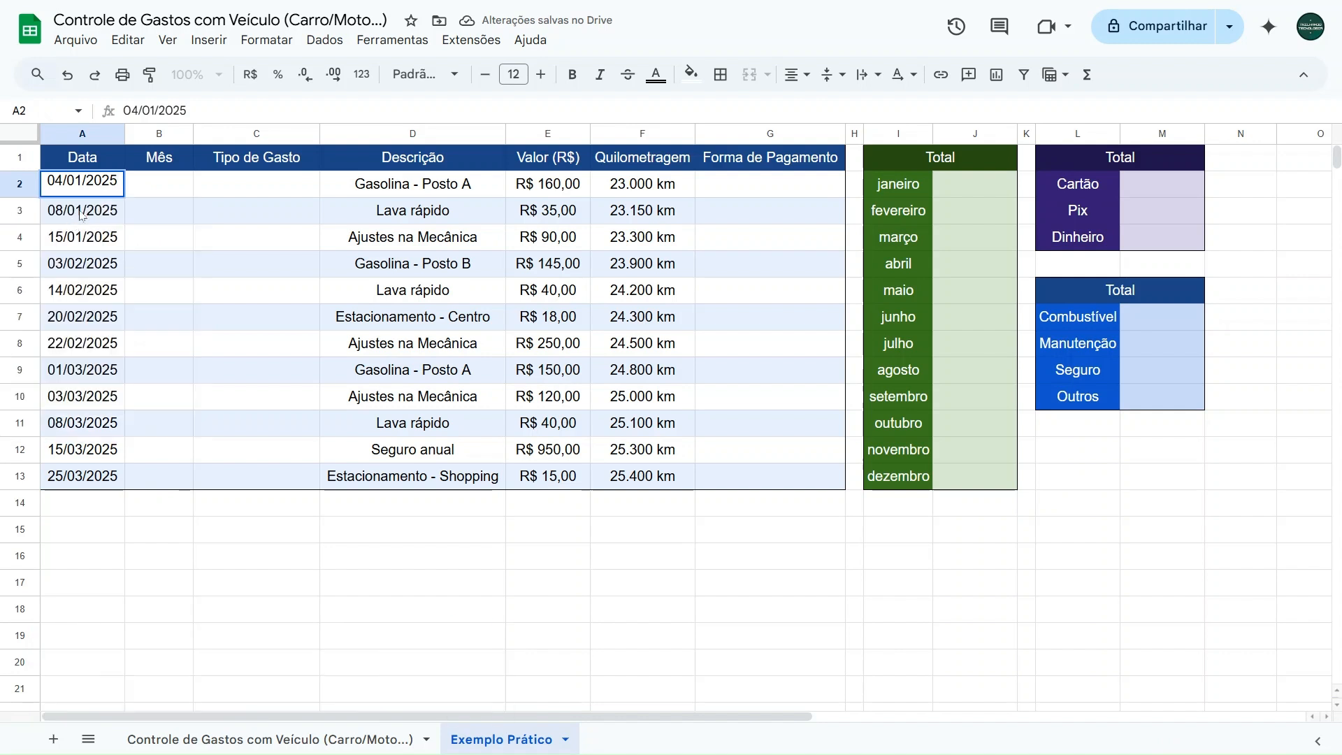
{"action": "double_click", "coordinate": [79, 213]}
{"action": "left_click", "coordinate": [181, 241]}
{"action": "left_click", "coordinate": [155, 240]}
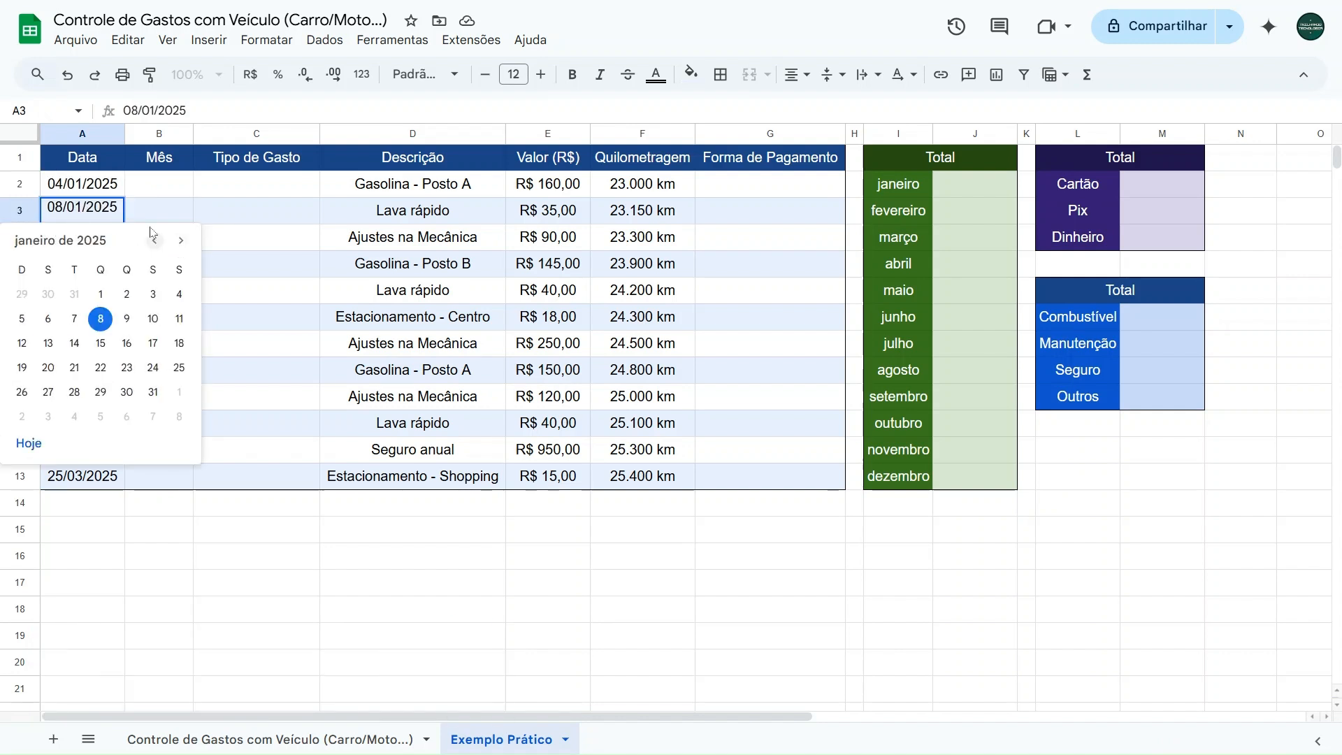
{"action": "key", "text": "Escape"}
{"action": "left_click", "coordinate": [150, 188]}
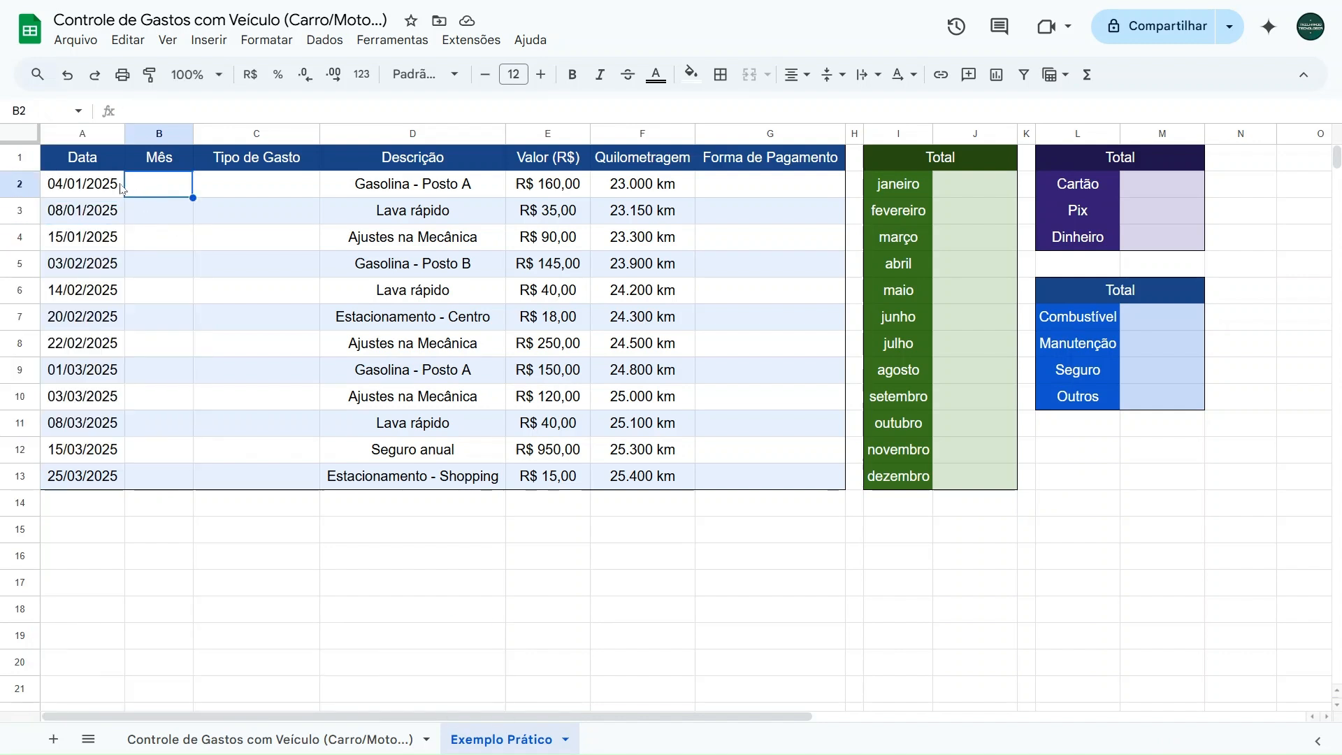
{"action": "left_click", "coordinate": [120, 188]}
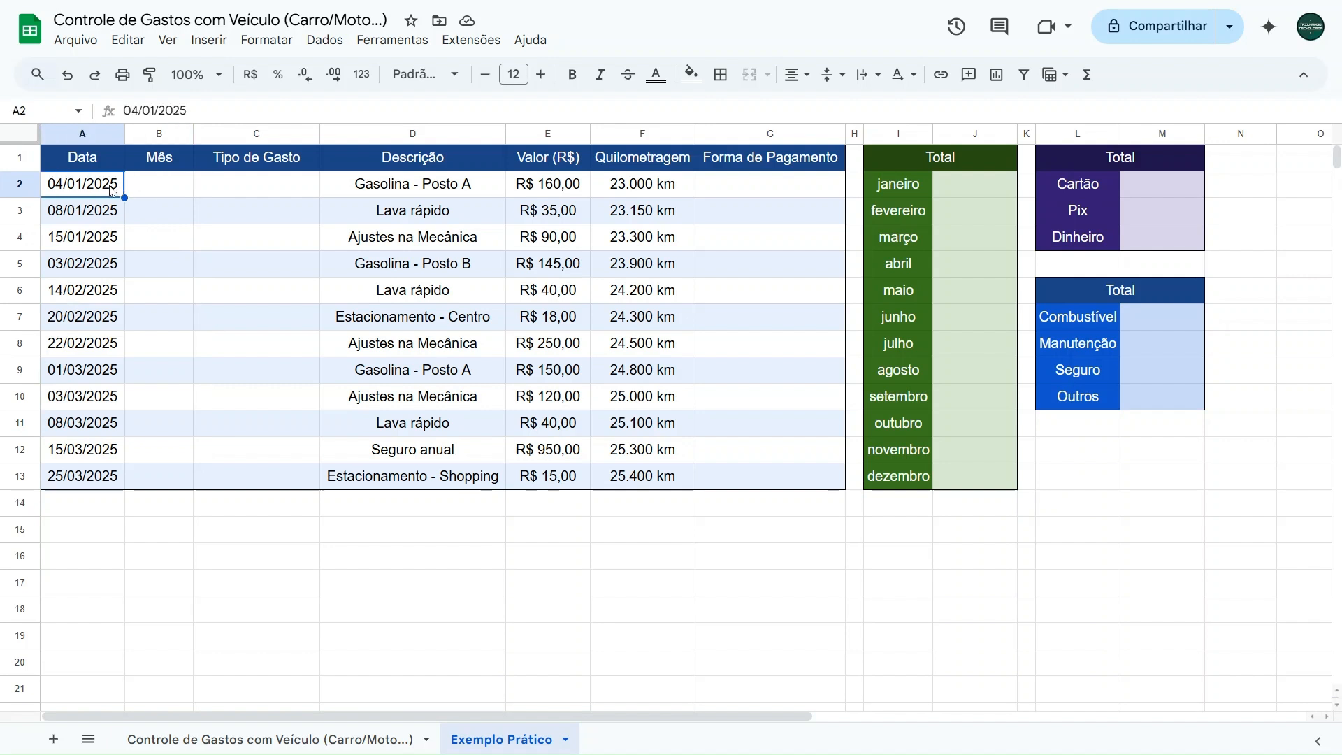
{"action": "left_click", "coordinate": [76, 211]}
{"action": "left_click", "coordinate": [77, 235]}
{"action": "left_click", "coordinate": [81, 189]}
{"action": "left_click", "coordinate": [163, 190]}
{"action": "left_click_drag", "start_coordinate": [895, 188], "coordinate": [957, 473]}
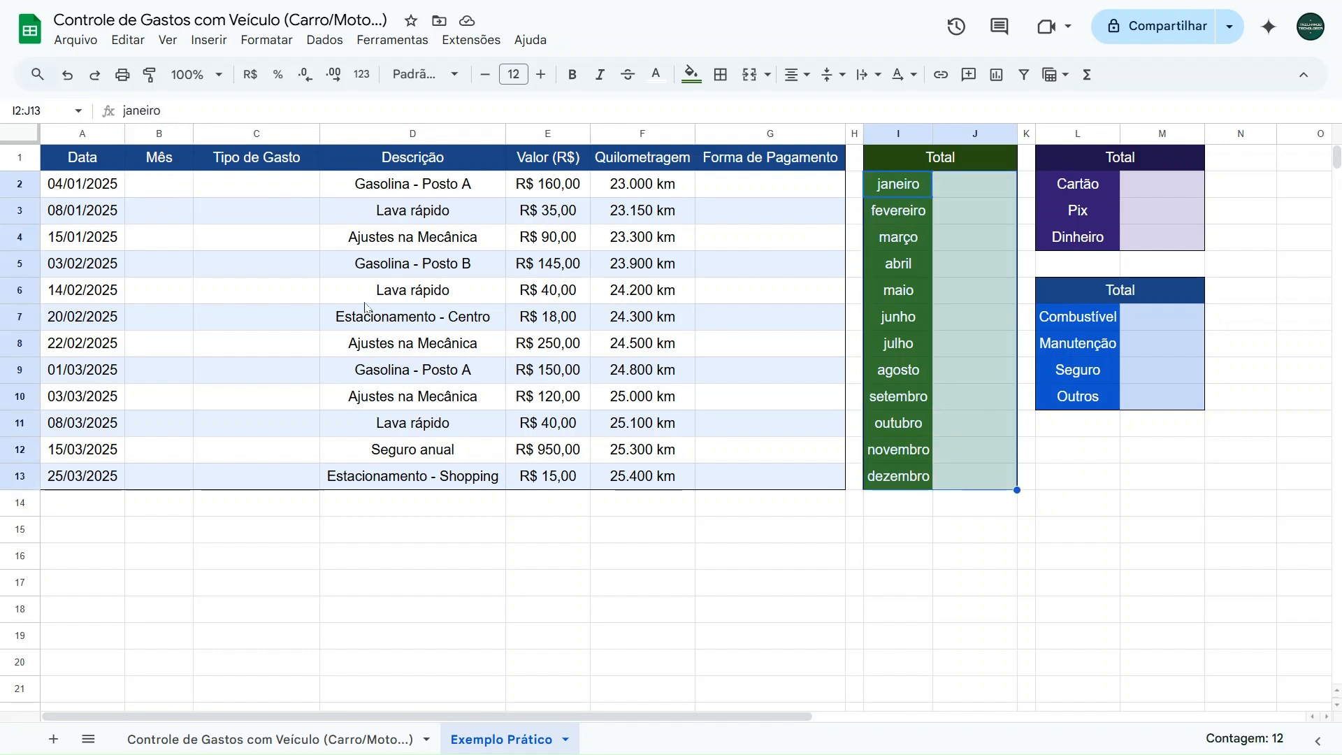
- Enter the formula =TEXTO(A2;"mmmm") in cell B2 of the Mês column to derive the month name from the date
{"action": "left_click", "coordinate": [149, 188]}
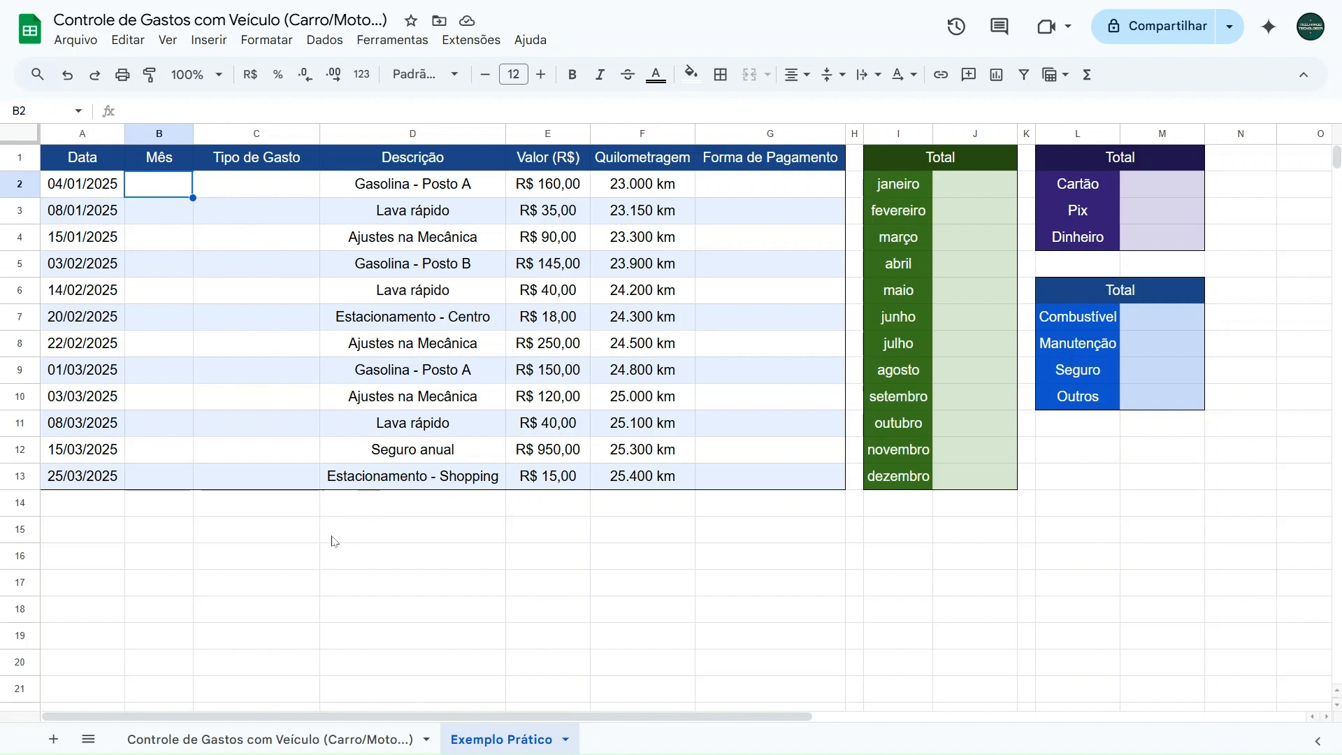
{"action": "type", "text": "=texto"}
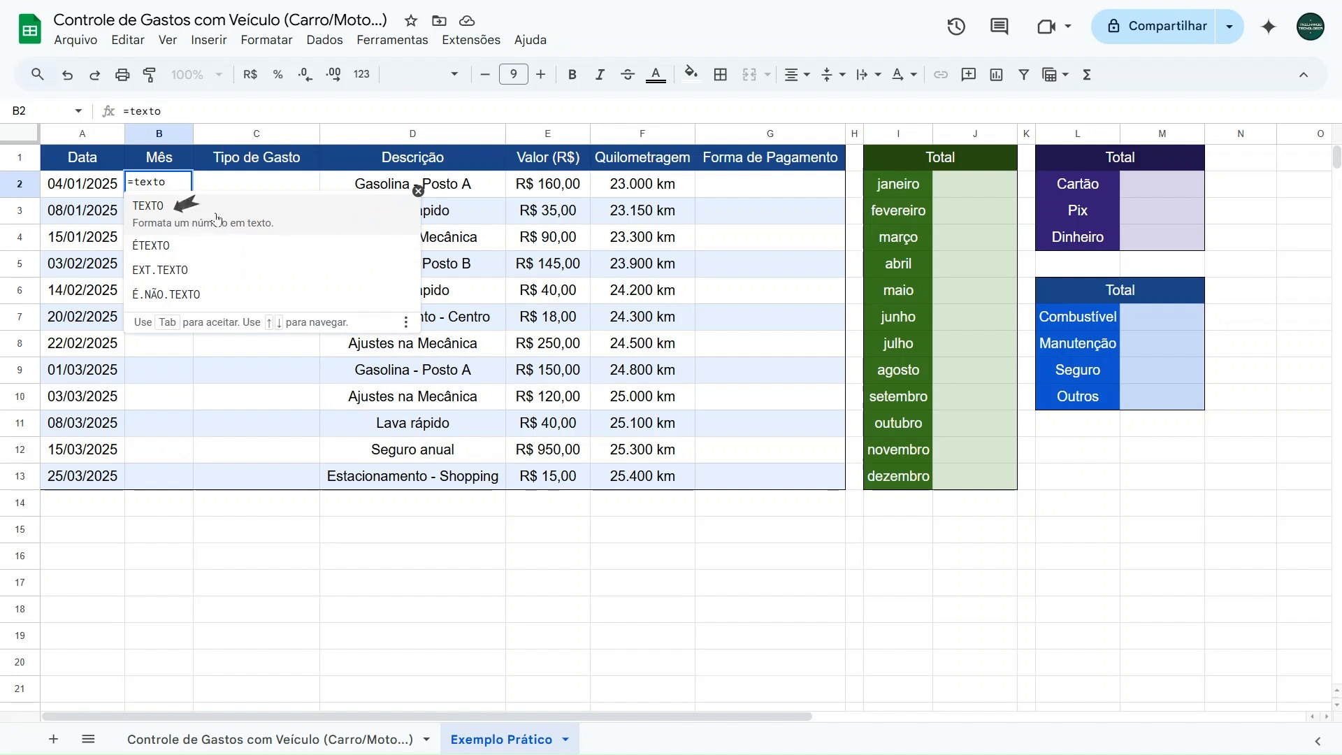
{"action": "left_click", "coordinate": [216, 218]}
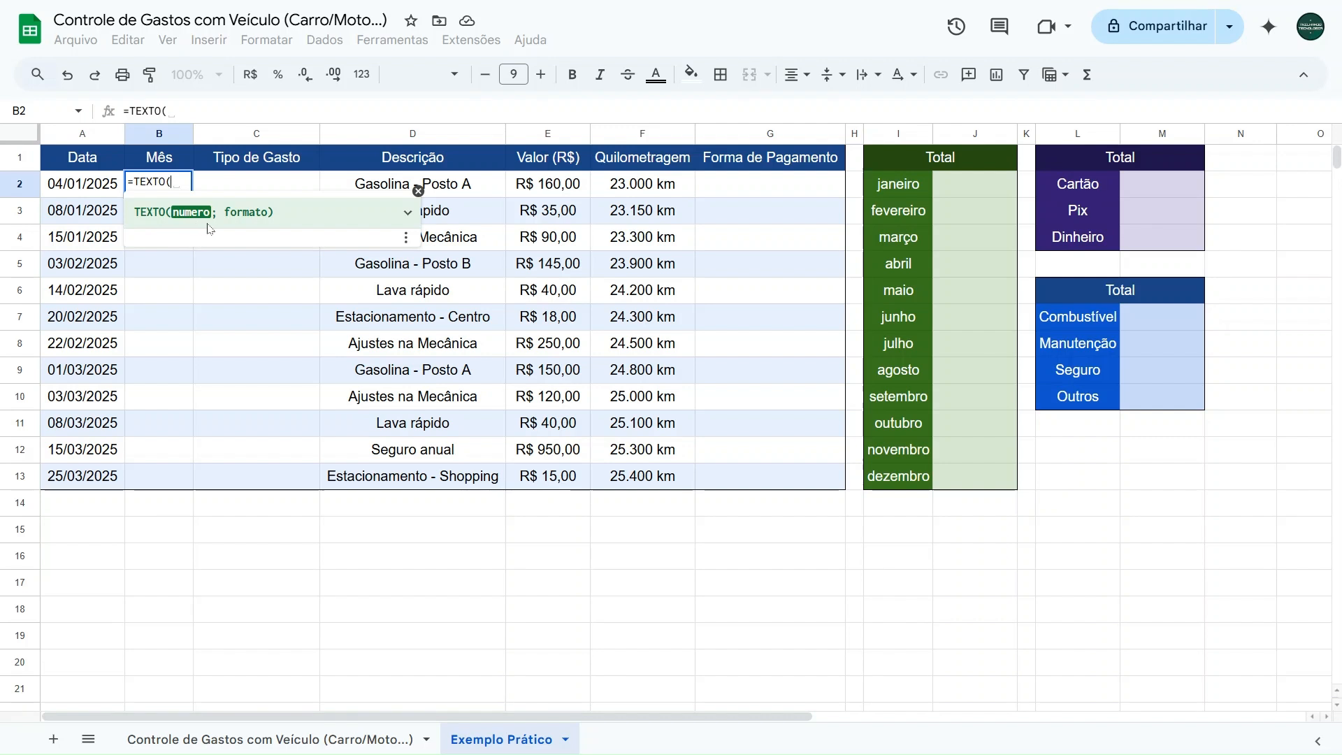
{"action": "left_click", "coordinate": [81, 186]}
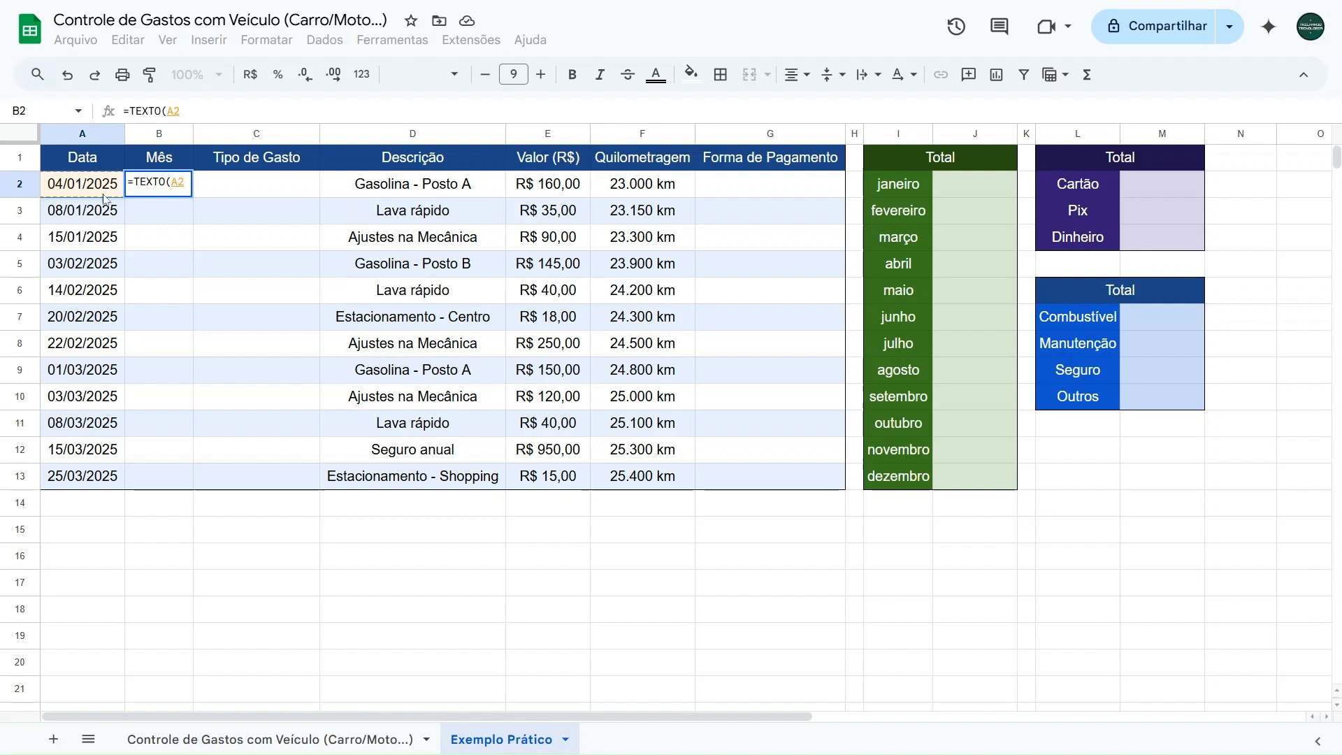
{"action": "type", "text": ";"}
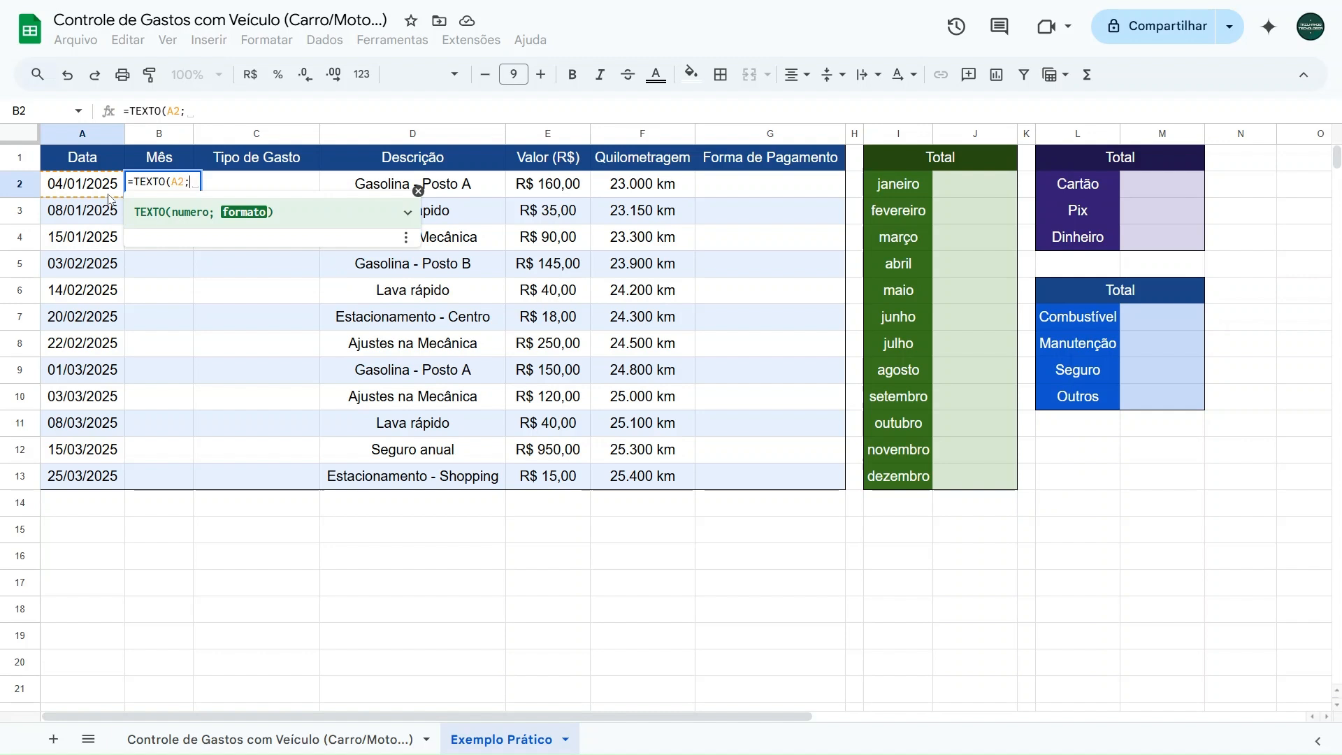
{"action": "type", "text": "\"\""}
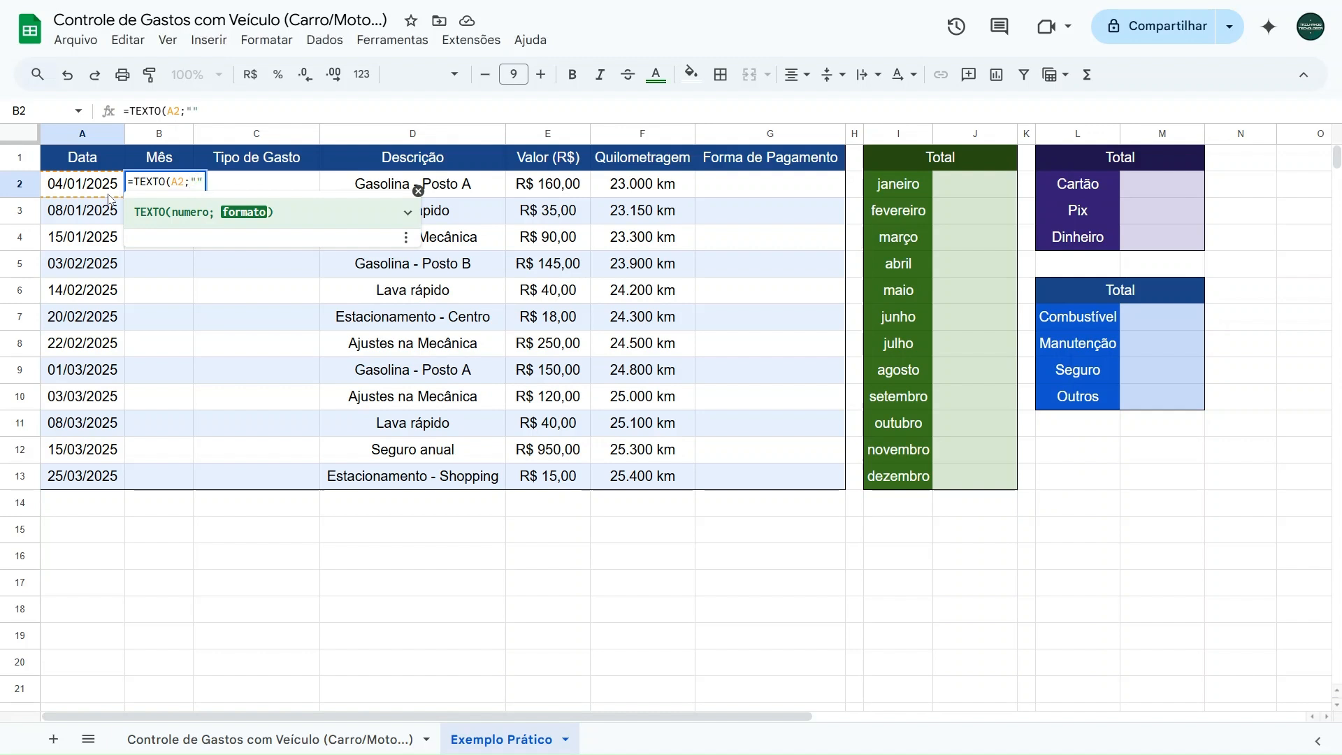
{"action": "type", "text": "mmmm\""}
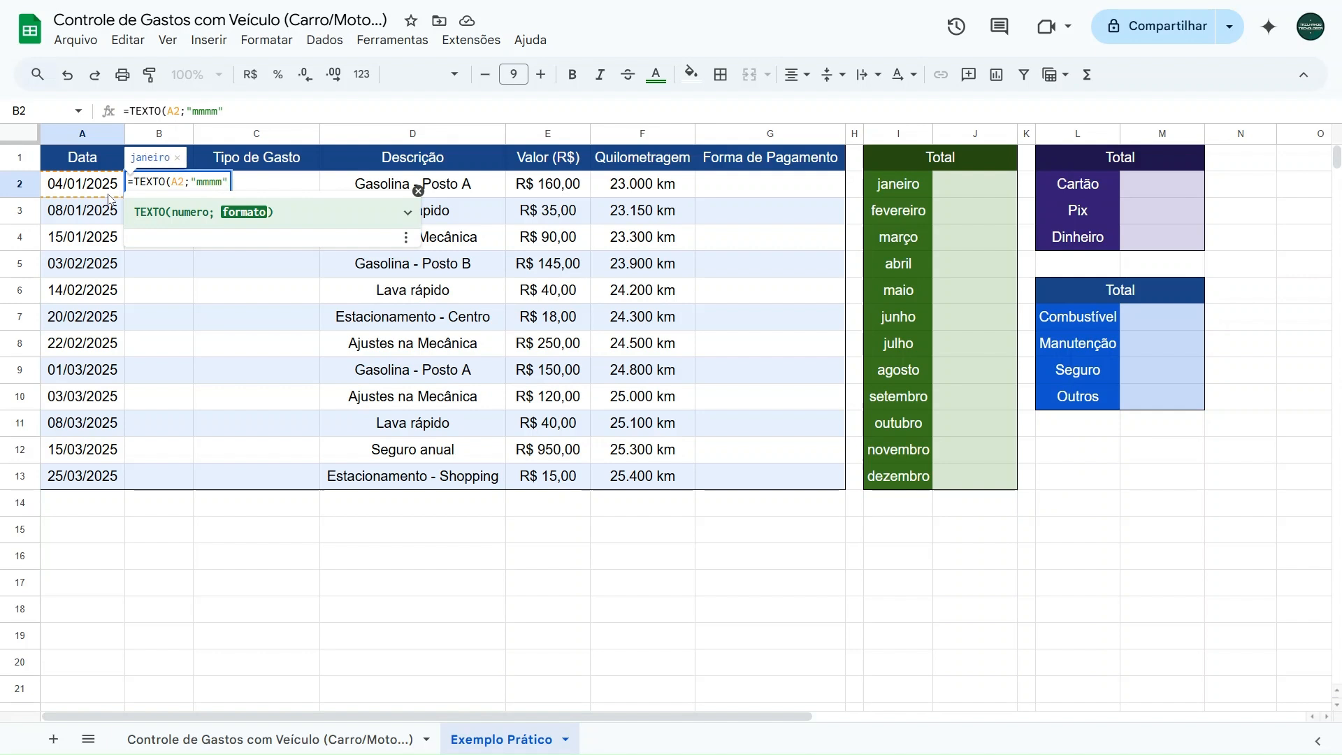
{"action": "type", "text": ")"}
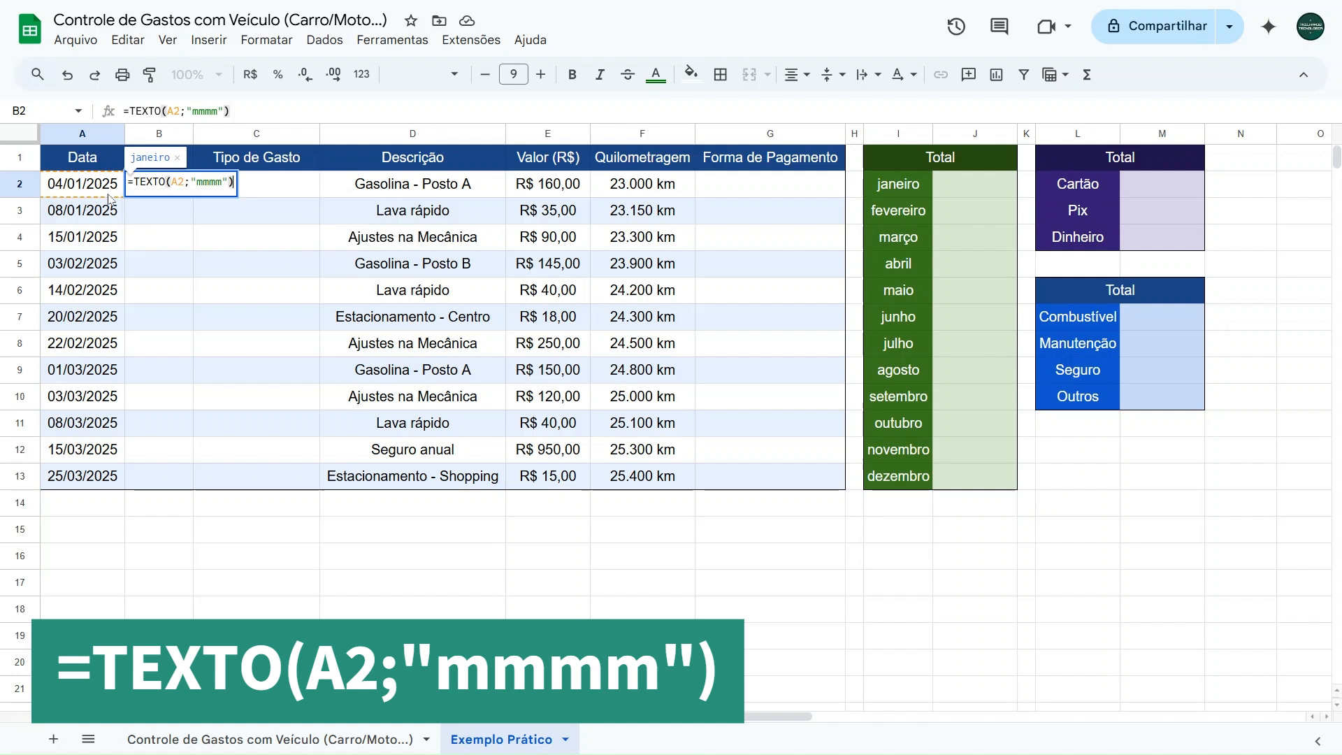
{"action": "key", "text": "Return"}
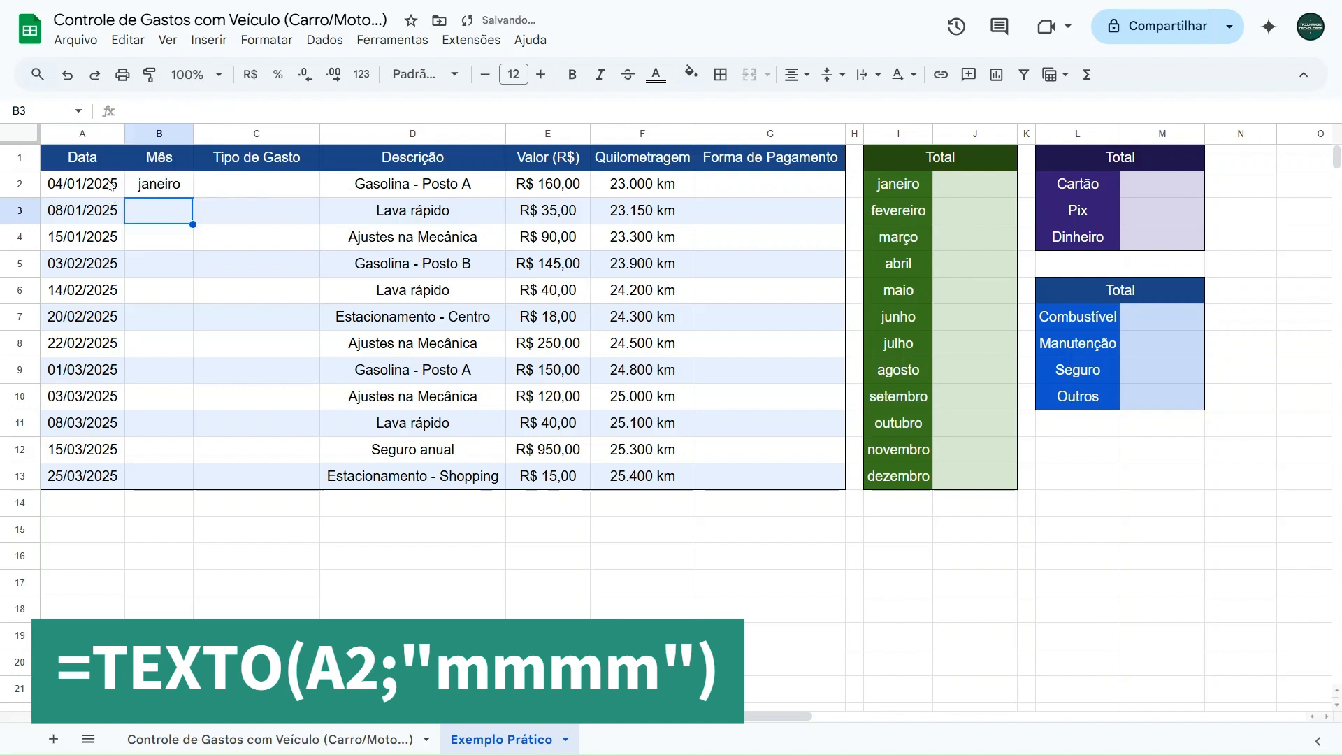
- Test the month formula by setting the date in A2 to 04/04/2025 and restoring it to 04/01/2025
{"action": "left_click", "coordinate": [111, 186]}
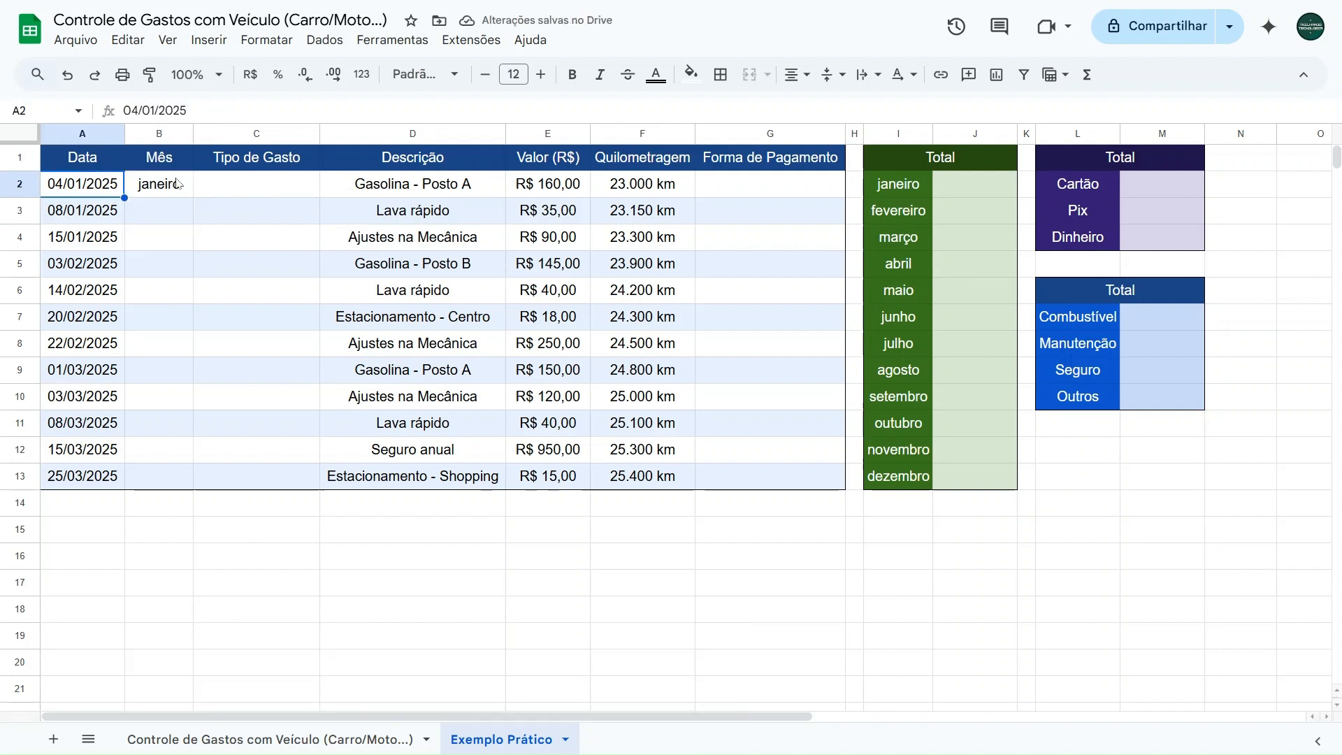
{"action": "double_click", "coordinate": [78, 178]}
{"action": "left_click", "coordinate": [180, 214]}
{"action": "left_click", "coordinate": [181, 213]}
{"action": "left_click", "coordinate": [180, 214]}
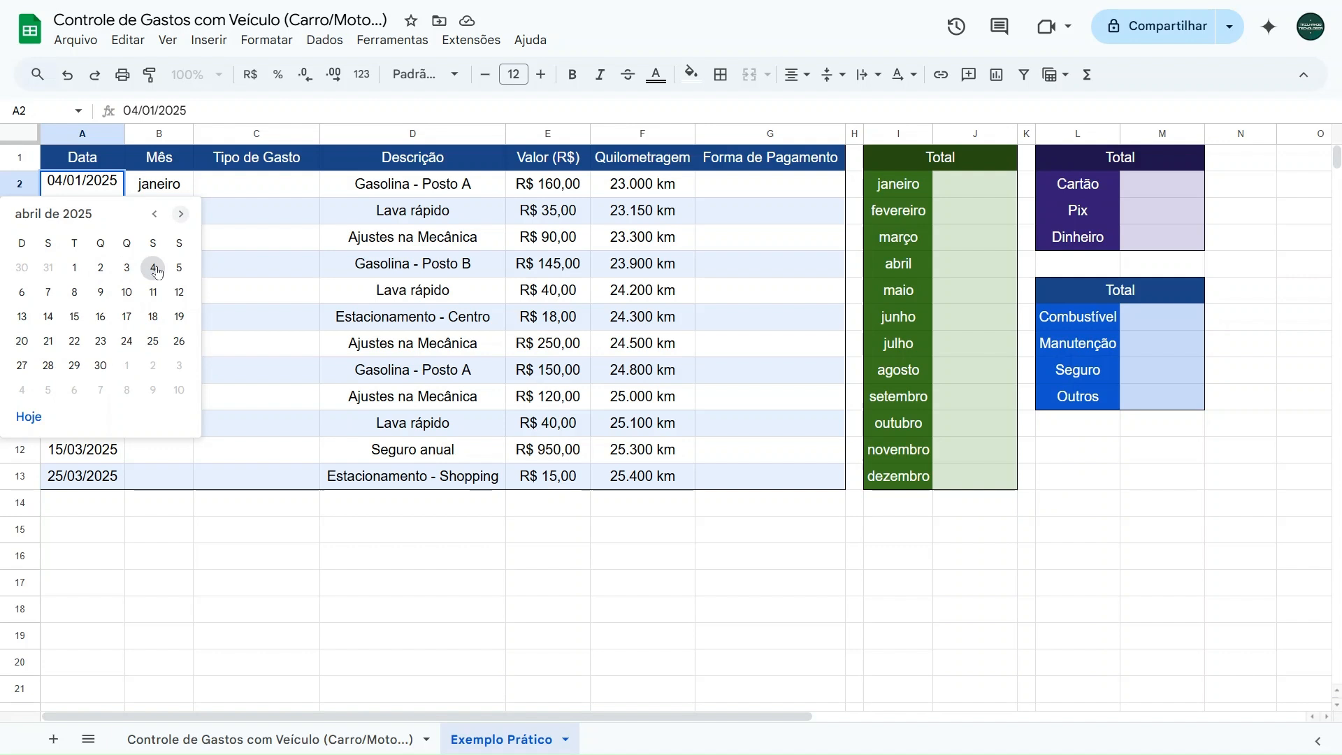
{"action": "left_click", "coordinate": [154, 268]}
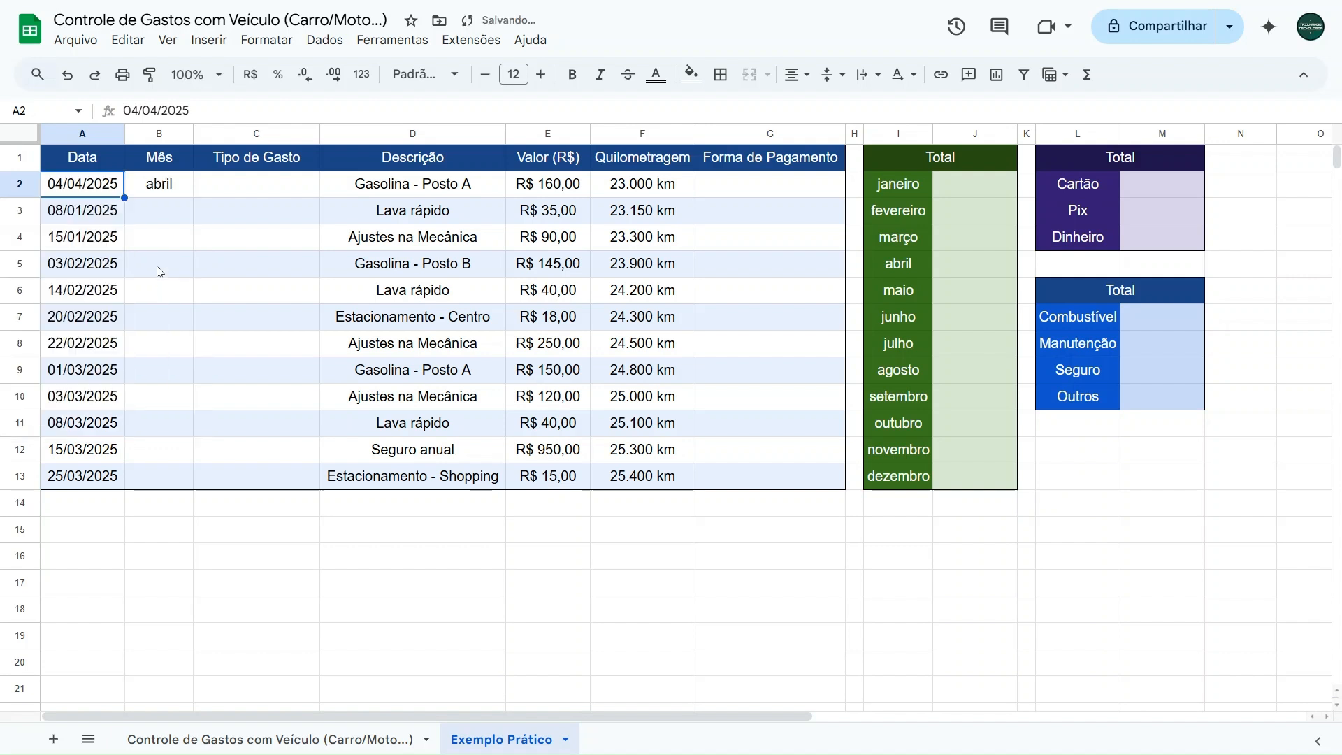
{"action": "double_click", "coordinate": [93, 184]}
{"action": "left_click", "coordinate": [154, 214]}
{"action": "left_click", "coordinate": [155, 214]}
{"action": "left_click", "coordinate": [154, 214]}
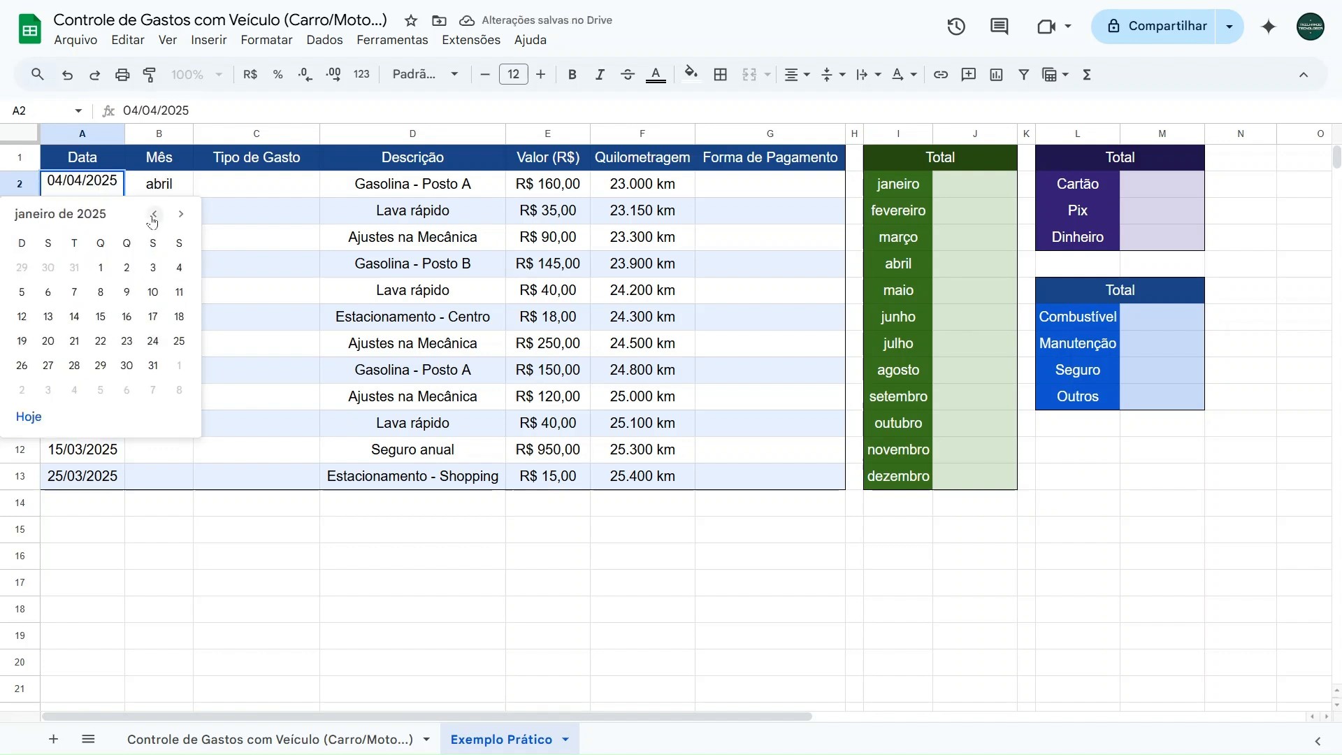
{"action": "left_click", "coordinate": [178, 268]}
- Review the month formula in B2 and fill it down the Mês column through B13
{"action": "left_click", "coordinate": [169, 186]}
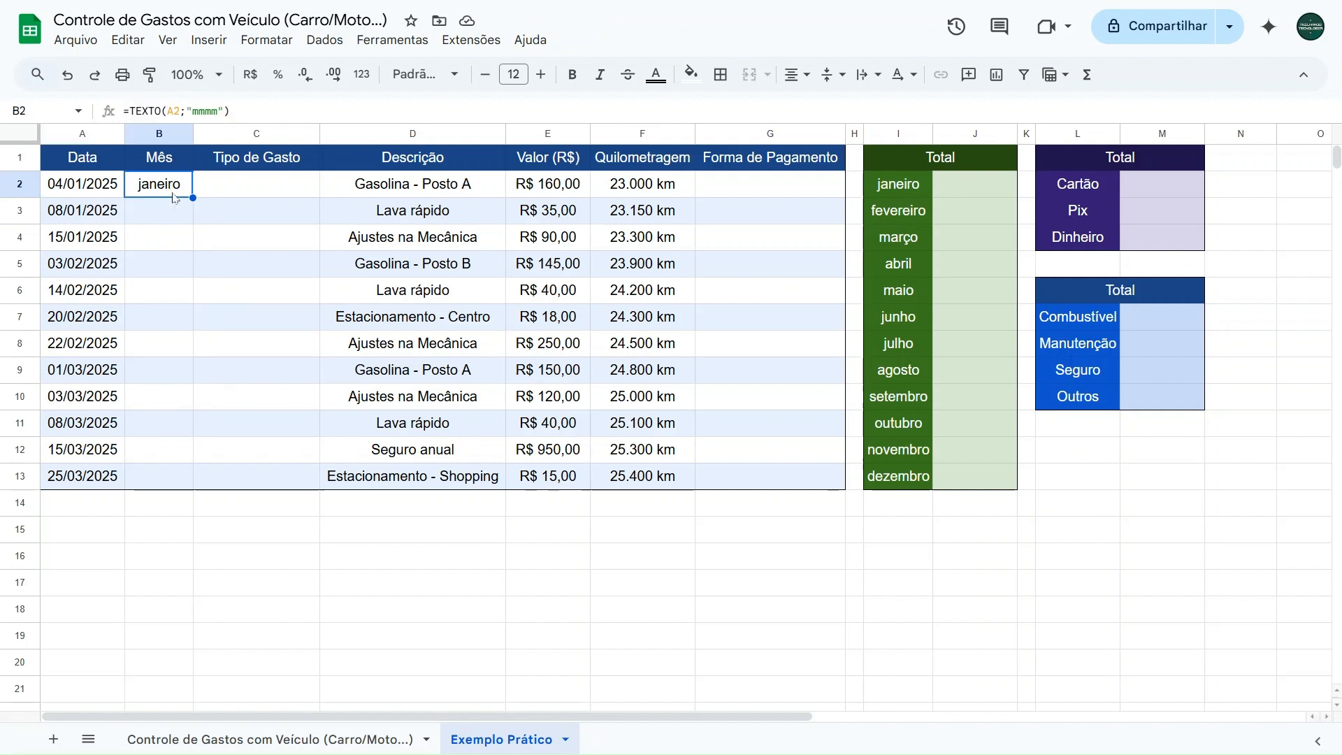
{"action": "left_click_drag", "start_coordinate": [246, 112], "coordinate": [91, 111]}
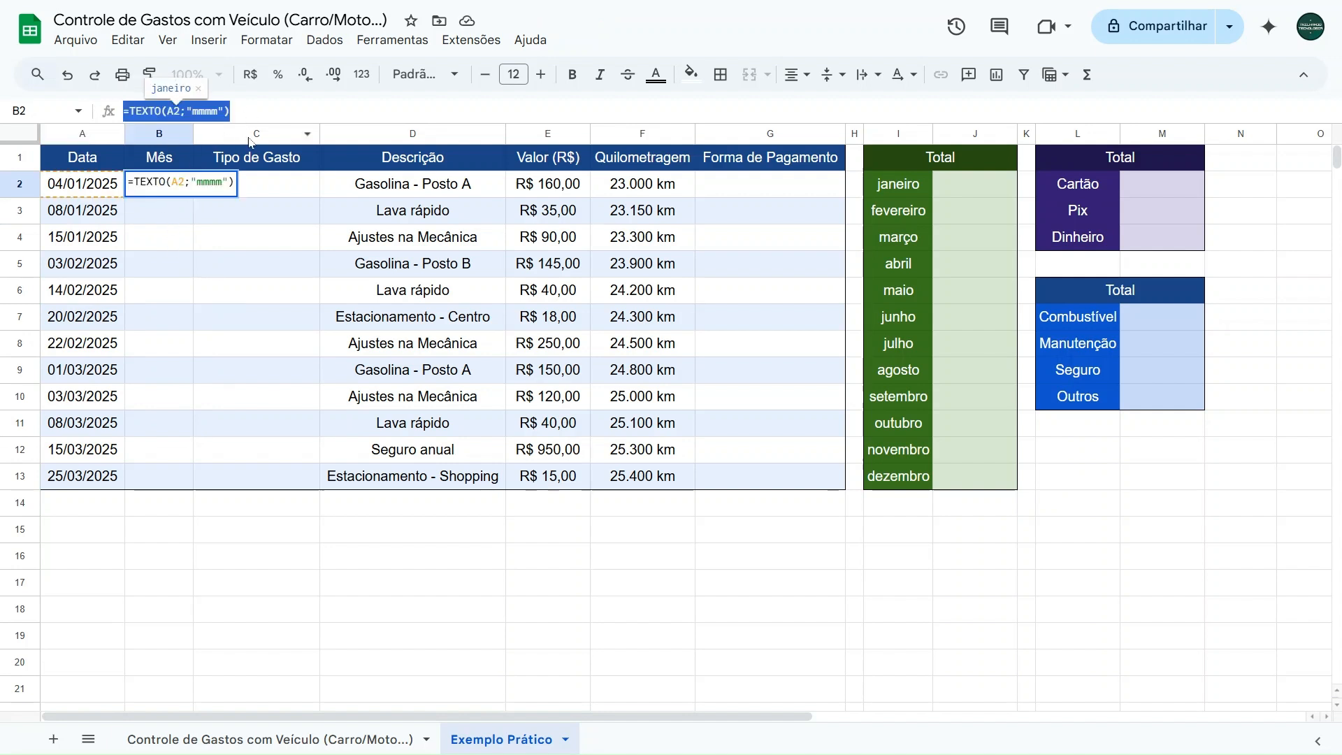
{"action": "key", "text": "Escape"}
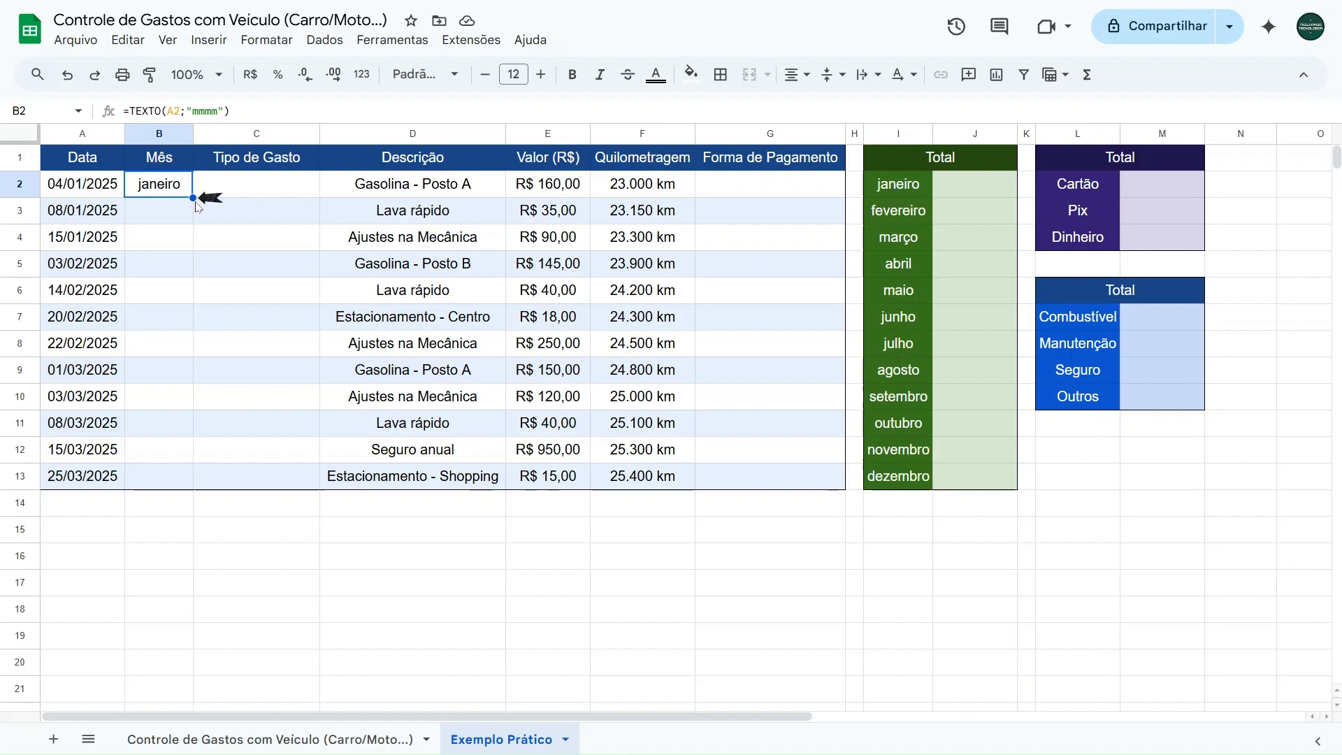
{"action": "left_click_drag", "start_coordinate": [193, 198], "coordinate": [171, 477]}
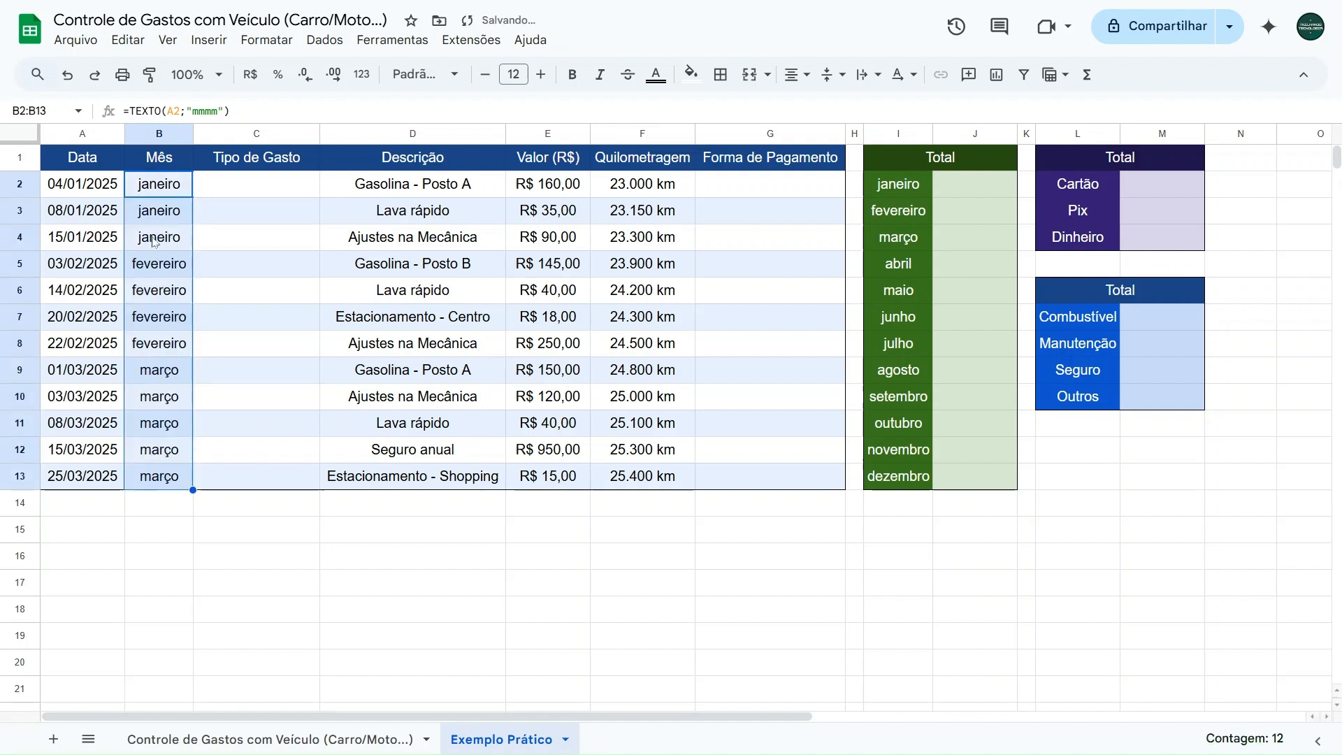
- Check the filled month formulas cell by cell from B2 to B13 in the Mês column
{"action": "left_click", "coordinate": [163, 193]}
{"action": "left_click", "coordinate": [163, 215]}
{"action": "left_click", "coordinate": [162, 240]}
{"action": "left_click", "coordinate": [163, 270]}
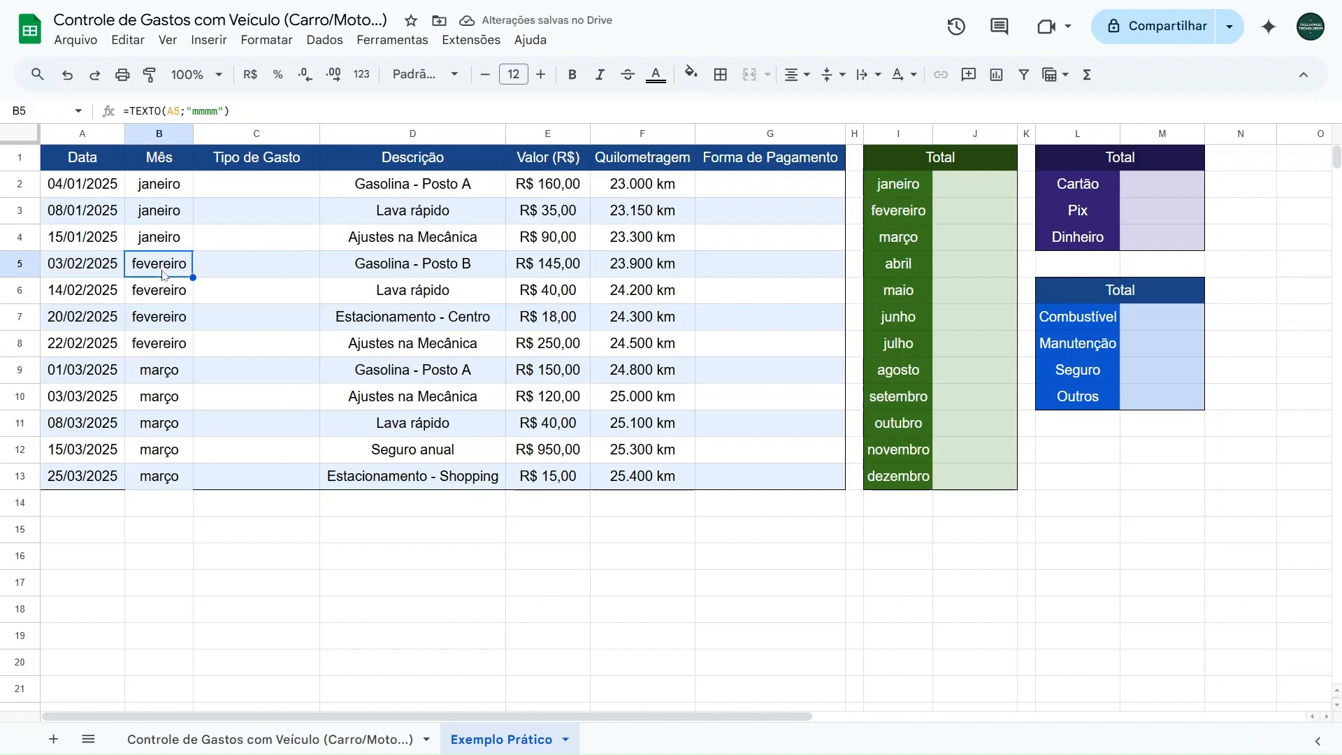
{"action": "left_click", "coordinate": [161, 295]}
{"action": "left_click", "coordinate": [161, 319]}
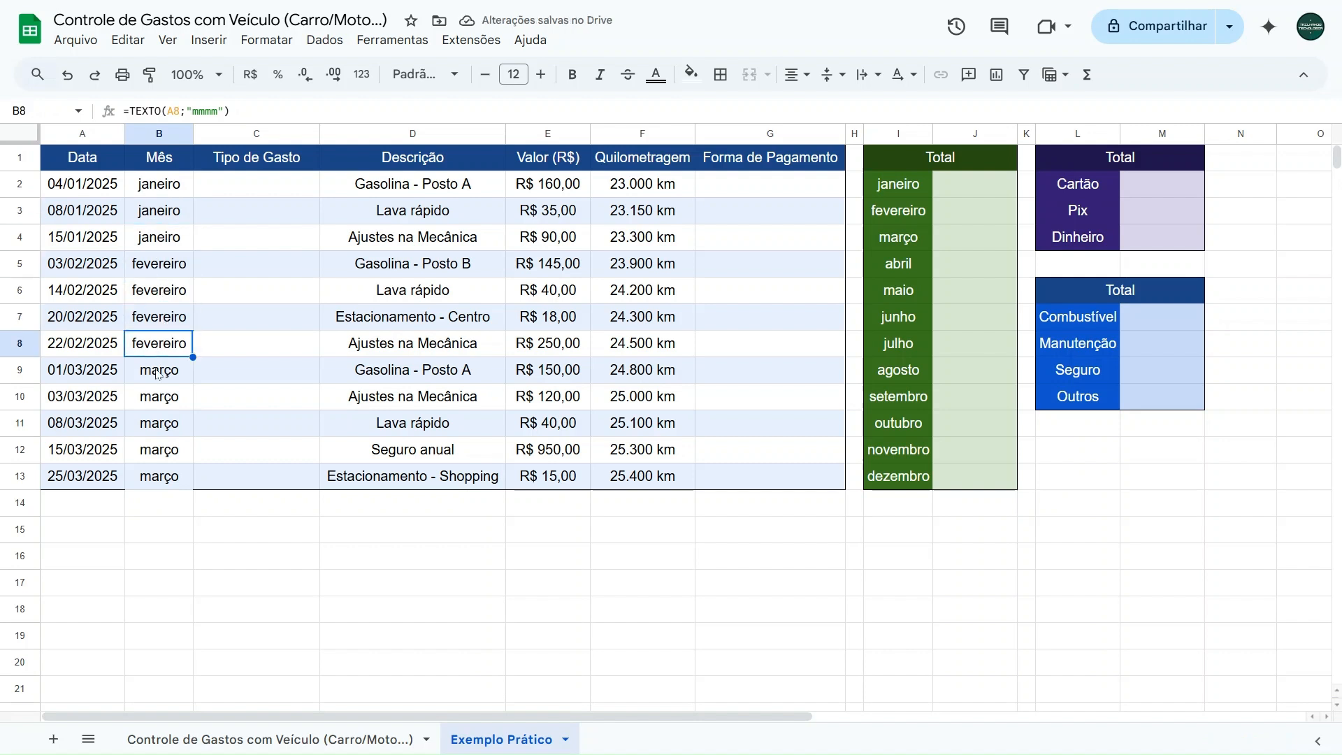
{"action": "key", "text": "Down"}
{"action": "key", "text": "Down"}
{"action": "key", "text": "Down"}
{"action": "key", "text": "Down"}
{"action": "key", "text": "Down"}
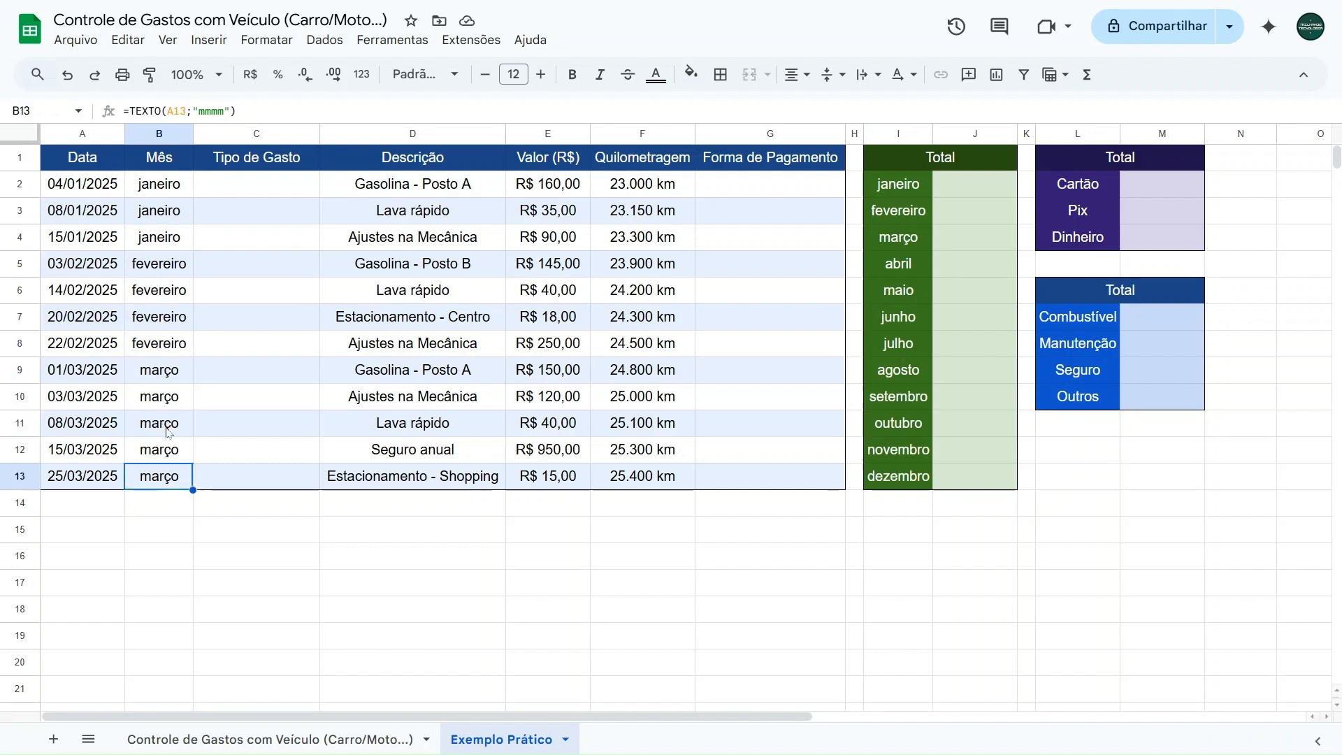
- View the Tipo de Gasto dropdown options in C2 of the Controle de Gastos com Veículo sheet and return to Exemplo Prático
{"action": "left_click_drag", "start_coordinate": [260, 185], "coordinate": [266, 471]}
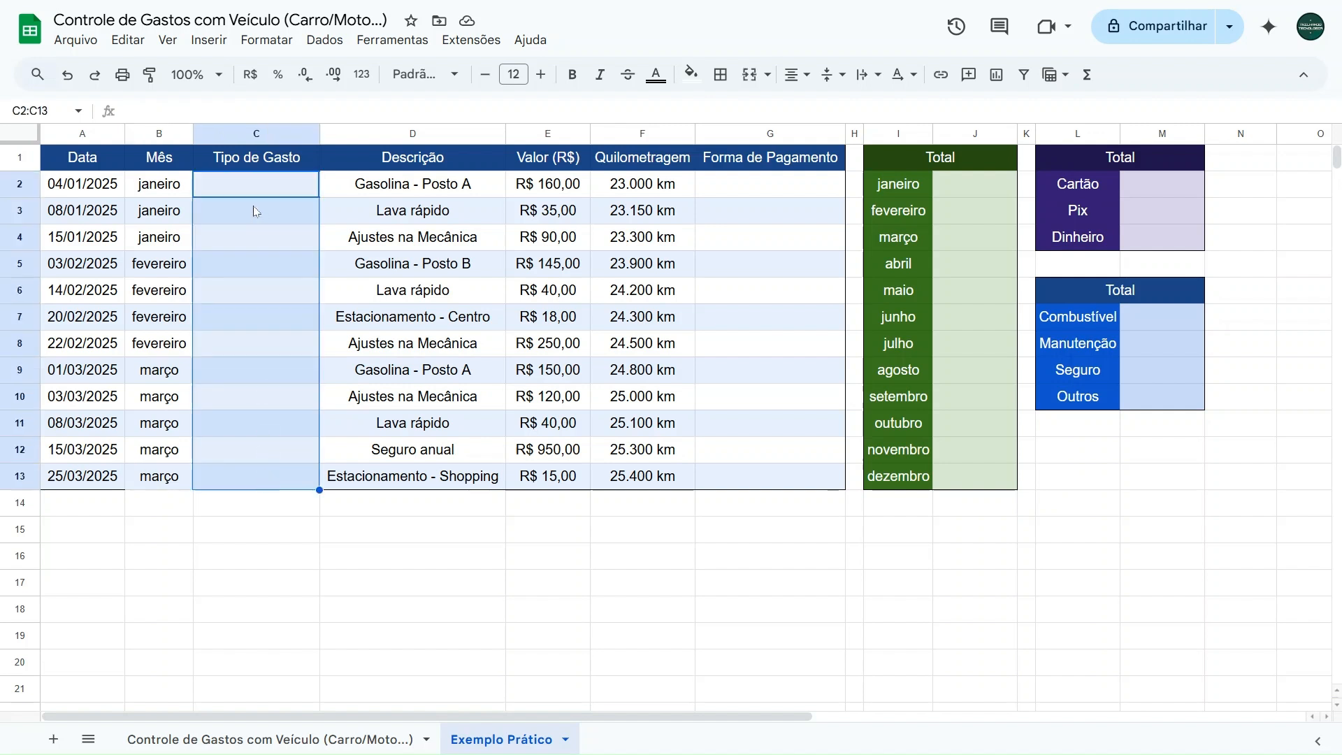
{"action": "left_click", "coordinate": [259, 184]}
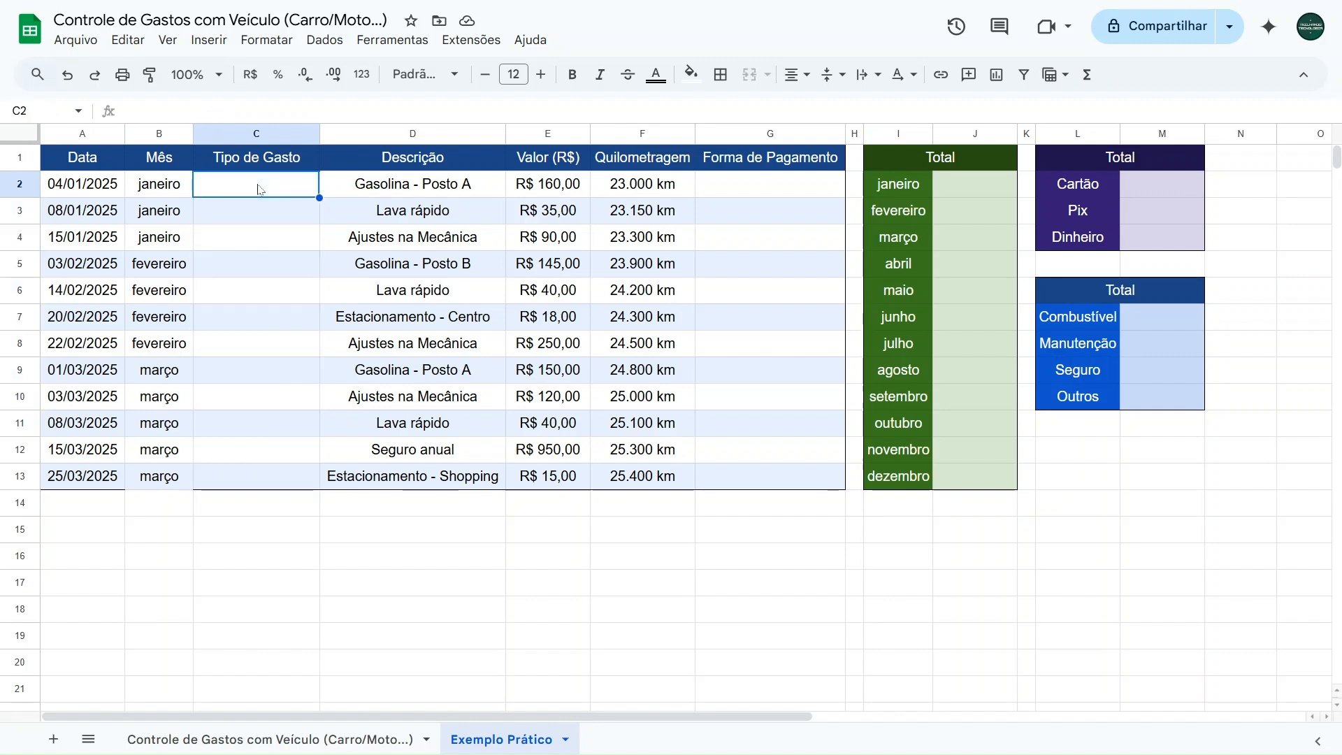
{"action": "left_click", "coordinate": [255, 738]}
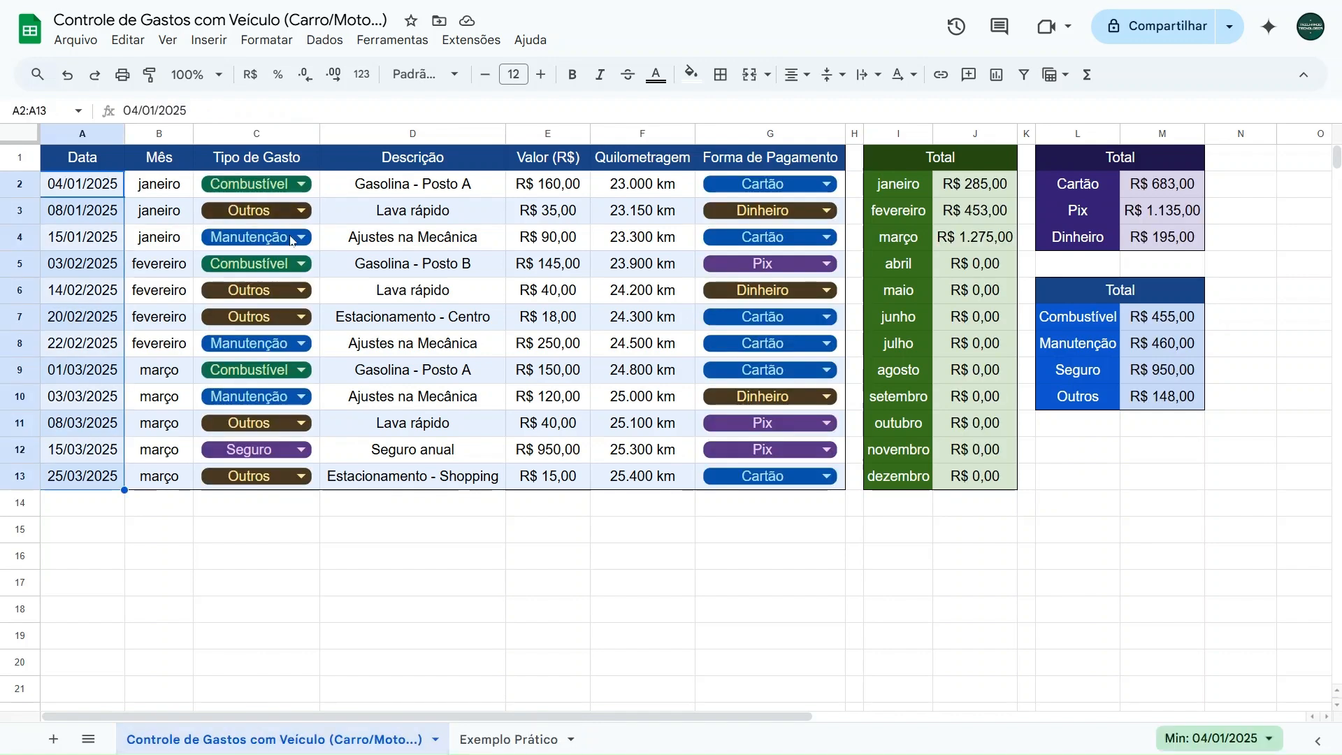
{"action": "left_click", "coordinate": [302, 184]}
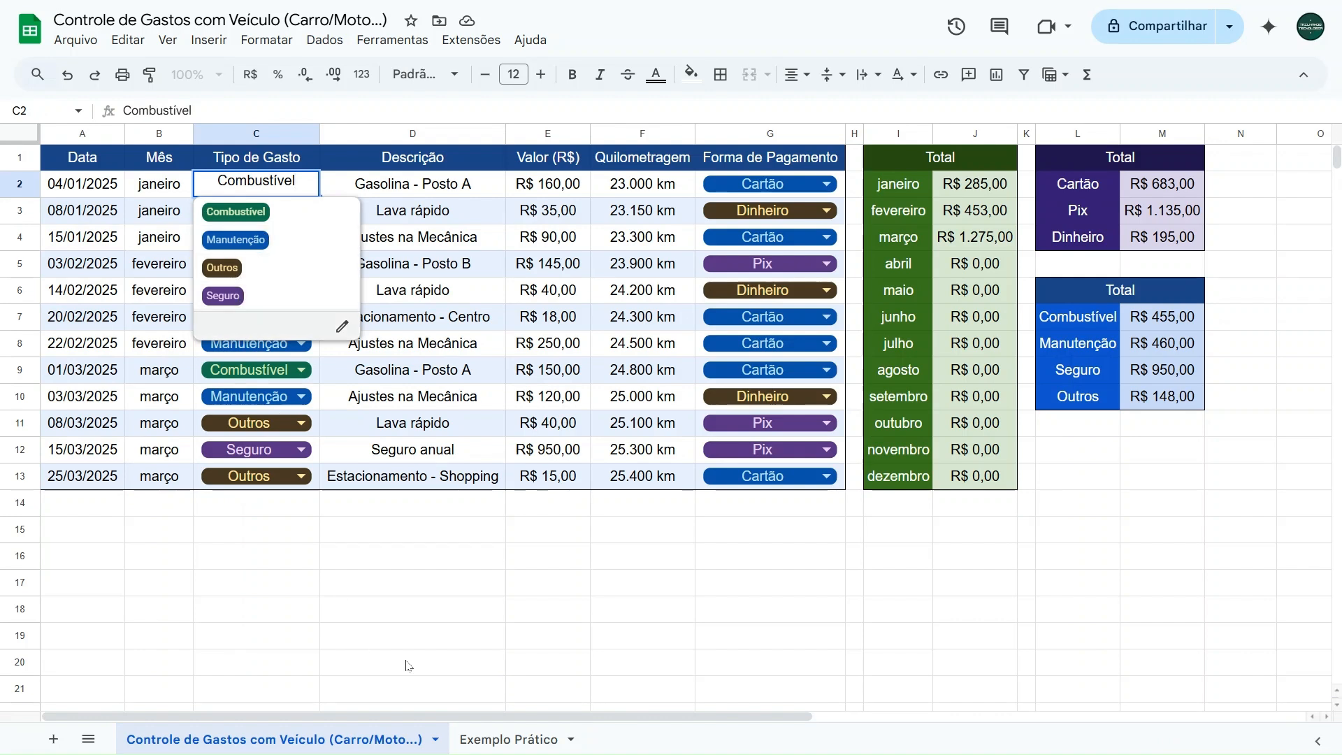
{"action": "left_click", "coordinate": [485, 739]}
- Insert a dropdown list in cells C2:C13 of the Tipo de Gasto column
{"action": "left_click_drag", "start_coordinate": [252, 197], "coordinate": [257, 478]}
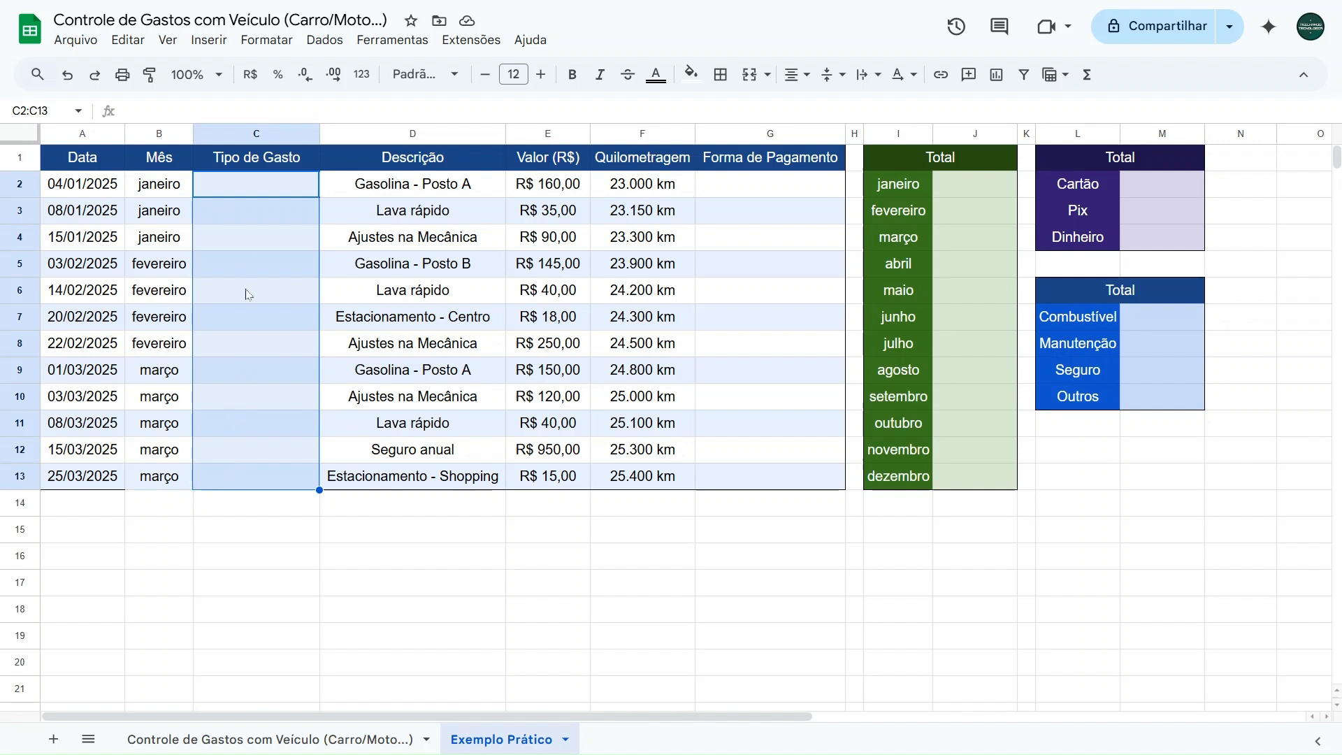
{"action": "left_click", "coordinate": [209, 40]}
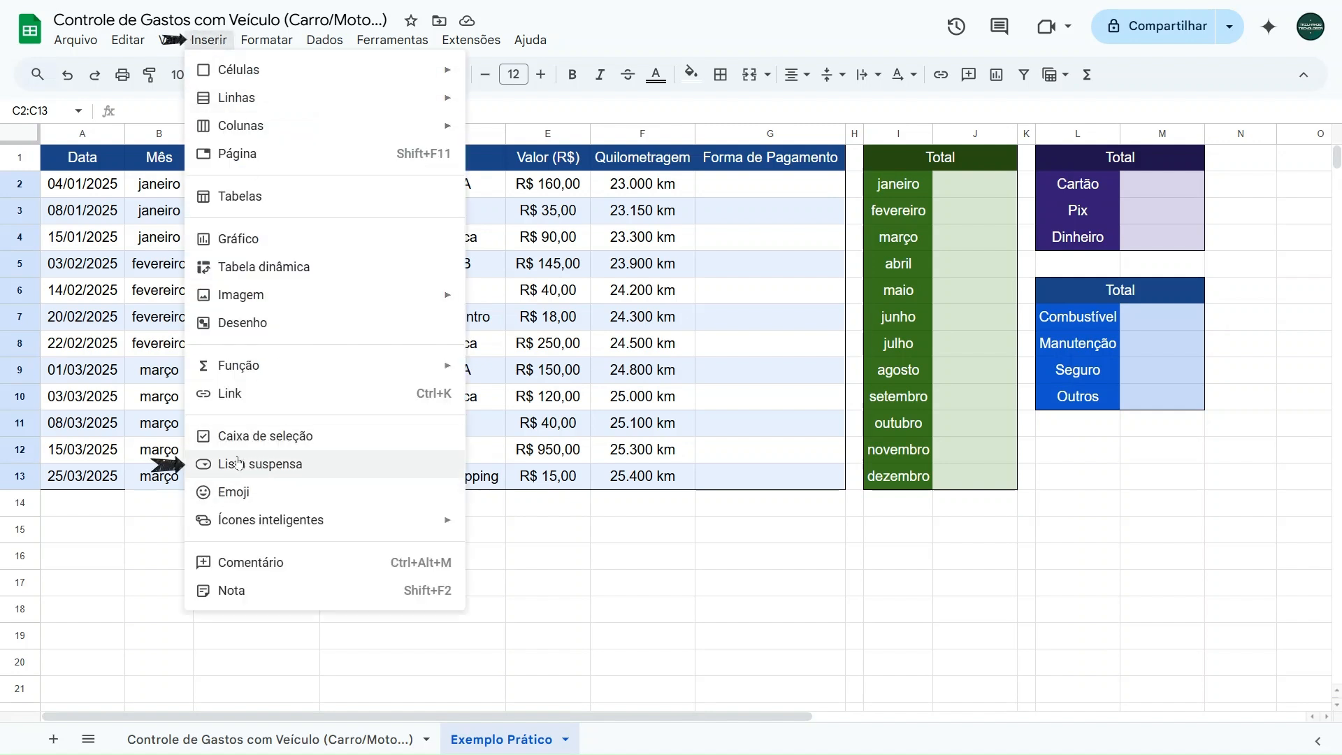
{"action": "left_click", "coordinate": [258, 470]}
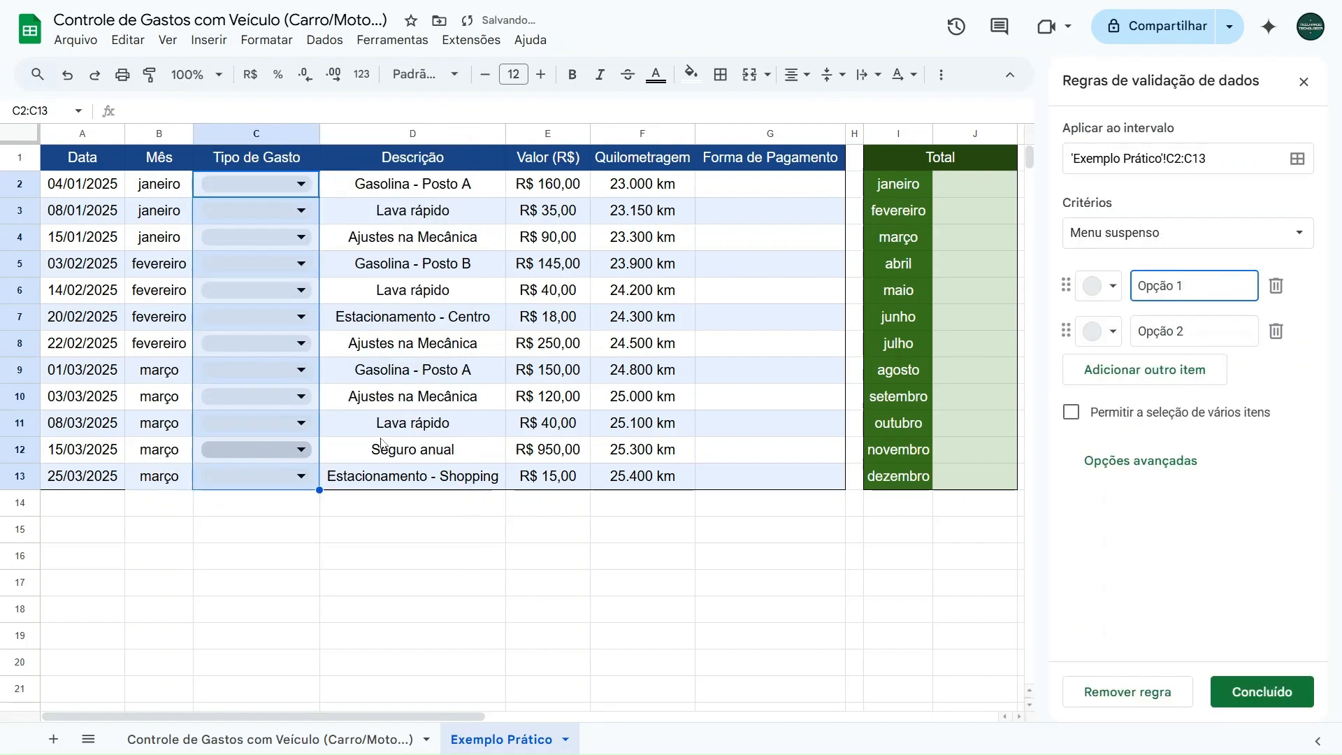
- Define the Tipo de Gasto dropdown items as Combustível, Manutenção, Outros and Seguro
{"action": "left_click_drag", "start_coordinate": [1198, 289], "coordinate": [1101, 294]}
{"action": "left_click_drag", "start_coordinate": [1210, 339], "coordinate": [1113, 339]}
{"action": "left_click_drag", "start_coordinate": [1222, 287], "coordinate": [1118, 289]}
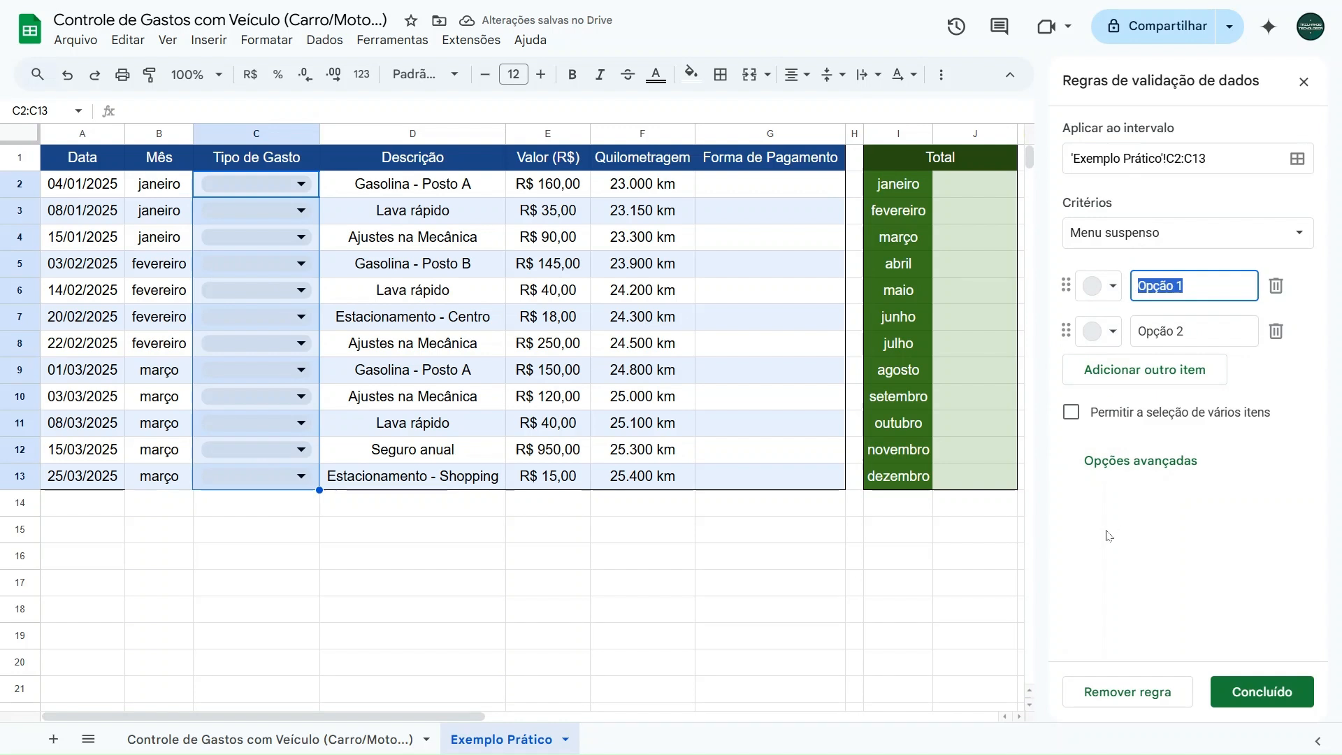
{"action": "type", "text": "Combustível"}
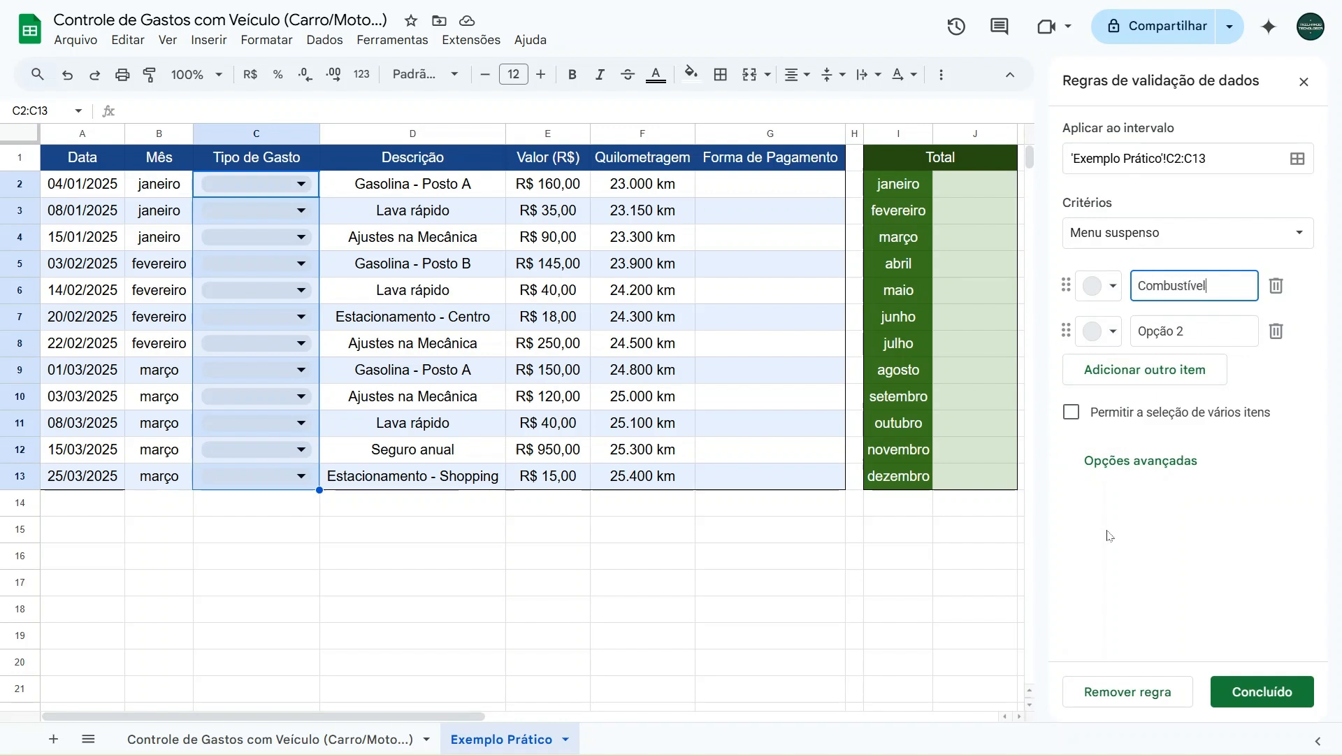
{"action": "key", "text": "Tab"}
{"action": "type", "text": "Manutenção"}
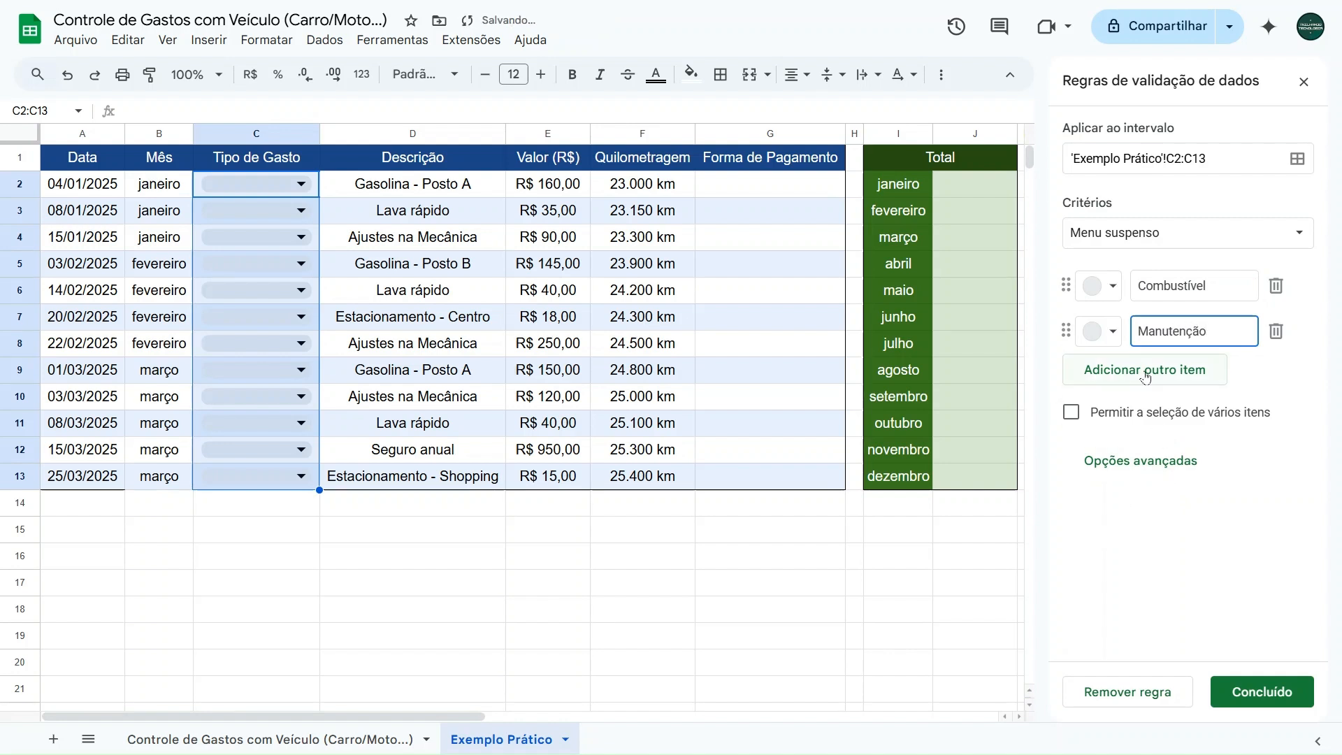
{"action": "left_click", "coordinate": [1147, 378]}
{"action": "type", "text": "Outros"}
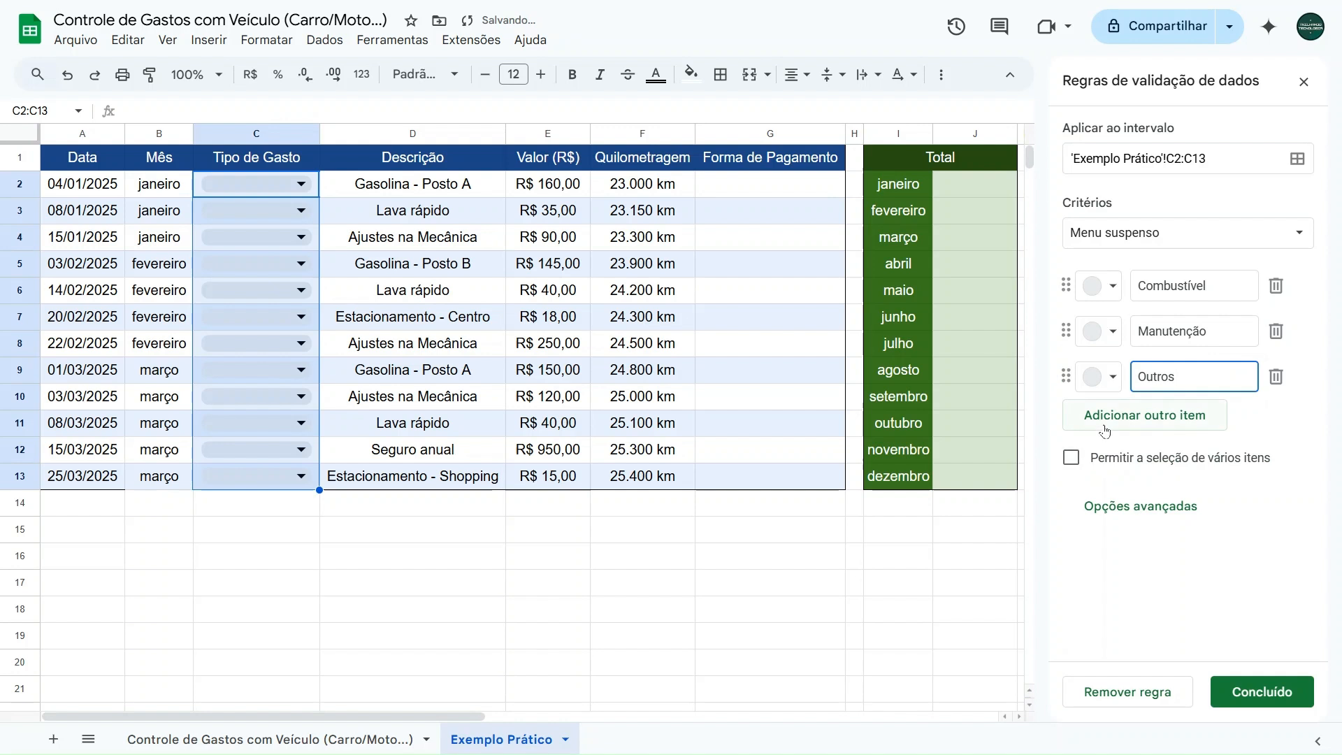
{"action": "left_click", "coordinate": [1162, 423]}
{"action": "type", "text": "Seguro"}
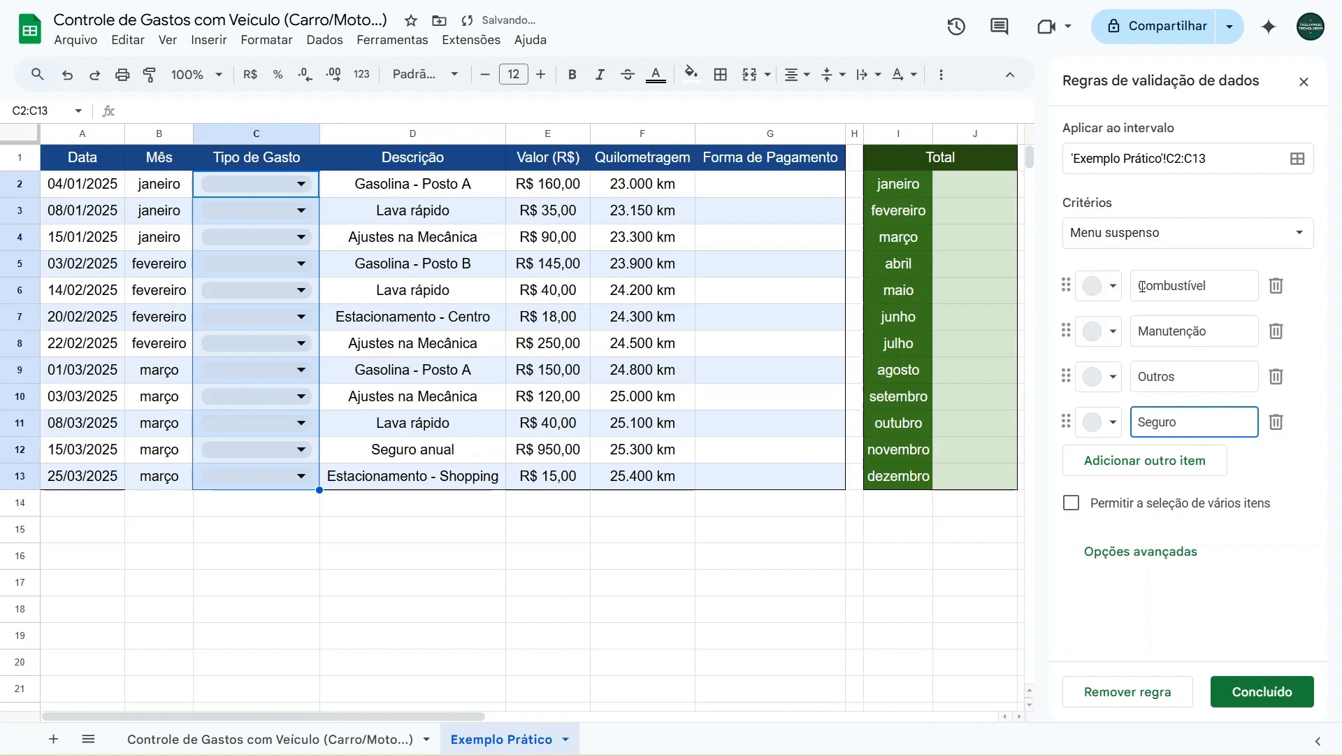
- Colour the Tipo de Gasto items dark green for Combustível, dark blue for Manutenção, dark teal for Outros and dark brown for Seguro, and save the rule
{"action": "left_click", "coordinate": [1105, 297]}
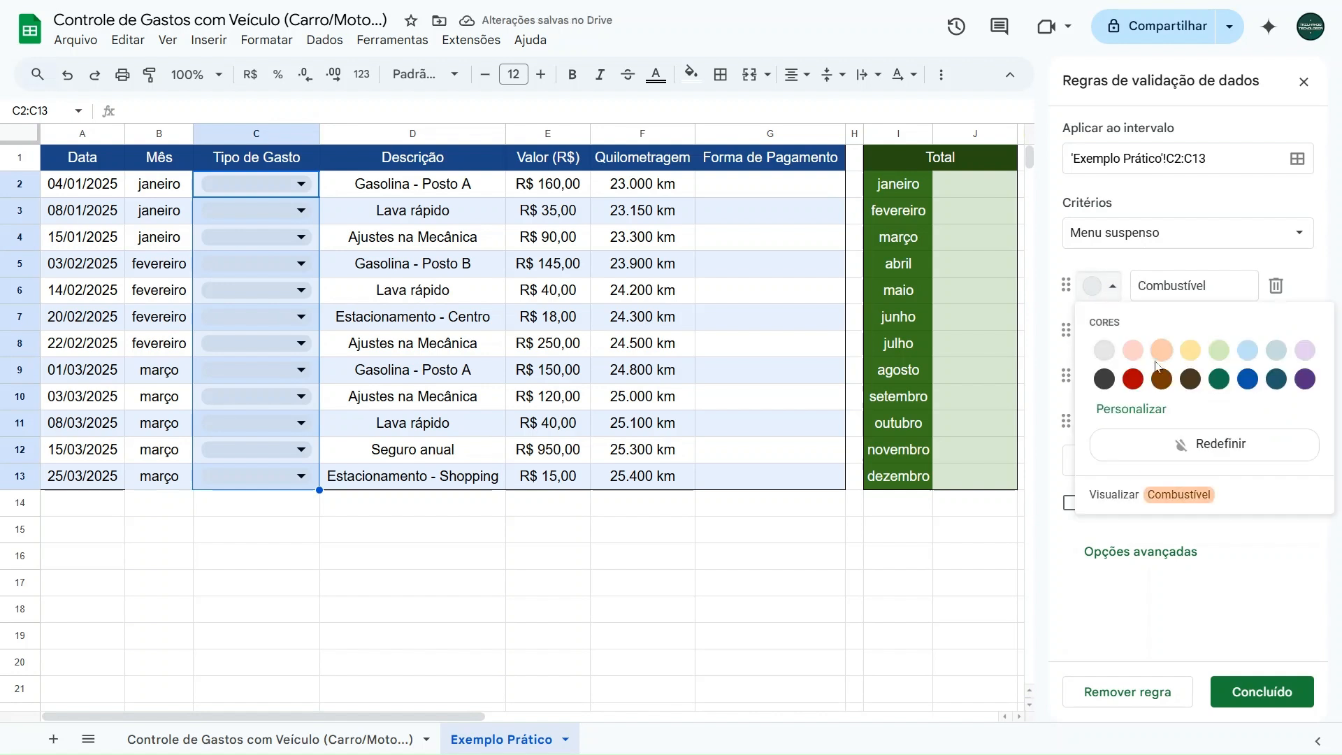
{"action": "left_click", "coordinate": [1223, 386]}
{"action": "left_click", "coordinate": [1103, 331]}
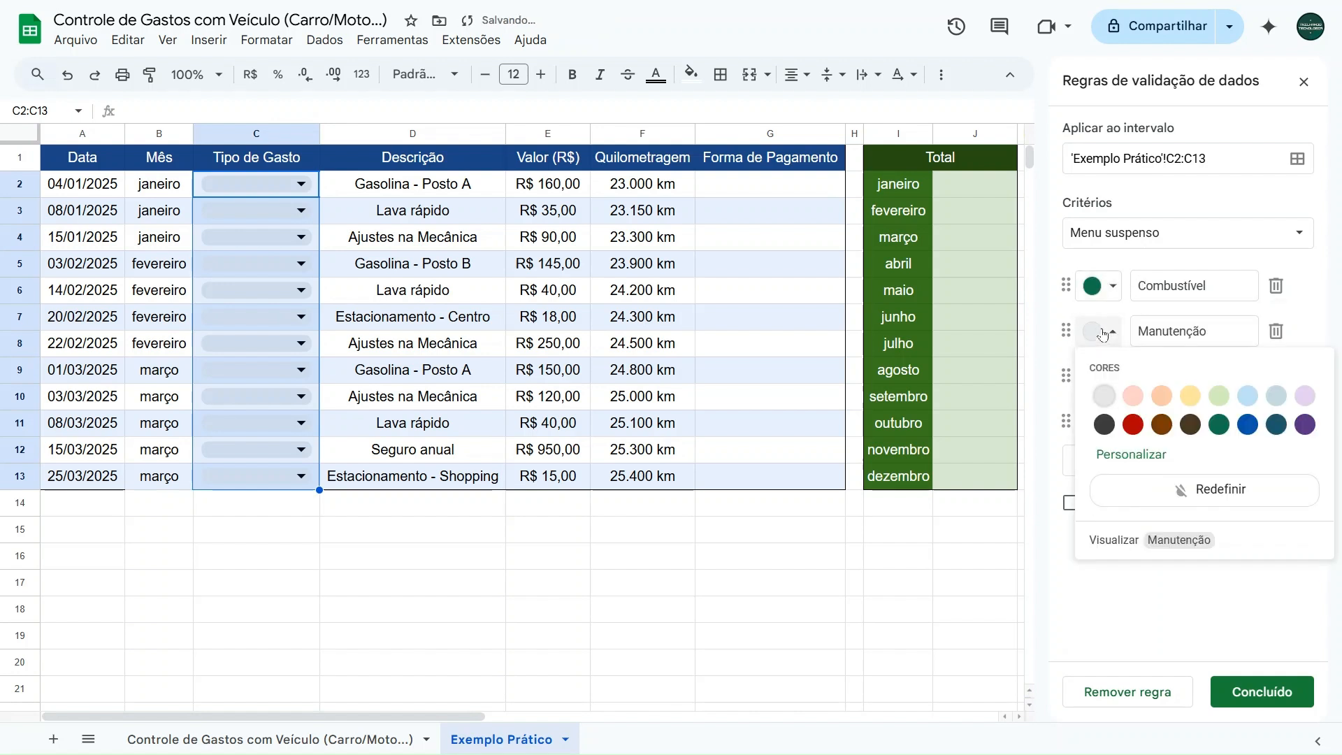
{"action": "left_click", "coordinate": [1248, 424]}
{"action": "left_click", "coordinate": [1099, 377]}
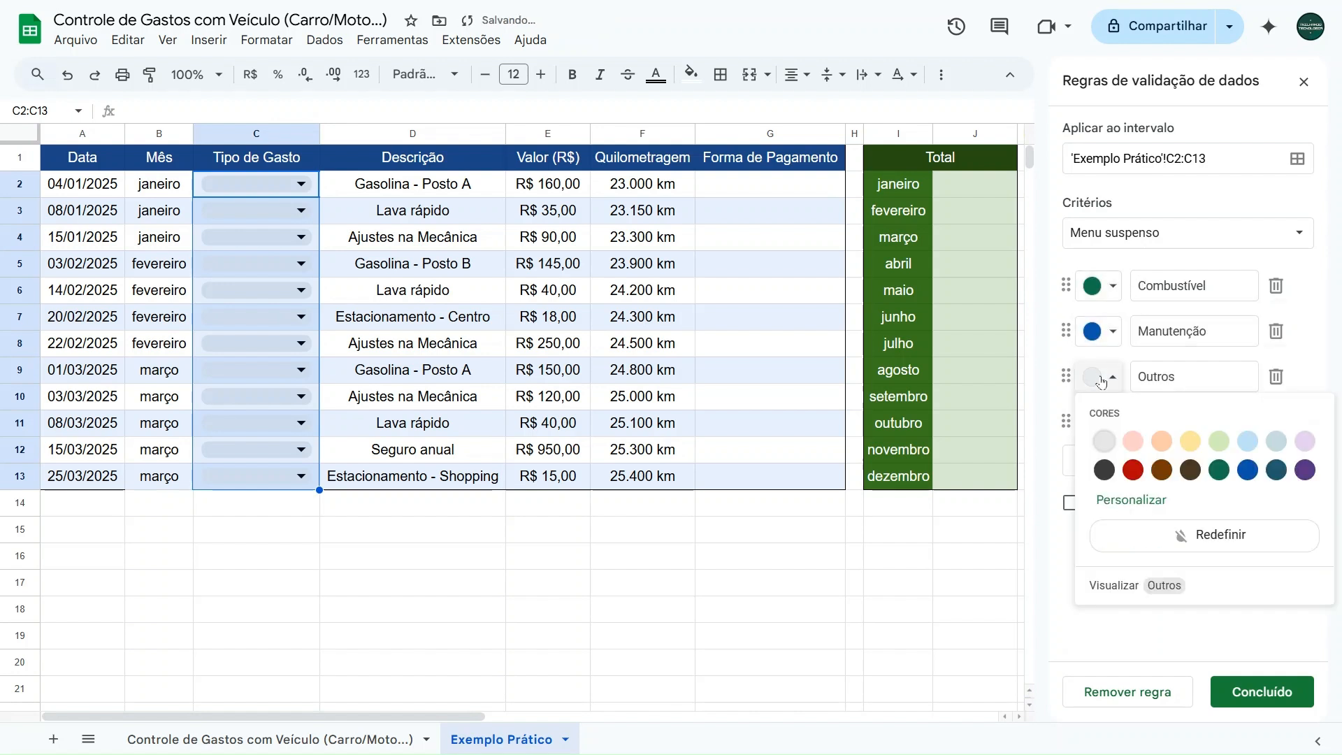
{"action": "left_click", "coordinate": [1276, 469]}
{"action": "left_click", "coordinate": [1117, 432]}
{"action": "left_click", "coordinate": [1190, 522]}
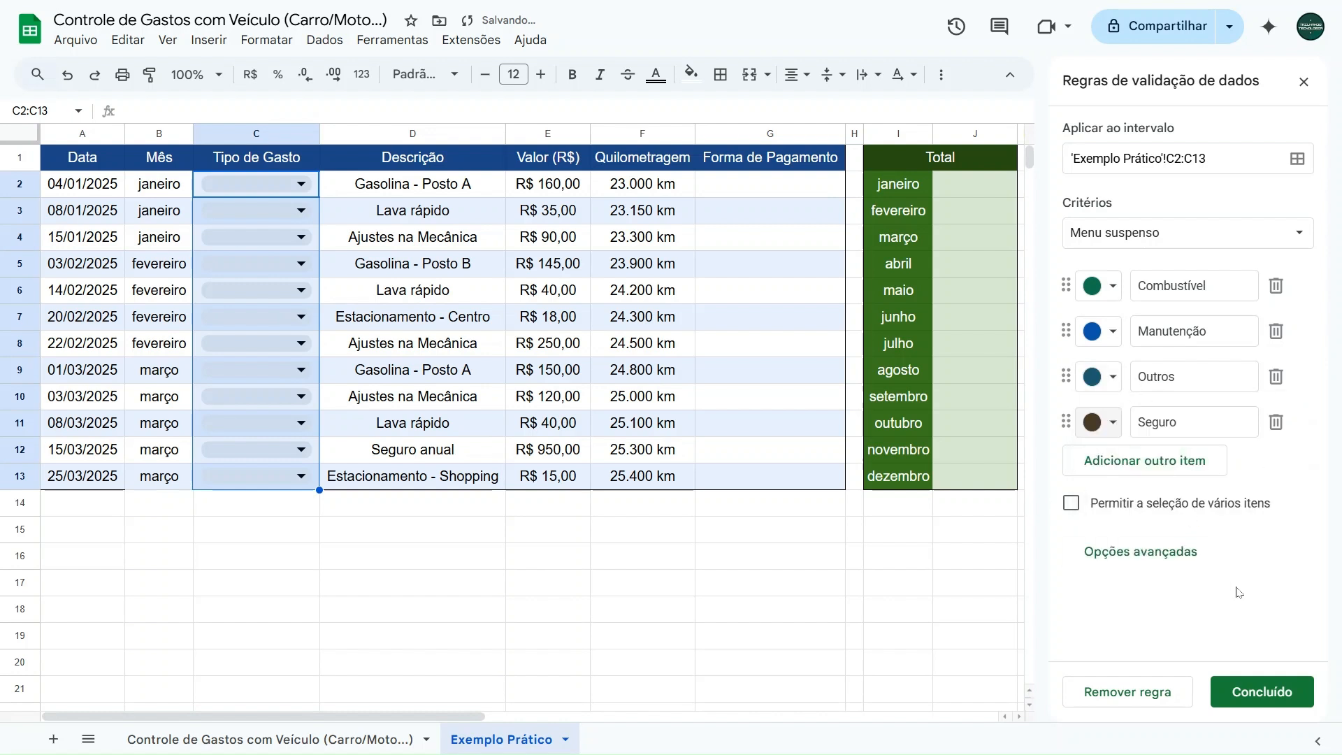
{"action": "left_click", "coordinate": [1261, 692]}
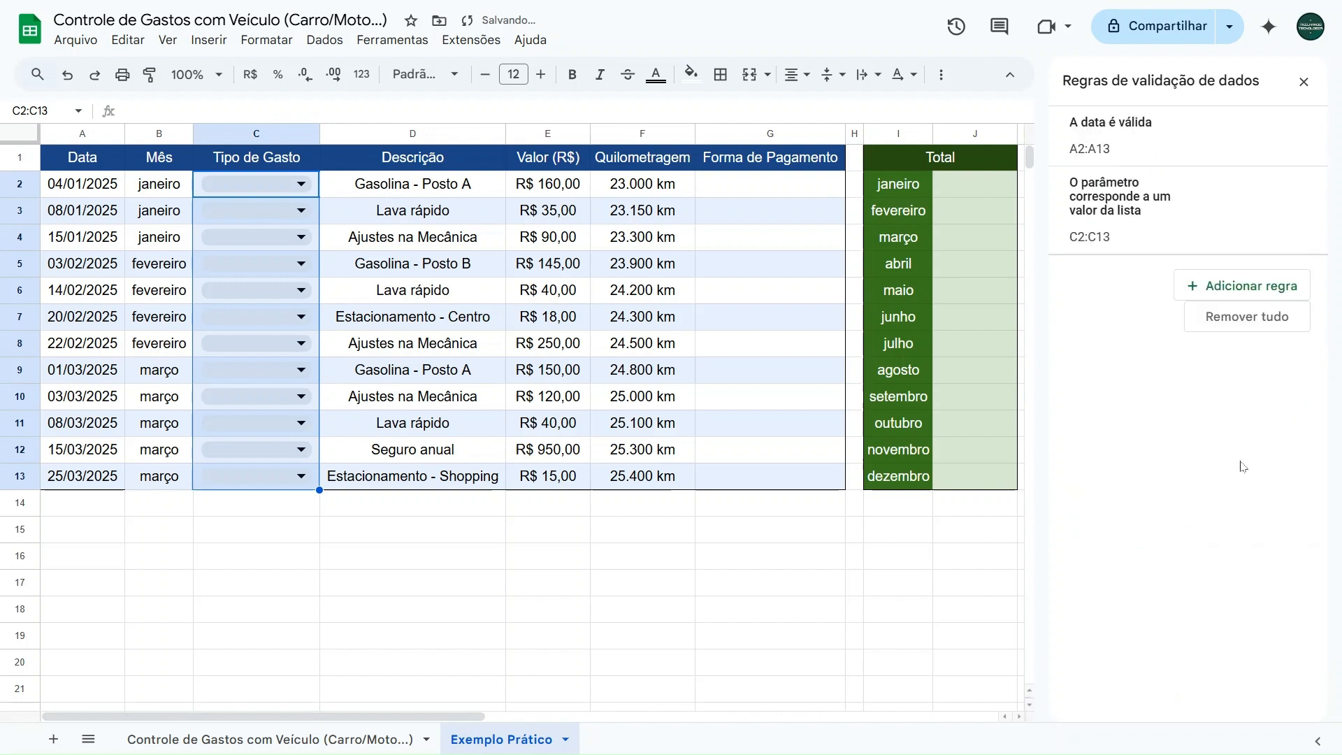
{"action": "left_click", "coordinate": [1305, 84]}
- Check the coloured dropdown options in the Tipo de Gasto cells and consult the Controle de Gastos com Veículo sheet before returning to Exemplo Prático
{"action": "left_click", "coordinate": [260, 186]}
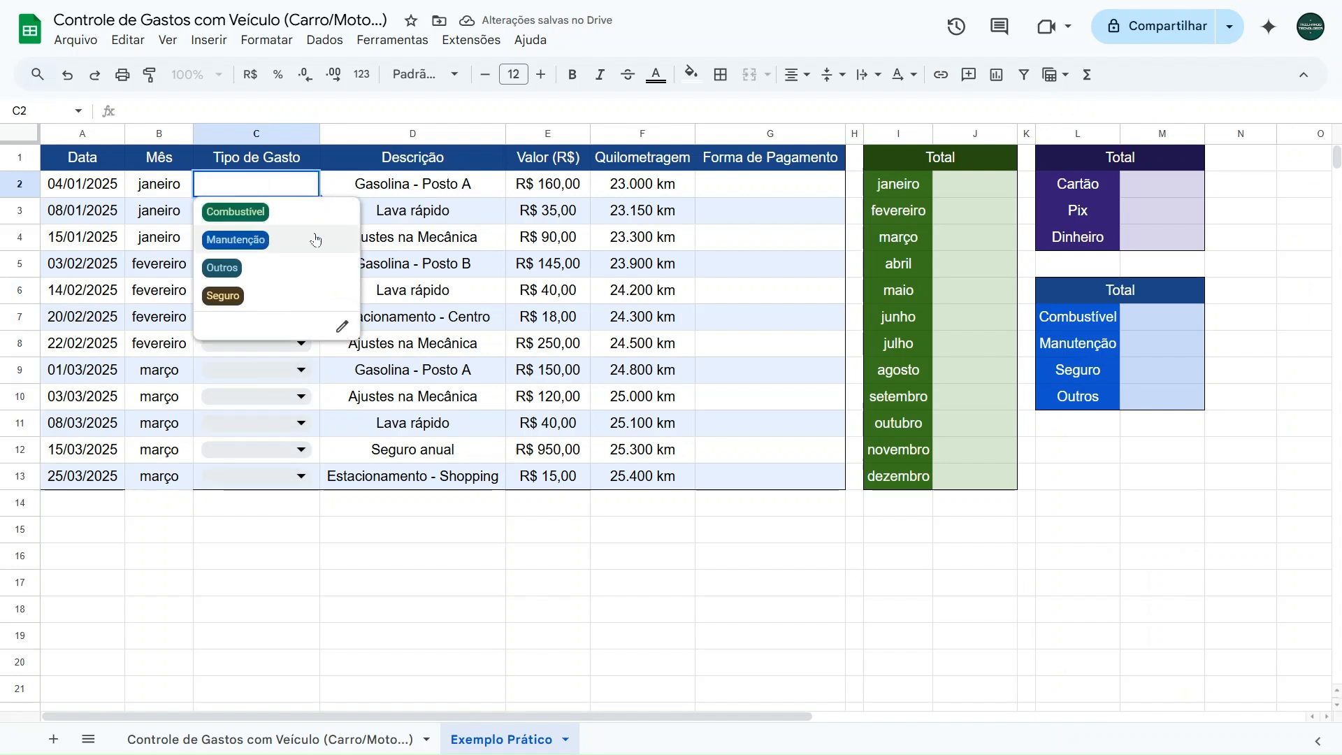
{"action": "left_click", "coordinate": [461, 547]}
{"action": "left_click", "coordinate": [258, 210]}
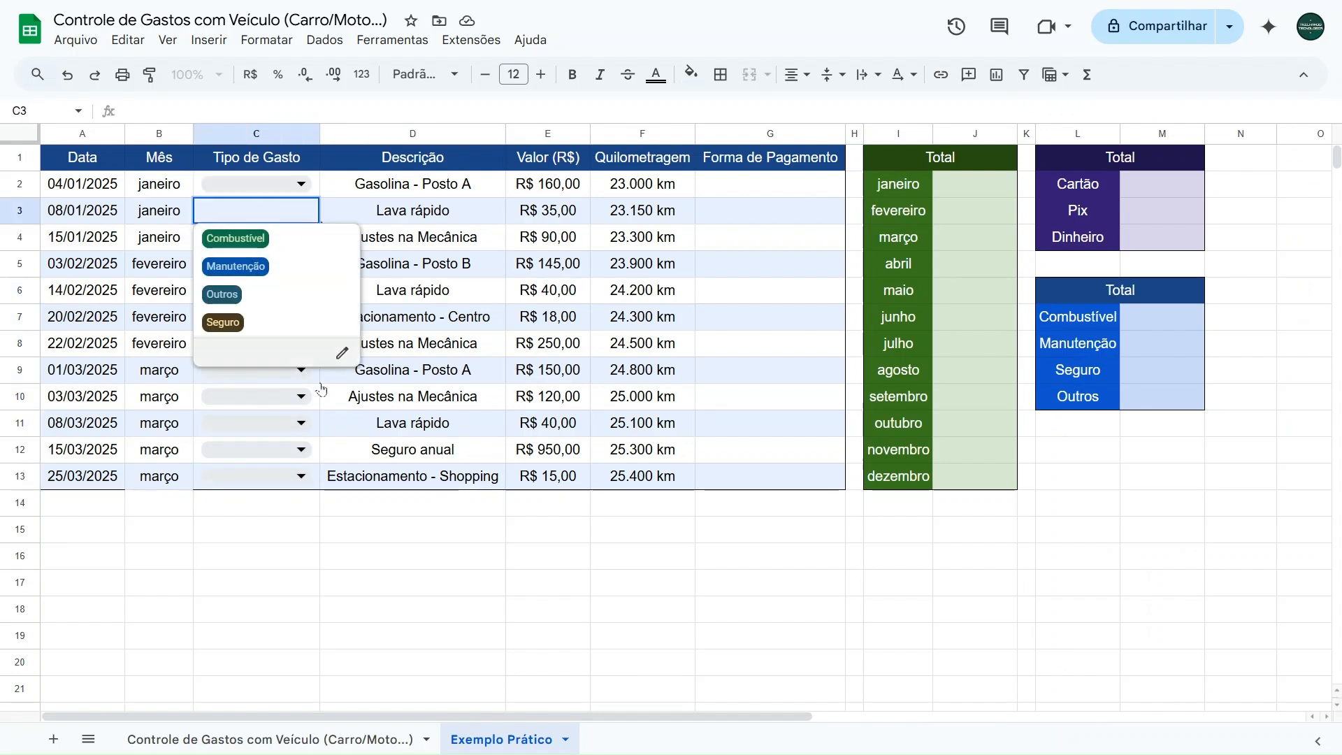
{"action": "left_click", "coordinate": [410, 509]}
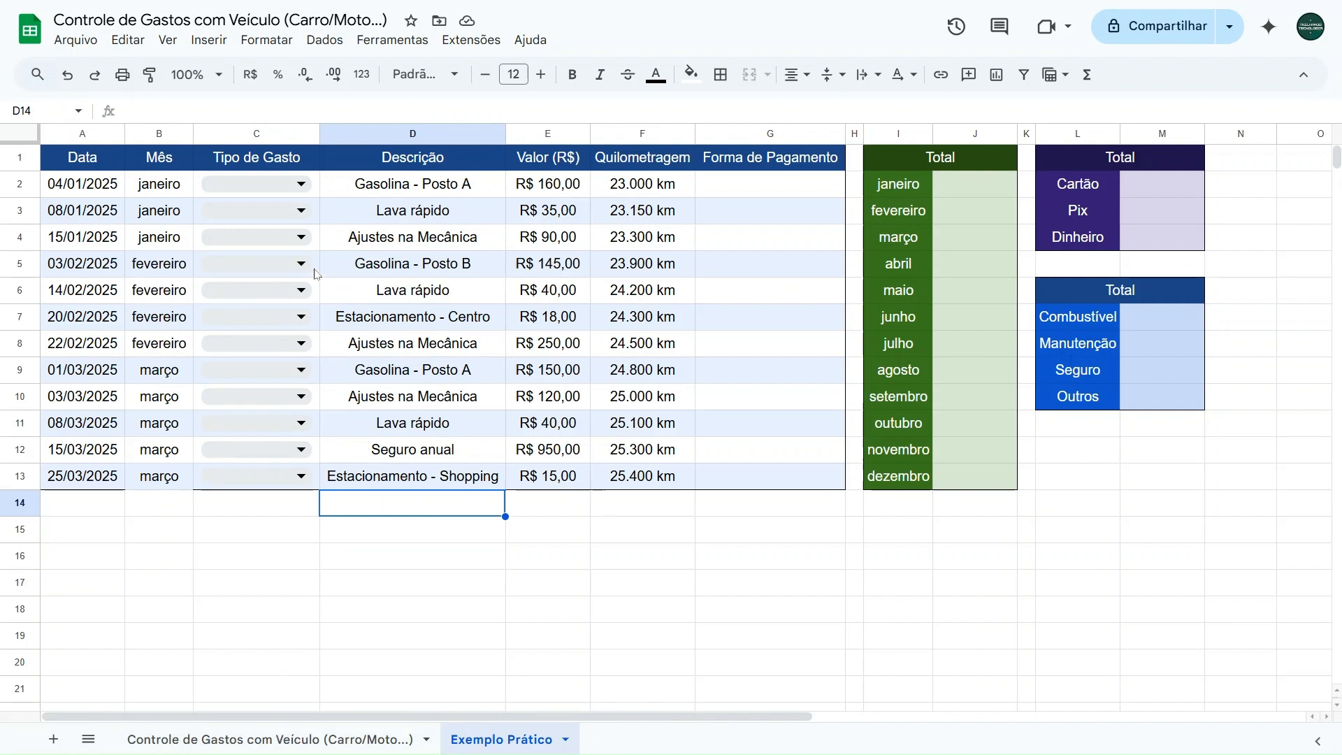
{"action": "left_click", "coordinate": [262, 237]}
{"action": "left_click", "coordinate": [279, 508]}
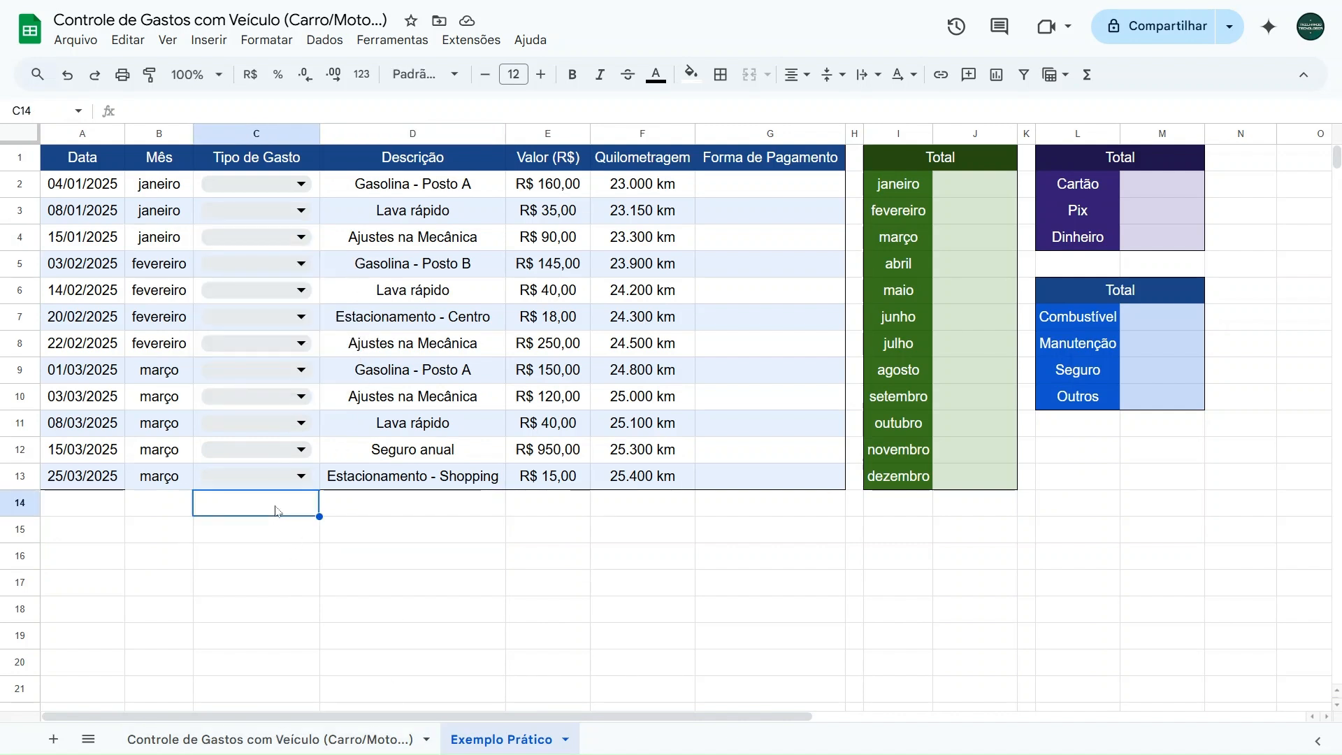
{"action": "left_click", "coordinate": [295, 734]}
{"action": "left_click", "coordinate": [508, 739]}
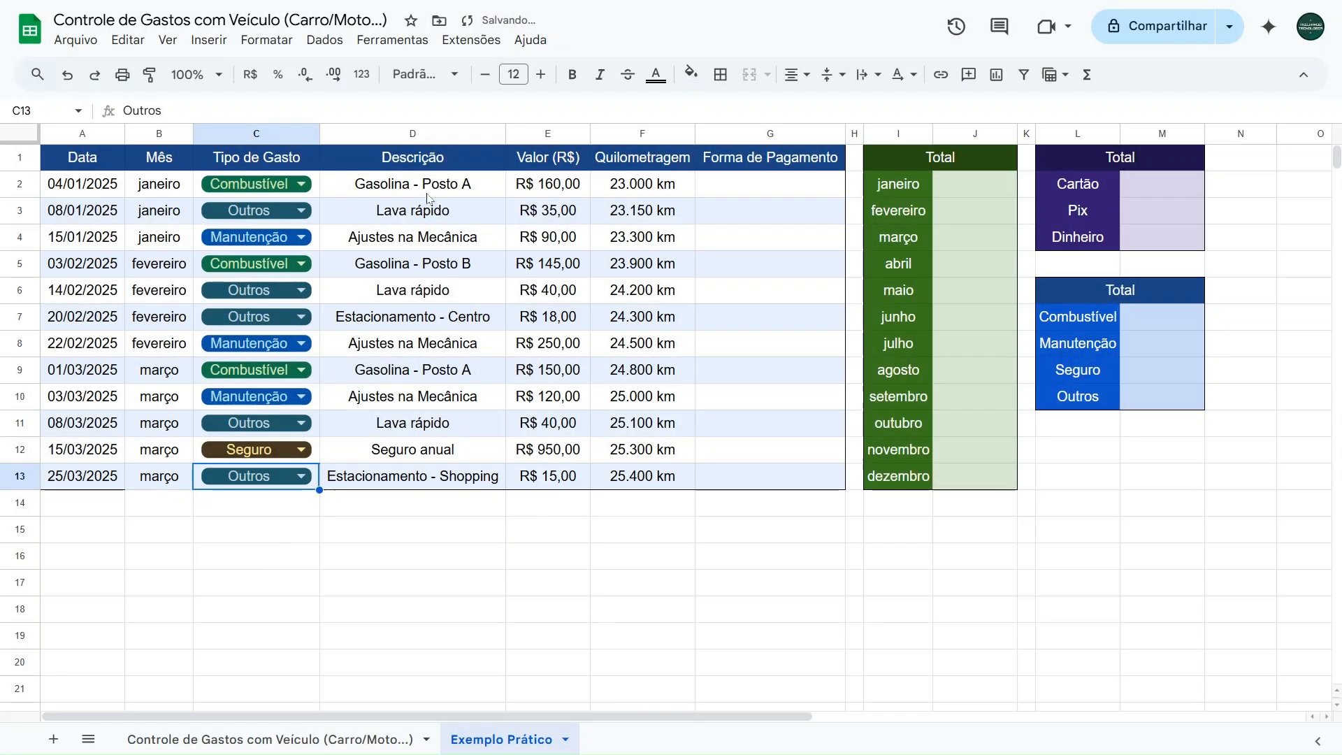
- Review the Descrição, Valor and Quilometragem entries in D2:F13, going through the first mileage cells one by one
{"action": "left_click_drag", "start_coordinate": [427, 186], "coordinate": [639, 476]}
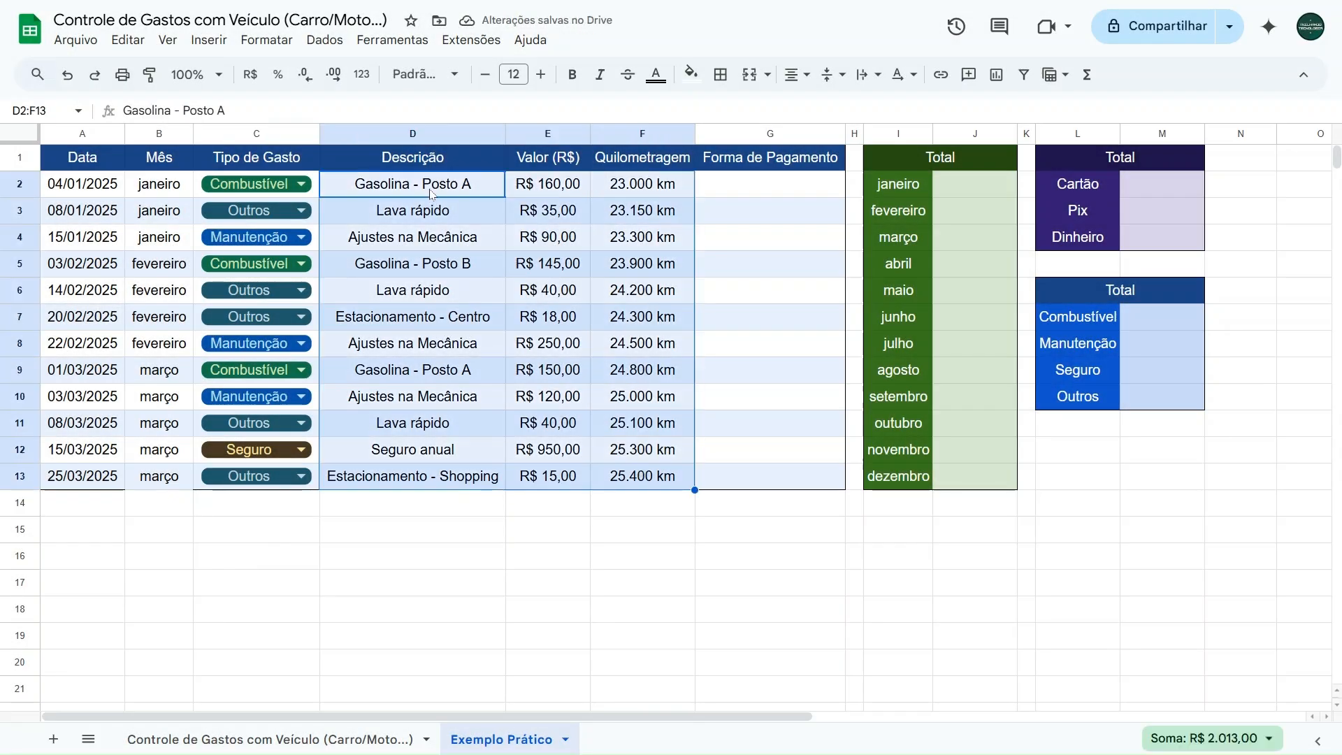
{"action": "left_click", "coordinate": [435, 196]}
{"action": "left_click", "coordinate": [529, 192]}
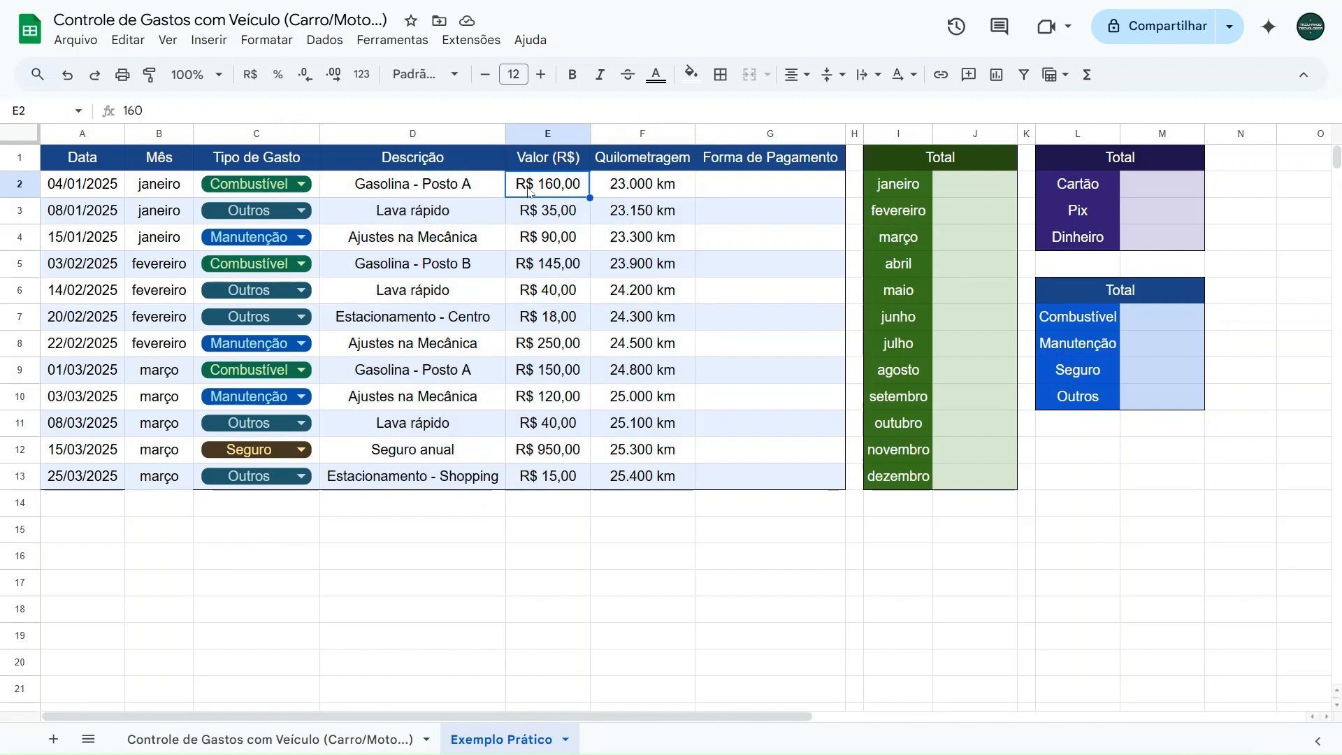
{"action": "left_click", "coordinate": [619, 191]}
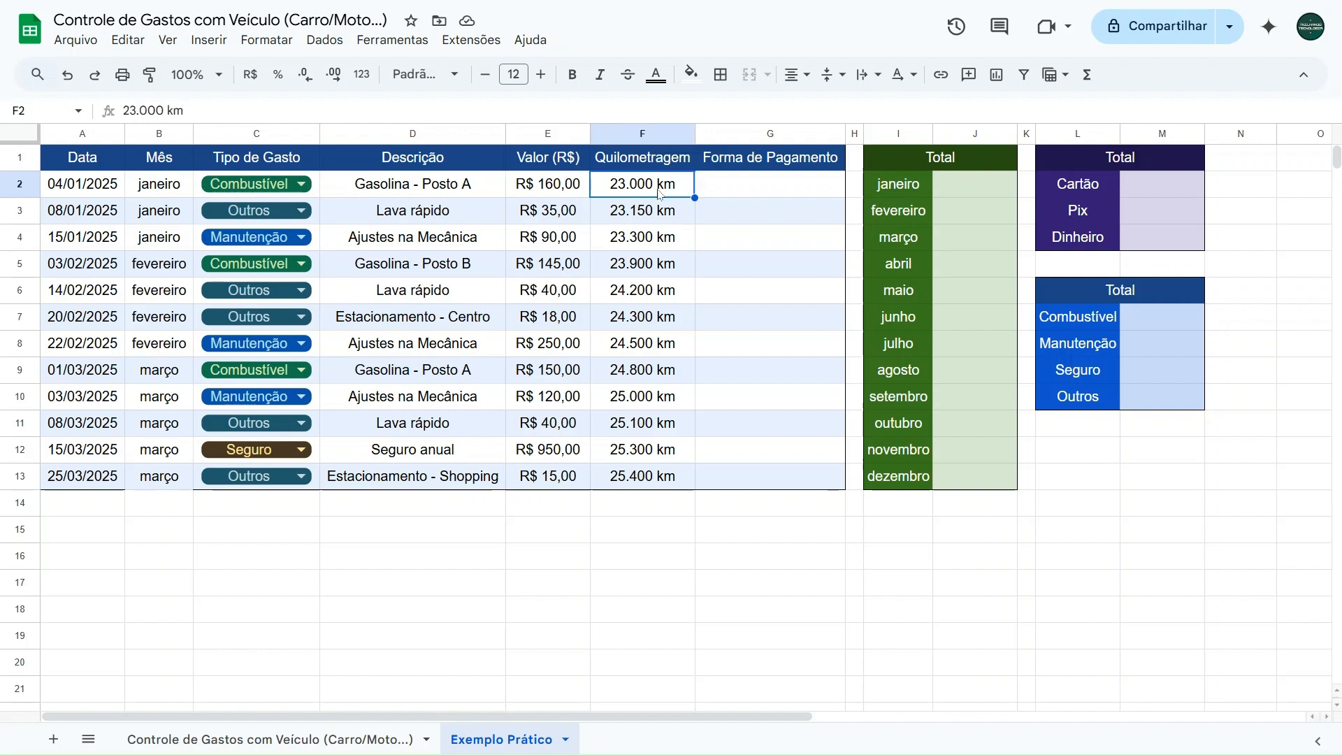
{"action": "left_click", "coordinate": [622, 213]}
{"action": "left_click", "coordinate": [624, 241]}
{"action": "left_click", "coordinate": [620, 269]}
{"action": "left_click", "coordinate": [618, 296]}
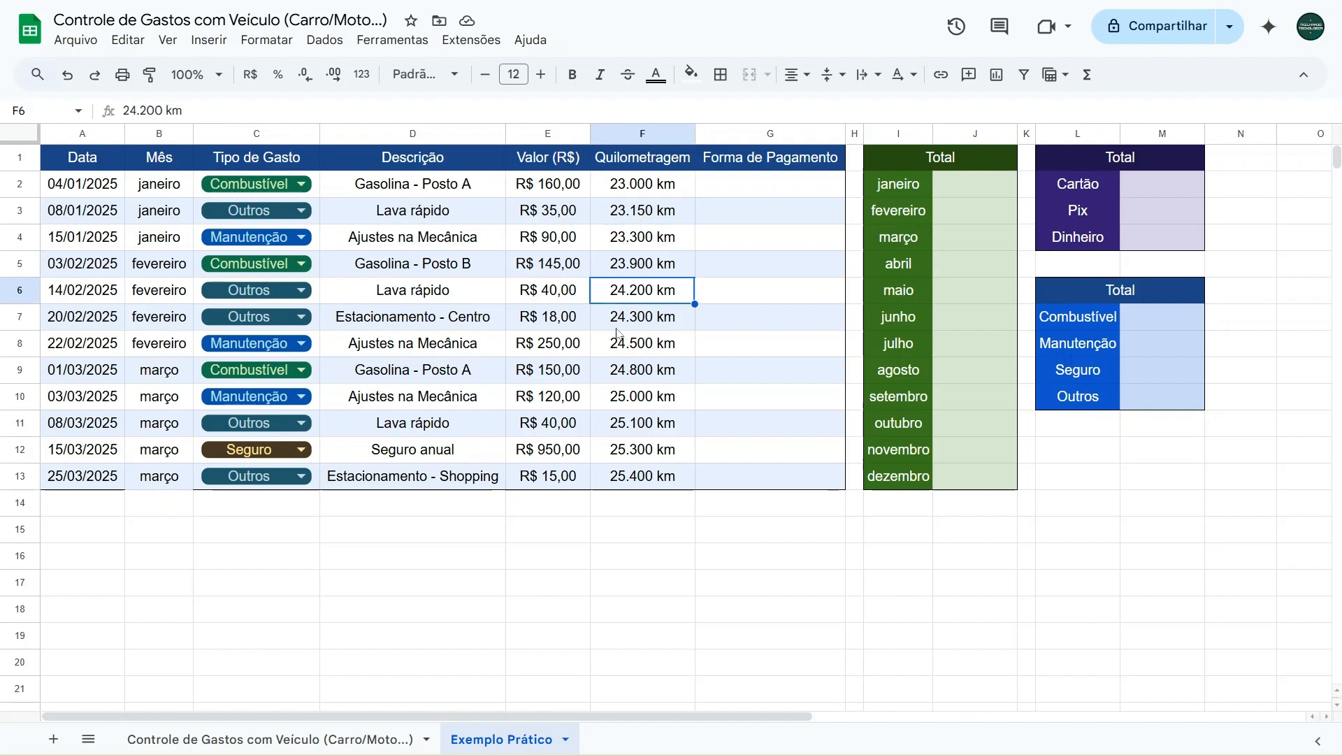
{"action": "left_click", "coordinate": [620, 323]}
- Insert a dropdown list in G2:G13 of the Forma de Pagamento column with the items Cartão, Pix and Dinheiro
{"action": "left_click_drag", "start_coordinate": [735, 197], "coordinate": [734, 480]}
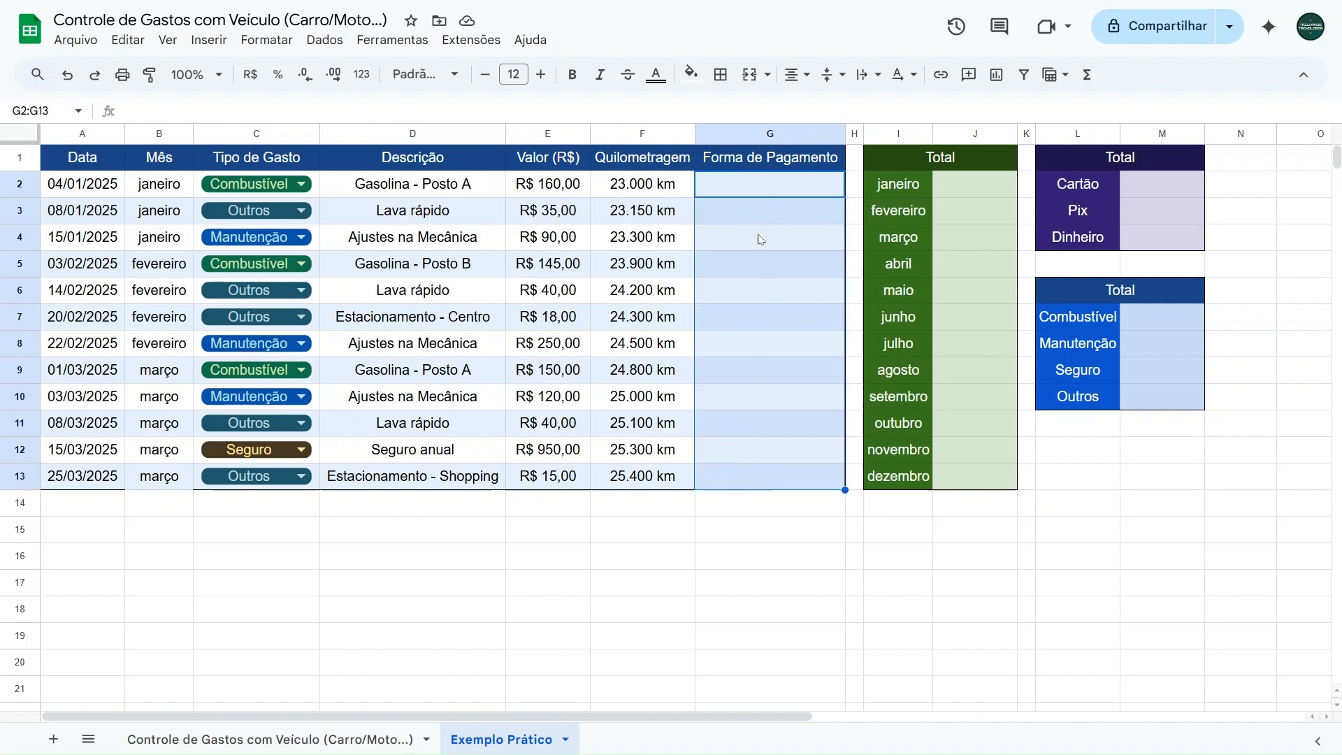
{"action": "left_click", "coordinate": [204, 41]}
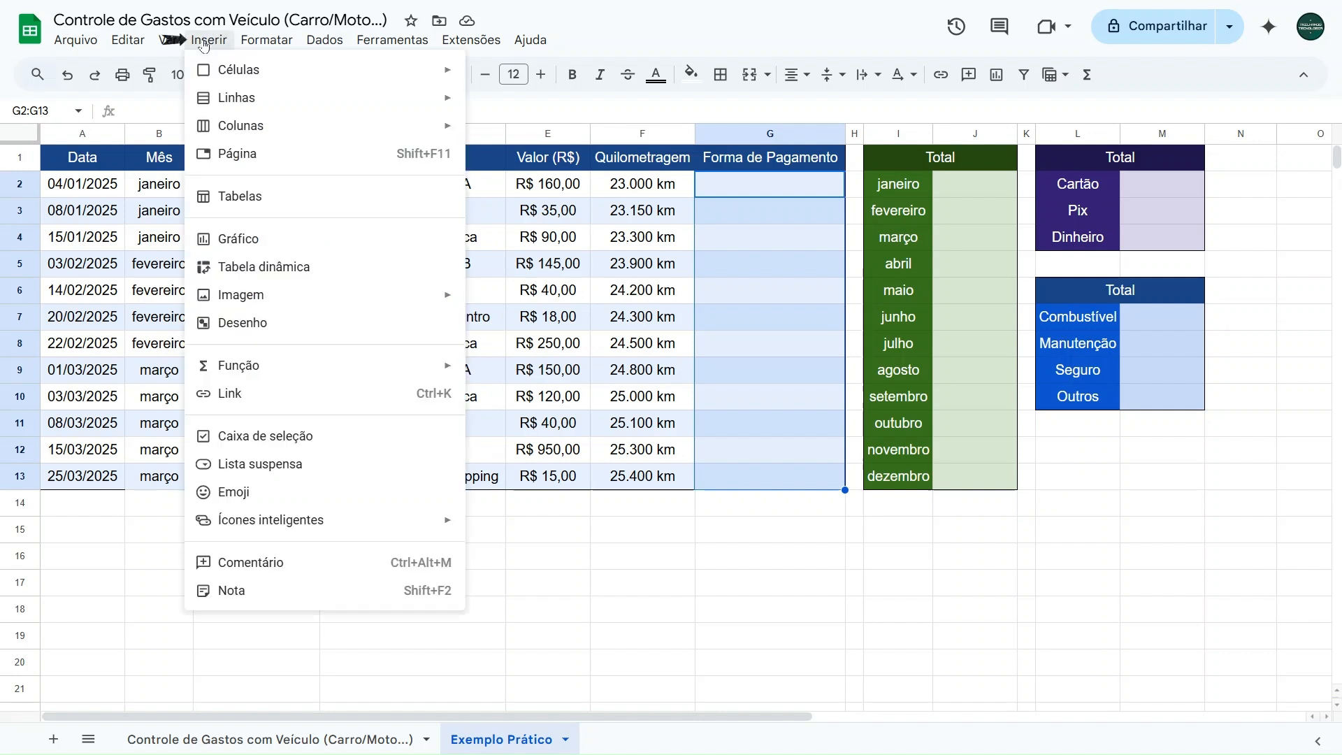
{"action": "left_click", "coordinate": [276, 464]}
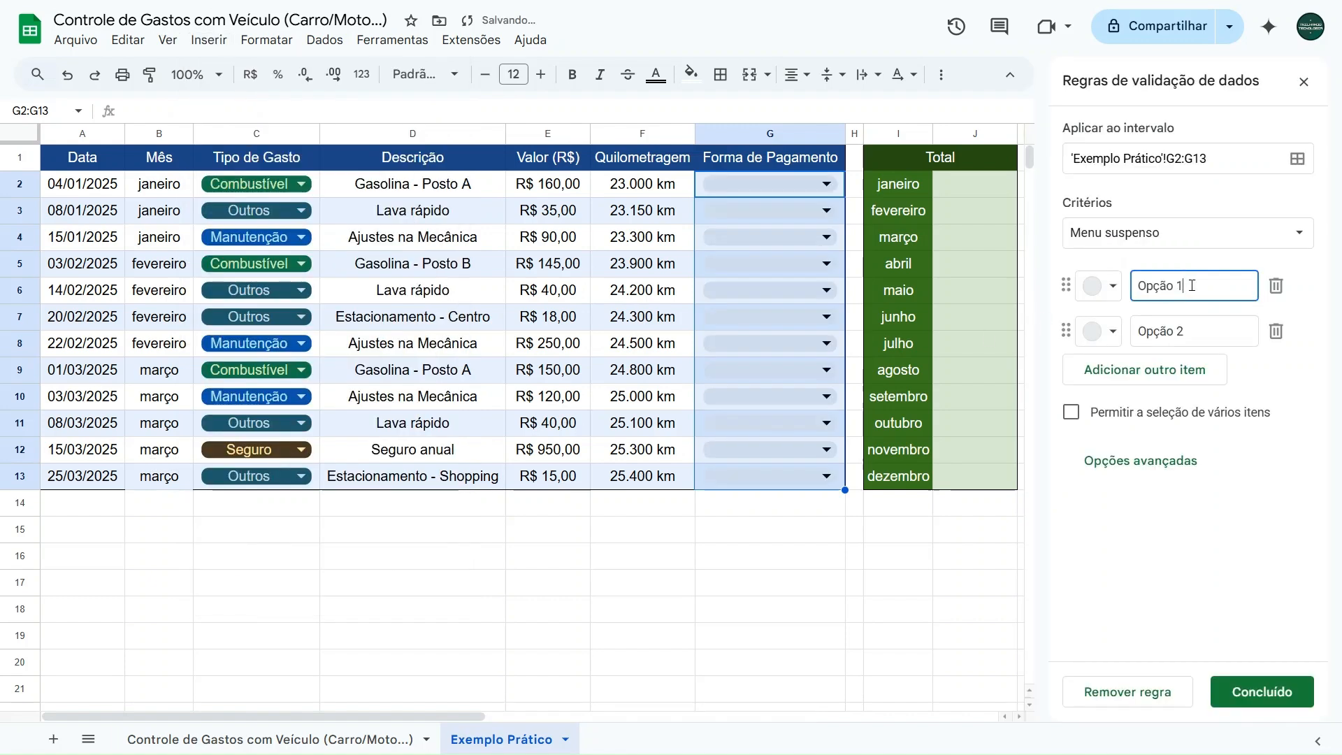
{"action": "type", "text": "Cartão"}
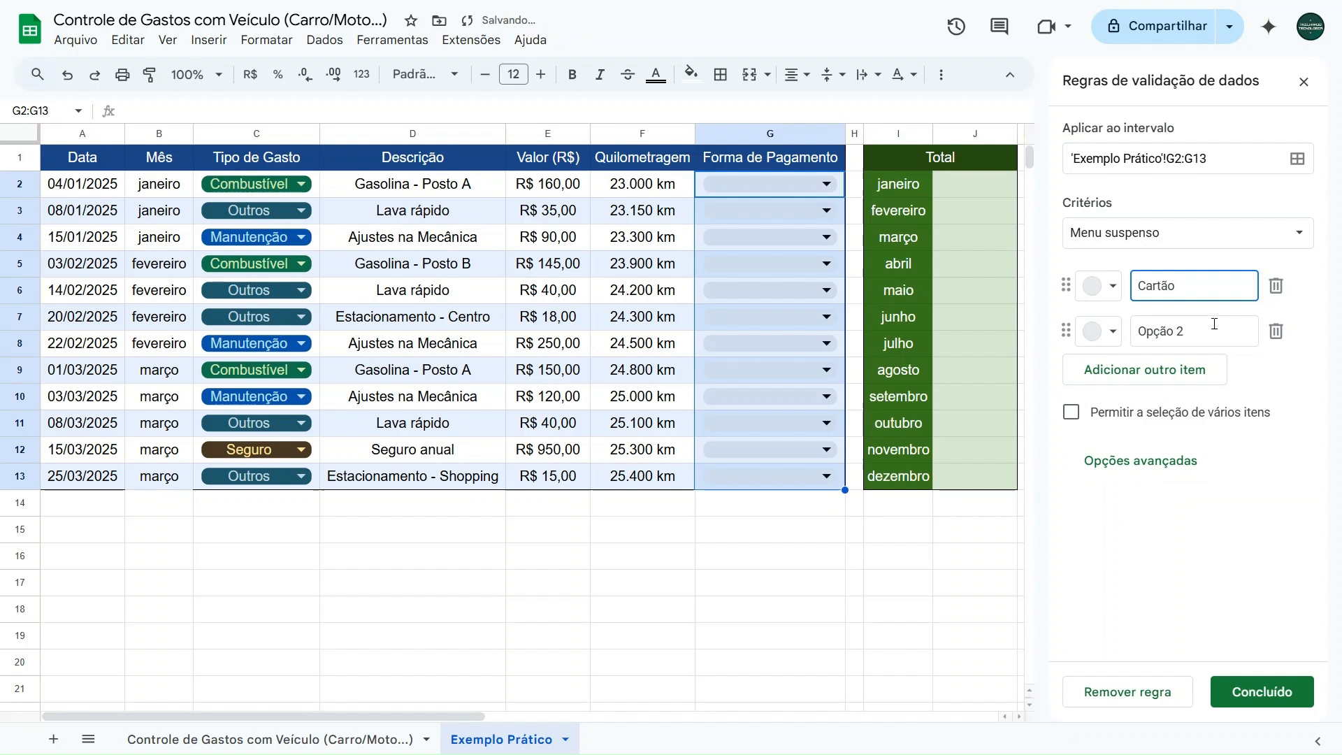
{"action": "key", "text": "Tab"}
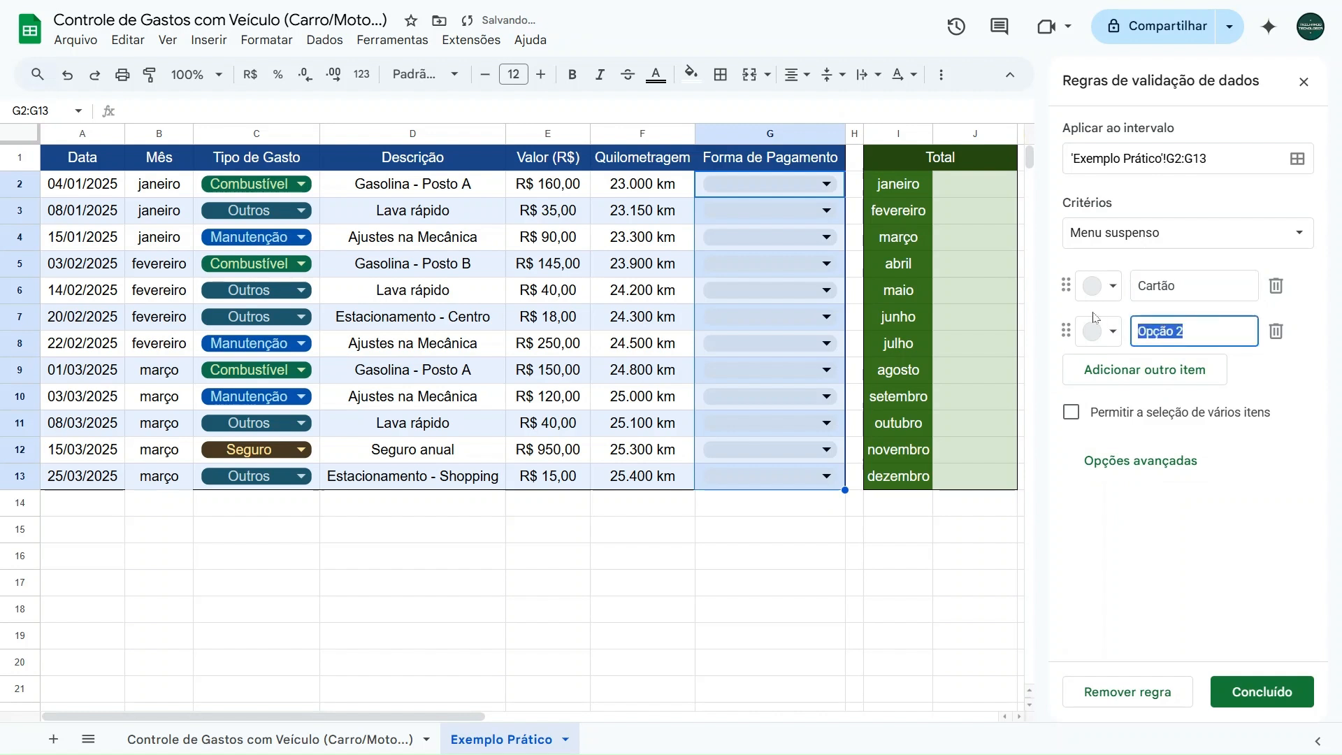
{"action": "type", "text": "Pix"}
{"action": "left_click", "coordinate": [1145, 373]}
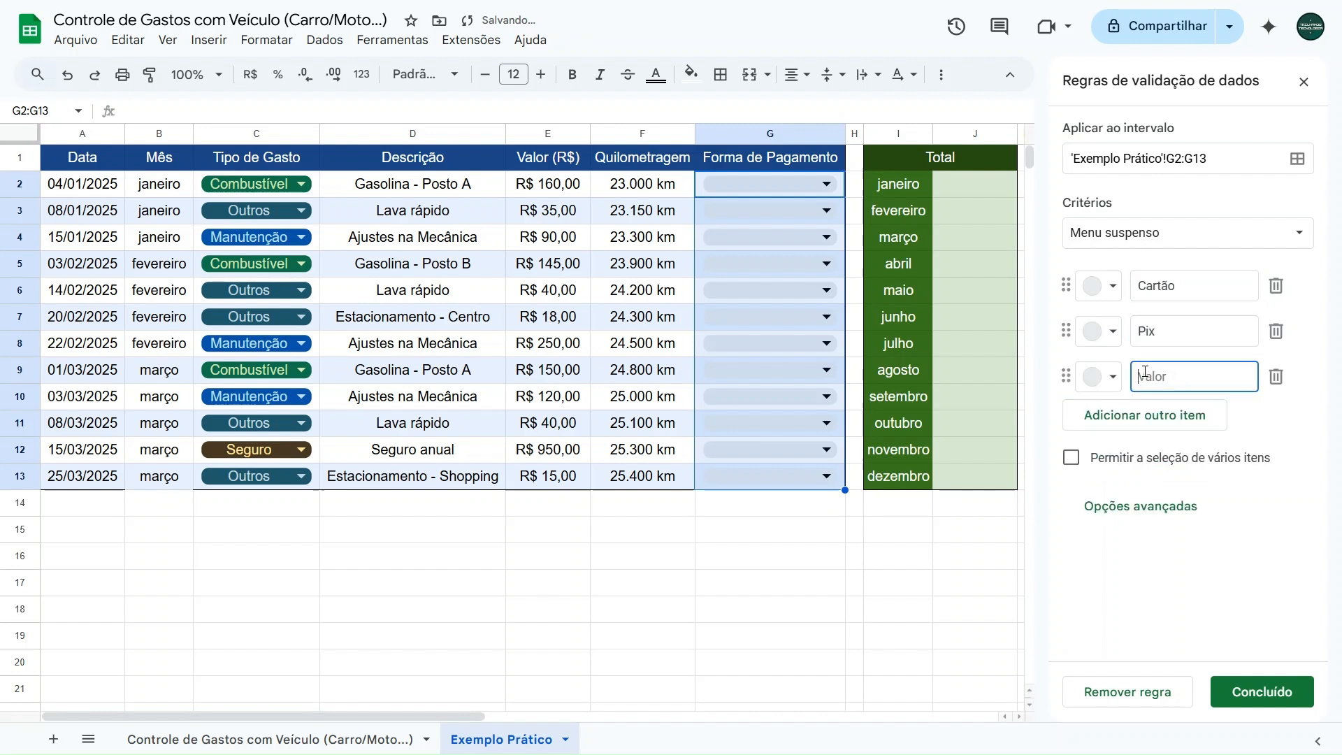
{"action": "type", "text": "Dinheiro"}
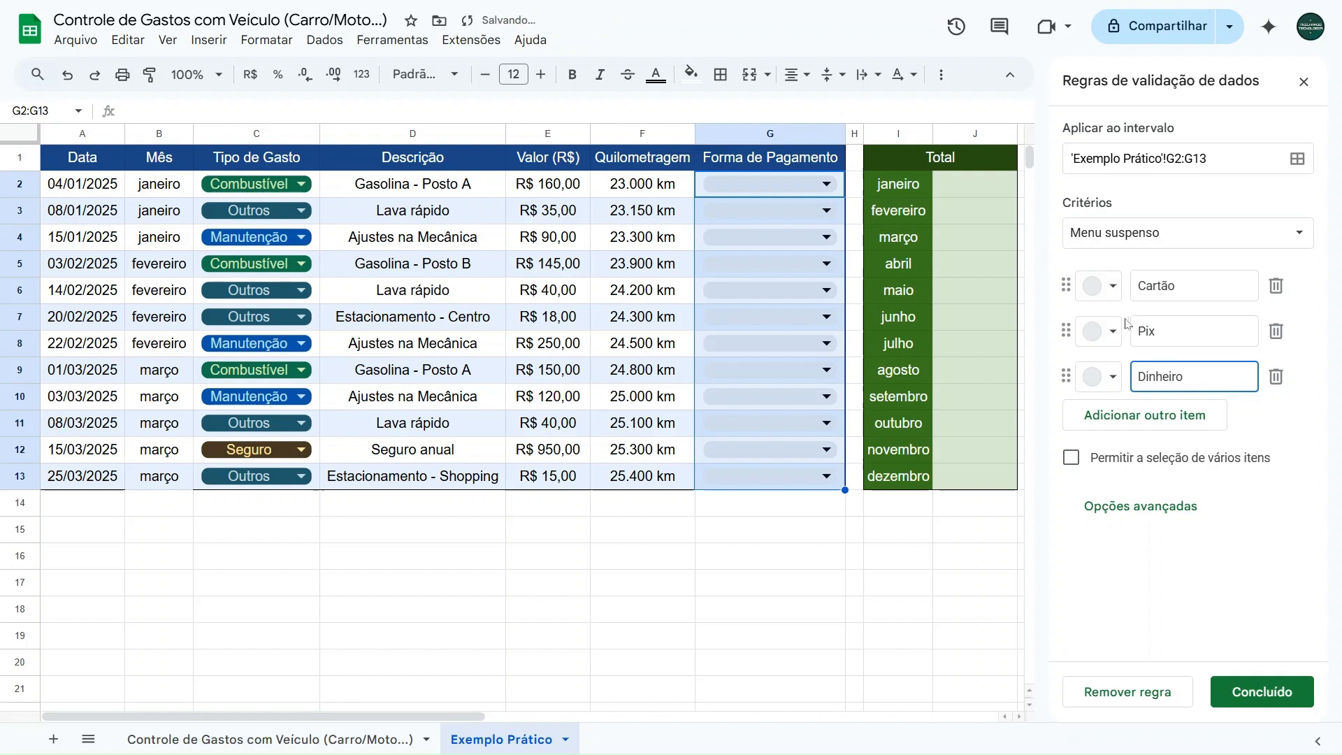
- Colour the payment items light purple for Cartão, light blue-grey for Pix and light green for Dinheiro, and save the rule
{"action": "left_click", "coordinate": [1111, 286]}
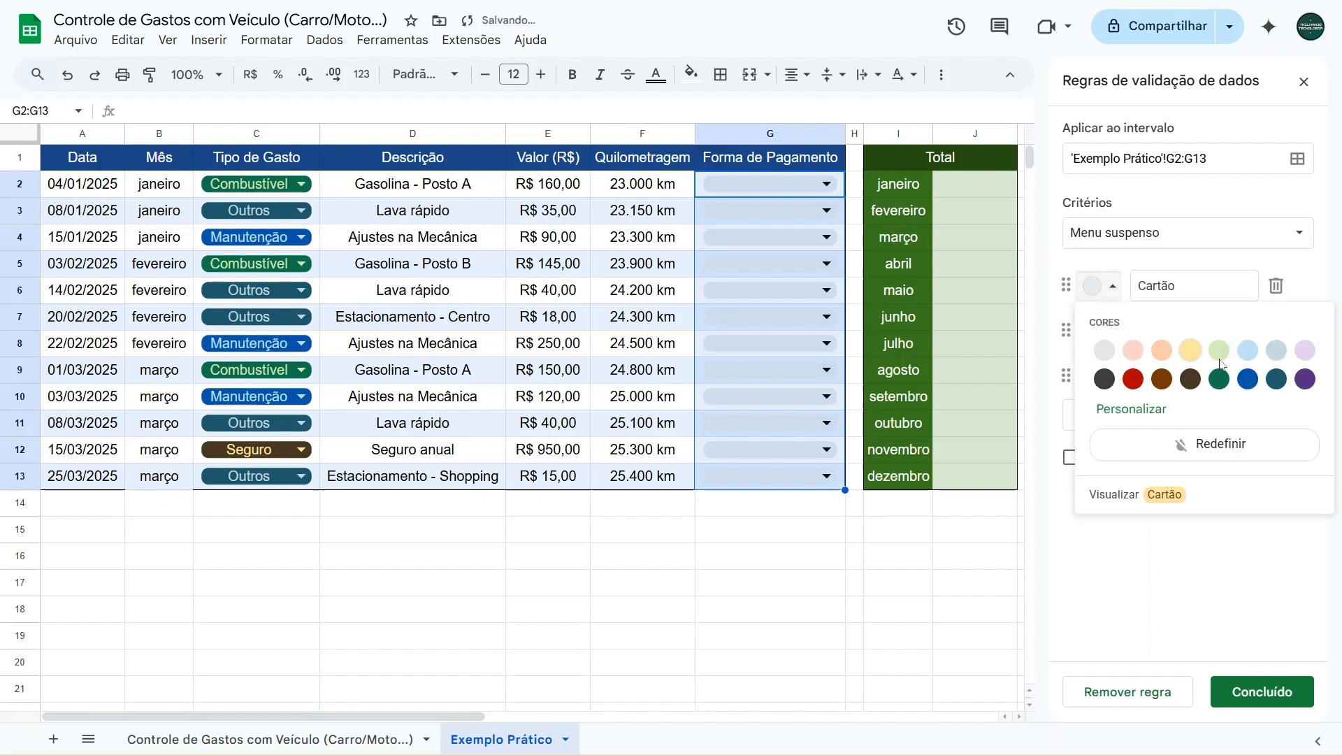
{"action": "left_click", "coordinate": [1302, 349]}
{"action": "left_click", "coordinate": [1111, 331]}
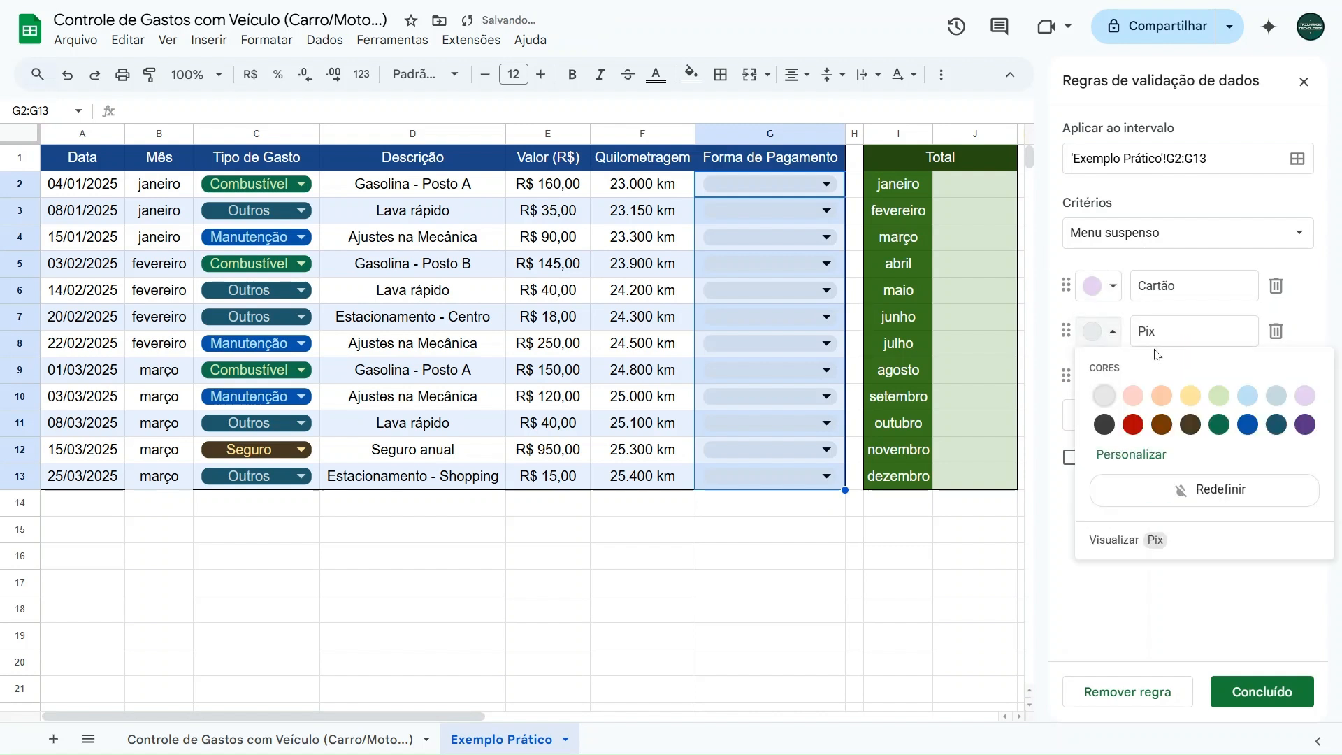
{"action": "left_click", "coordinate": [1276, 395]}
{"action": "left_click", "coordinate": [1111, 377]}
{"action": "left_click", "coordinate": [1219, 441]}
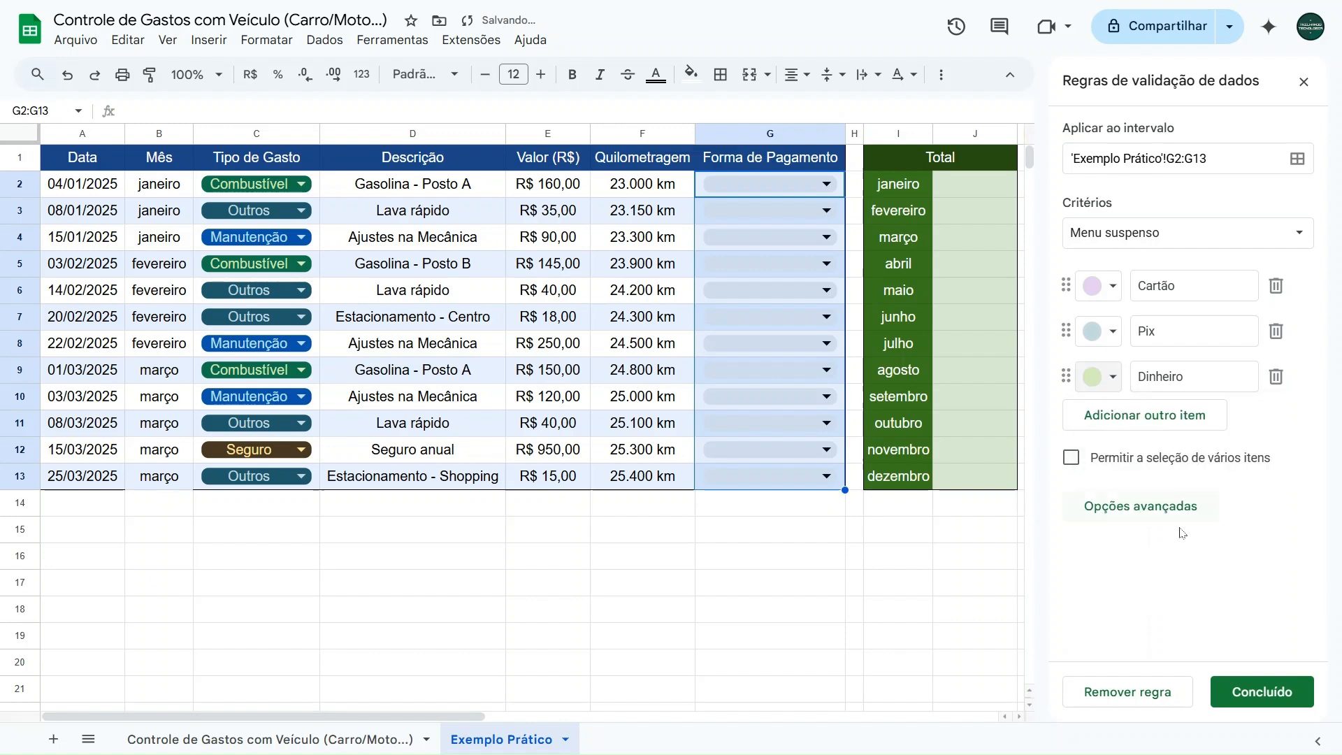
{"action": "left_click", "coordinate": [1252, 690]}
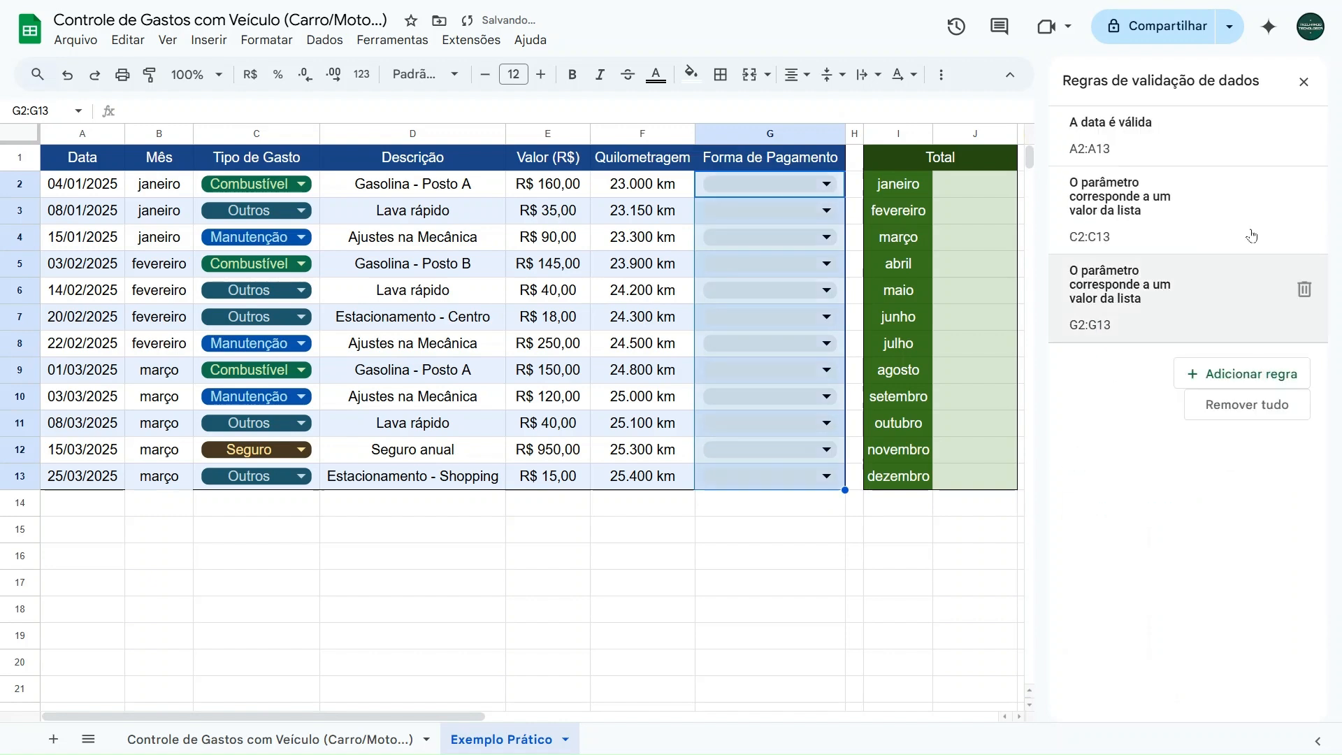
{"action": "left_click", "coordinate": [1304, 82]}
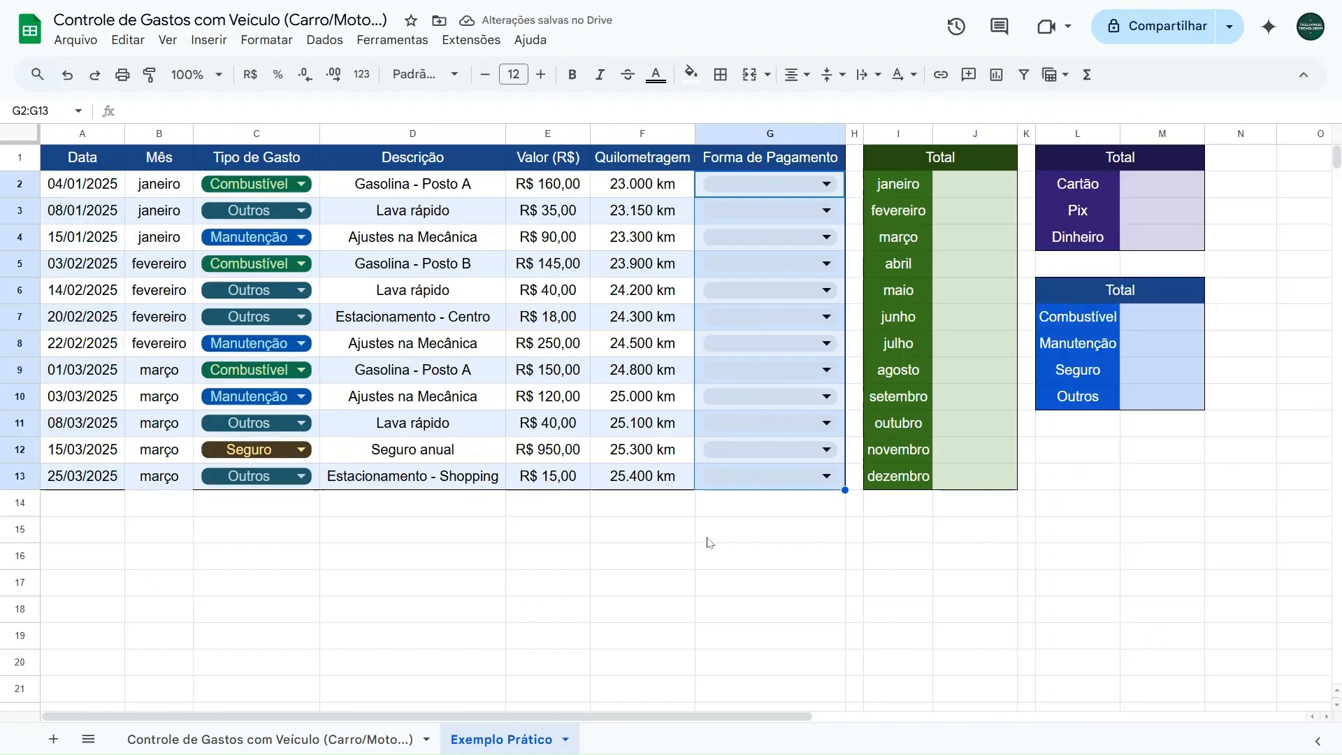
- Consult the filled Forma de Pagamento column on the Controle de Gastos com Veículo sheet and return to Exemplo Prático
{"action": "left_click", "coordinate": [756, 515]}
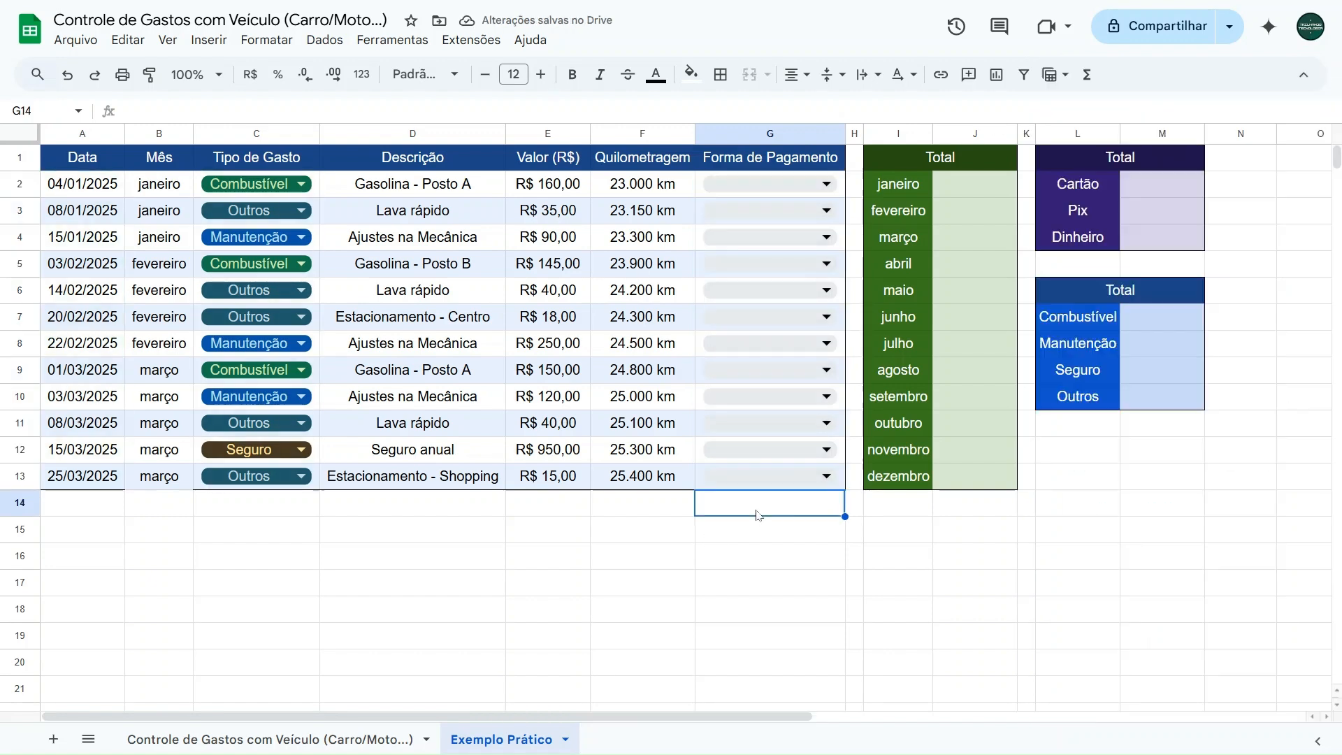
{"action": "left_click", "coordinate": [345, 745]}
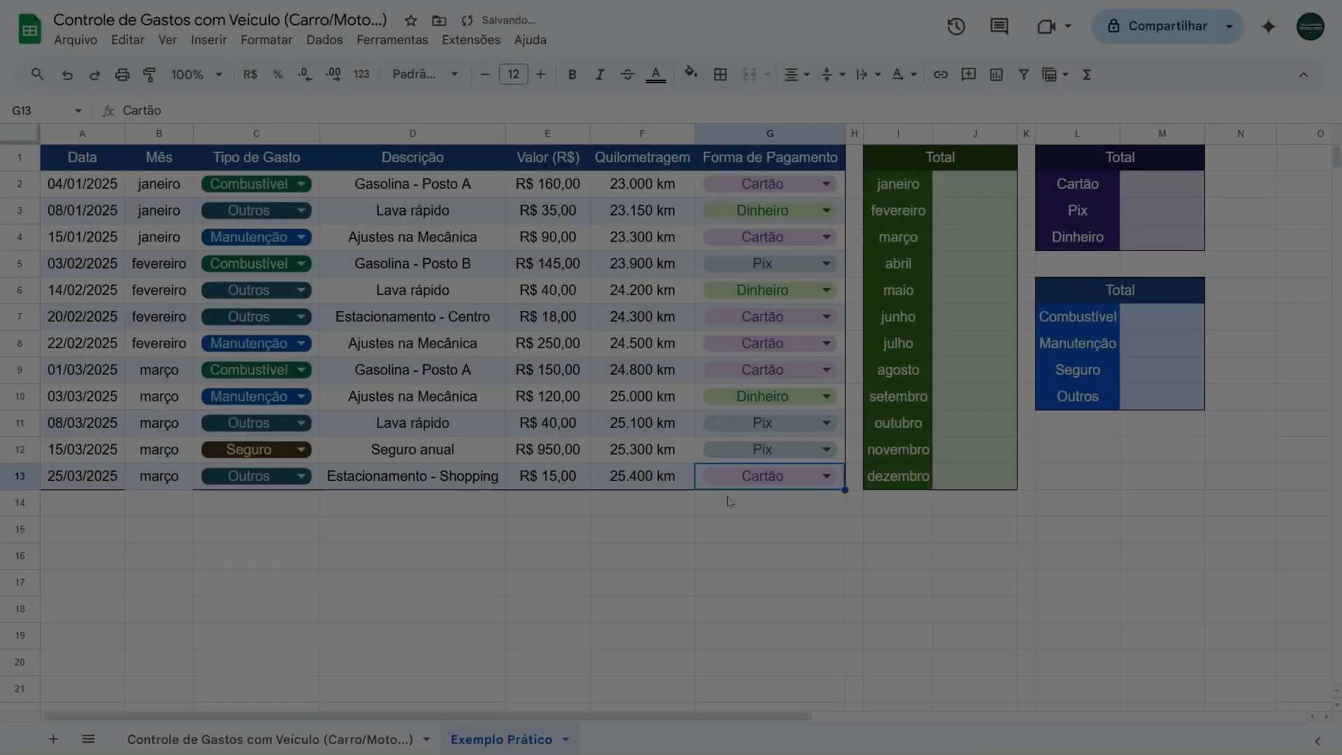
{"action": "left_click", "coordinate": [629, 517]}
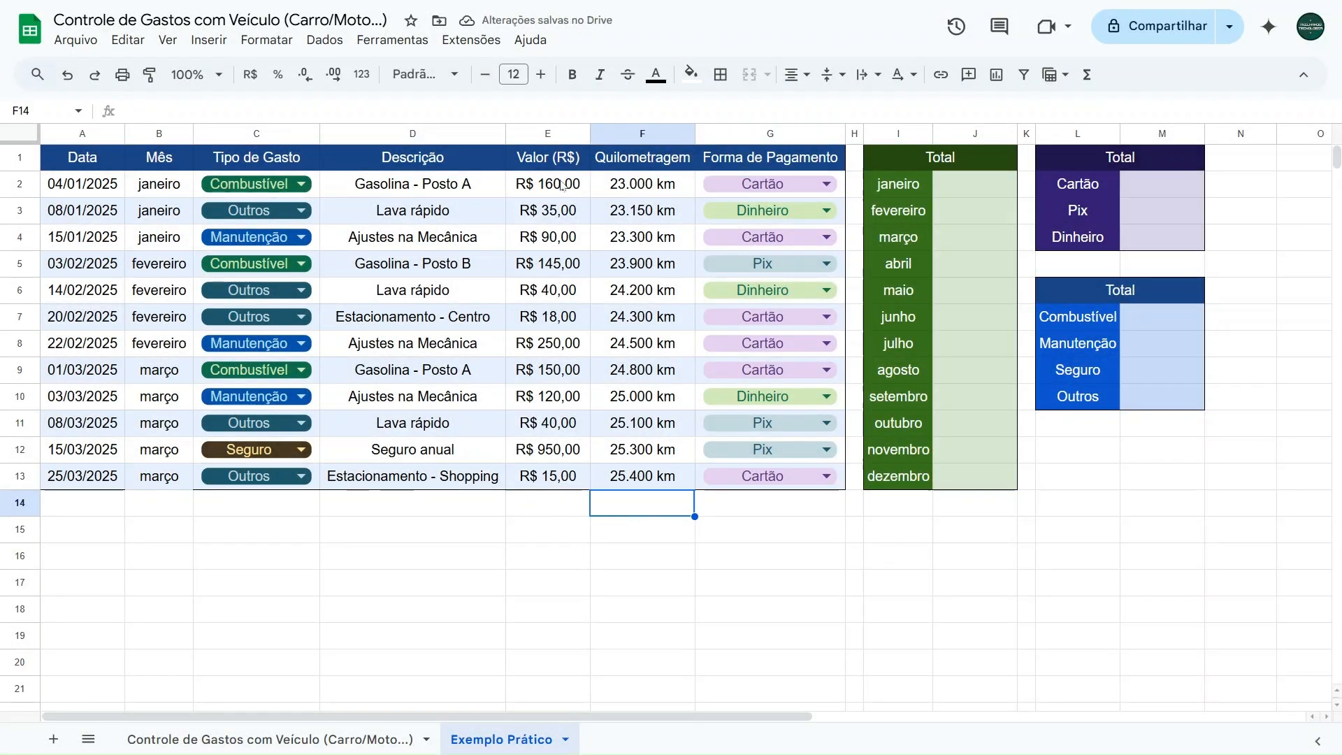
- Check row 2's date picker, month formula and both dropdowns, keeping Combustível as expense type and Cartão as payment method
{"action": "double_click", "coordinate": [90, 183]}
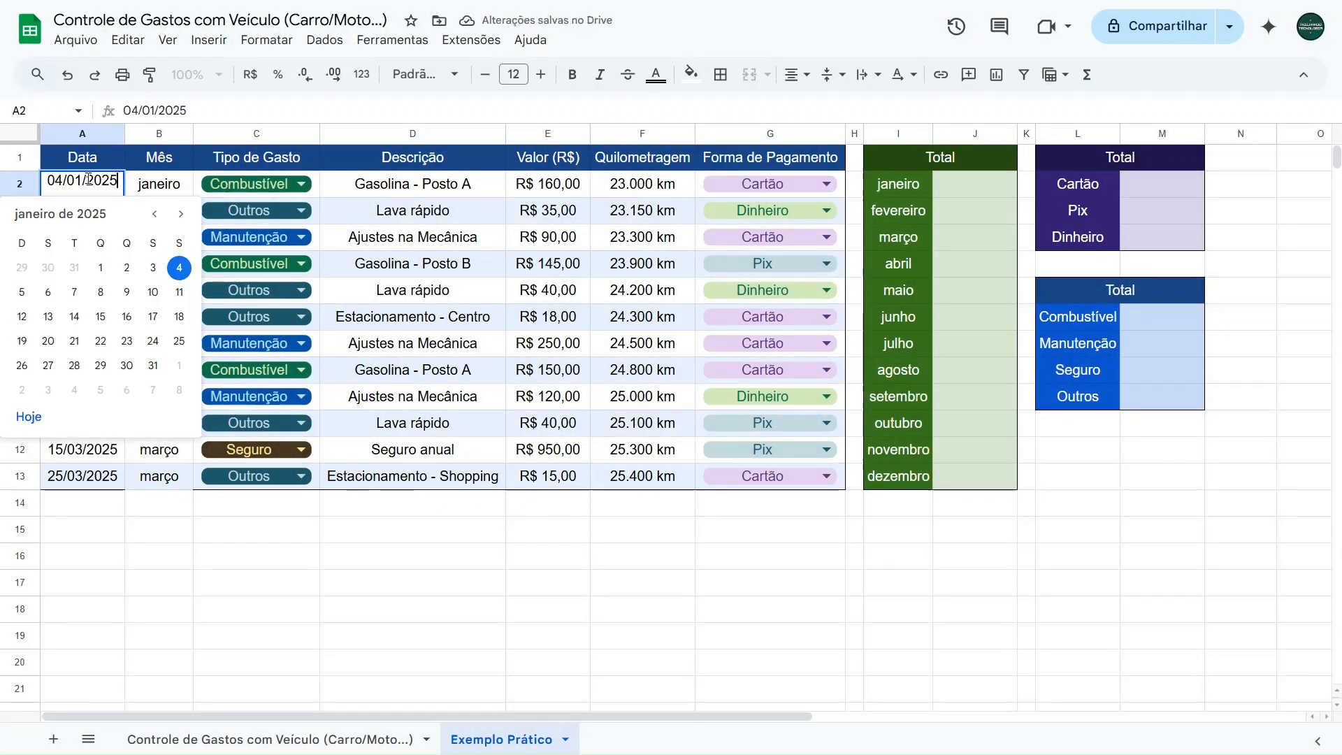
{"action": "key", "text": "Escape"}
{"action": "left_click", "coordinate": [161, 191]}
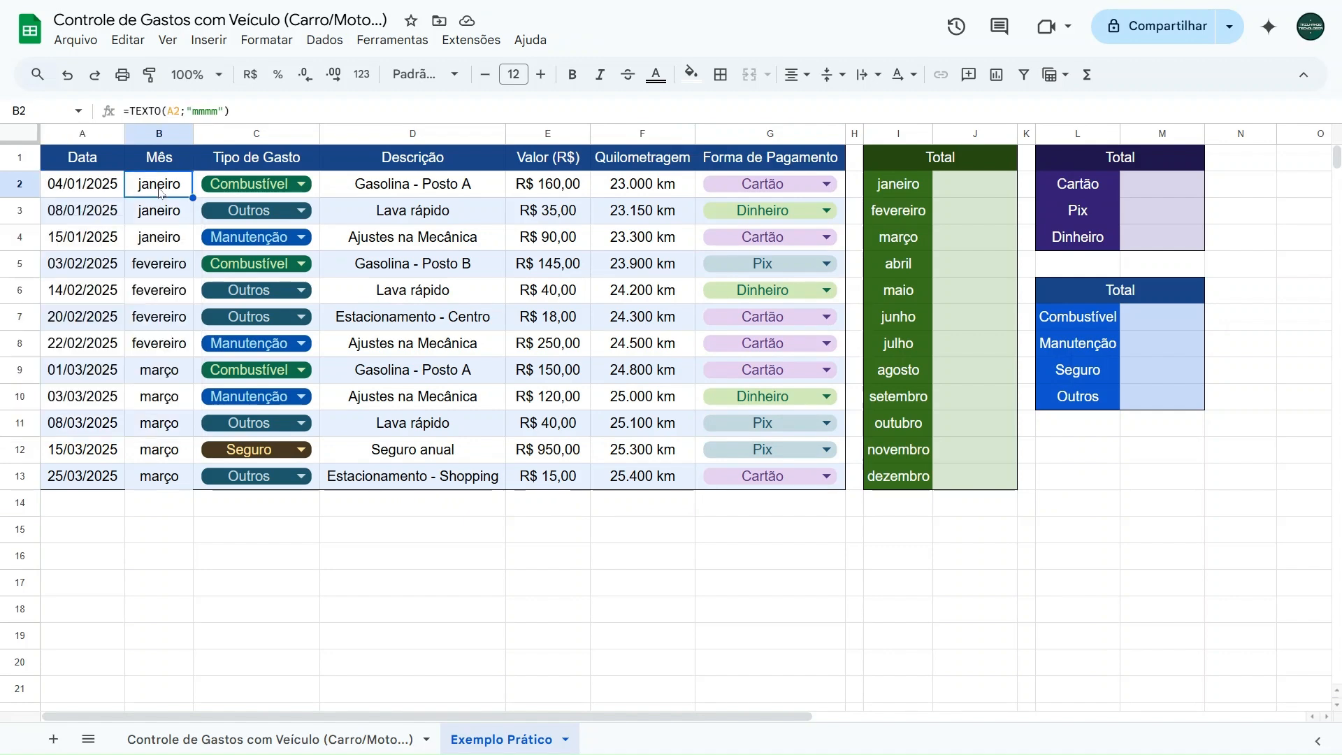
{"action": "left_click", "coordinate": [302, 184]}
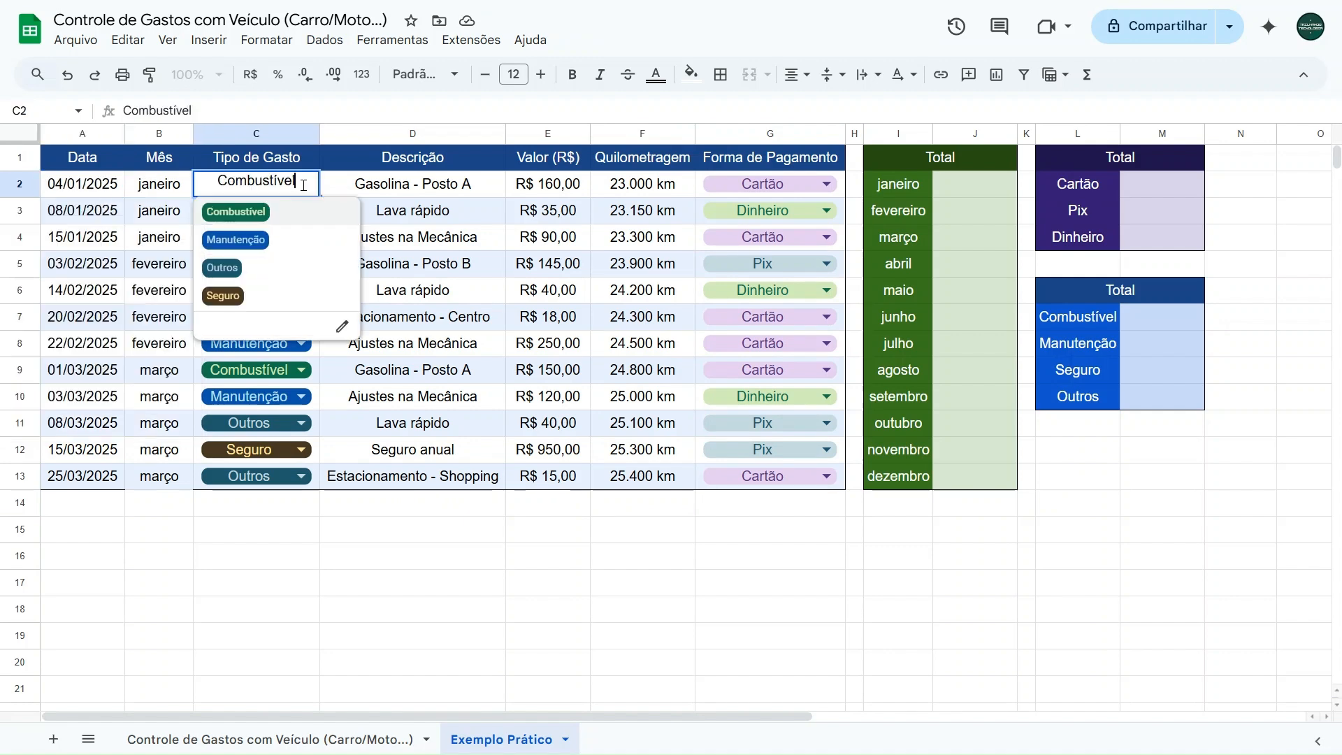
{"action": "left_click", "coordinate": [260, 222]}
{"action": "left_click", "coordinate": [802, 181]}
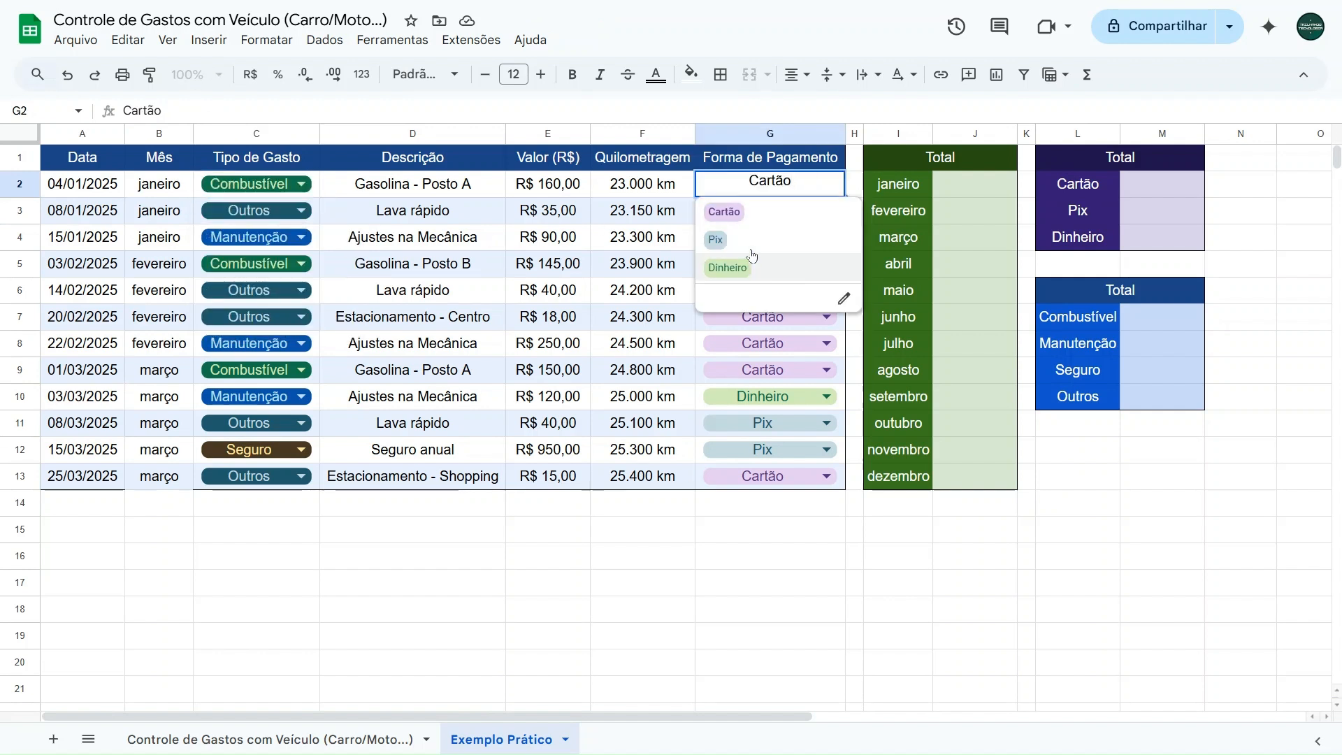
{"action": "left_click", "coordinate": [752, 210]}
- Examine the empty total cells for months, payment methods and expense types, starting at J2, M2 and M7
{"action": "left_click", "coordinate": [971, 187]}
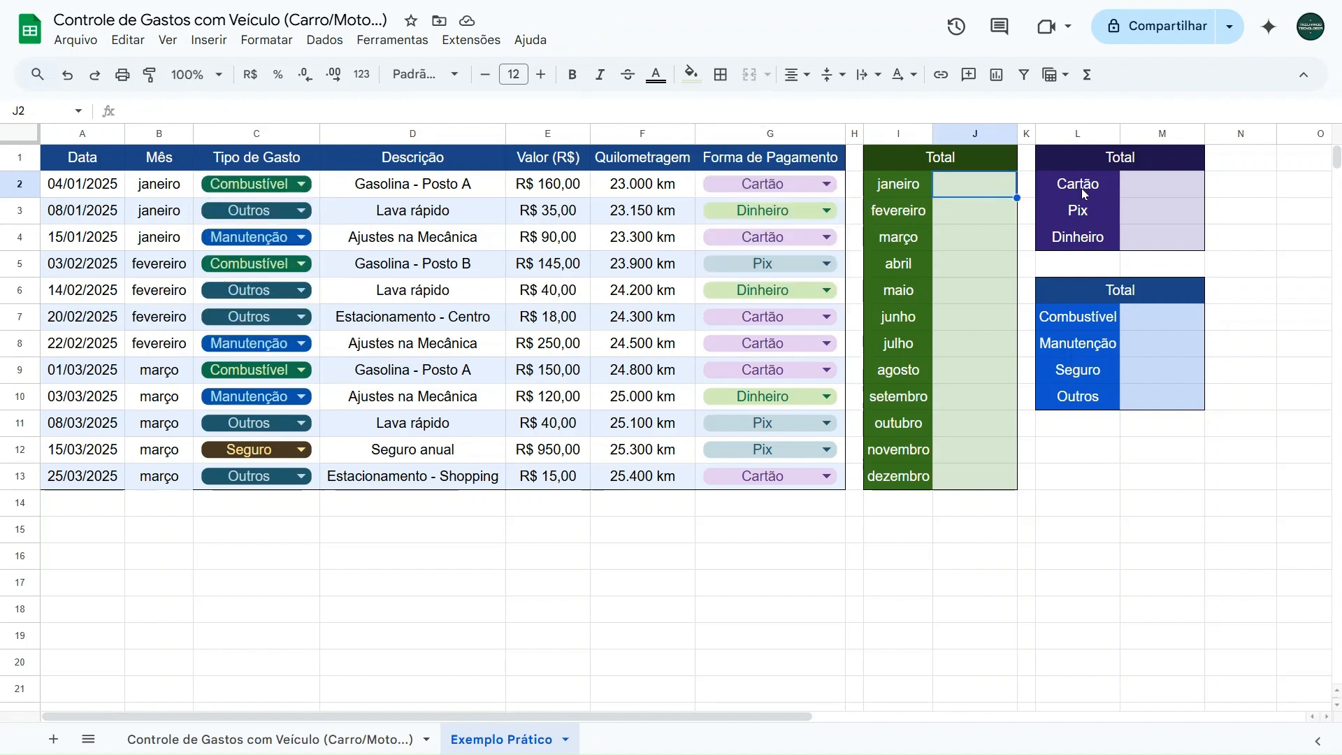
{"action": "left_click", "coordinate": [1135, 179]}
{"action": "left_click", "coordinate": [1165, 315]}
{"action": "left_click", "coordinate": [1138, 185]}
{"action": "left_click", "coordinate": [981, 193]}
{"action": "left_click", "coordinate": [1152, 191]}
{"action": "left_click", "coordinate": [1158, 313]}
{"action": "left_click", "coordinate": [1139, 185]}
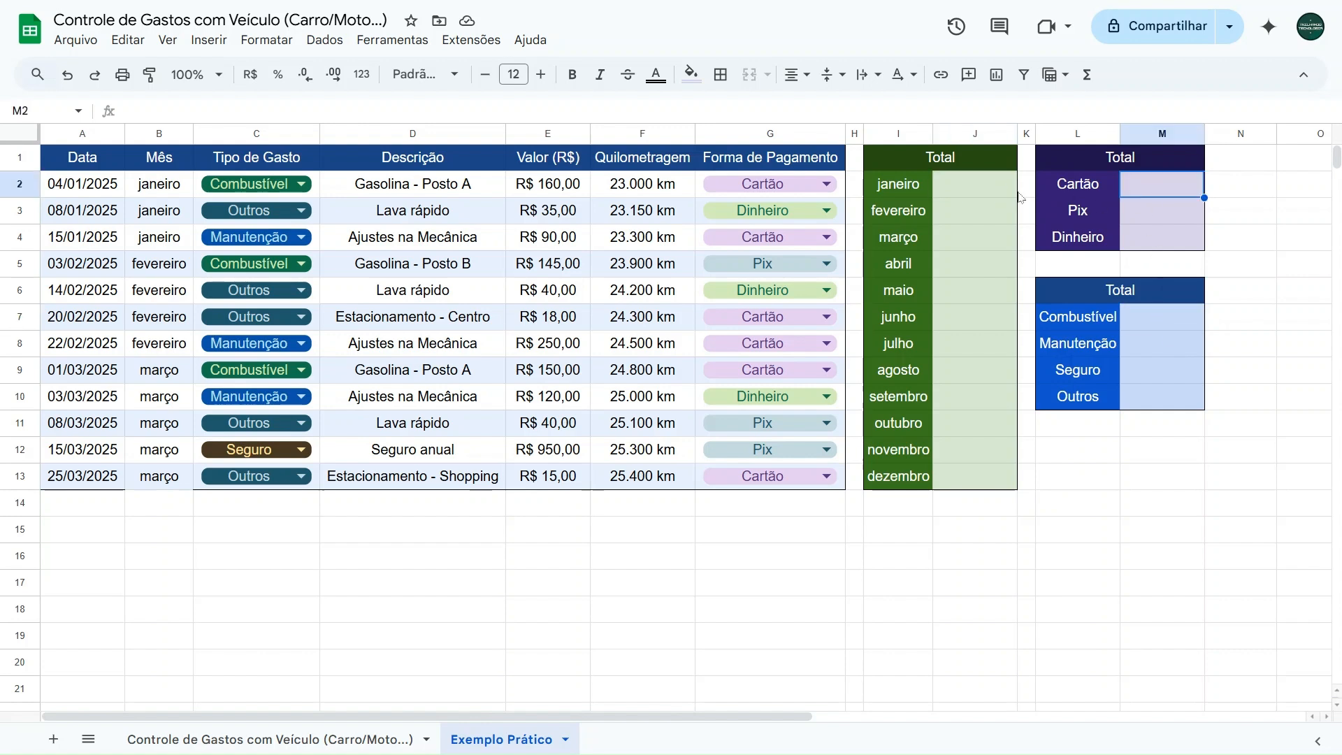
{"action": "left_click", "coordinate": [979, 189]}
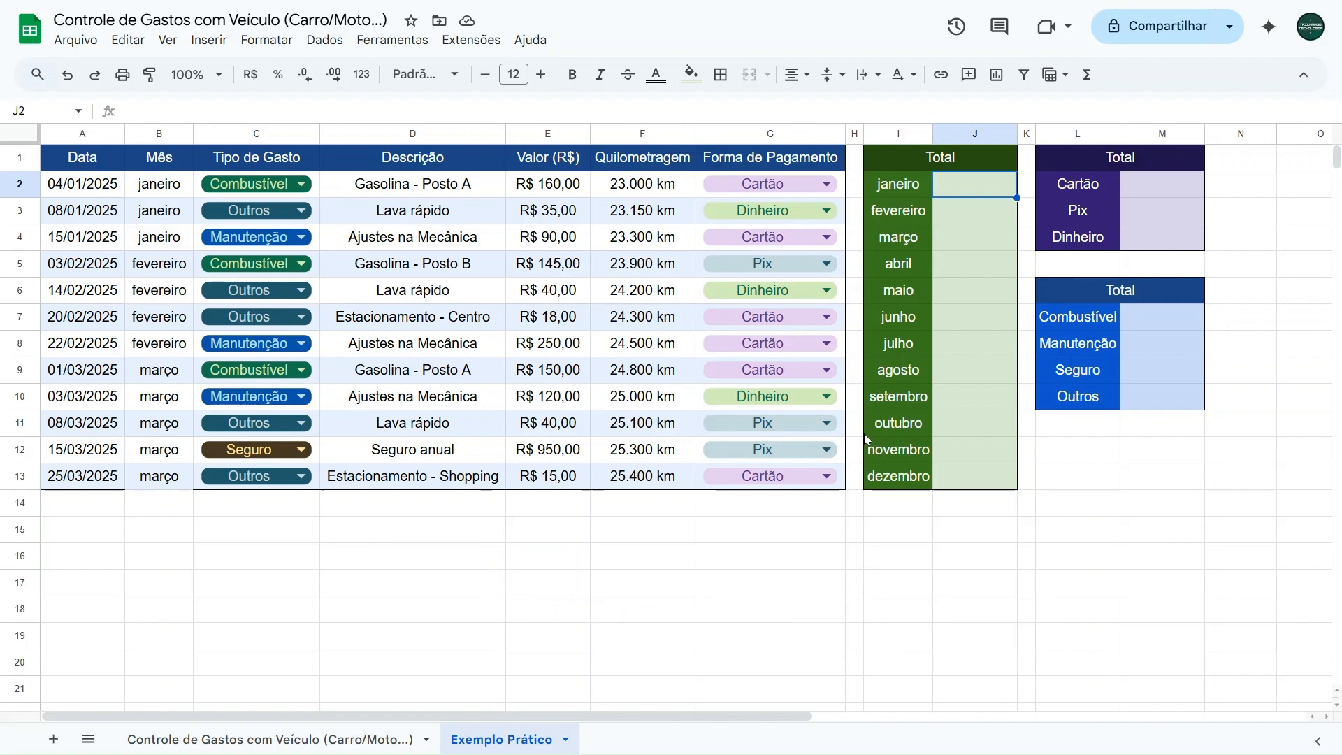
- Start a SOMASE formula in J2 for the January total, using the months in B2:B13 as the criteria range
{"action": "left_click", "coordinate": [908, 187]}
{"action": "left_click", "coordinate": [900, 212]}
{"action": "left_click", "coordinate": [942, 238]}
{"action": "left_click", "coordinate": [924, 238]}
{"action": "left_click", "coordinate": [975, 190]}
{"action": "type", "text": "=somase"}
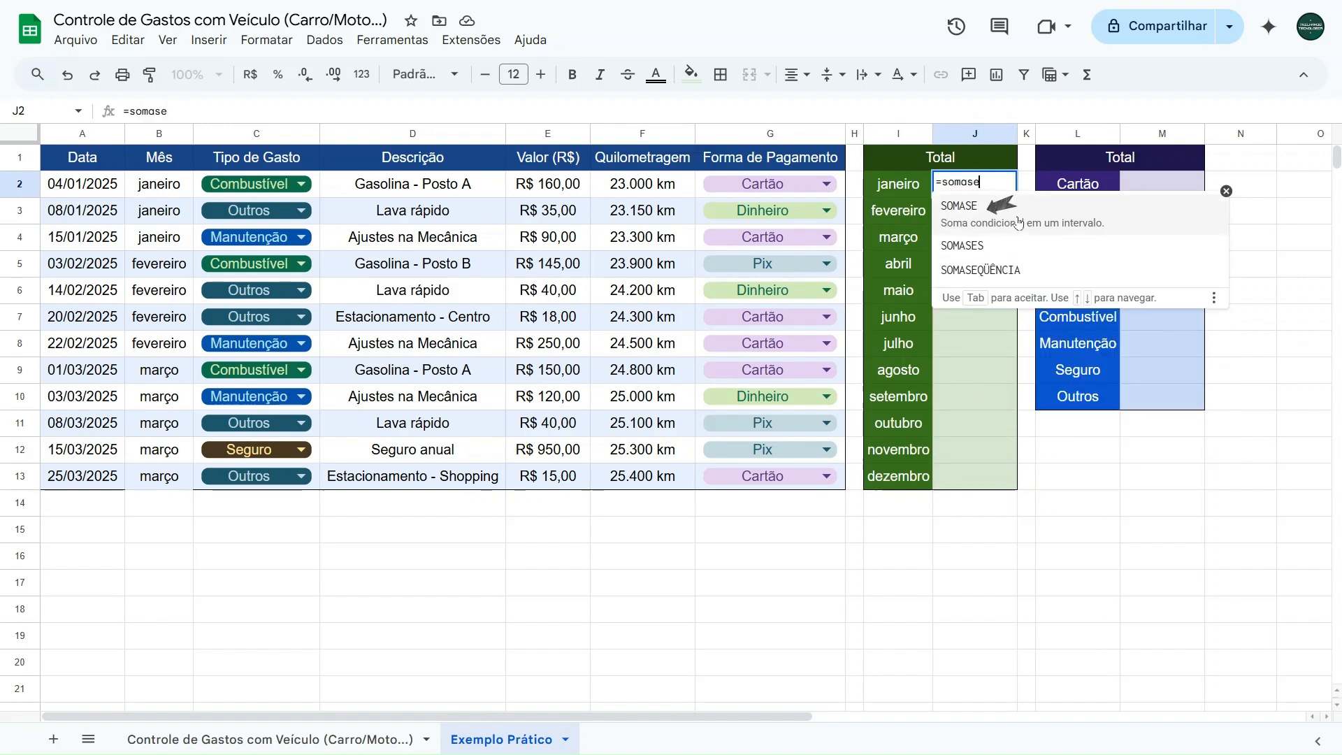
{"action": "left_click", "coordinate": [1017, 221]}
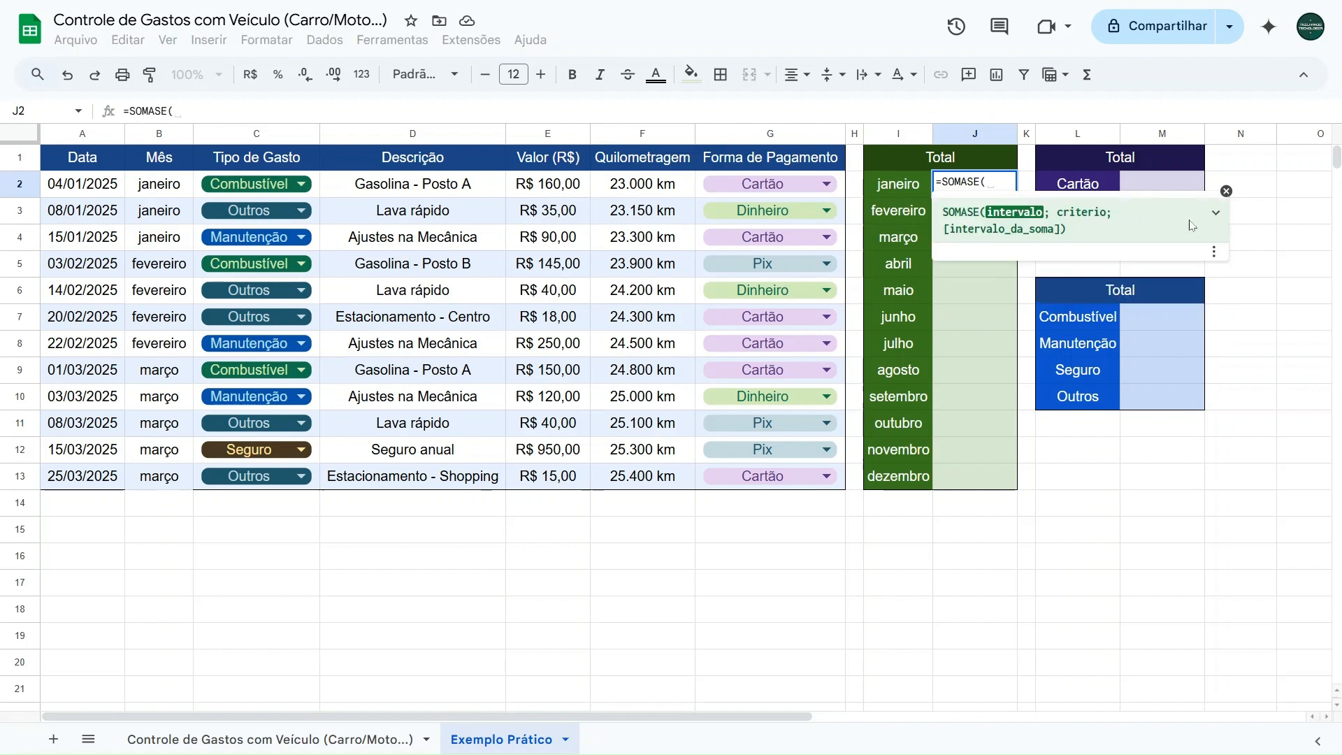
{"action": "left_click", "coordinate": [1215, 218]}
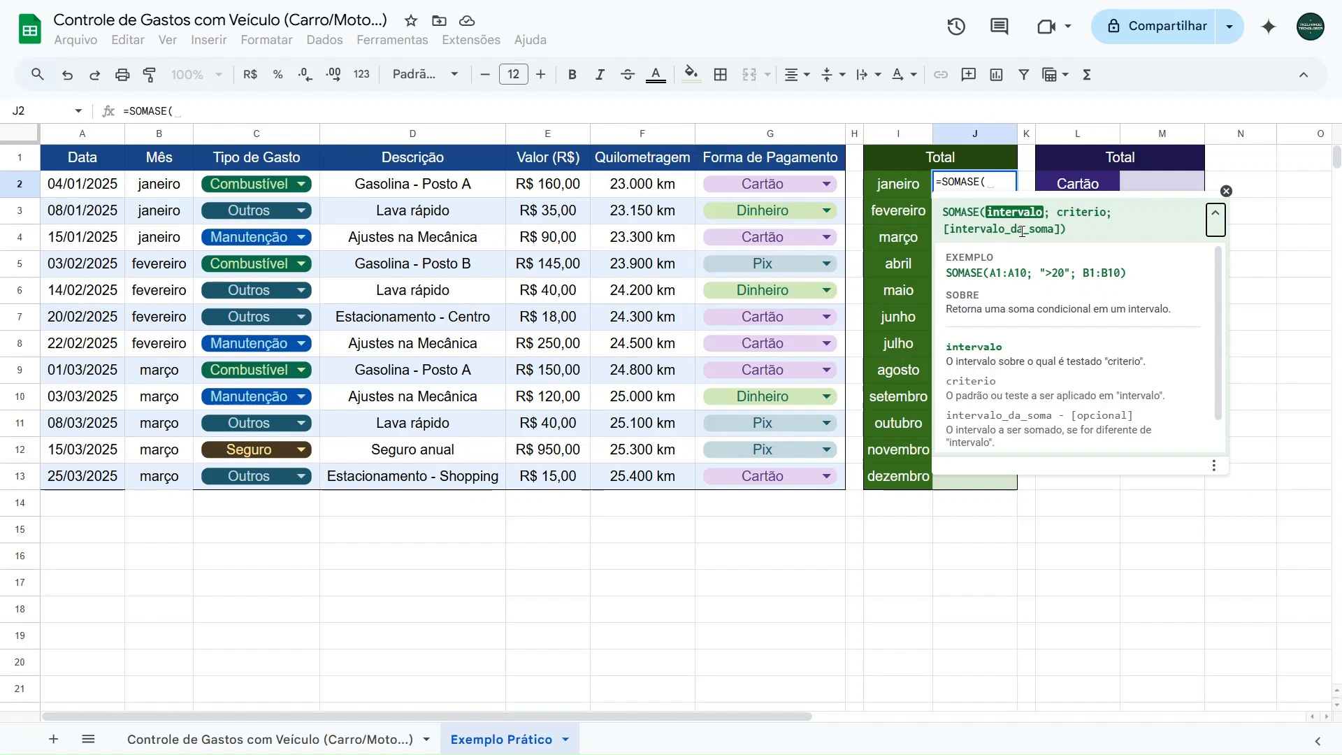
{"action": "left_click_drag", "start_coordinate": [159, 183], "coordinate": [158, 475]}
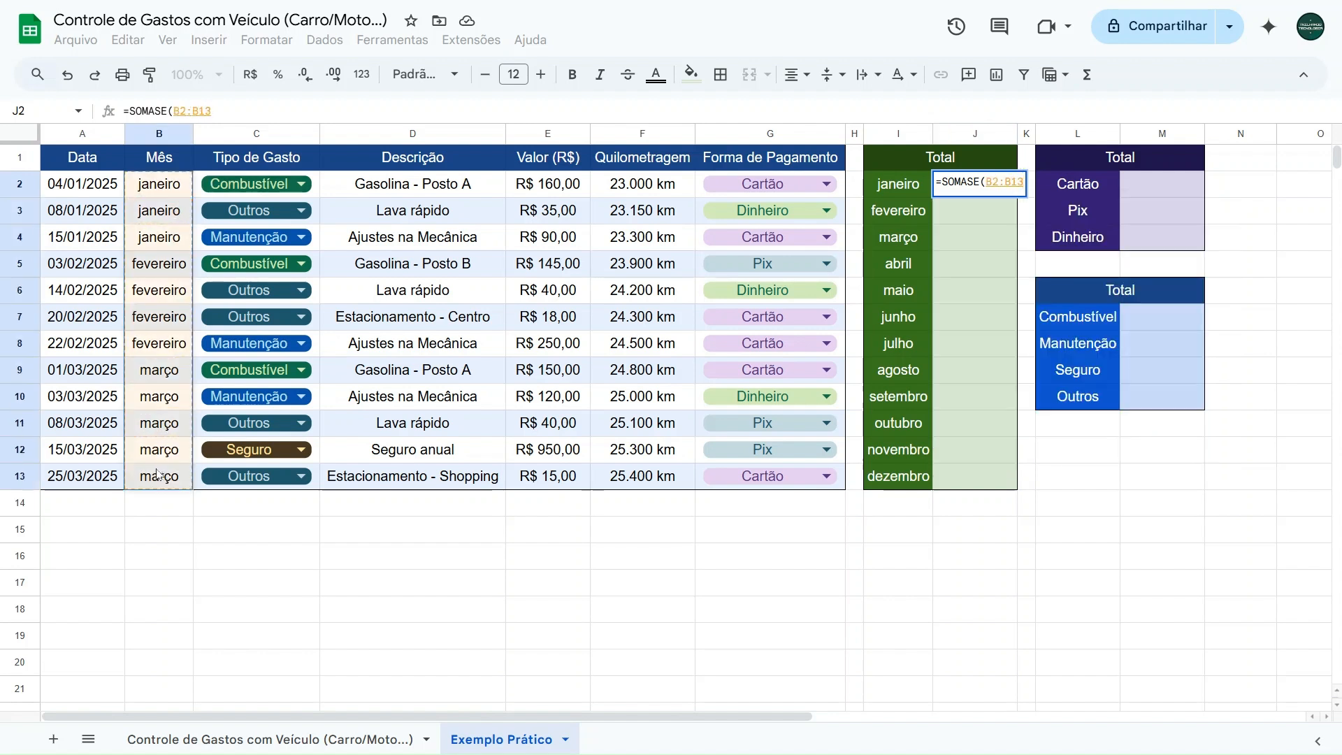
- Complete J2's formula with I2 as criterion and E2:E13 as sum range, and decline the suggested autofill
{"action": "type", "text": ";"}
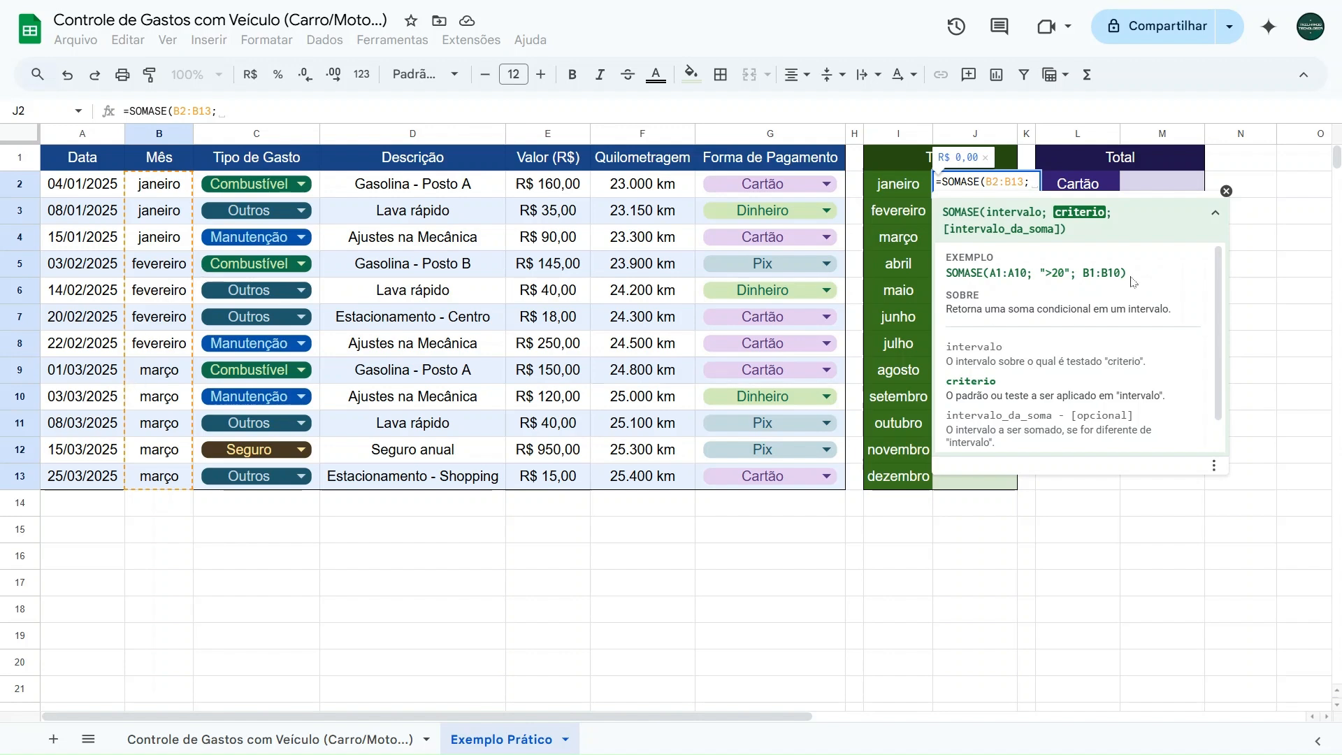
{"action": "left_click", "coordinate": [901, 189]}
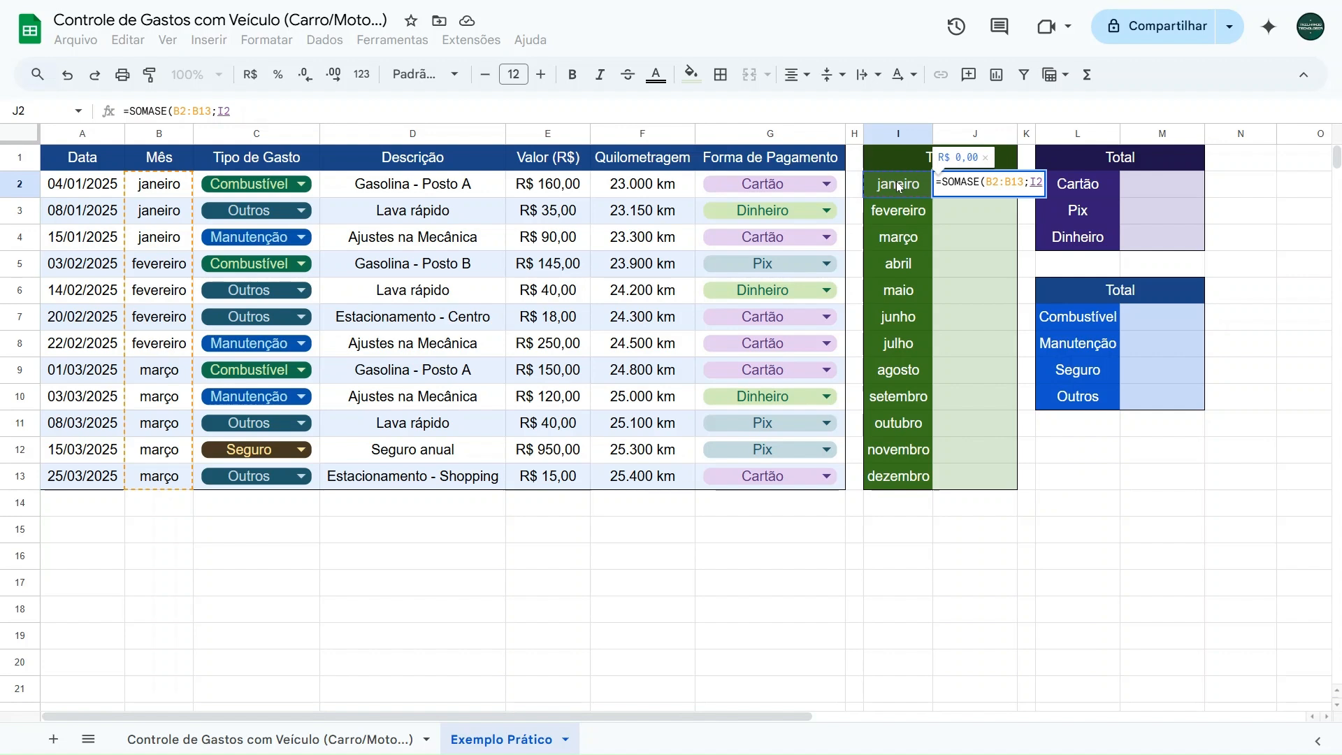
{"action": "type", "text": ";"}
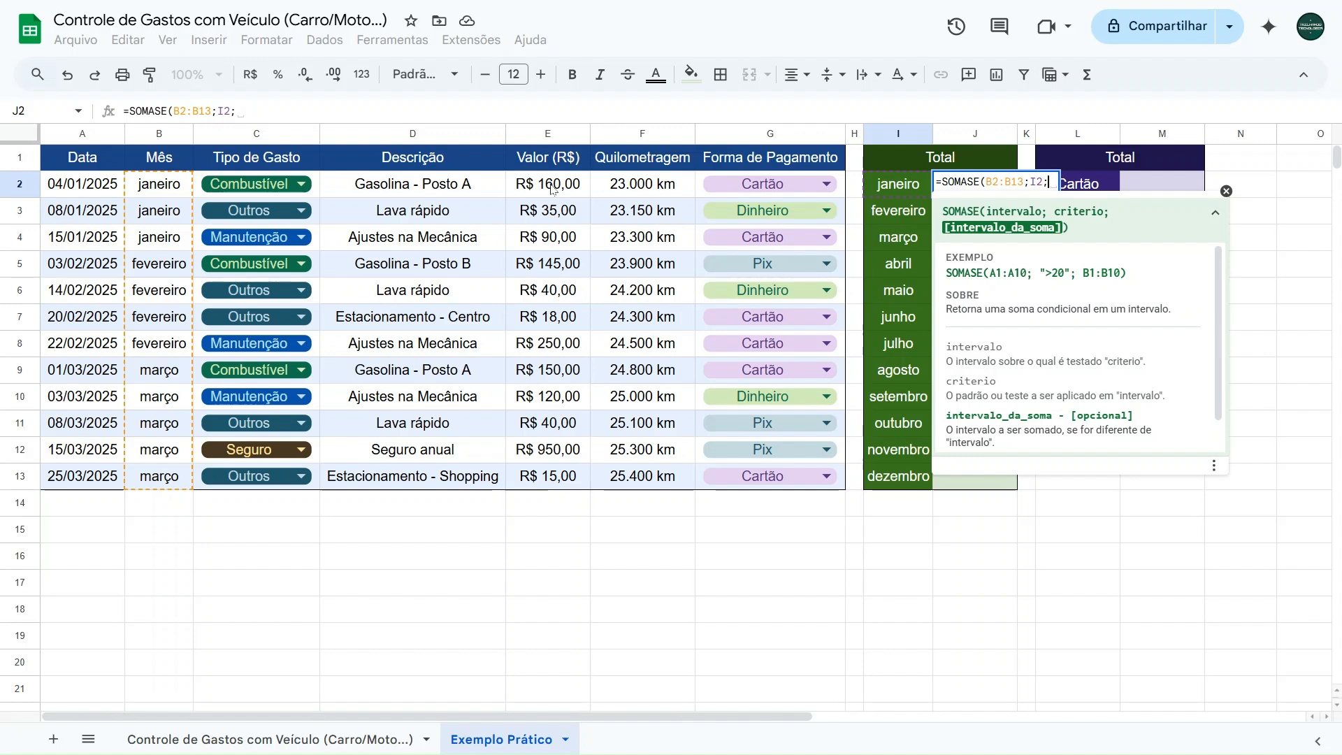
{"action": "left_click_drag", "start_coordinate": [553, 188], "coordinate": [539, 474]}
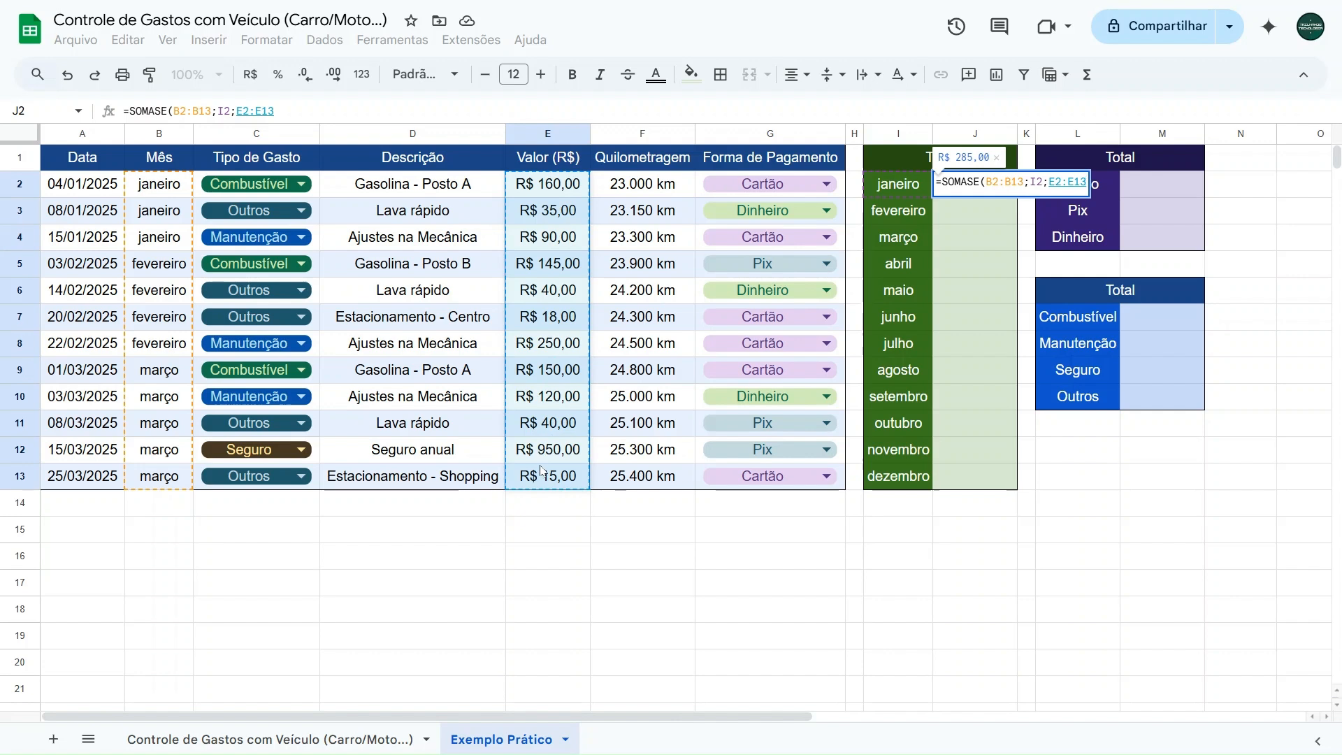
{"action": "type", "text": ")"}
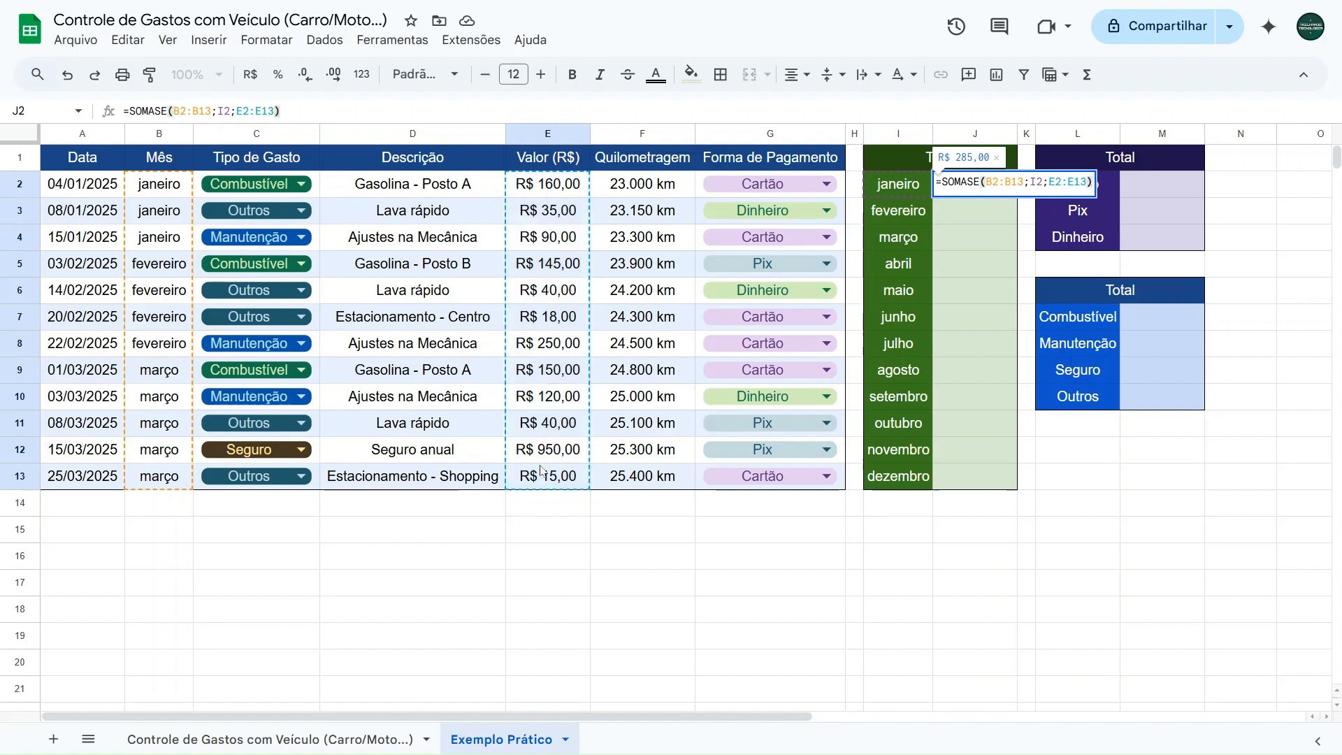
{"action": "key", "text": "Return"}
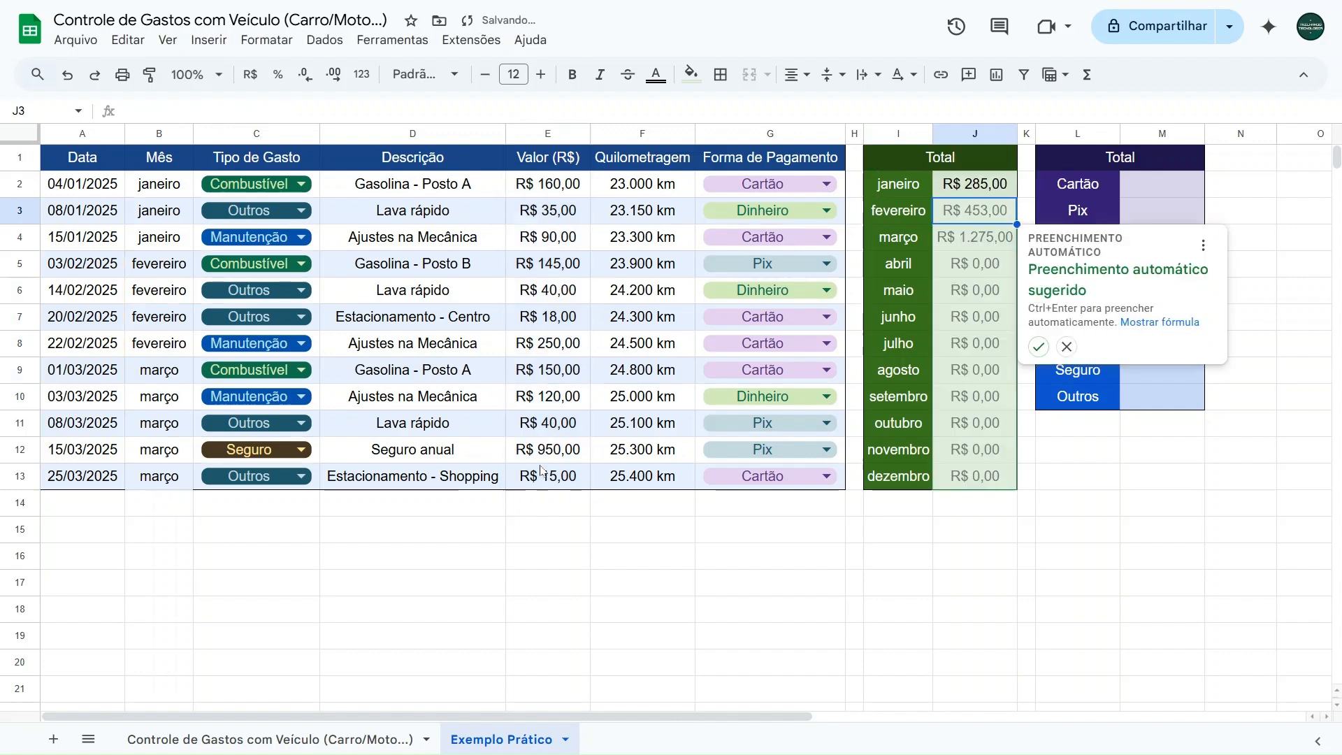
{"action": "left_click", "coordinate": [1068, 347]}
- Compare the January total in J2 with the sum of the January expenses in E2:E4
{"action": "left_click", "coordinate": [985, 183]}
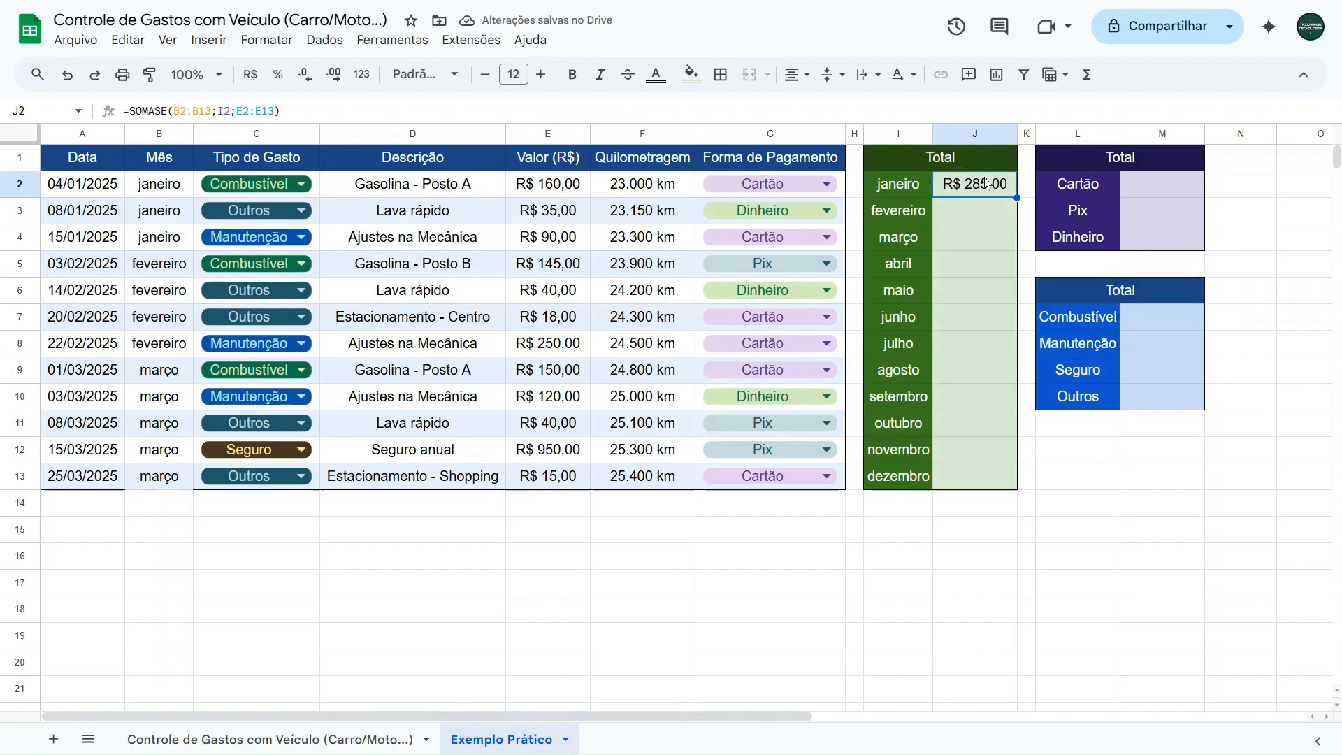
{"action": "left_click", "coordinate": [178, 202]}
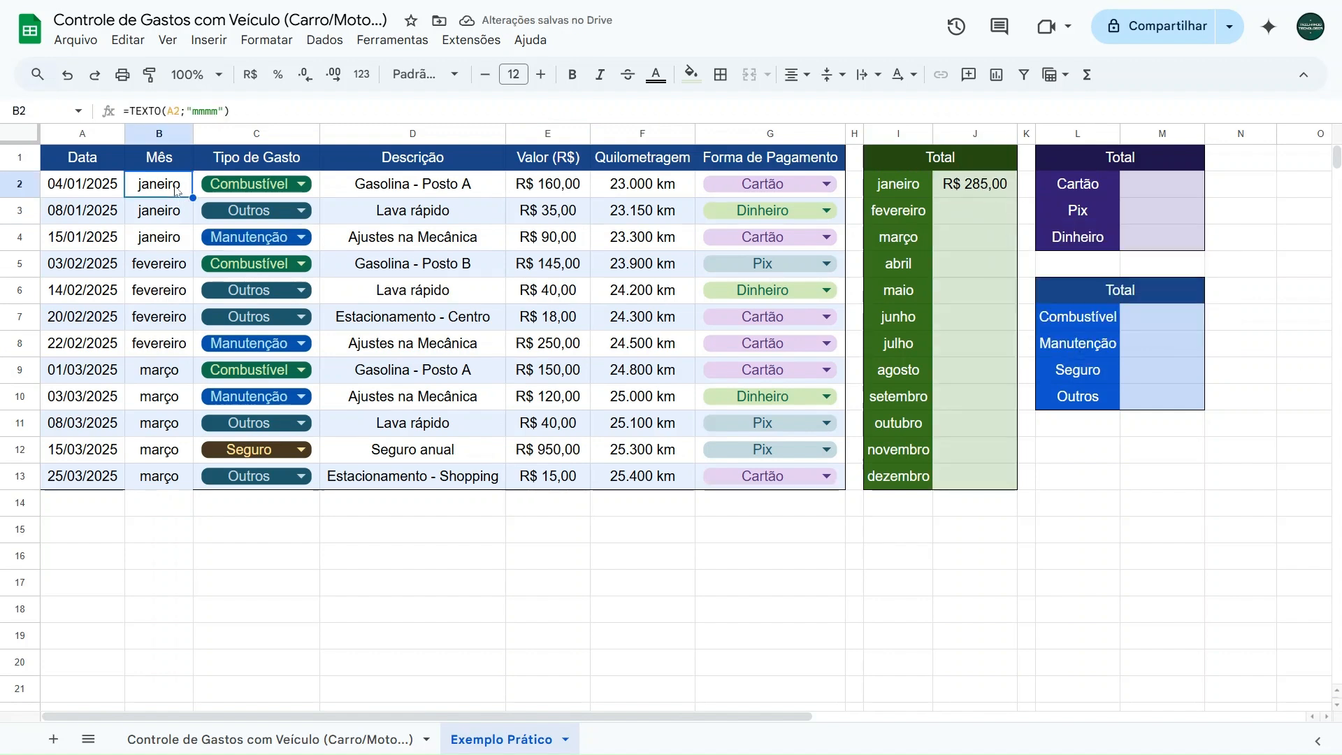
{"action": "left_click", "coordinate": [167, 235]}
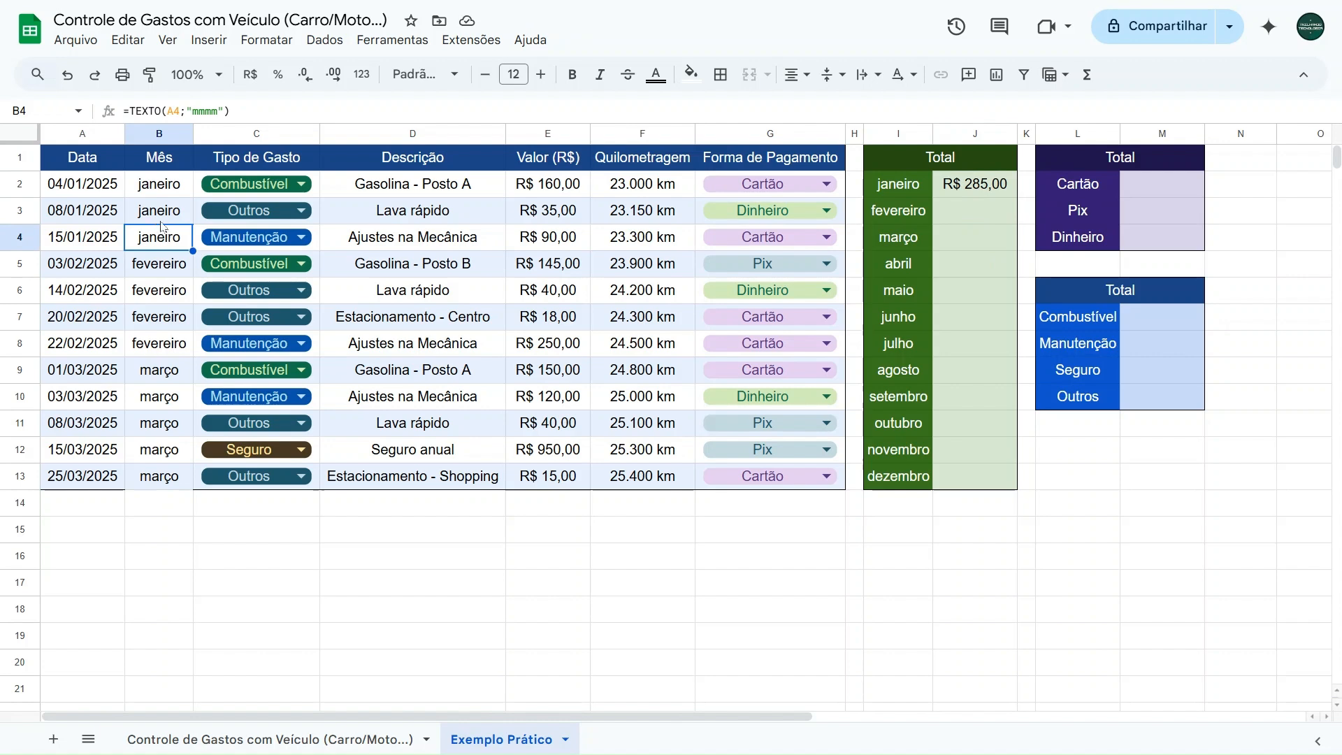
{"action": "left_click_drag", "start_coordinate": [547, 183], "coordinate": [547, 240]}
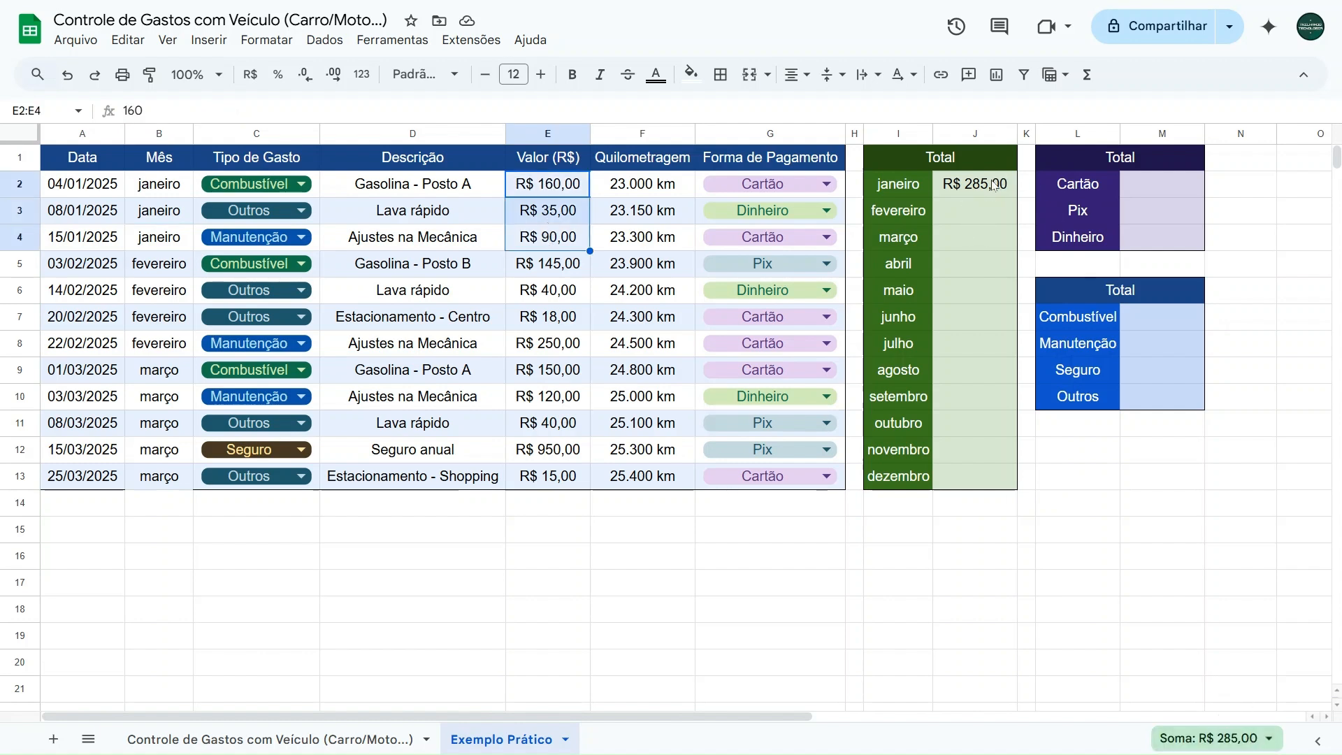
- Change the date in A5 to 03/01/2025 and check the January total against the sum of E2:E5
{"action": "left_click", "coordinate": [118, 266]}
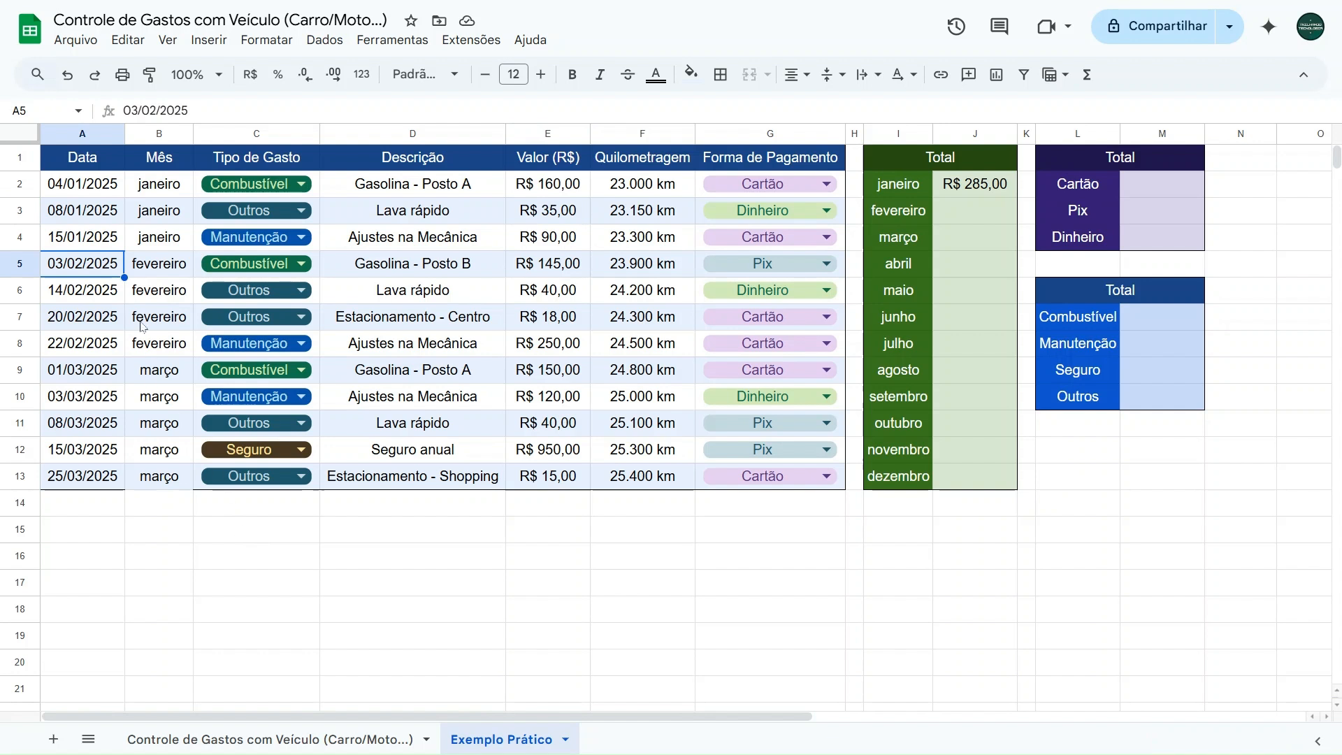
{"action": "double_click", "coordinate": [72, 264]}
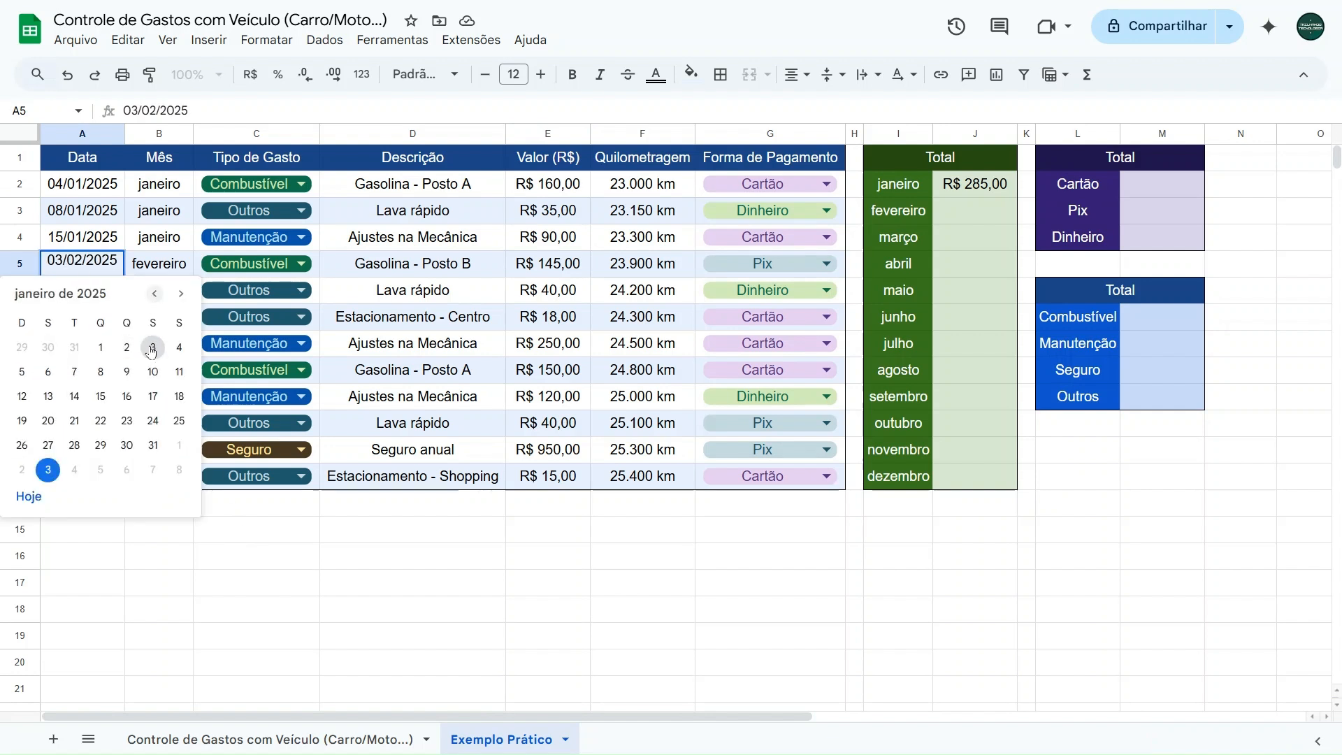
{"action": "left_click", "coordinate": [151, 347]}
{"action": "left_click_drag", "start_coordinate": [543, 194], "coordinate": [548, 264]}
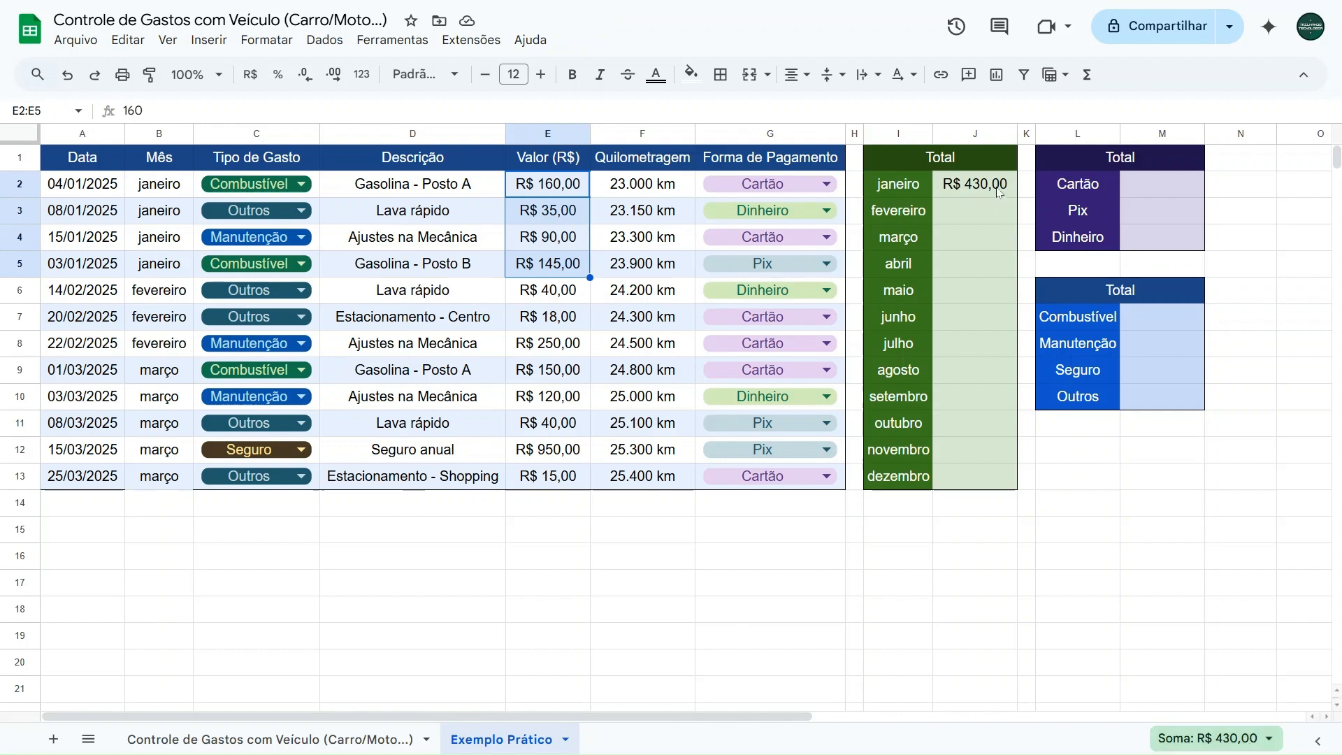
- Restore the date in A5 to 03/02/2025
{"action": "left_click", "coordinate": [618, 517]}
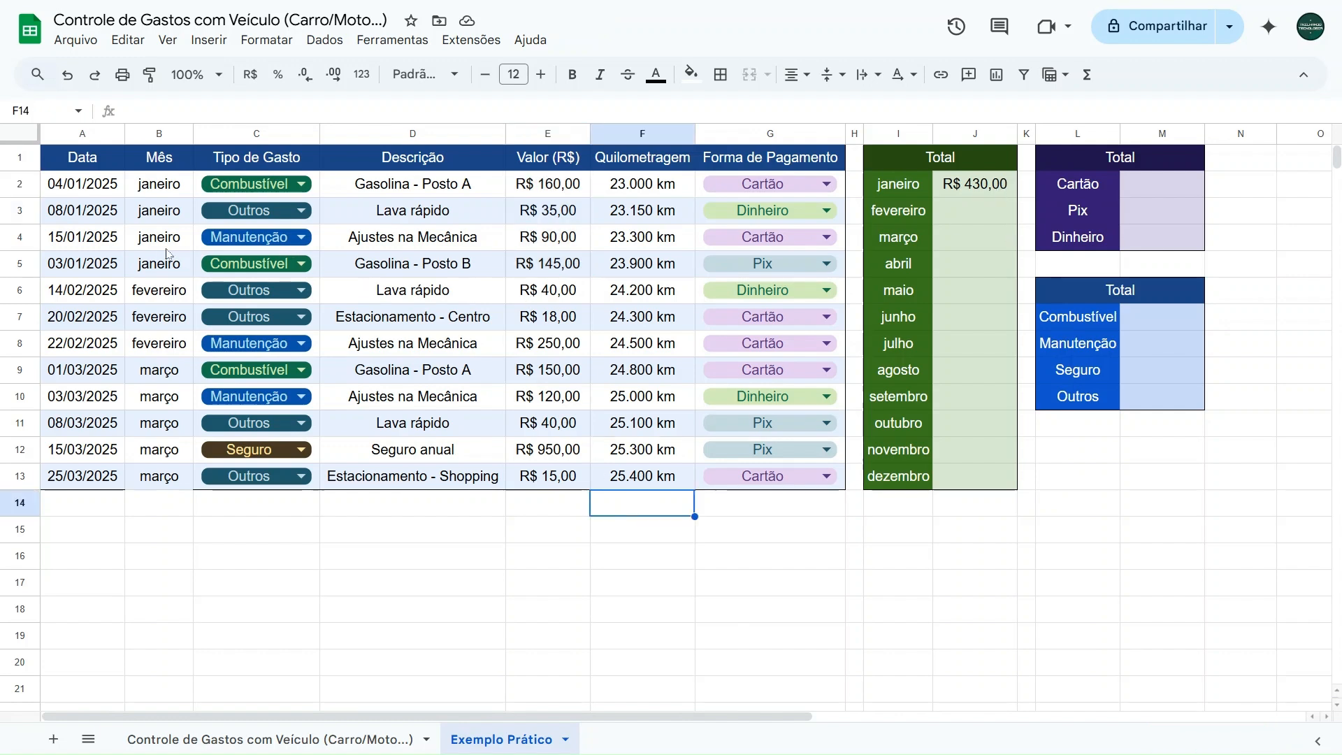
{"action": "double_click", "coordinate": [90, 269]}
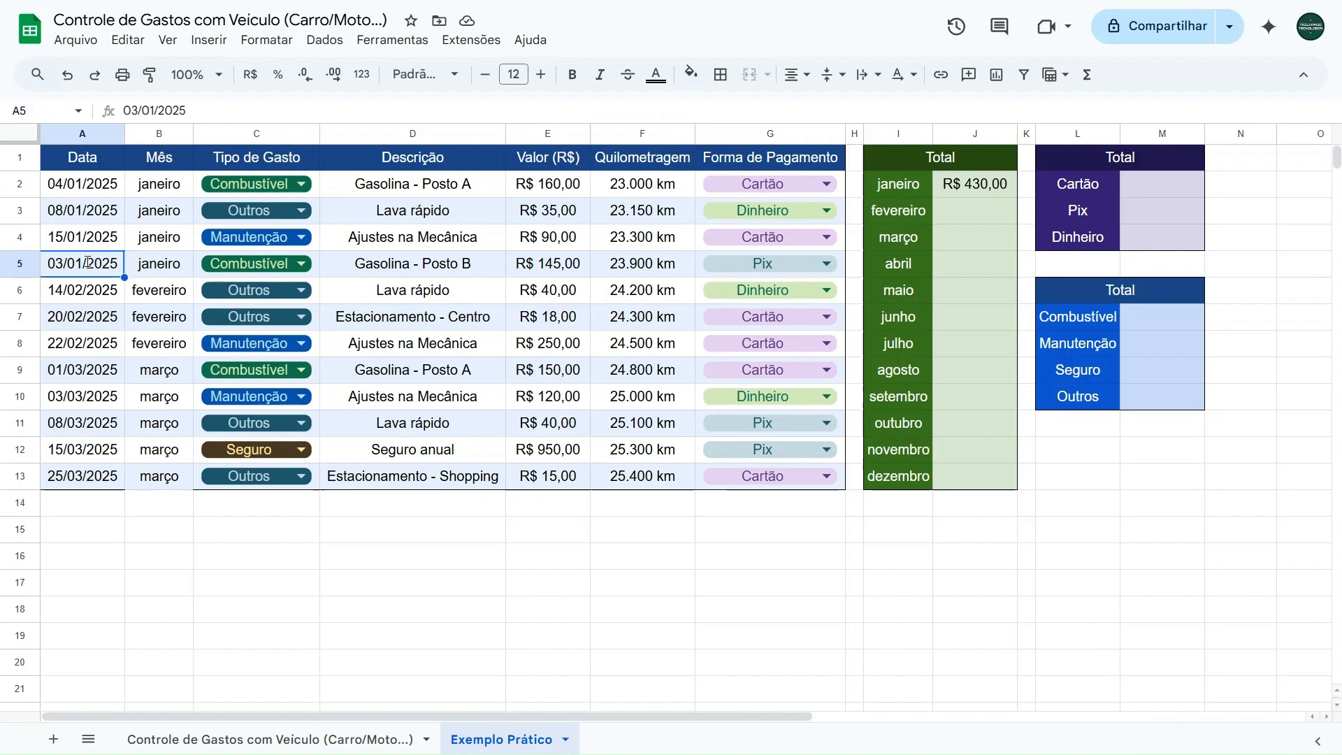
{"action": "left_click", "coordinate": [181, 294]}
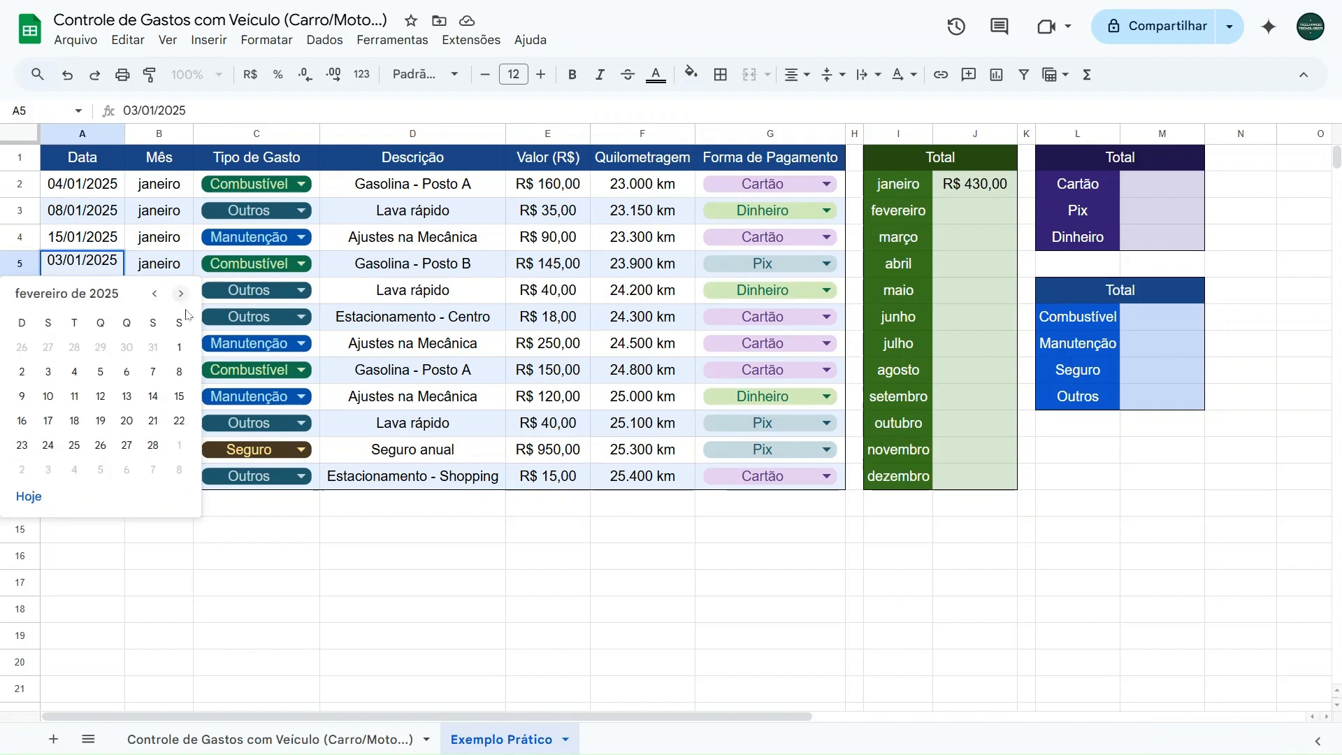
{"action": "left_click", "coordinate": [48, 372]}
{"action": "left_click", "coordinate": [548, 506]}
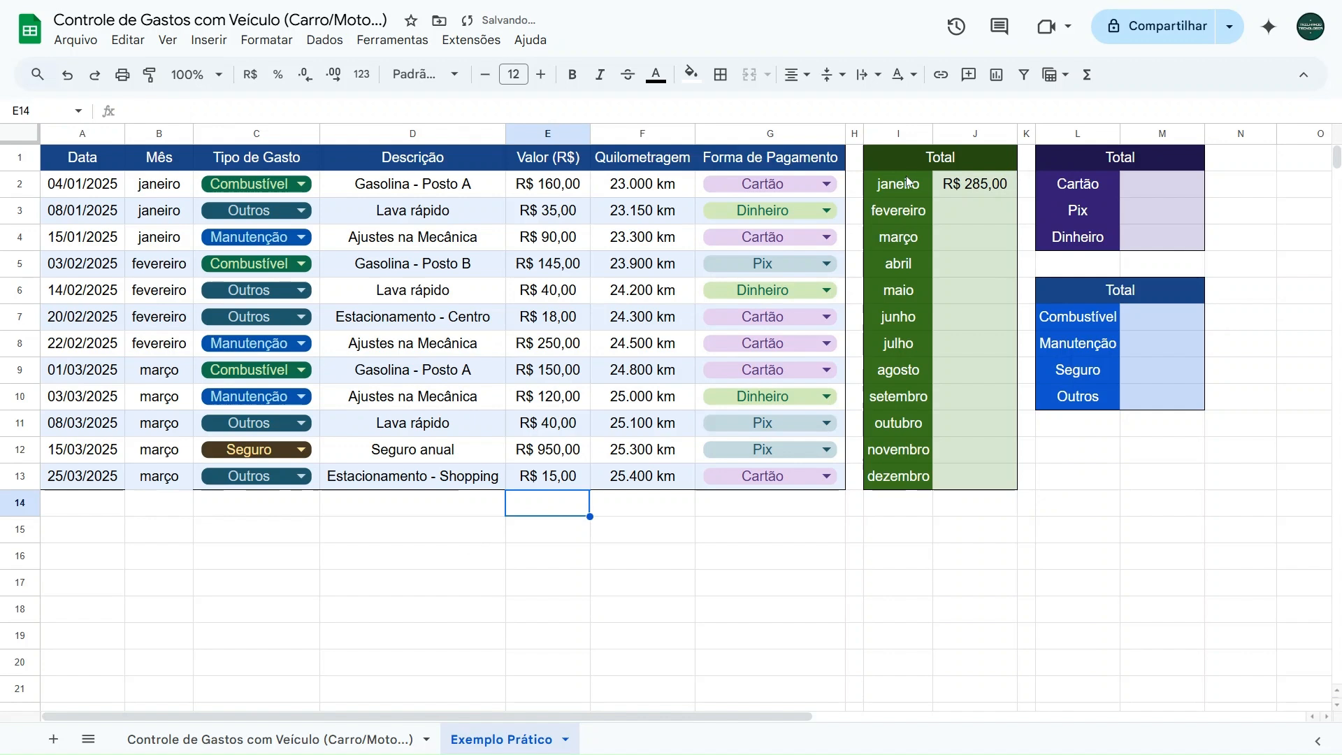
- Fill J2's SOMASE formula down to J13 and examine the month and value ranges it references in J2
{"action": "left_click", "coordinate": [977, 189]}
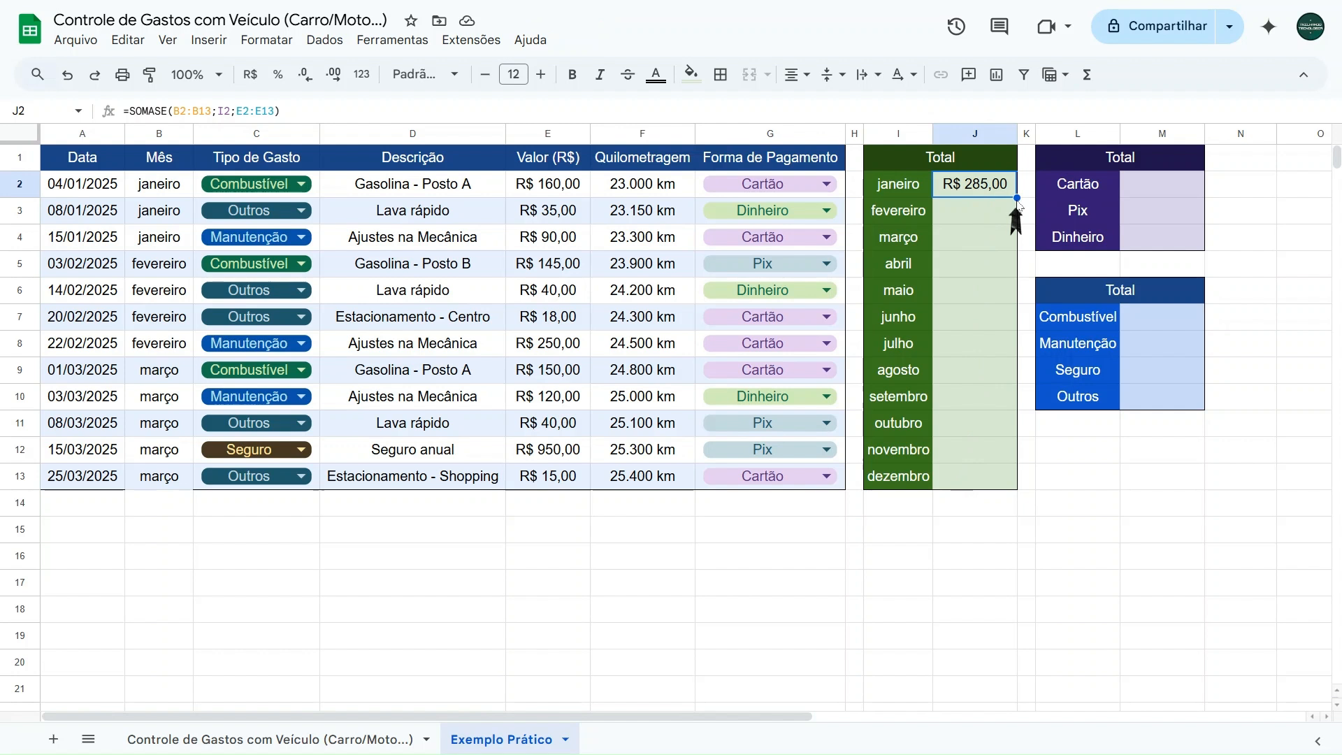
{"action": "left_click_drag", "start_coordinate": [1018, 199], "coordinate": [986, 473]}
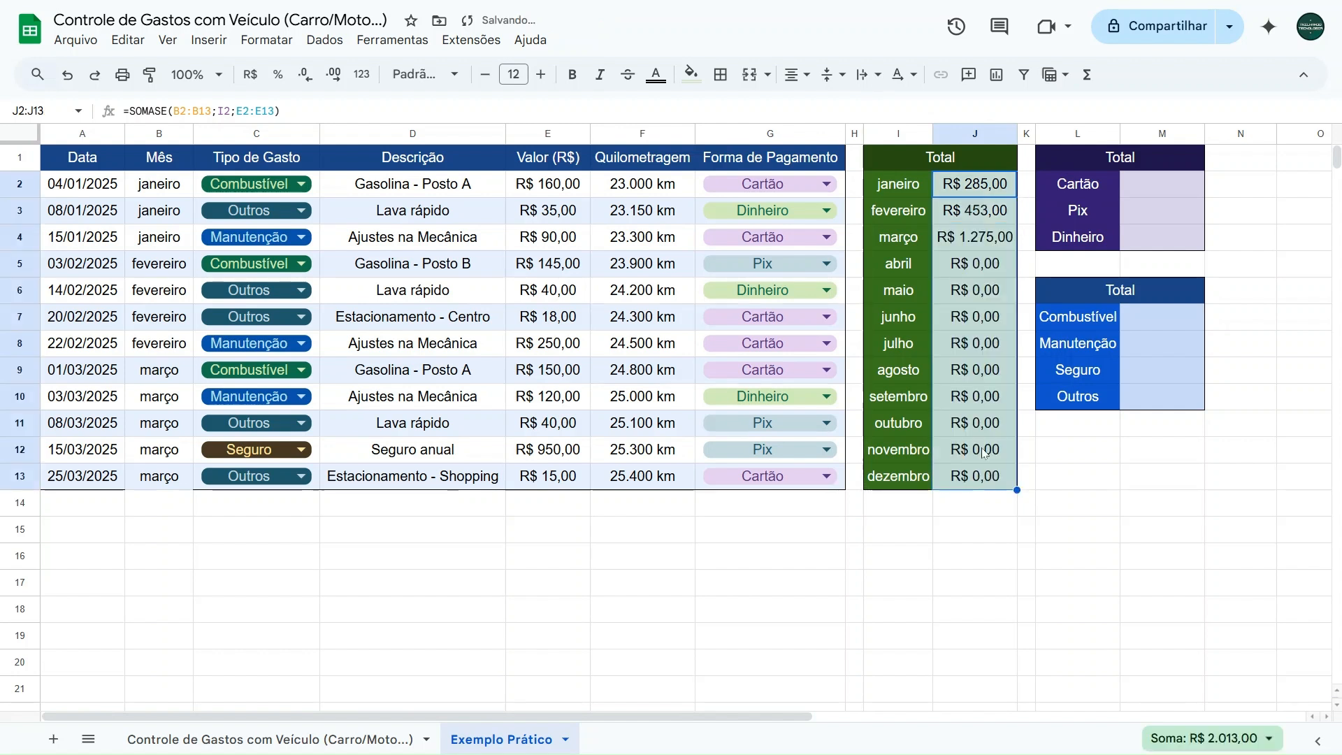
{"action": "left_click", "coordinate": [980, 188]}
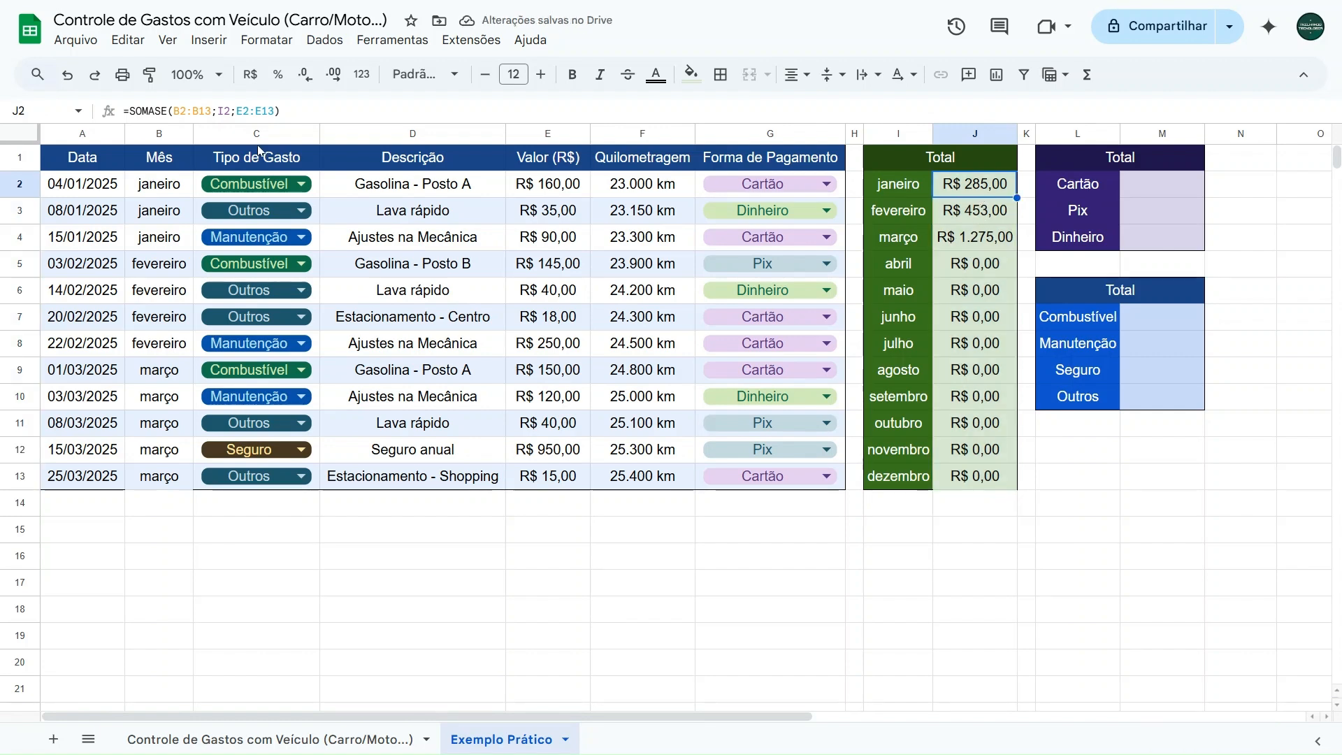
{"action": "left_click_drag", "start_coordinate": [175, 111], "coordinate": [211, 110]}
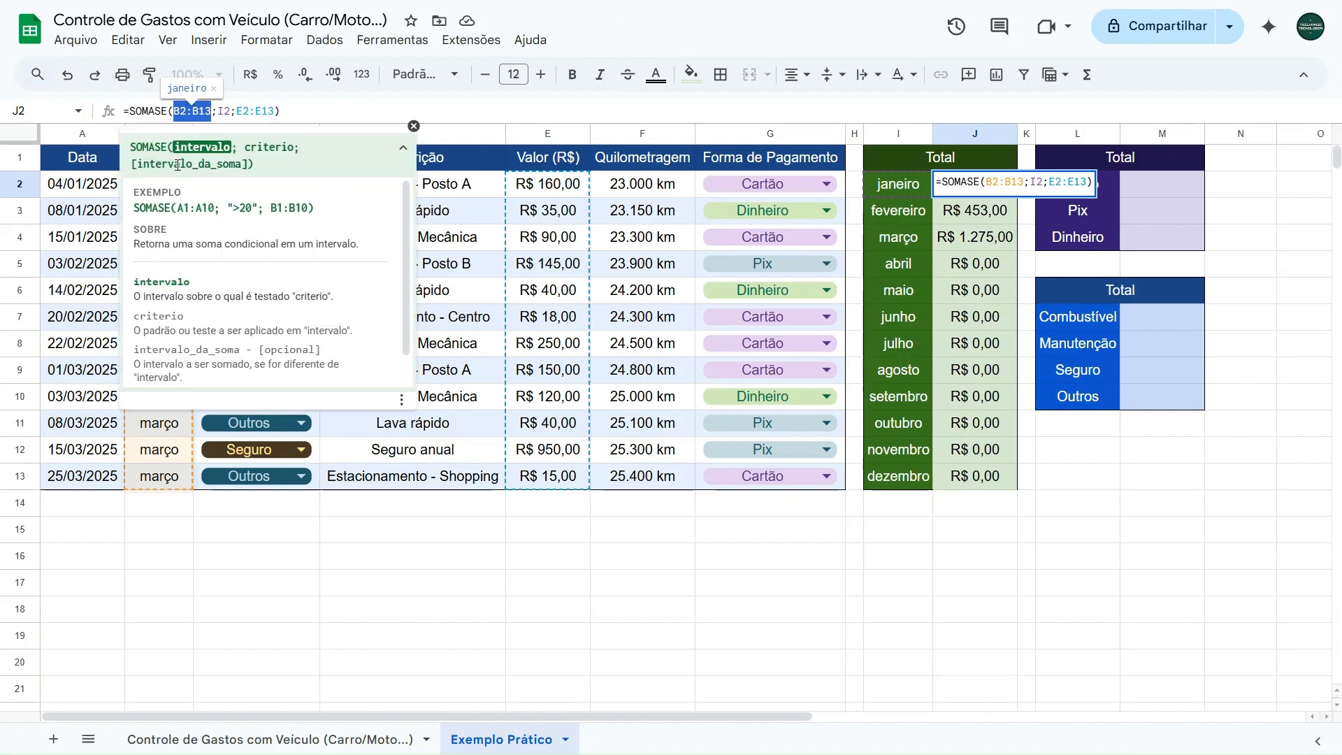
{"action": "left_click", "coordinate": [414, 127]}
{"action": "left_click_drag", "start_coordinate": [236, 110], "coordinate": [274, 110]}
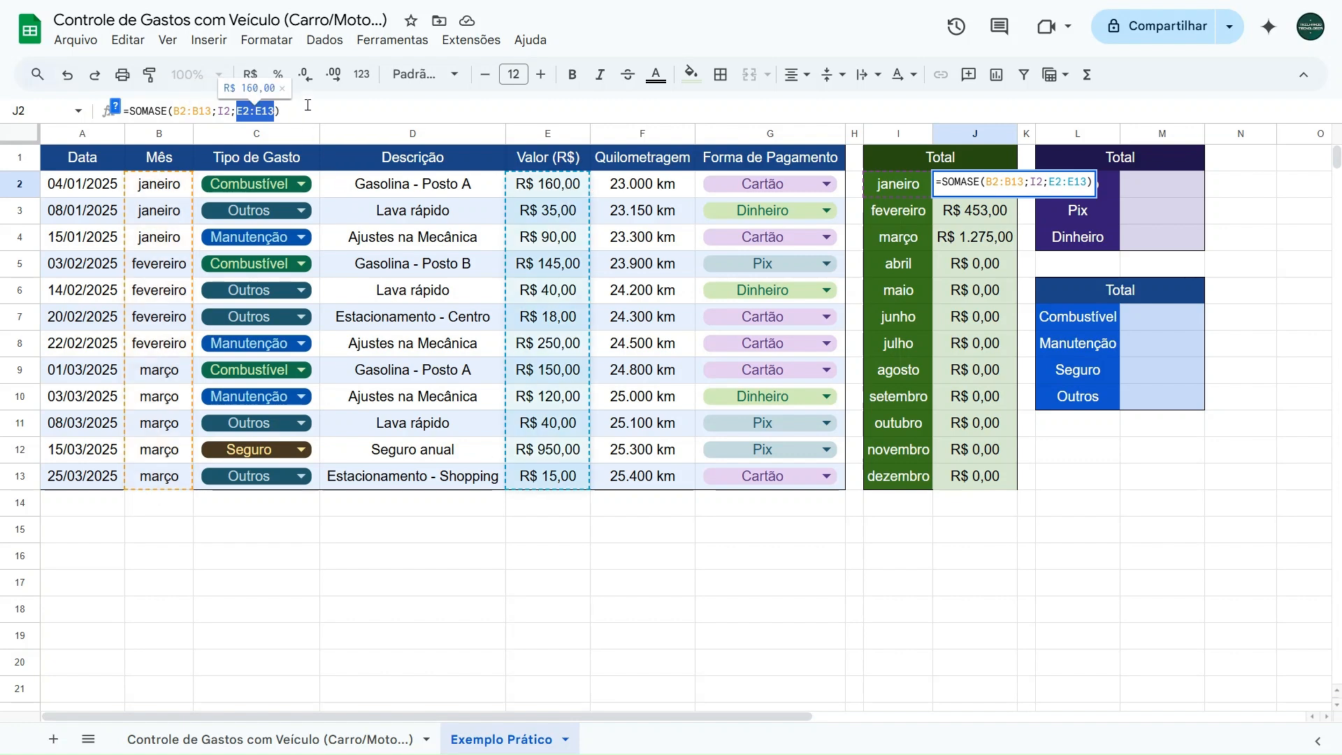
{"action": "key", "text": "Return"}
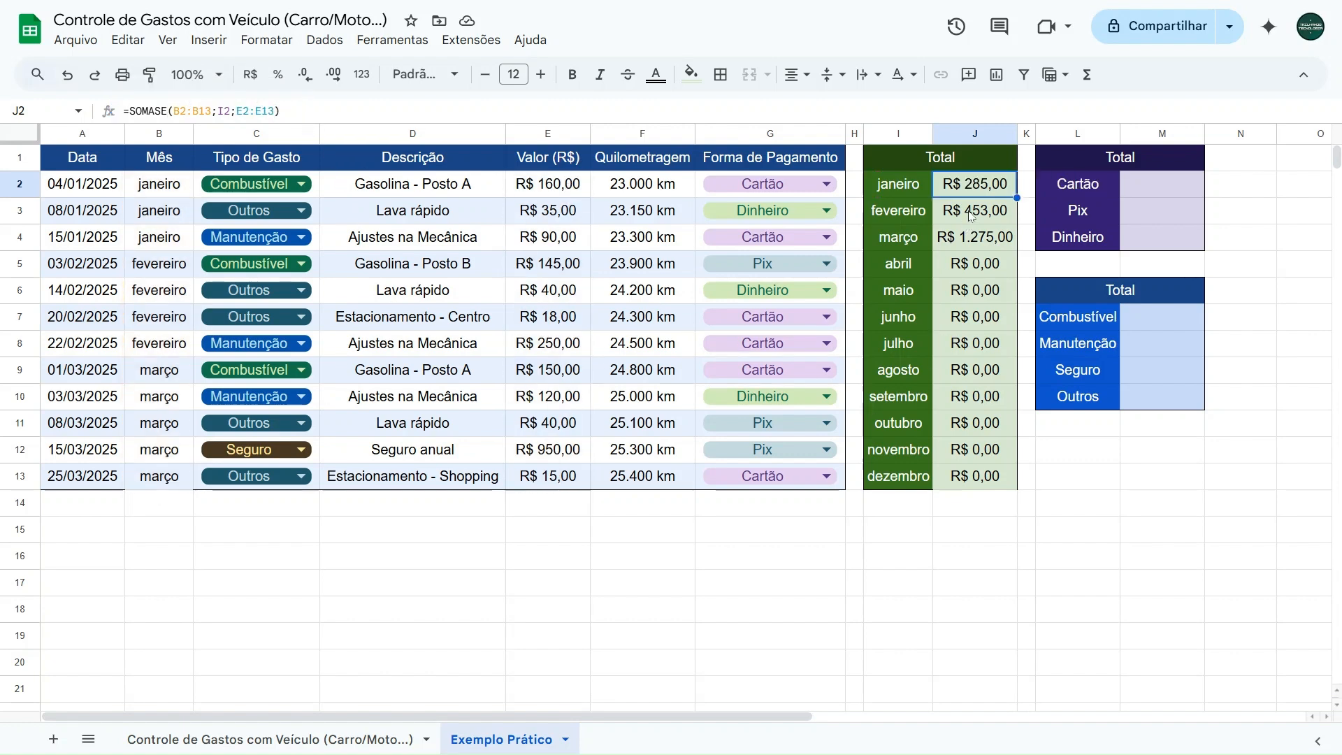
- Check the month and value range references in J3's copied formula, and clear the totals in J3:J13
{"action": "left_click", "coordinate": [972, 215]}
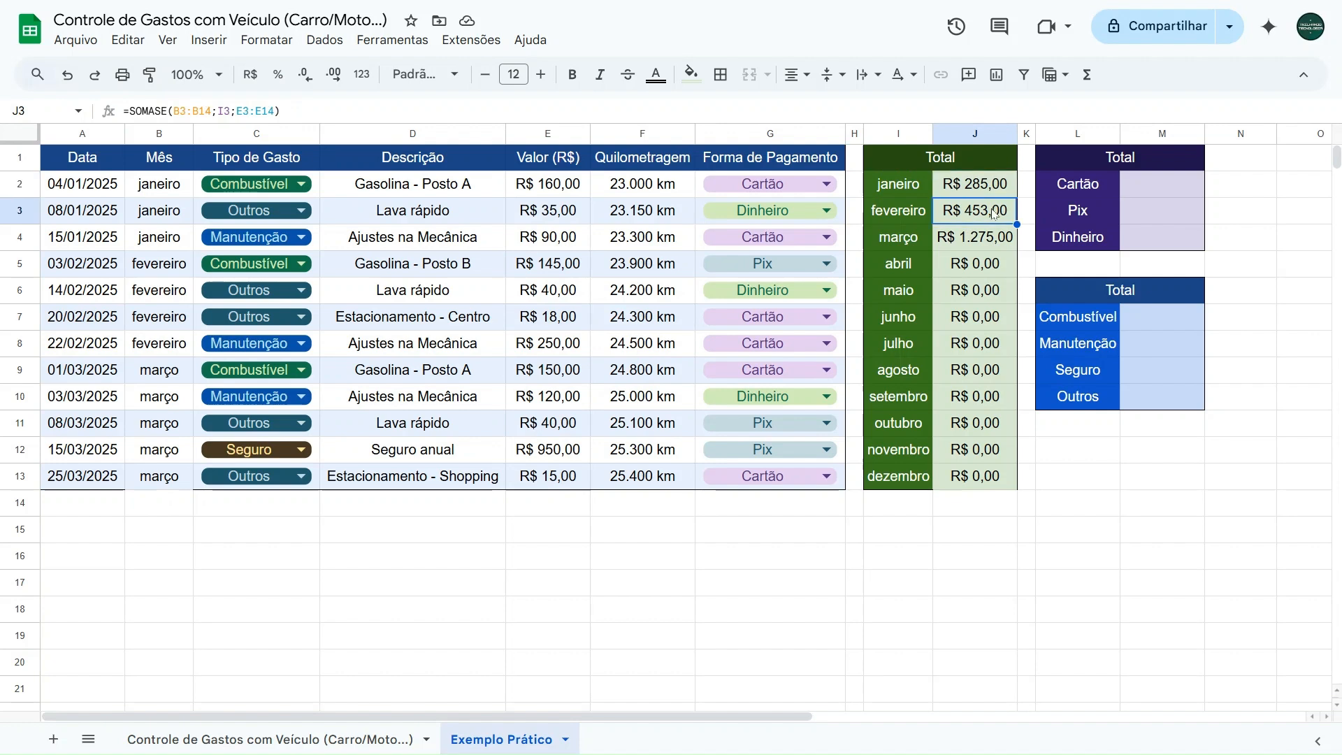
{"action": "left_click_drag", "start_coordinate": [174, 110], "coordinate": [207, 111]}
{"action": "left_click", "coordinate": [174, 111]}
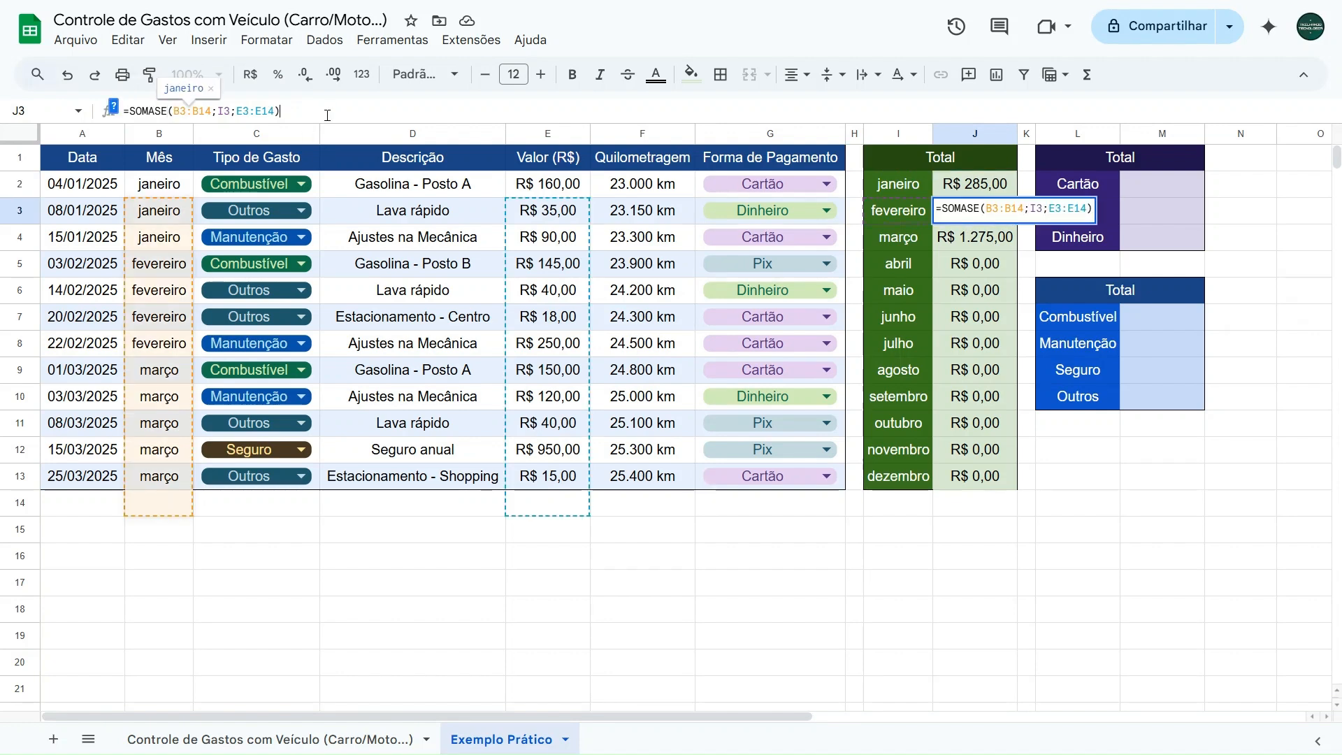
{"action": "double_click", "coordinate": [180, 111]}
{"action": "double_click", "coordinate": [242, 111]}
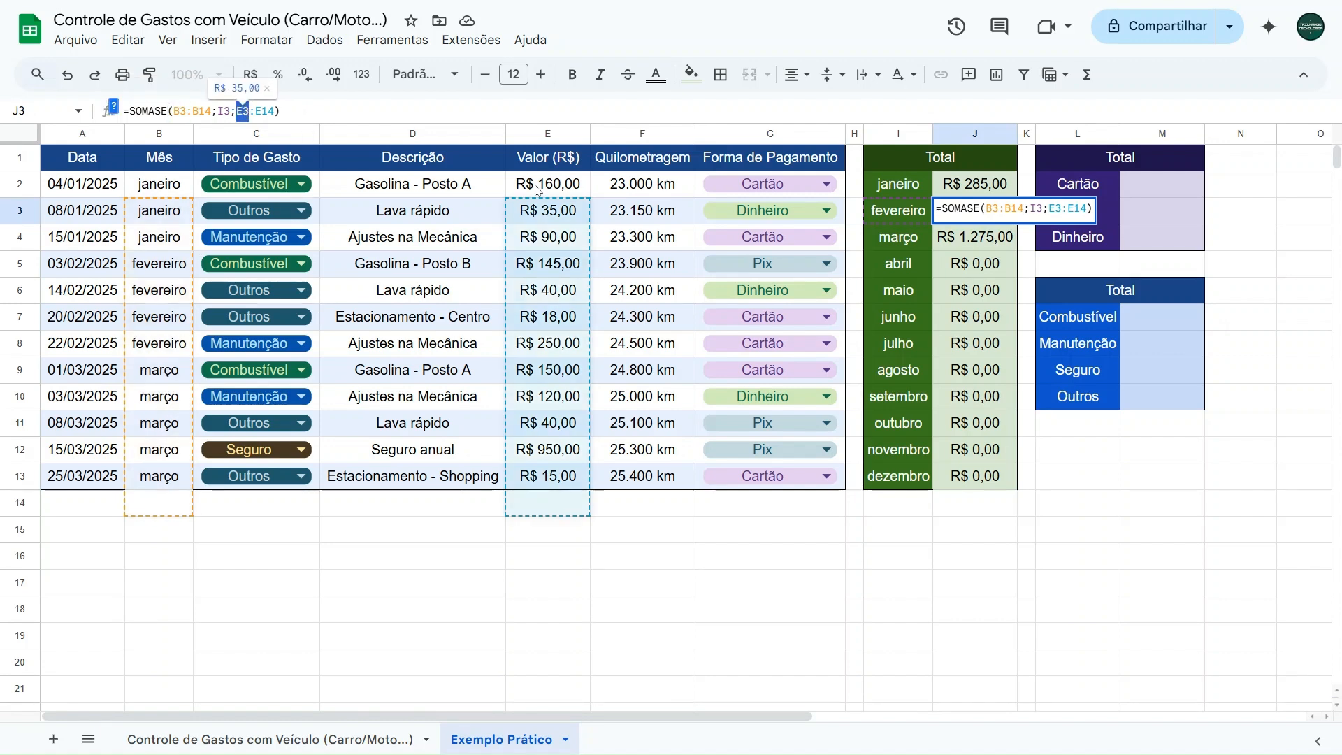
{"action": "key", "text": "Return"}
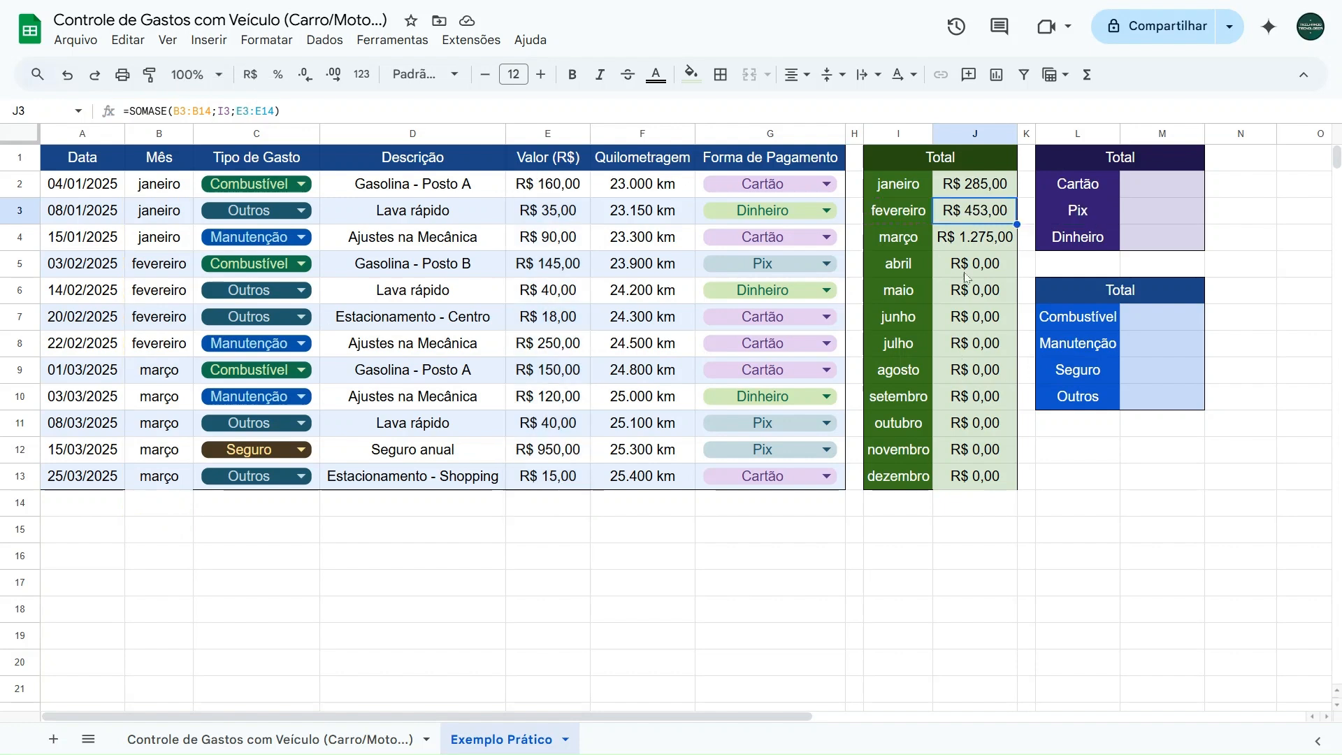
{"action": "left_click_drag", "start_coordinate": [972, 218], "coordinate": [978, 476]}
{"action": "key", "text": "Delete"}
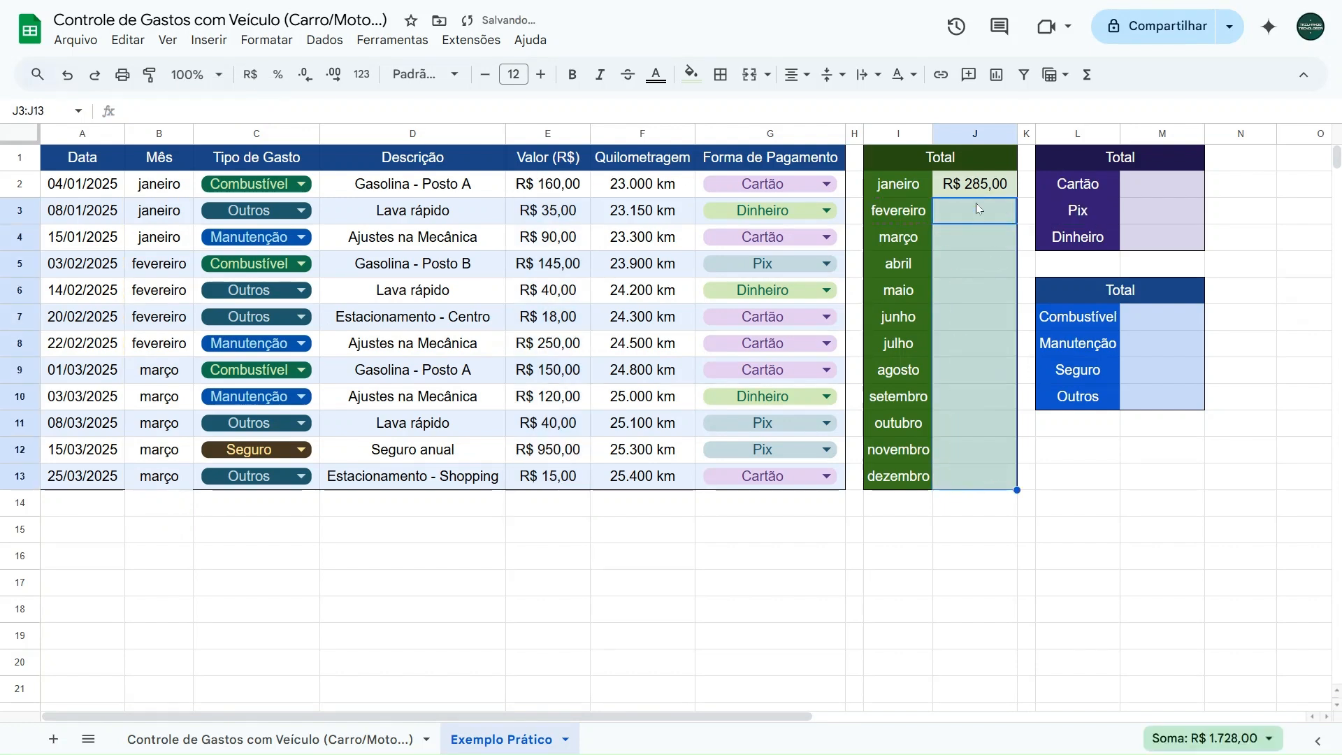
- Make the month range in J2's SOMASE formula absolute as $B$2:$B$13
{"action": "left_click", "coordinate": [976, 190]}
{"action": "left_click", "coordinate": [293, 107]}
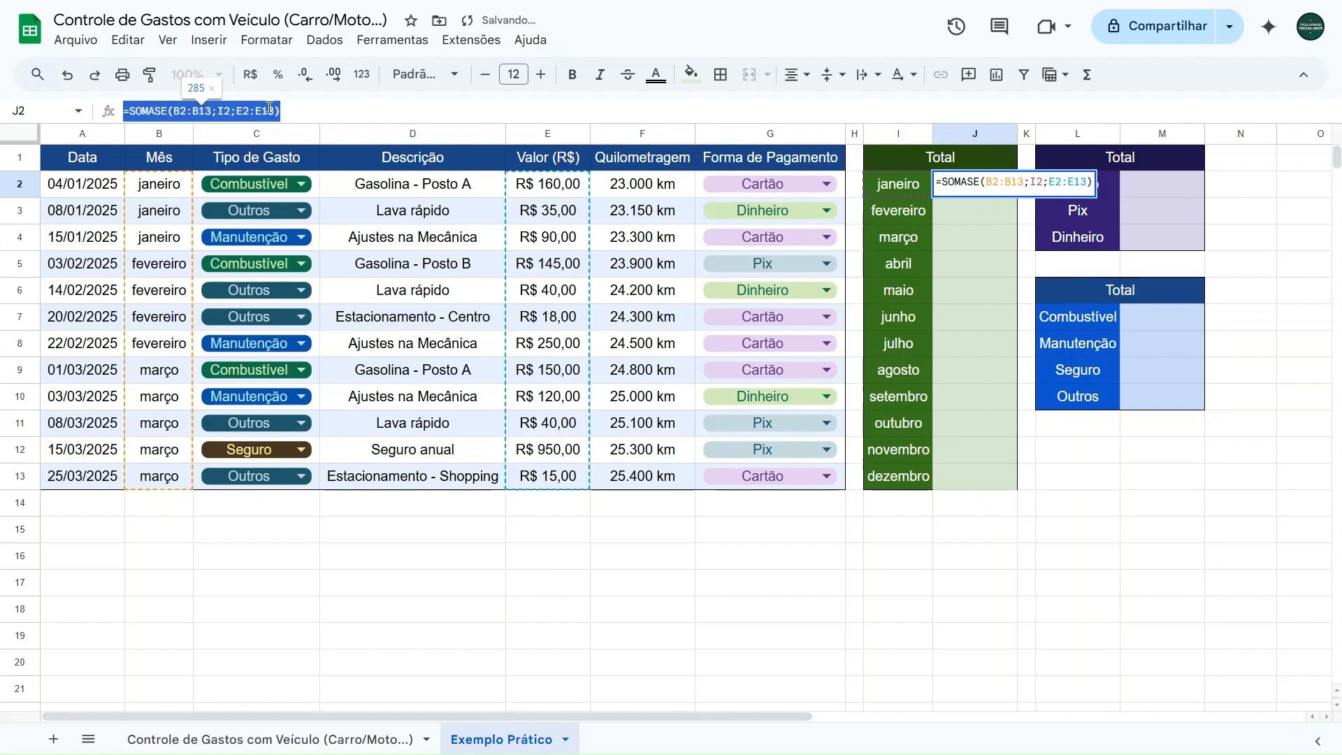
{"action": "key", "text": "ctrl+a"}
{"action": "left_click", "coordinate": [205, 111]}
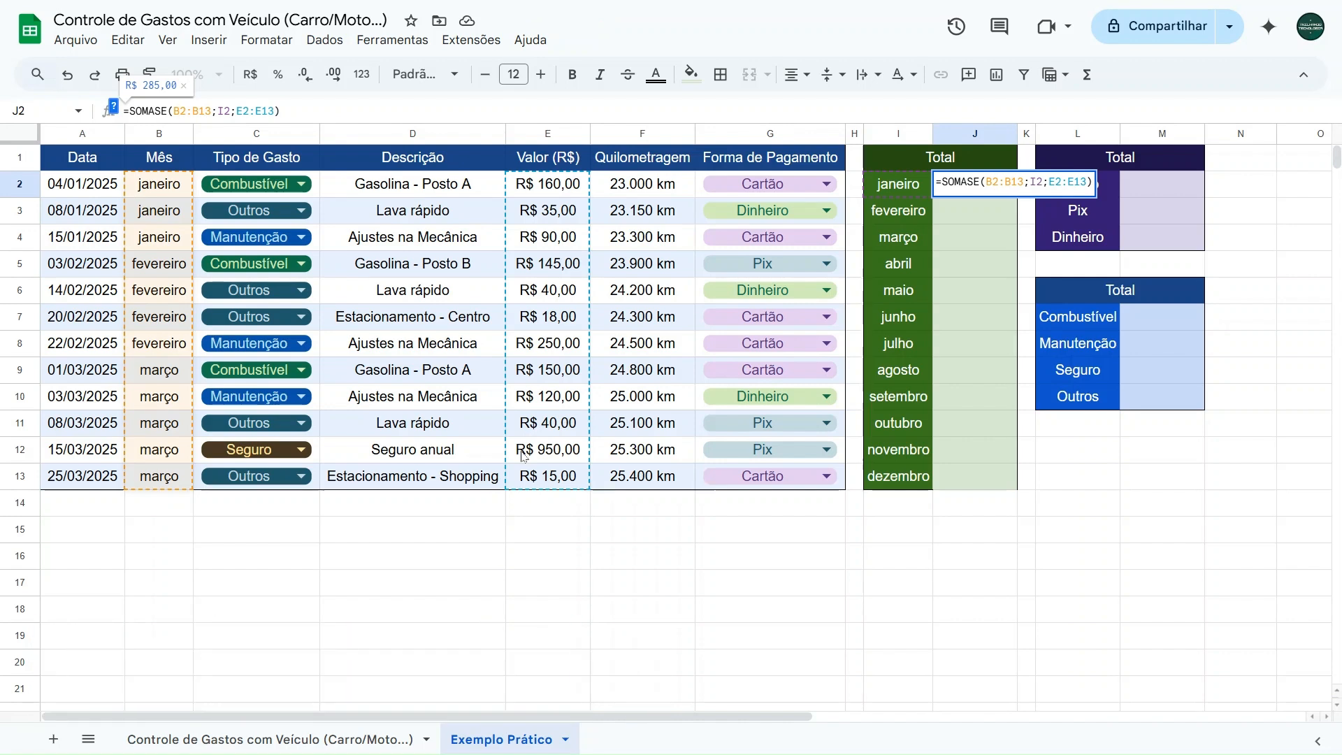
{"action": "left_click_drag", "start_coordinate": [174, 111], "coordinate": [211, 111]}
{"action": "left_click", "coordinate": [192, 111]}
{"action": "key", "text": "F4"}
{"action": "left_click_drag", "start_coordinate": [174, 111], "coordinate": [180, 111]}
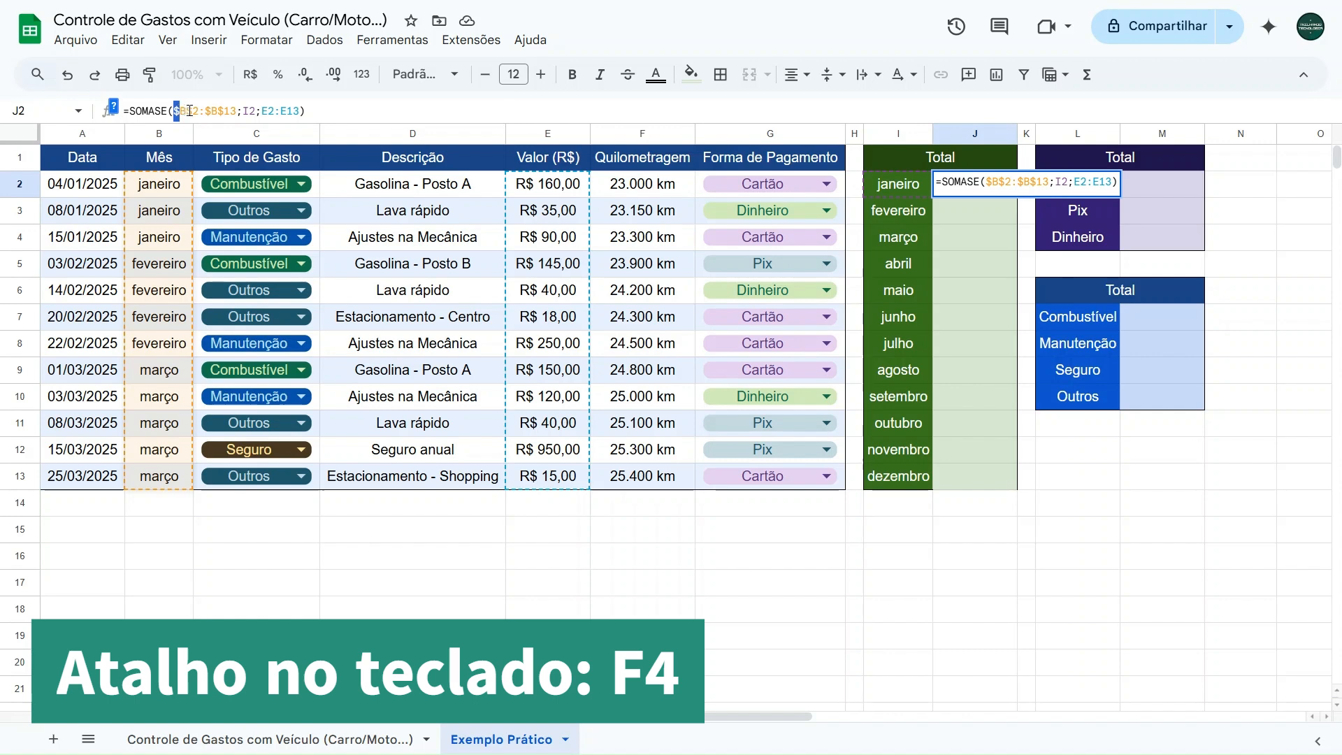
{"action": "left_click_drag", "start_coordinate": [186, 112], "coordinate": [223, 111]}
{"action": "left_click", "coordinate": [233, 110]}
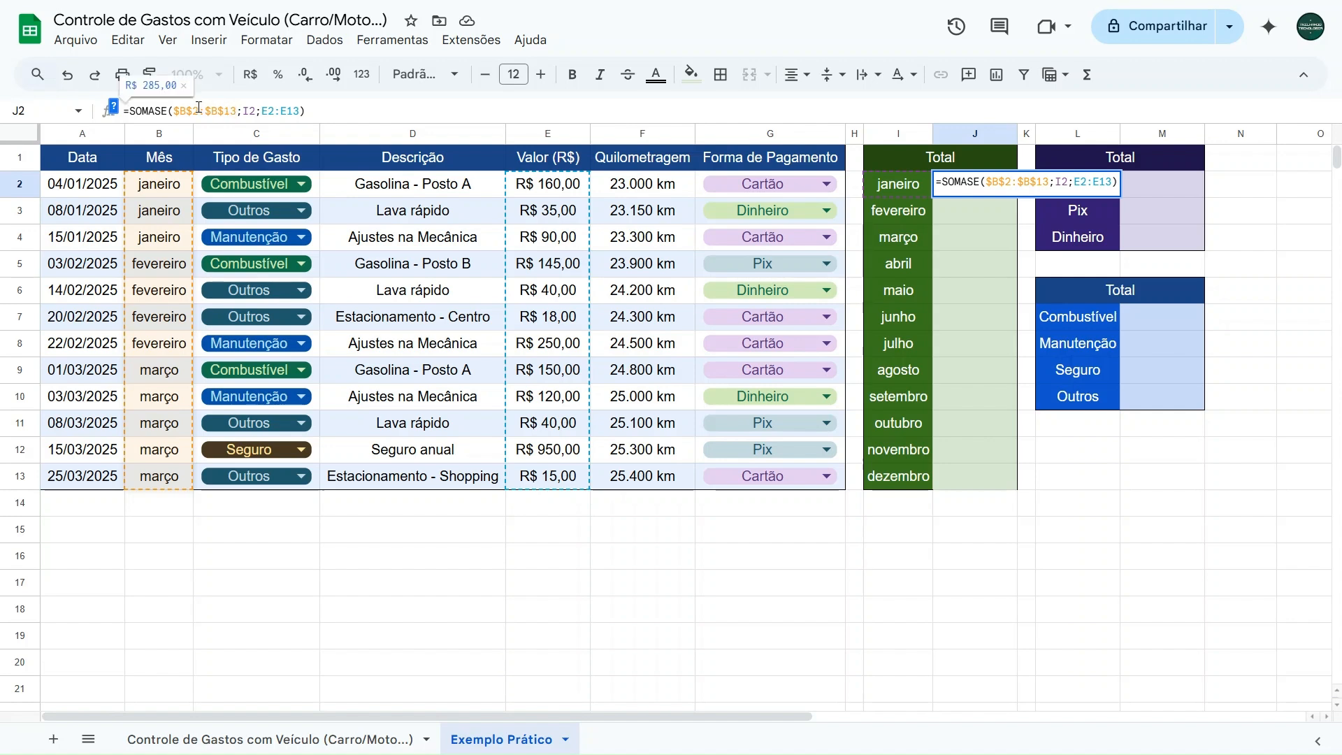
- Make the value range in J2's formula absolute as $E$2:$E$13 and fill the formula down to J13
{"action": "left_click", "coordinate": [281, 110]}
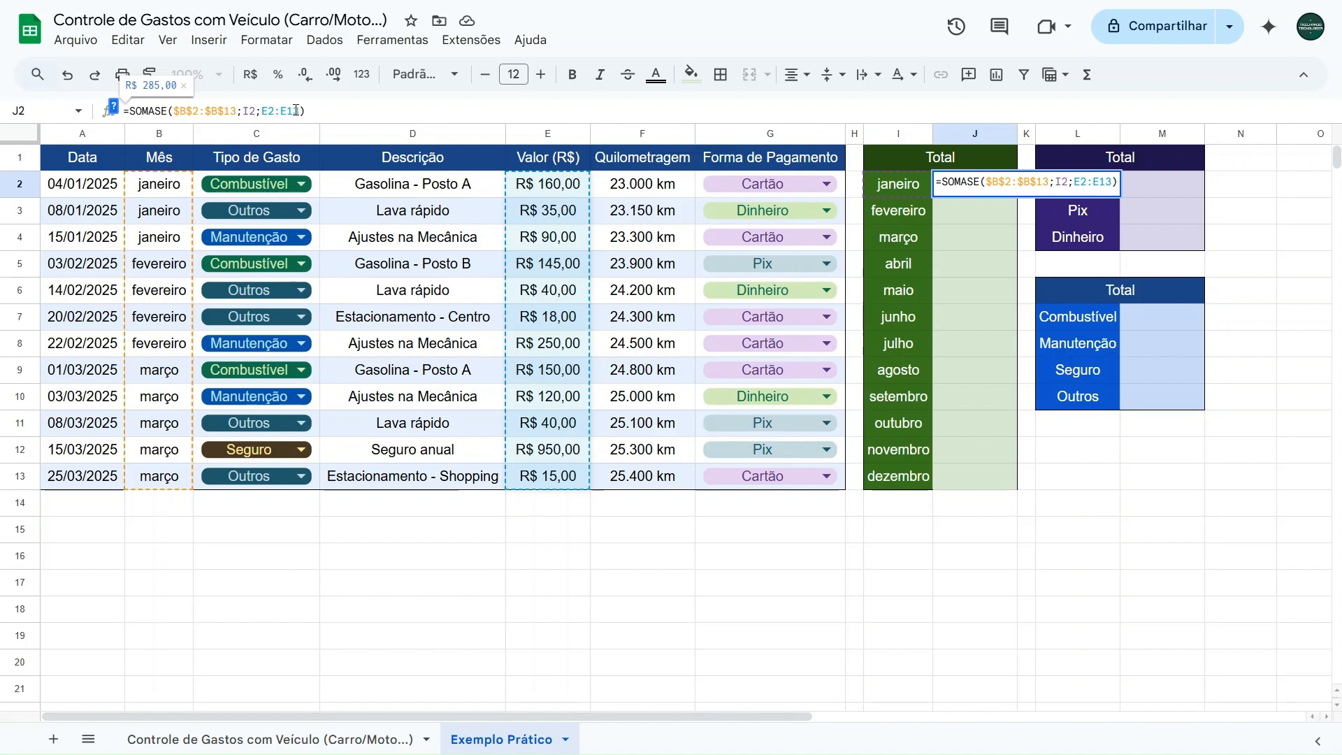
{"action": "key", "text": "F4"}
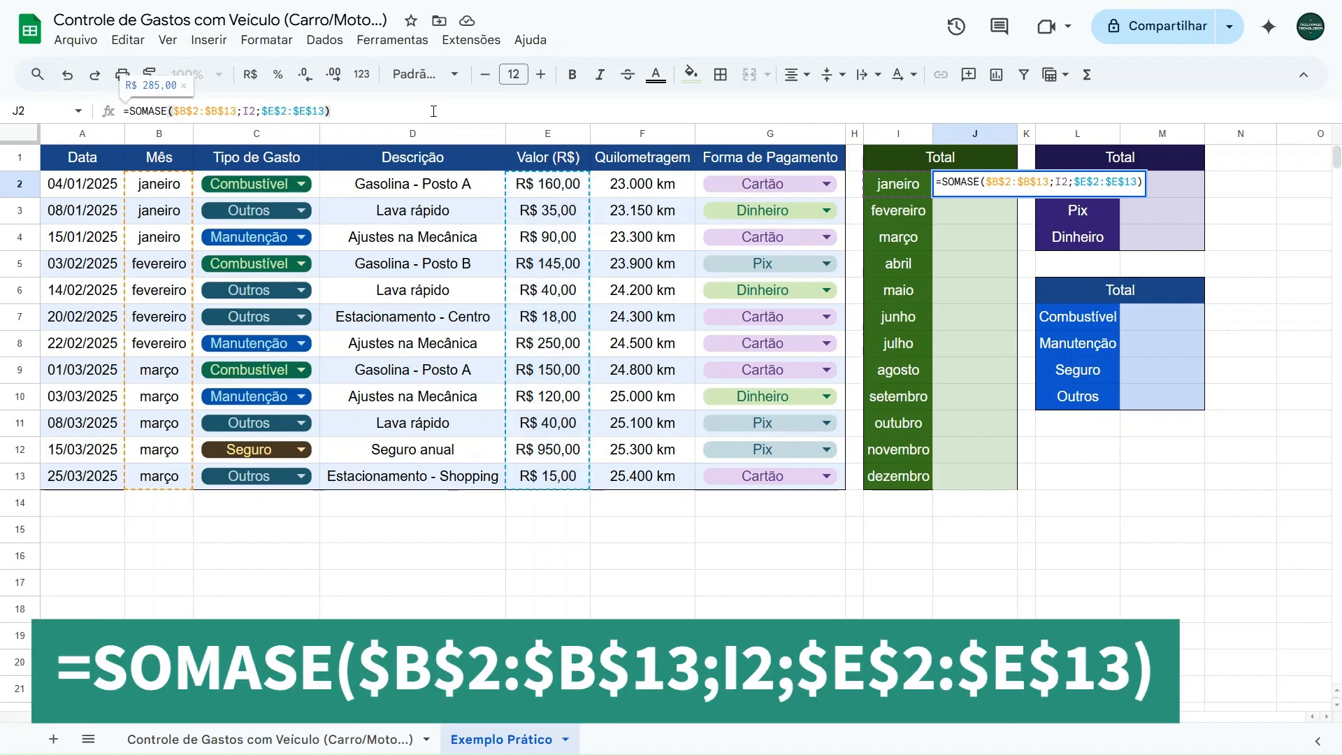
{"action": "key", "text": "Return"}
{"action": "left_click", "coordinate": [977, 183]}
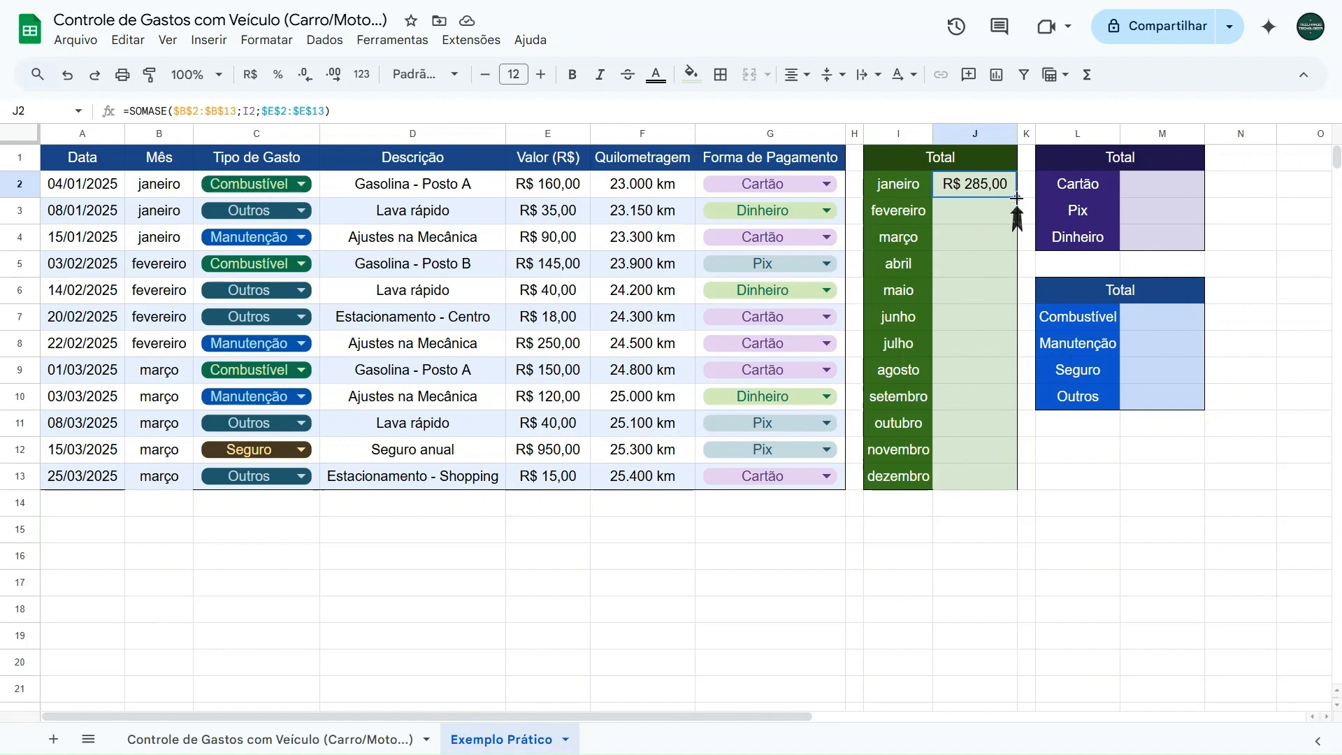
{"action": "left_click_drag", "start_coordinate": [1018, 198], "coordinate": [1002, 479]}
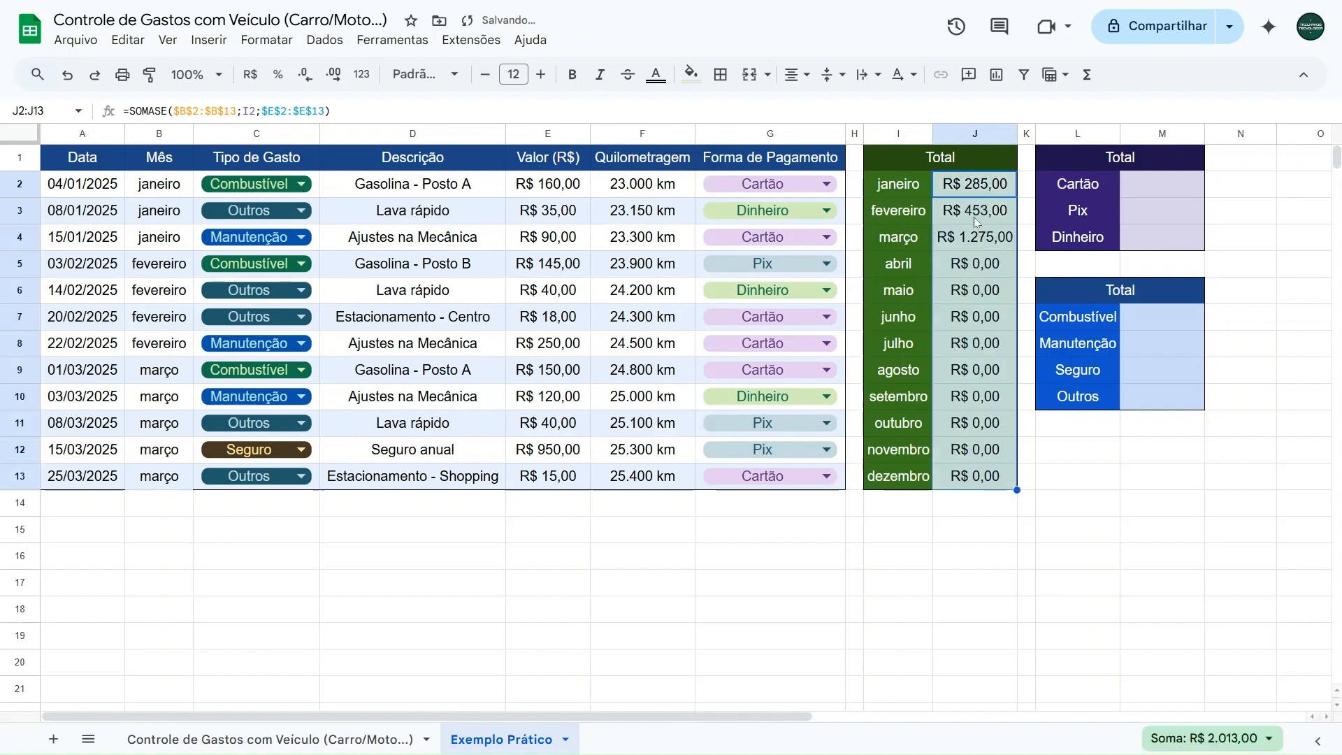
- Examine the month and value ranges in the formulas copied down column J, including those in J8
{"action": "left_click", "coordinate": [975, 190]}
{"action": "key", "text": "Down"}
{"action": "key", "text": "Down"}
{"action": "key", "text": "Down"}
{"action": "key", "text": "Down"}
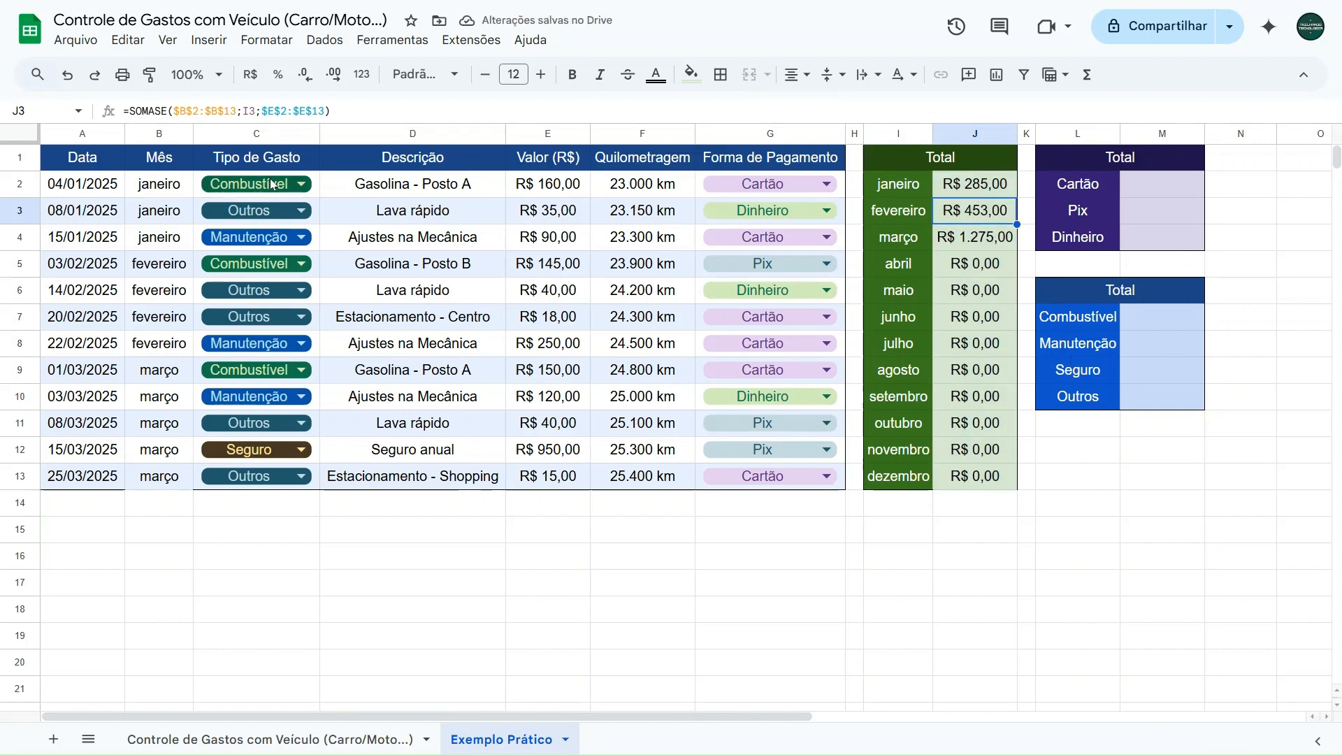
{"action": "key", "text": "Down"}
{"action": "key", "text": "Down"}
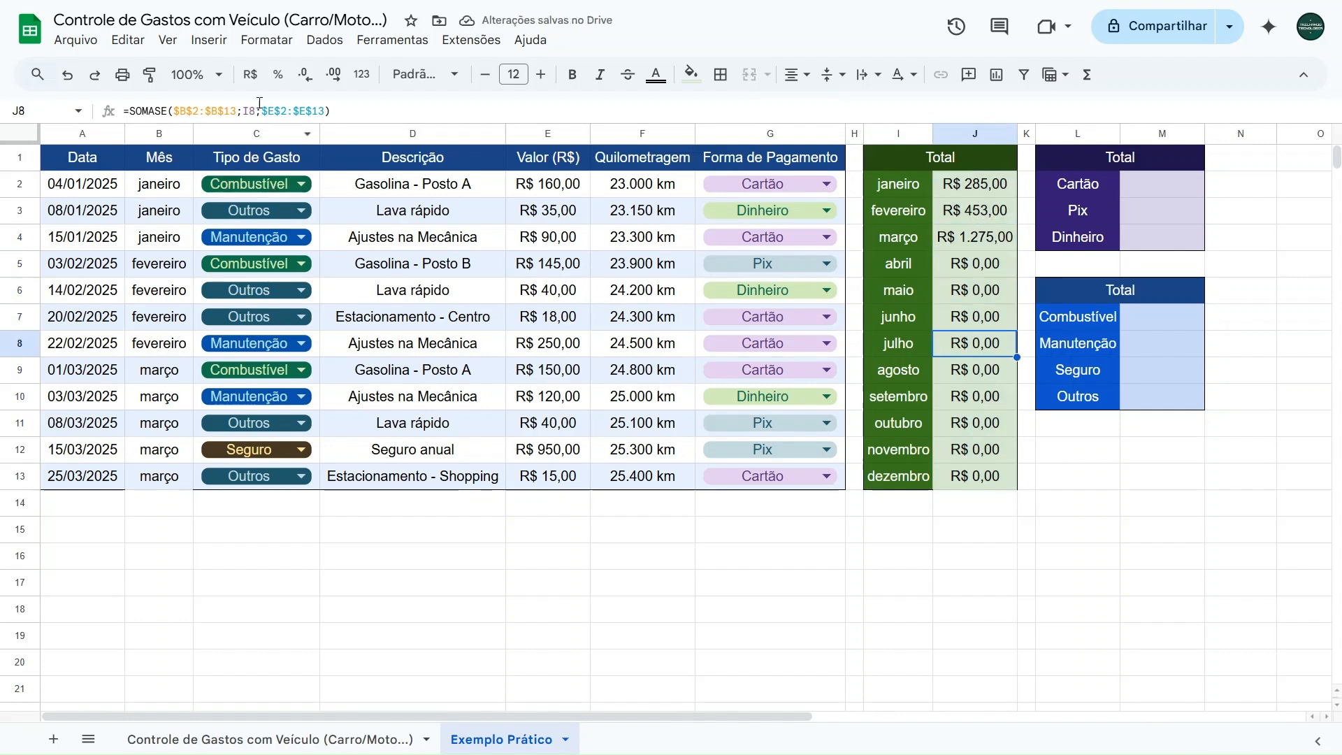
{"action": "left_click", "coordinate": [183, 105]}
{"action": "left_click_drag", "start_coordinate": [173, 111], "coordinate": [325, 111]}
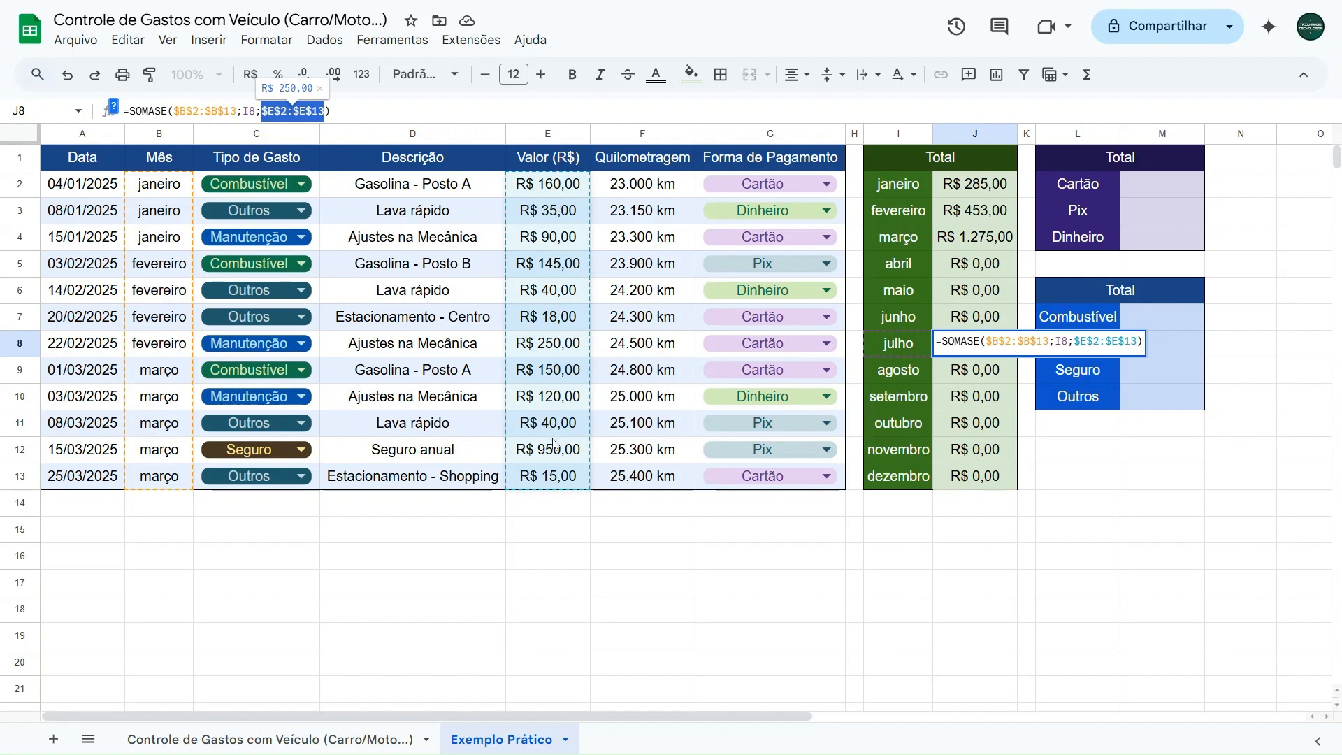
- Check which month cell the criterion references in the SOMASE formulas of J2 and J3
{"action": "left_click", "coordinate": [963, 190]}
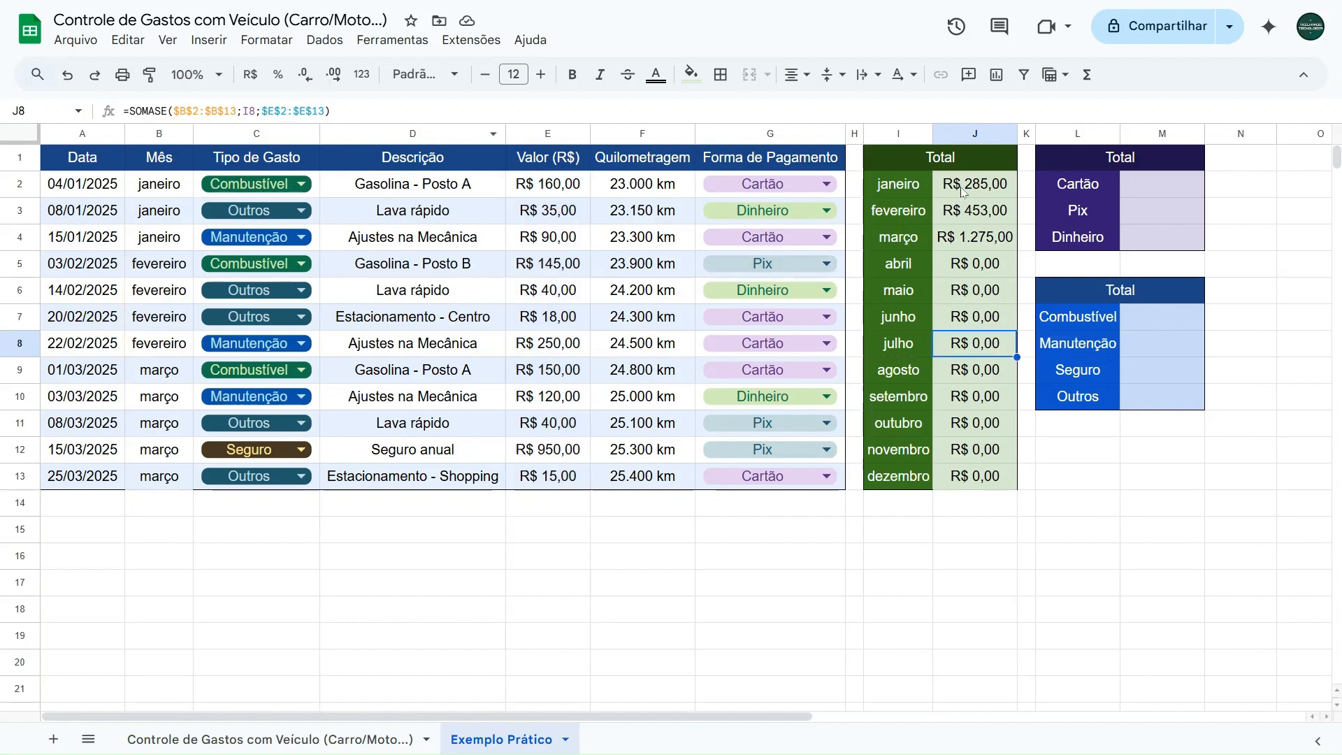
{"action": "left_click", "coordinate": [245, 110]}
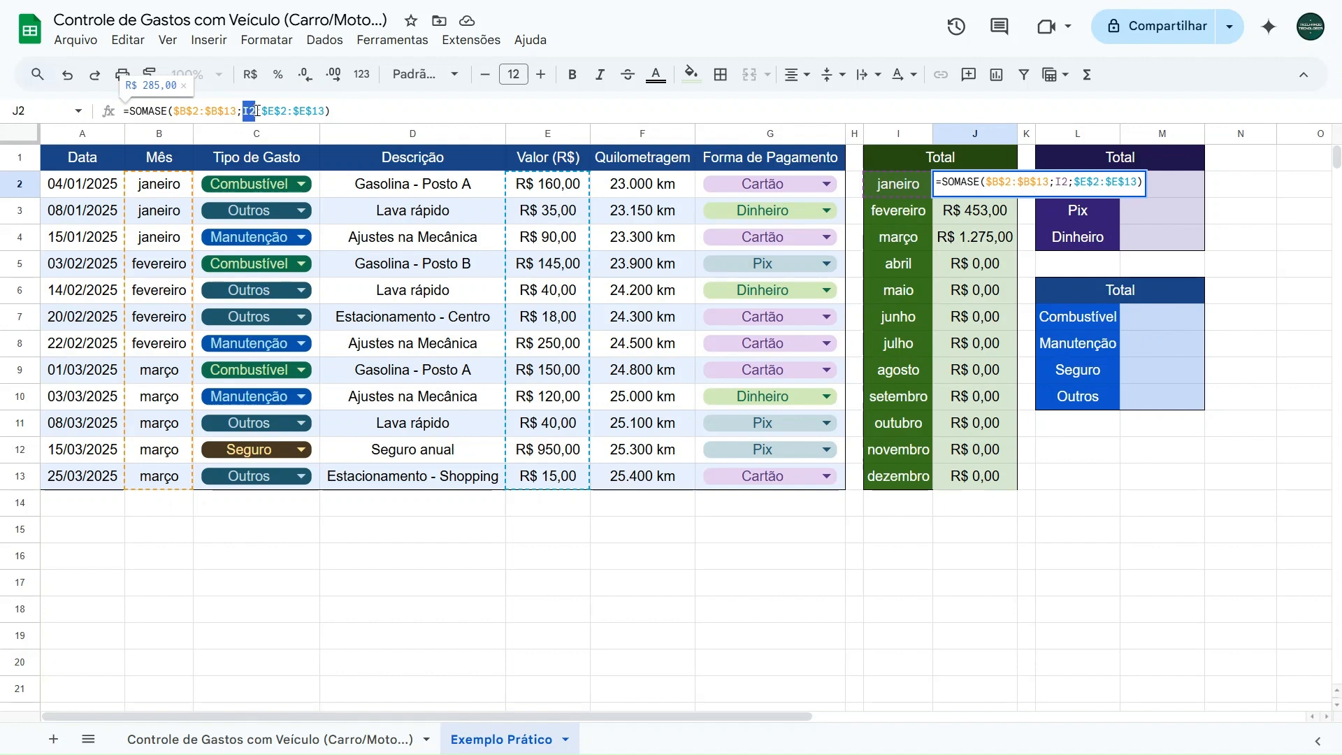
{"action": "key", "text": "Escape"}
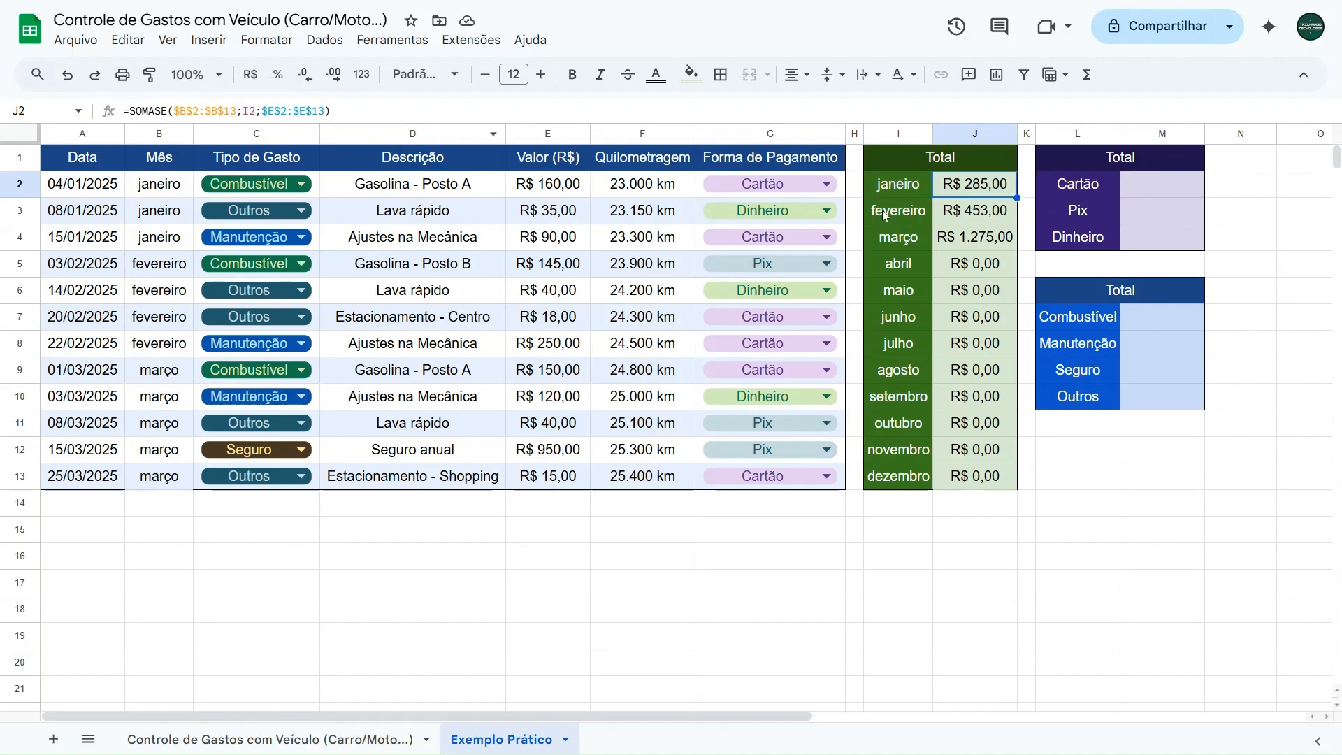
{"action": "left_click", "coordinate": [900, 190]}
{"action": "left_click", "coordinate": [959, 187]}
{"action": "double_click", "coordinate": [248, 111]}
{"action": "key", "text": "Return"}
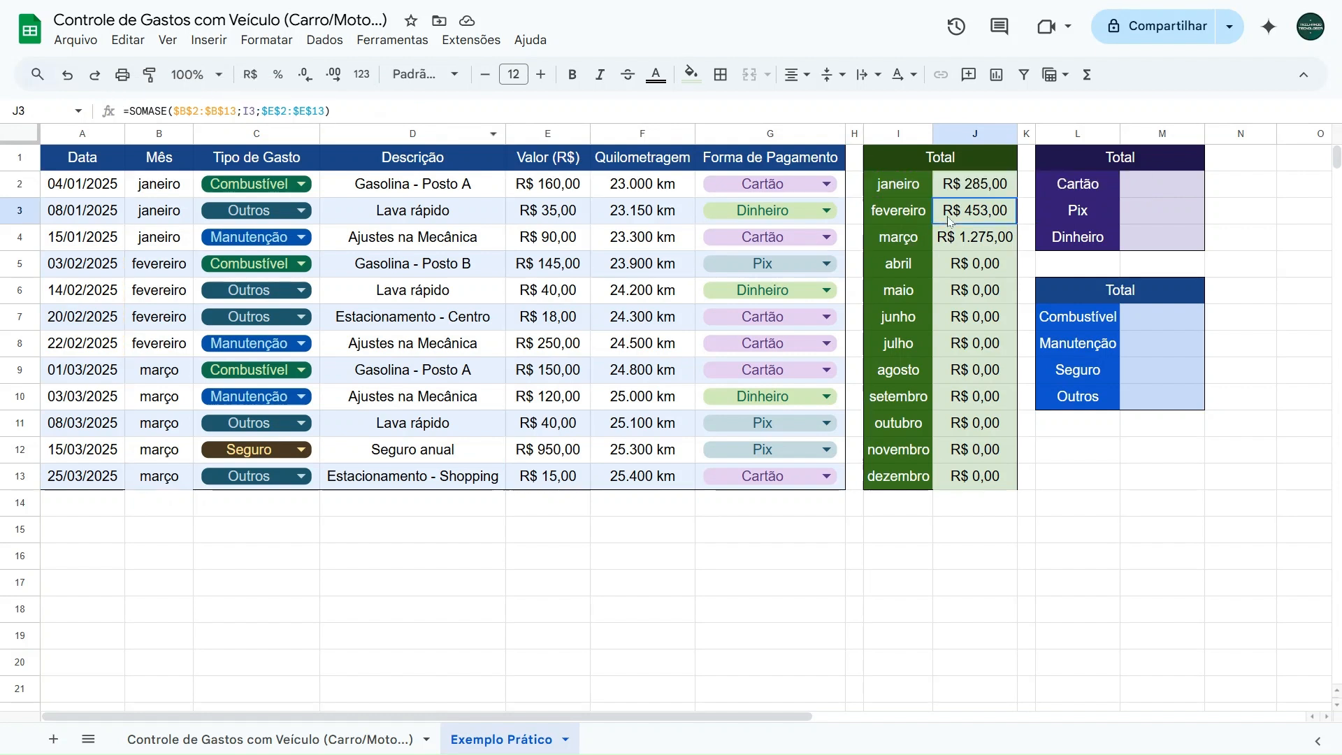
{"action": "double_click", "coordinate": [243, 108]}
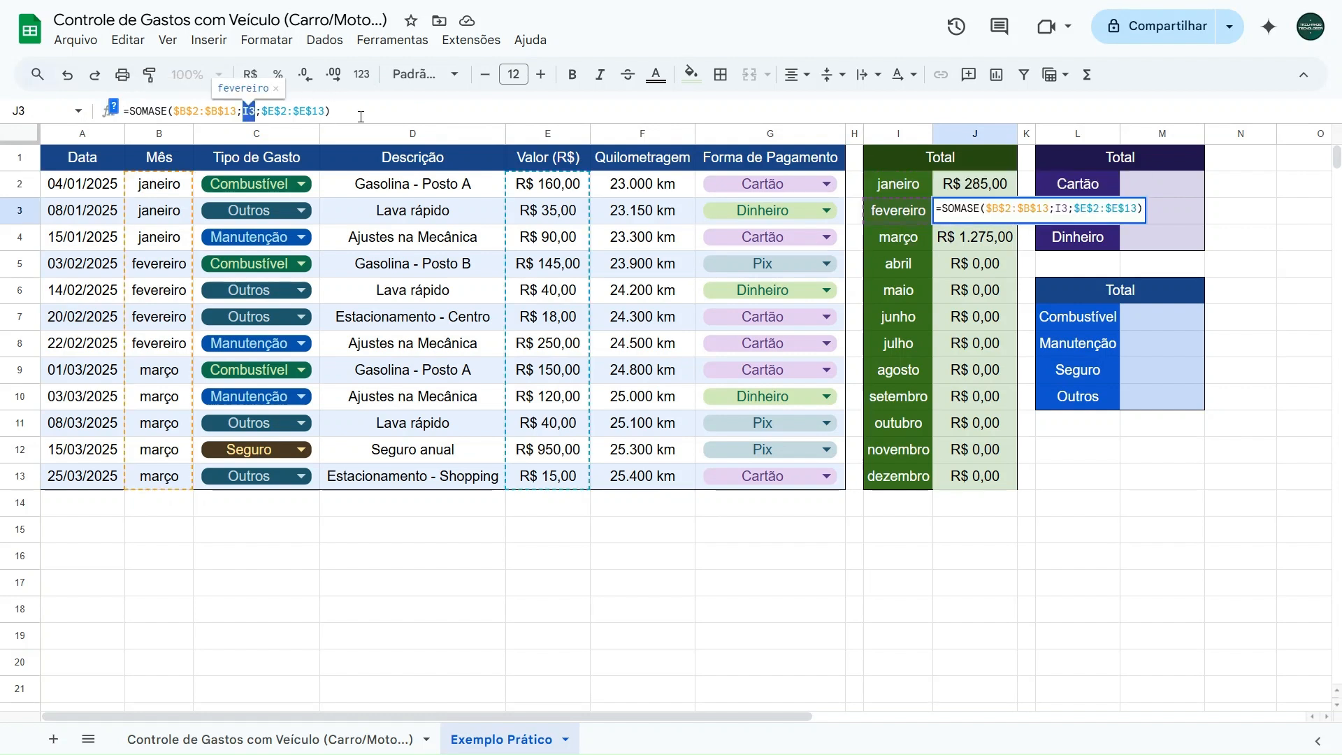
{"action": "key", "text": "Return"}
{"action": "key", "text": "Down"}
{"action": "key", "text": "Down"}
{"action": "key", "text": "Down"}
{"action": "key", "text": "Down"}
- Check the March total in J4 against the sum of E9:E13
{"action": "left_click", "coordinate": [984, 246]}
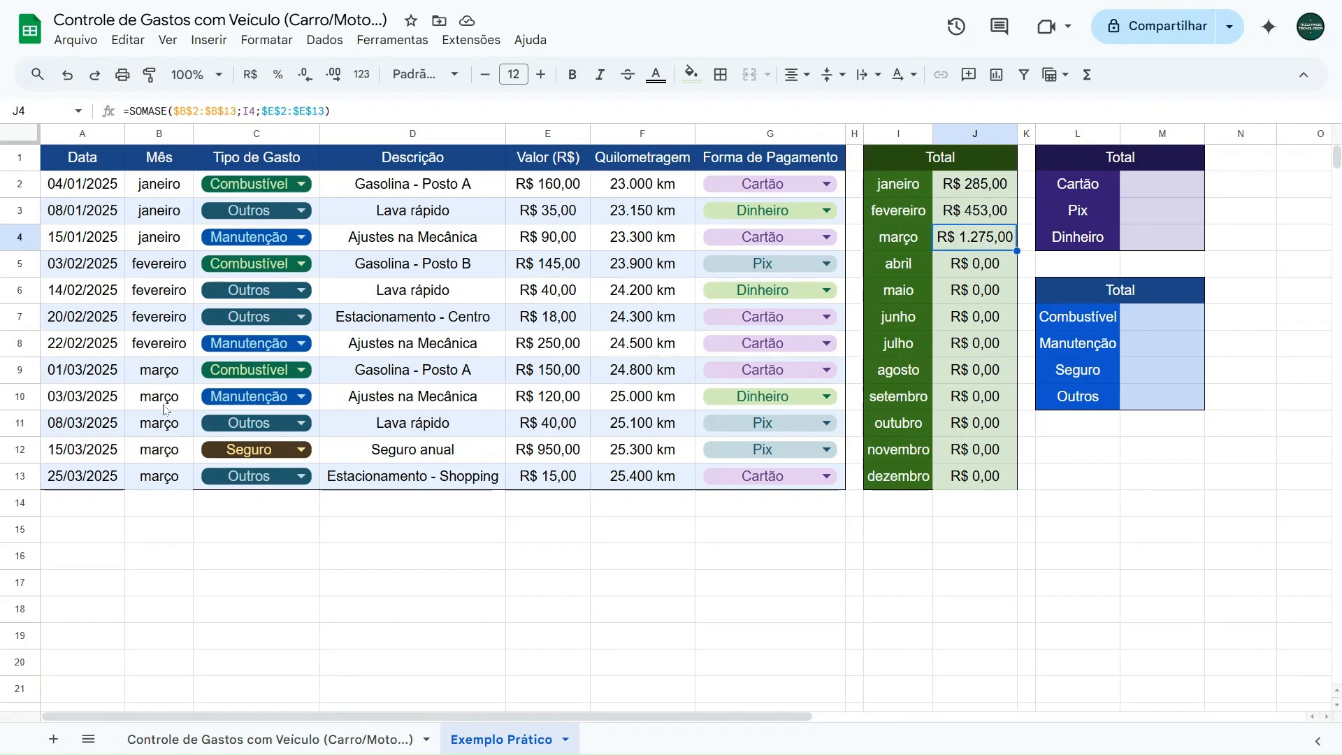
{"action": "left_click", "coordinate": [573, 371]}
{"action": "left_click_drag", "start_coordinate": [572, 404], "coordinate": [573, 477]}
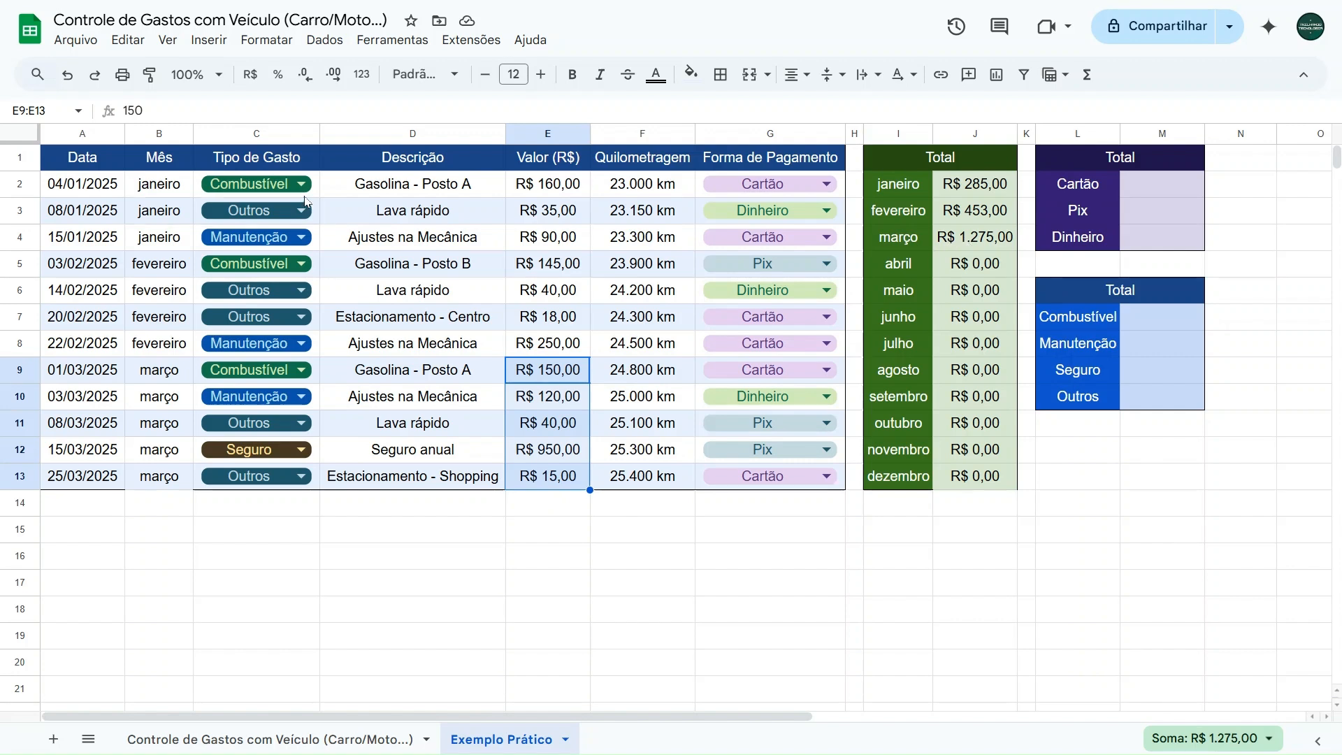
- Change the date in A2 to 01/03/2025 and check the March total against the sum of E9:E13 and E2
{"action": "double_click", "coordinate": [103, 184]}
{"action": "left_click", "coordinate": [179, 214]}
{"action": "left_click", "coordinate": [180, 215]}
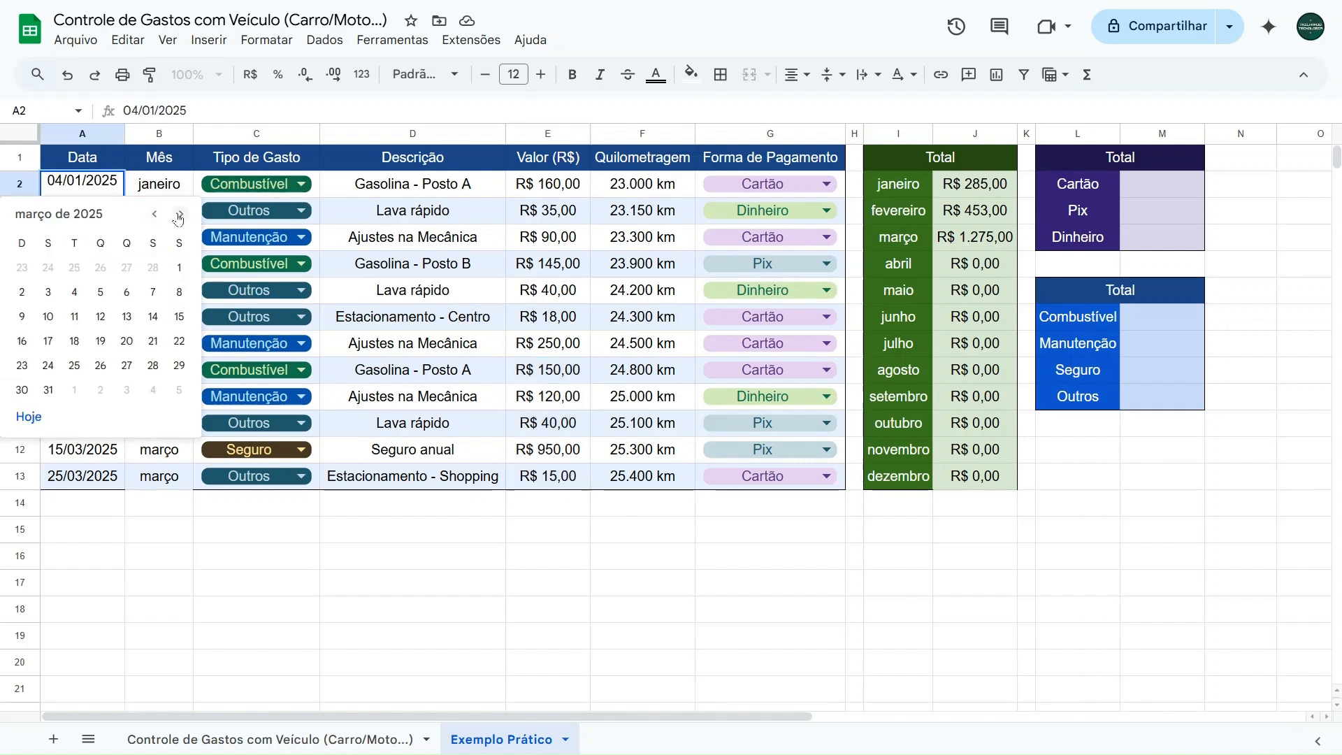
{"action": "left_click", "coordinate": [177, 269]}
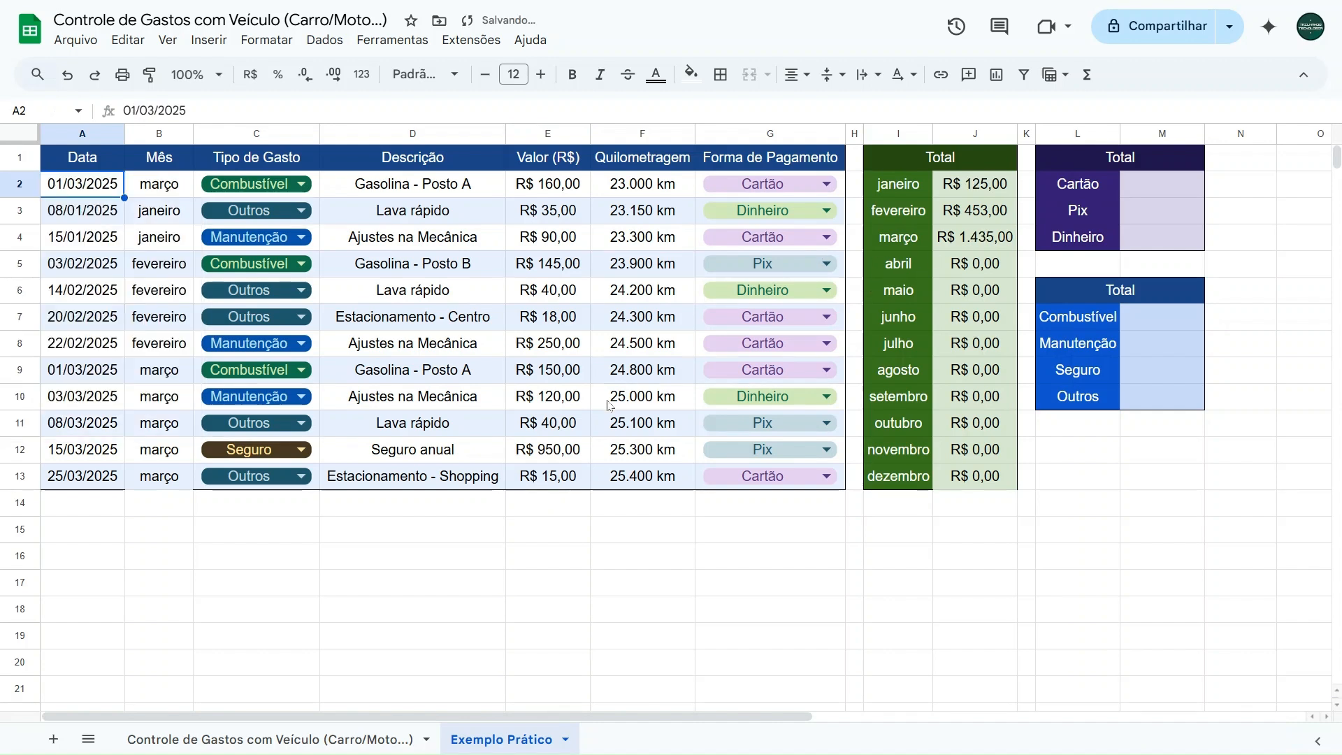
{"action": "left_click_drag", "start_coordinate": [548, 475], "coordinate": [552, 371]}
{"action": "left_click", "coordinate": [549, 187], "text": "ctrl"}
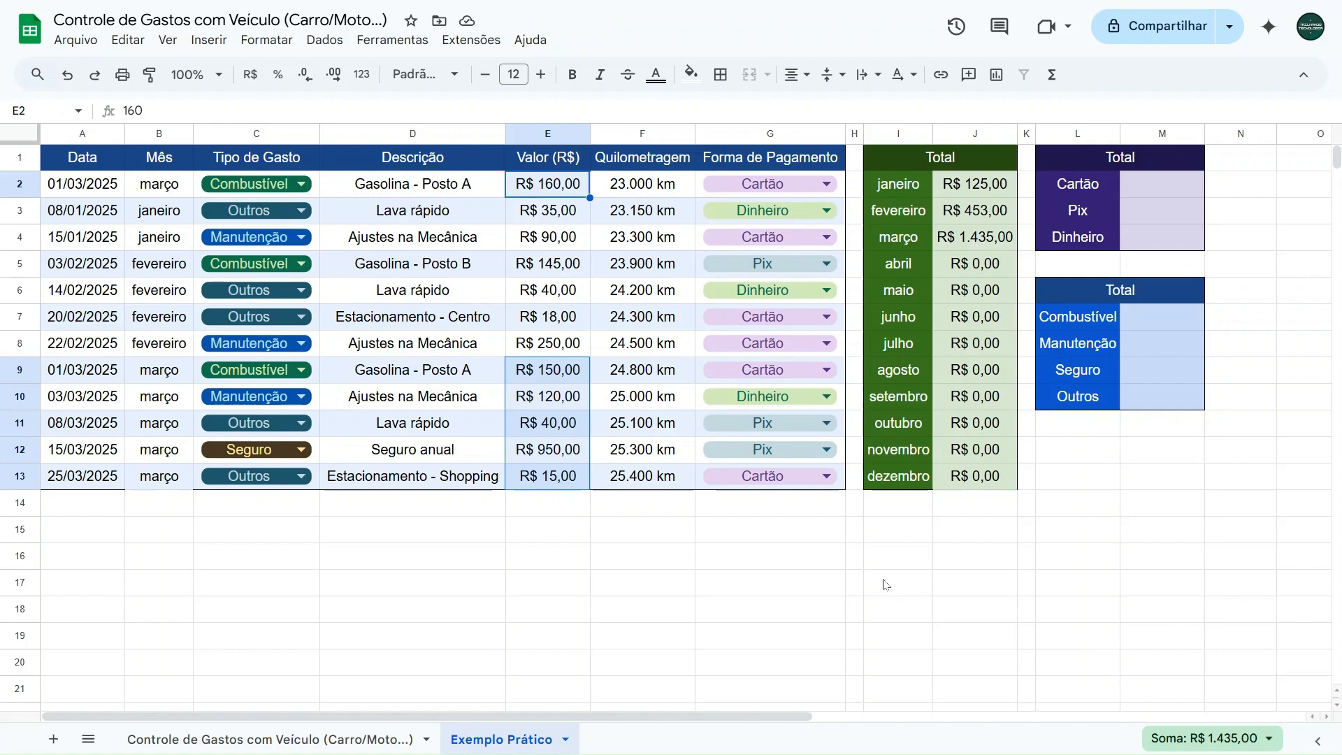
{"action": "left_click", "coordinate": [636, 530]}
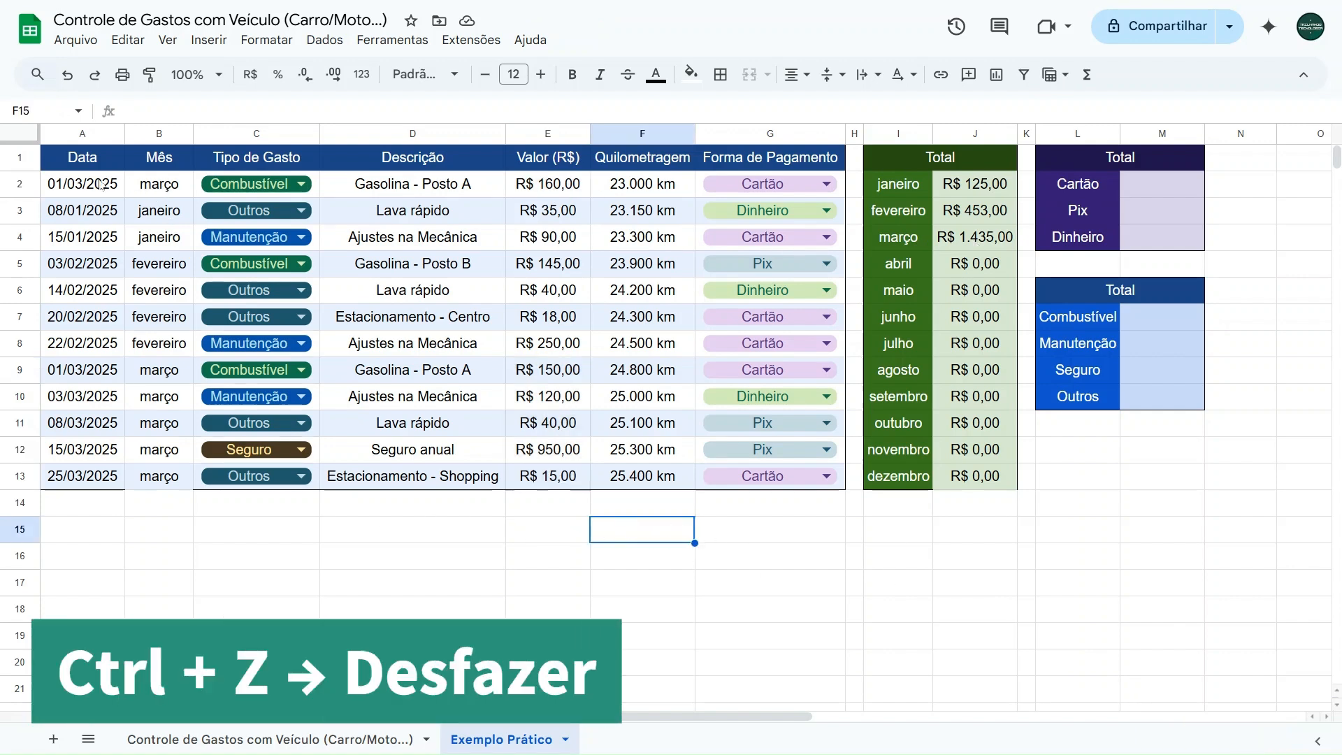
- Undo the date change in A2 and review the monthly total formulas in J2:J4
{"action": "key", "text": "ctrl+z"}
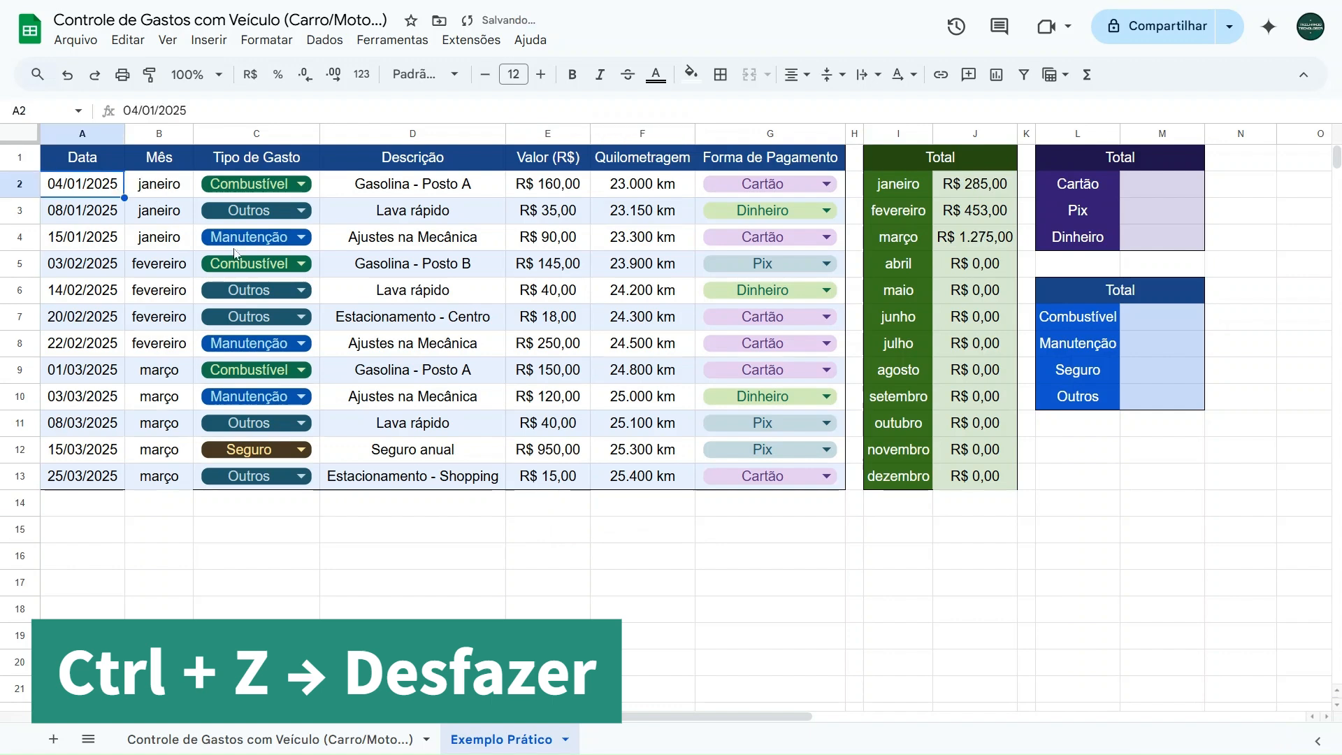
{"action": "left_click", "coordinate": [667, 530]}
{"action": "left_click", "coordinate": [984, 183]}
{"action": "left_click", "coordinate": [980, 214]}
{"action": "left_click", "coordinate": [976, 243]}
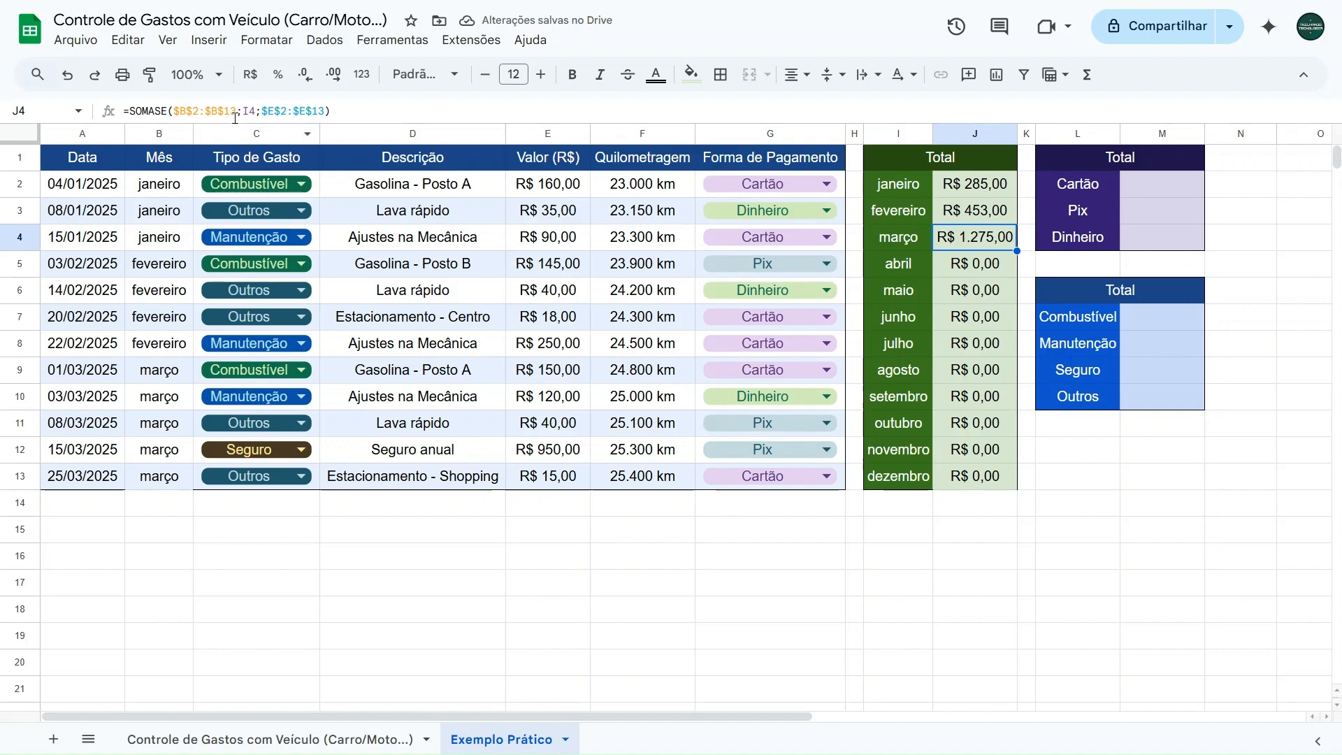
{"action": "left_click_drag", "start_coordinate": [105, 513], "coordinate": [108, 664]}
- Extend the ranges in J2's SOMASE formula to row 50, as $B$2:$B$50 and $E$2:$E$50
{"action": "left_click", "coordinate": [988, 188]}
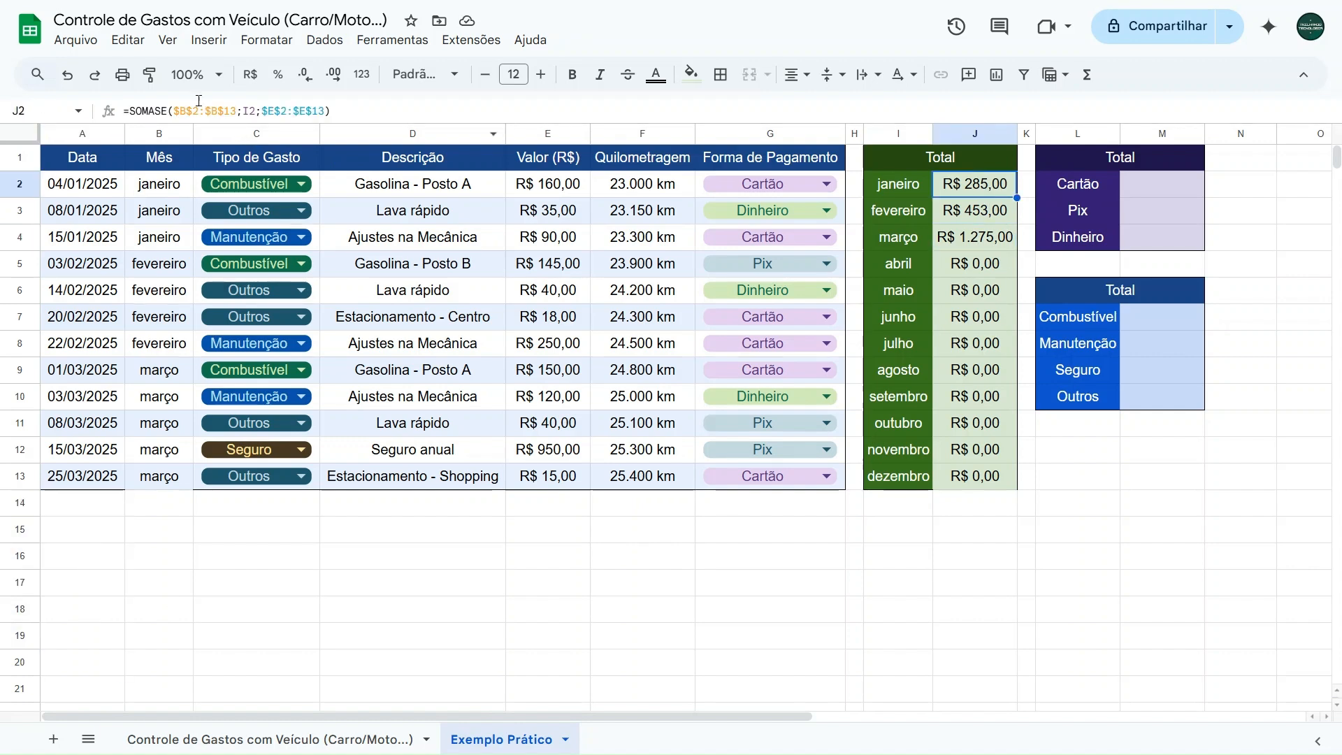
{"action": "left_click", "coordinate": [236, 108]}
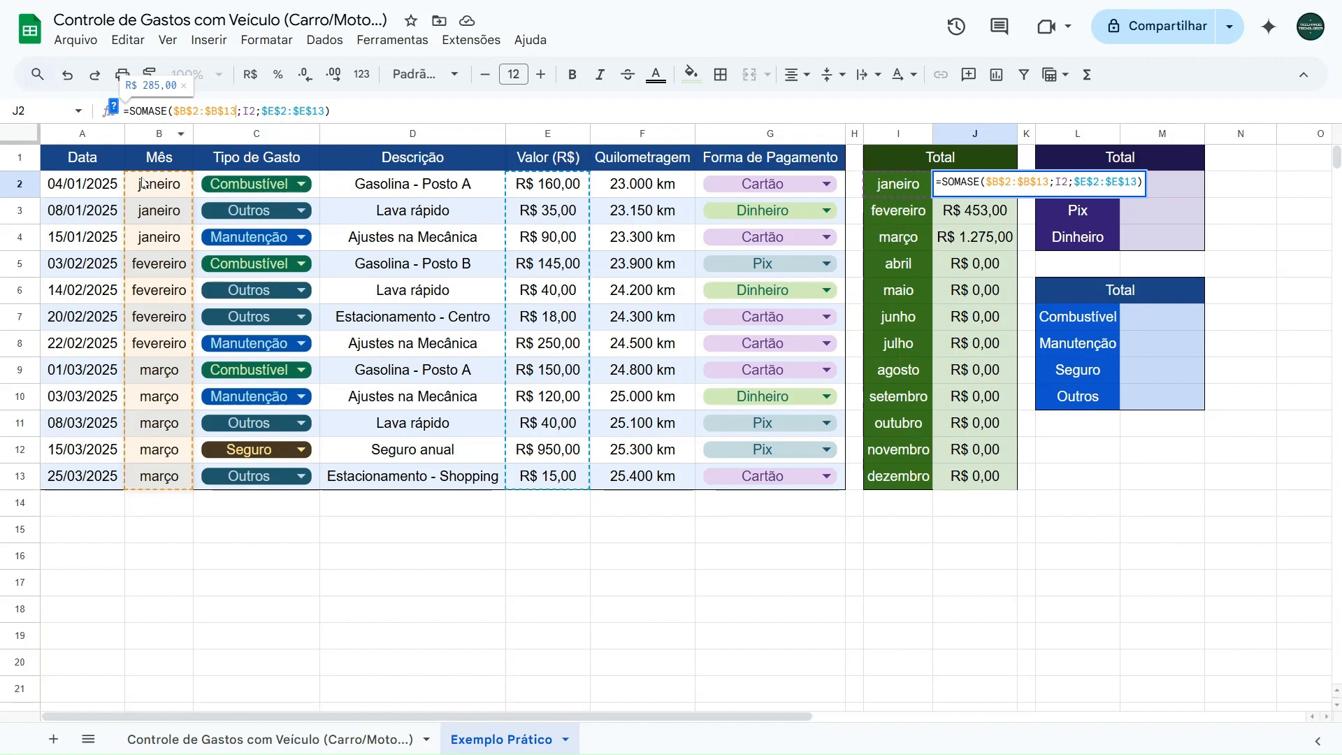
{"action": "double_click", "coordinate": [229, 110]}
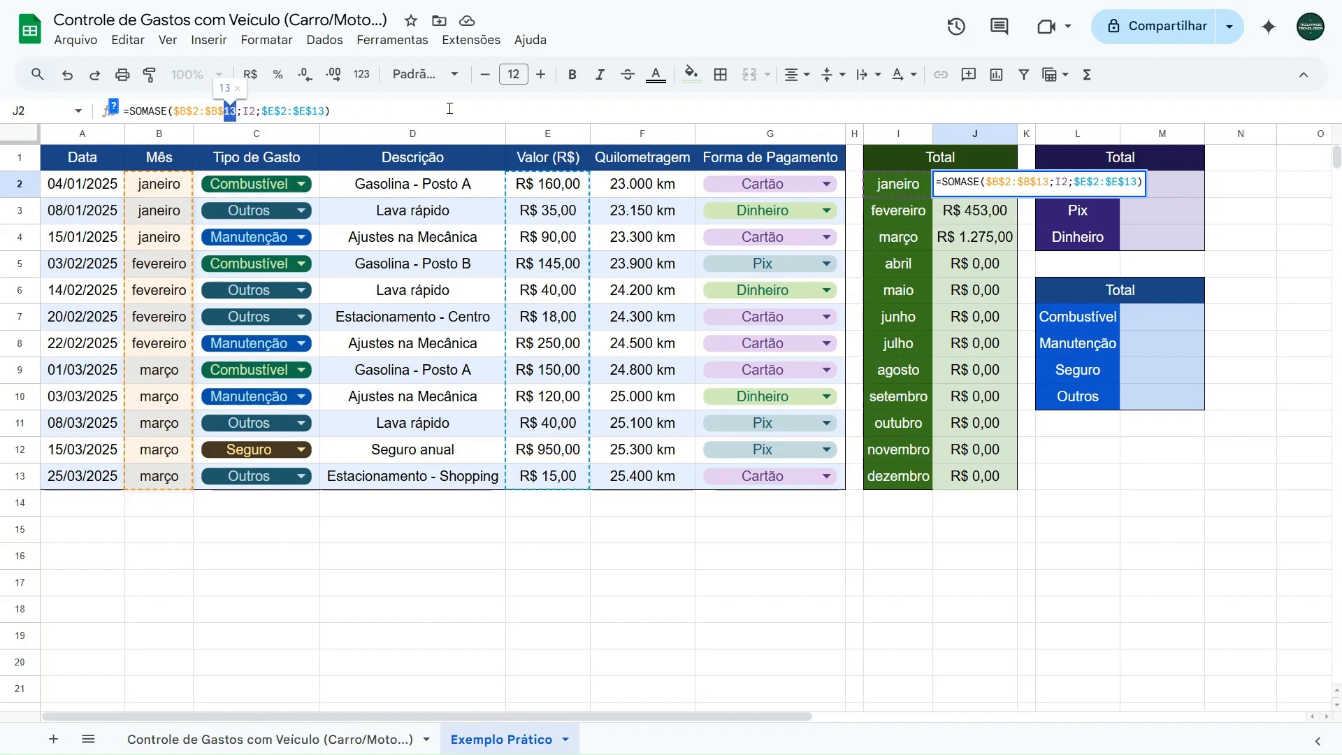
{"action": "type", "text": "50"}
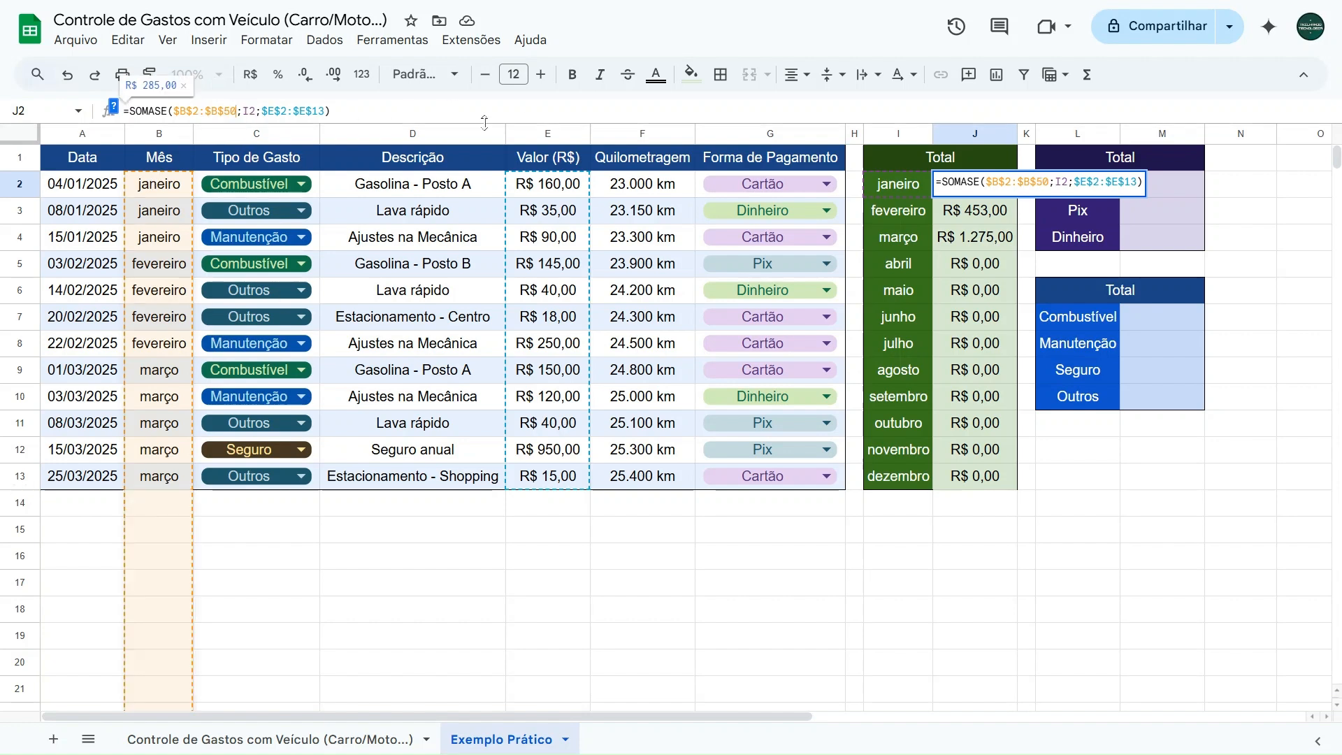
{"action": "double_click", "coordinate": [320, 111]}
{"action": "type", "text": "50"}
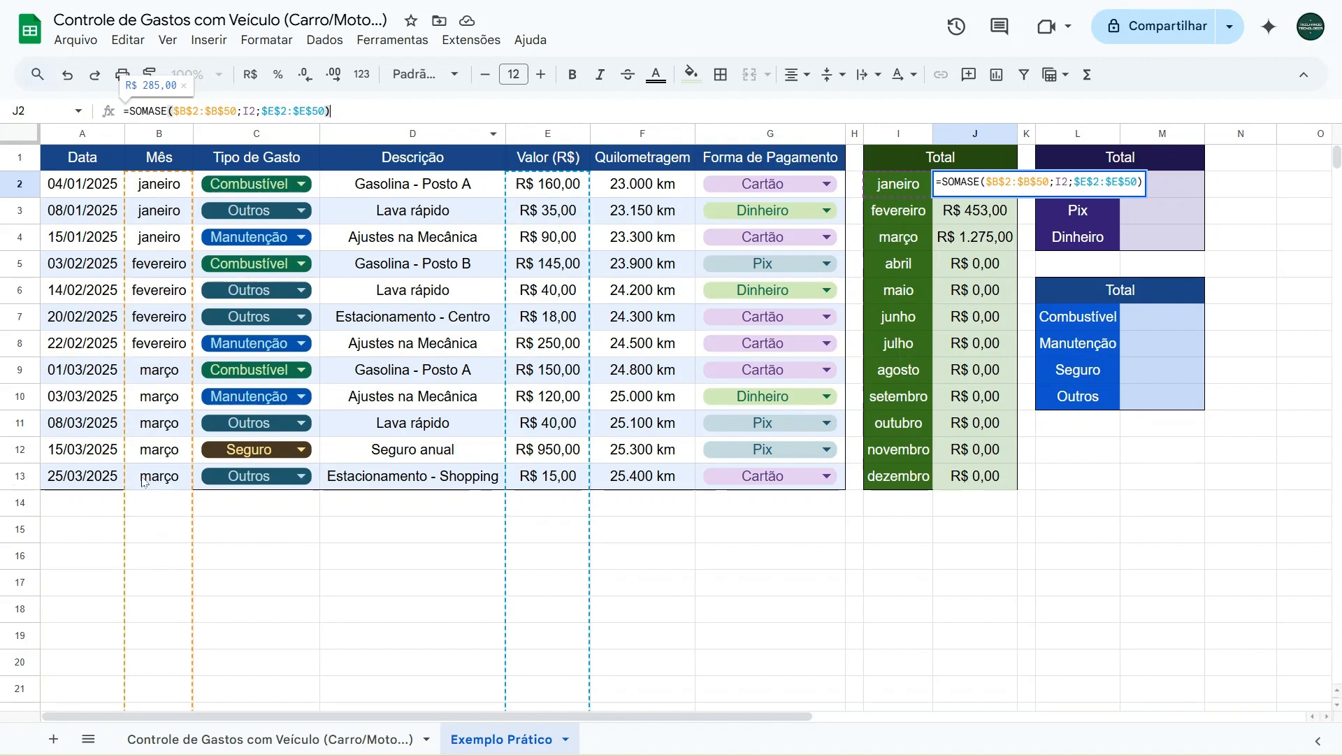
{"action": "scroll", "coordinate": [135, 622], "scroll_direction": "down", "scroll_amount": 3}
{"action": "scroll", "coordinate": [135, 621], "scroll_direction": "down", "scroll_amount": 10}
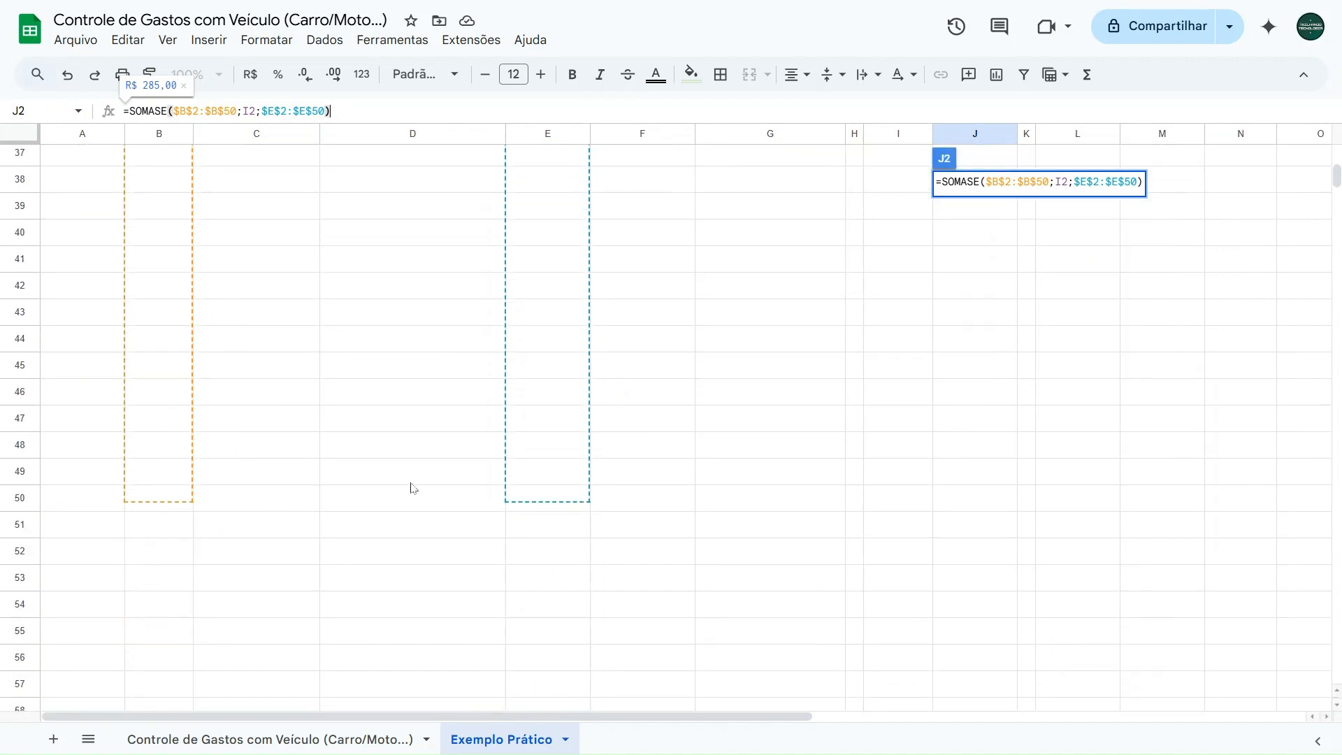
{"action": "scroll", "coordinate": [482, 435], "scroll_direction": "up", "scroll_amount": 12}
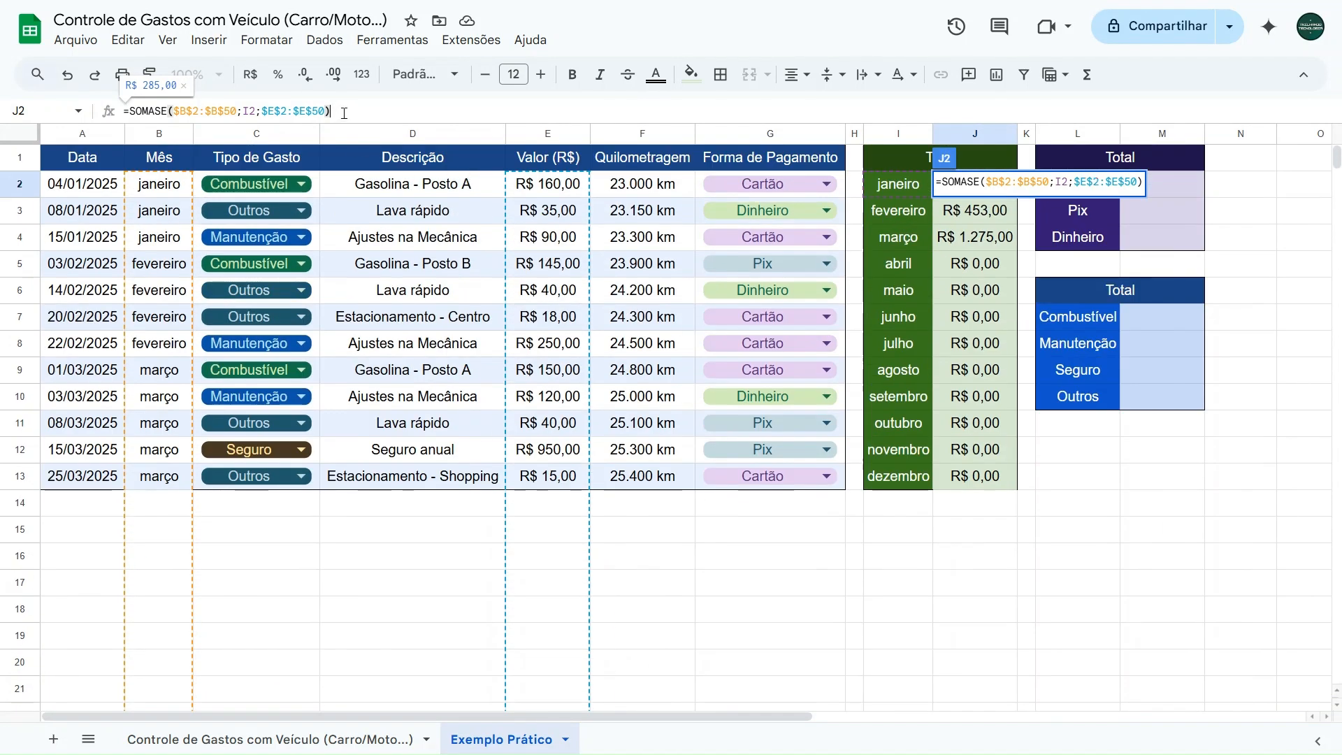
{"action": "key", "text": "Return"}
- Fill J2's updated SOMASE formula down to J13 and check the ranges copied into J3 and J4
{"action": "left_click", "coordinate": [1003, 187]}
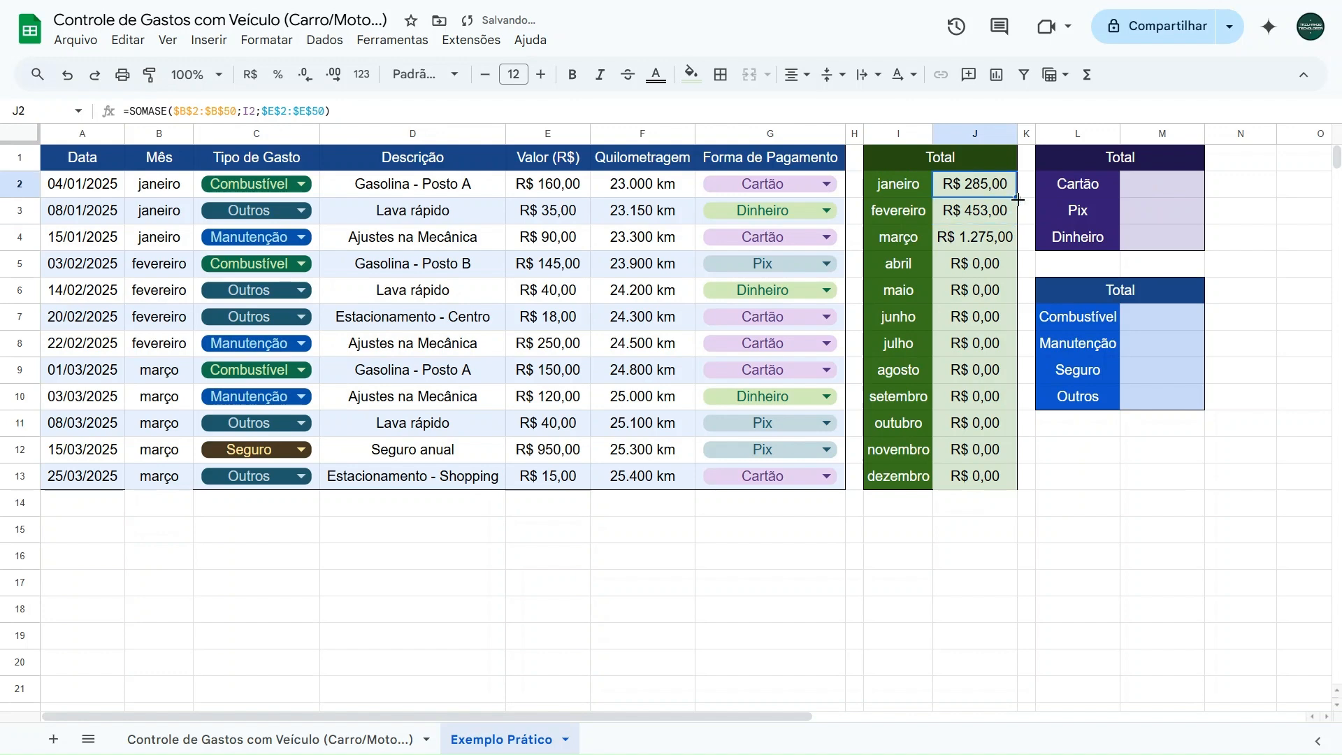
{"action": "left_click_drag", "start_coordinate": [1017, 199], "coordinate": [1010, 481]}
{"action": "left_click", "coordinate": [974, 193]}
{"action": "key", "text": "Down"}
{"action": "key", "text": "Down"}
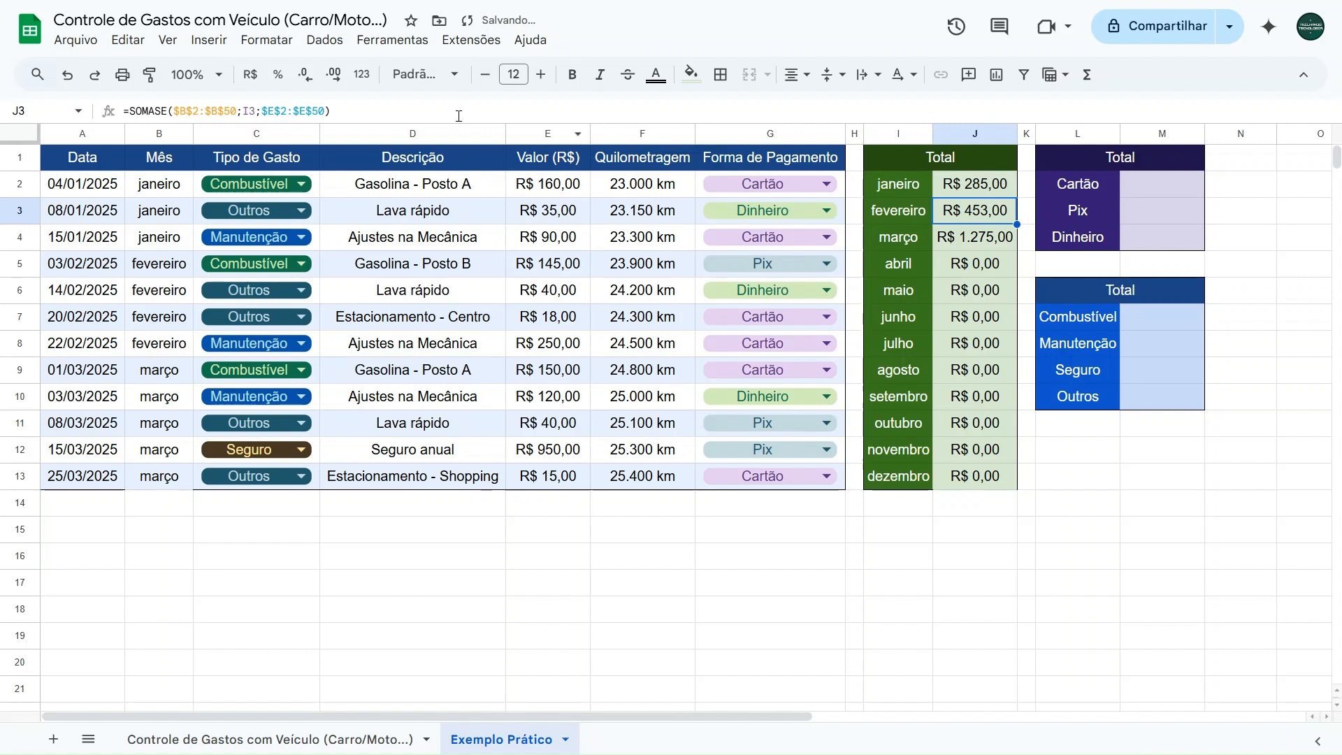
{"action": "left_click", "coordinate": [318, 109]}
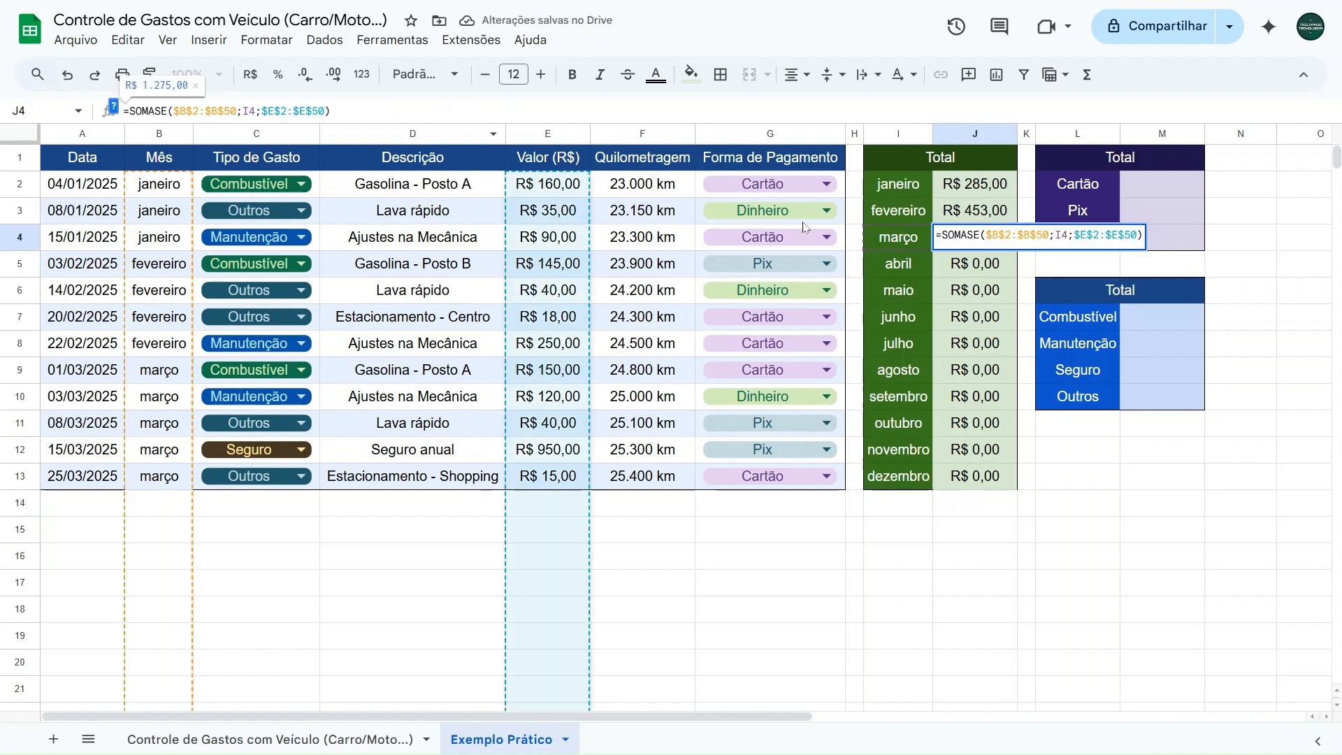
{"action": "key", "text": "Escape"}
{"action": "key", "text": "Up"}
{"action": "key", "text": "Up"}
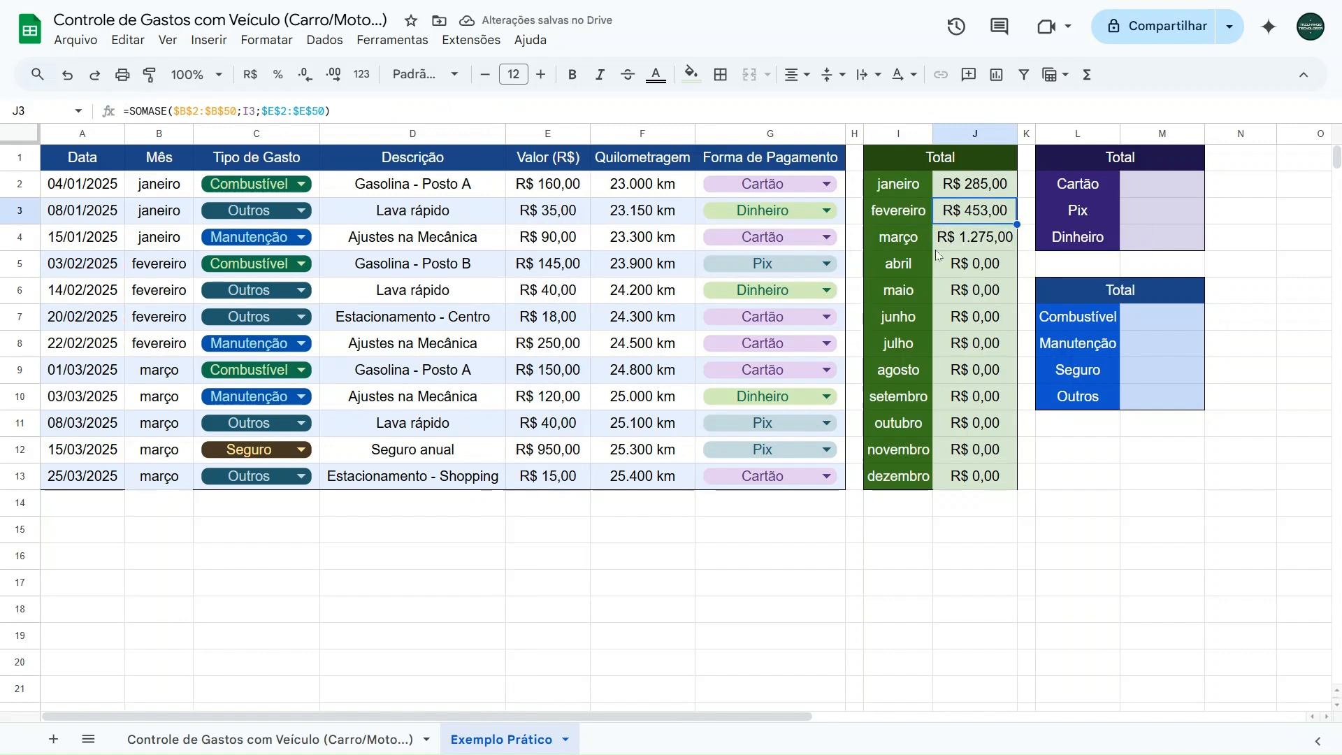
- Review J2's SOMASE formula and the empty total cells for payment method (M2) and expense type (M7)
{"action": "left_click", "coordinate": [319, 110]}
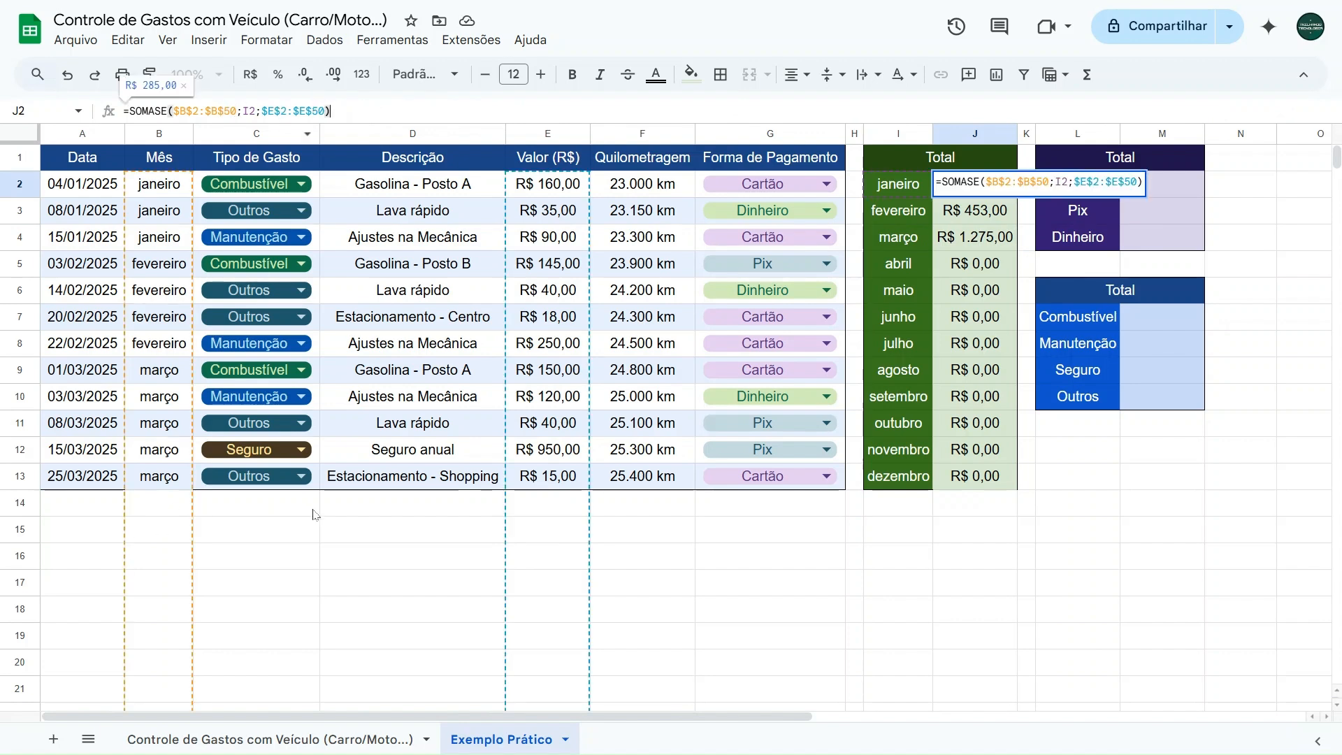
{"action": "key", "text": "Escape"}
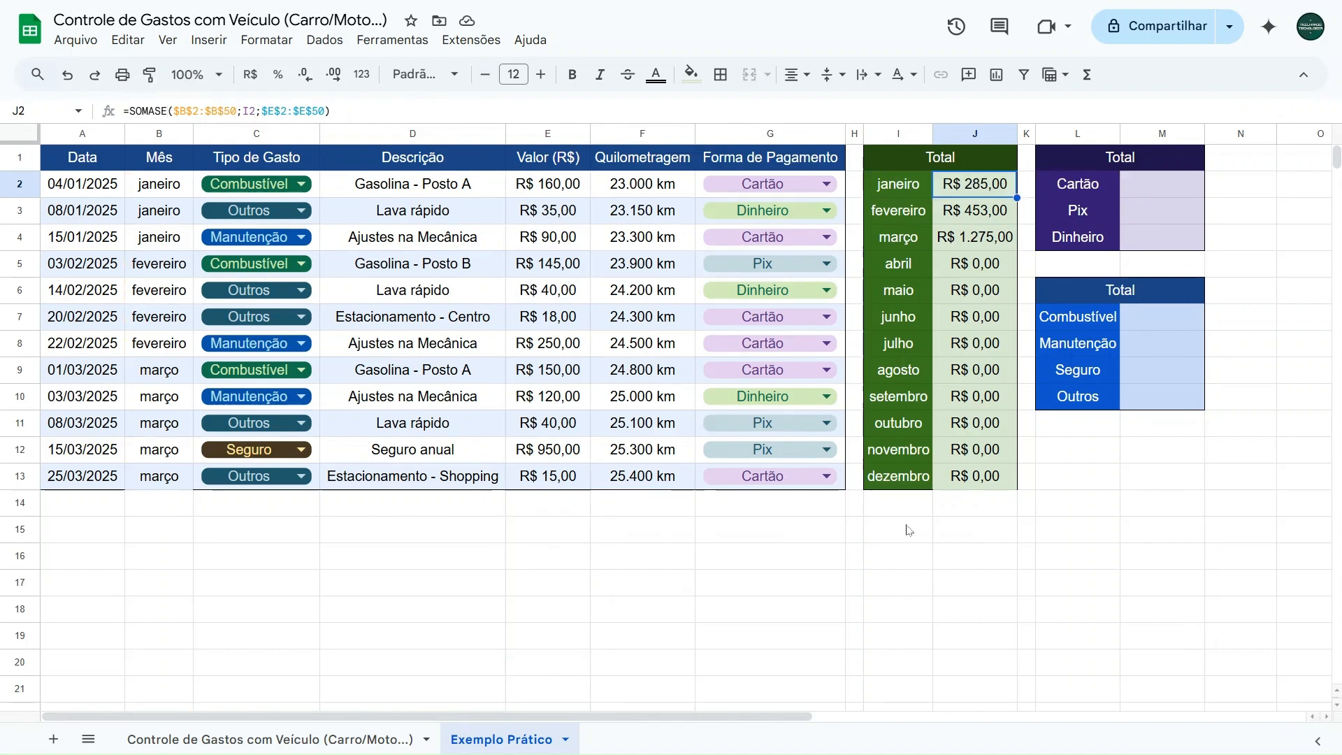
{"action": "left_click", "coordinate": [1139, 187]}
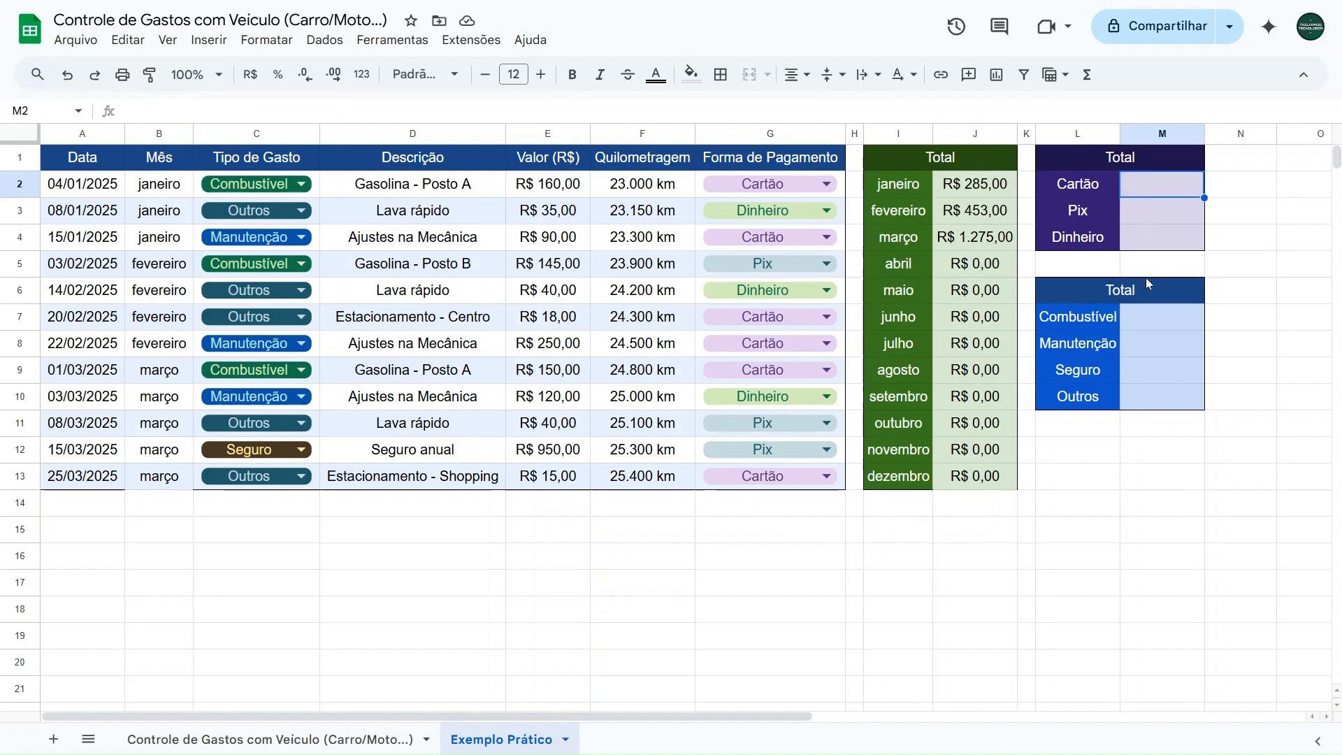
{"action": "left_click", "coordinate": [908, 185]}
{"action": "left_click_drag", "start_coordinate": [976, 224], "coordinate": [994, 318]}
{"action": "left_click", "coordinate": [1159, 185]}
{"action": "left_click", "coordinate": [1146, 322]}
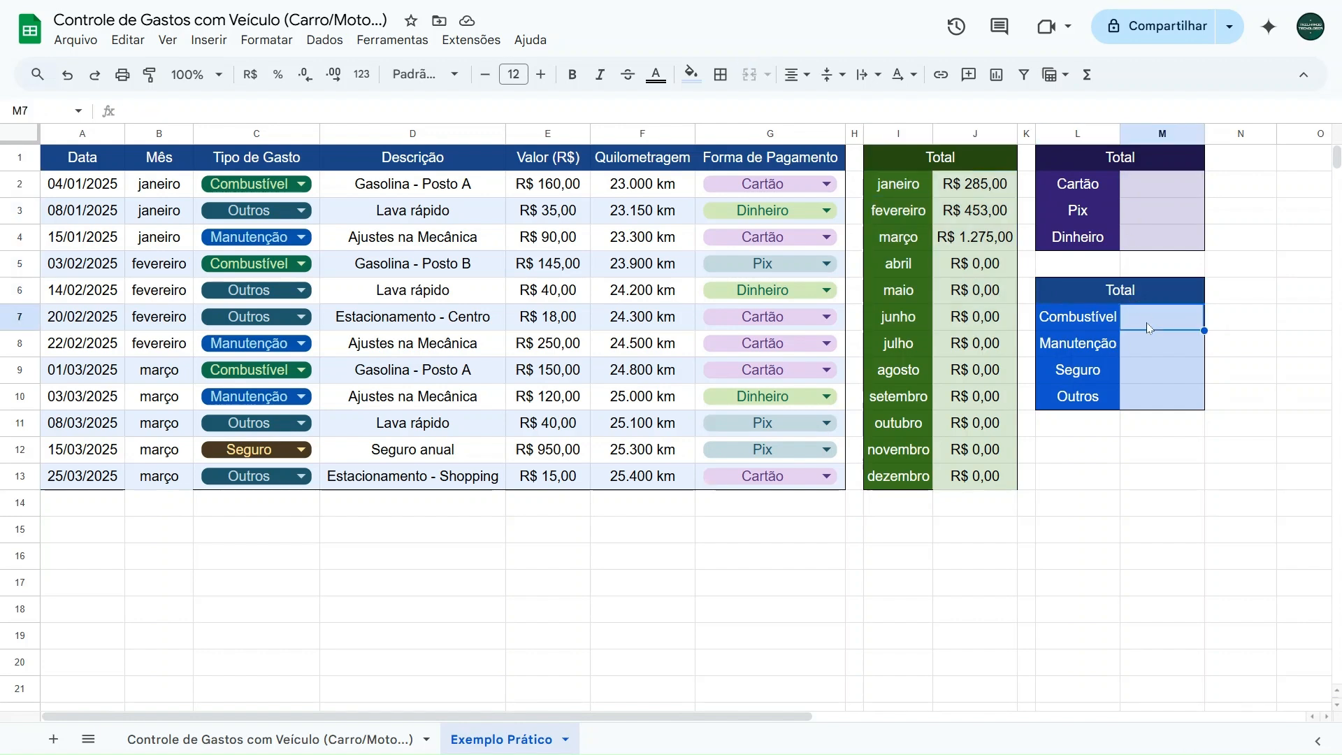
- Start a SOMASE formula in M2 with the payment method column as the absolute criteria range $G$2:$G$13
{"action": "left_click", "coordinate": [1152, 188]}
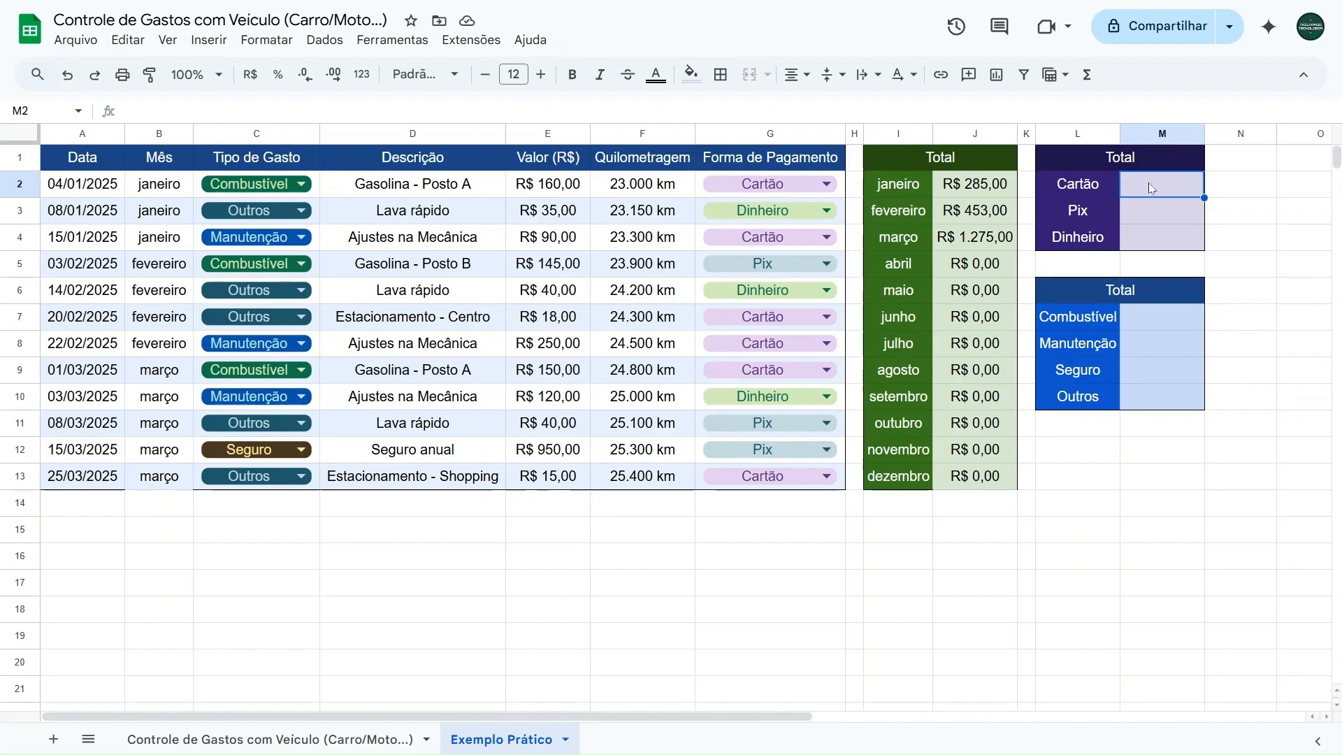
{"action": "type", "text": "=somase"}
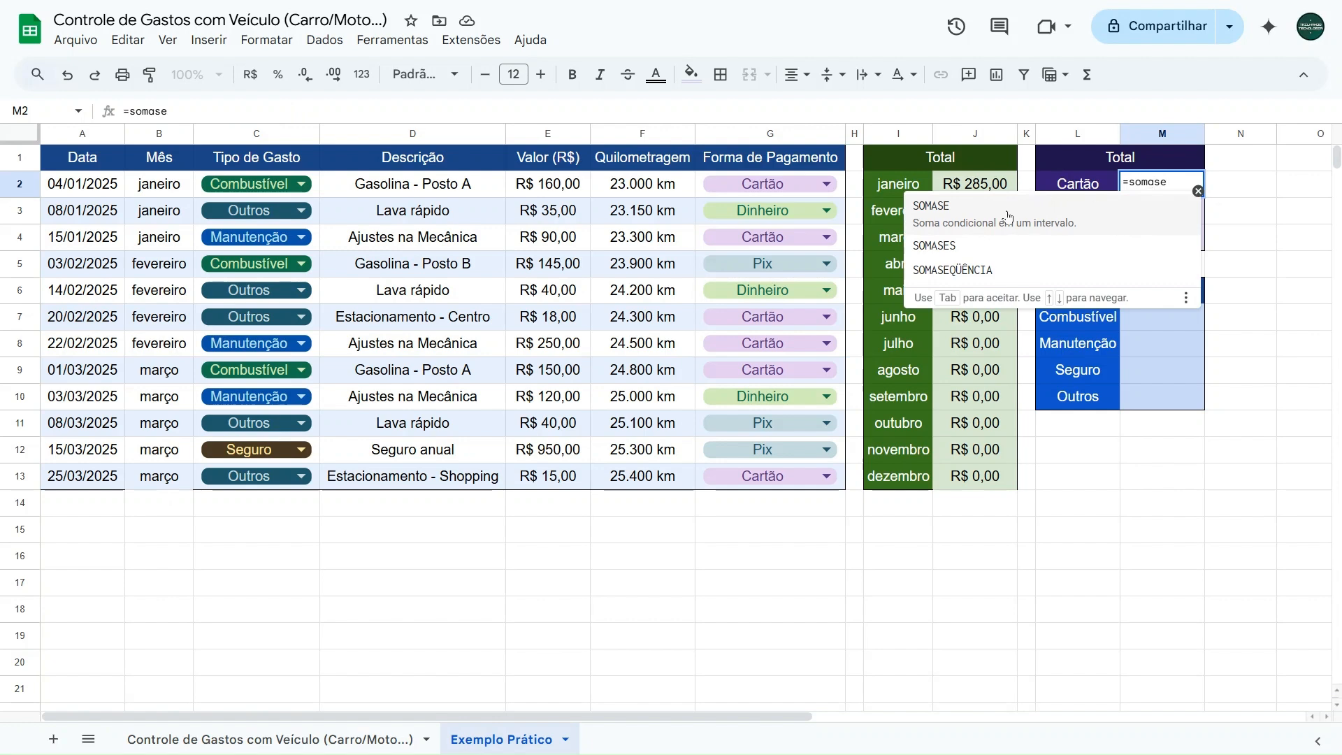
{"action": "left_click", "coordinate": [995, 219]}
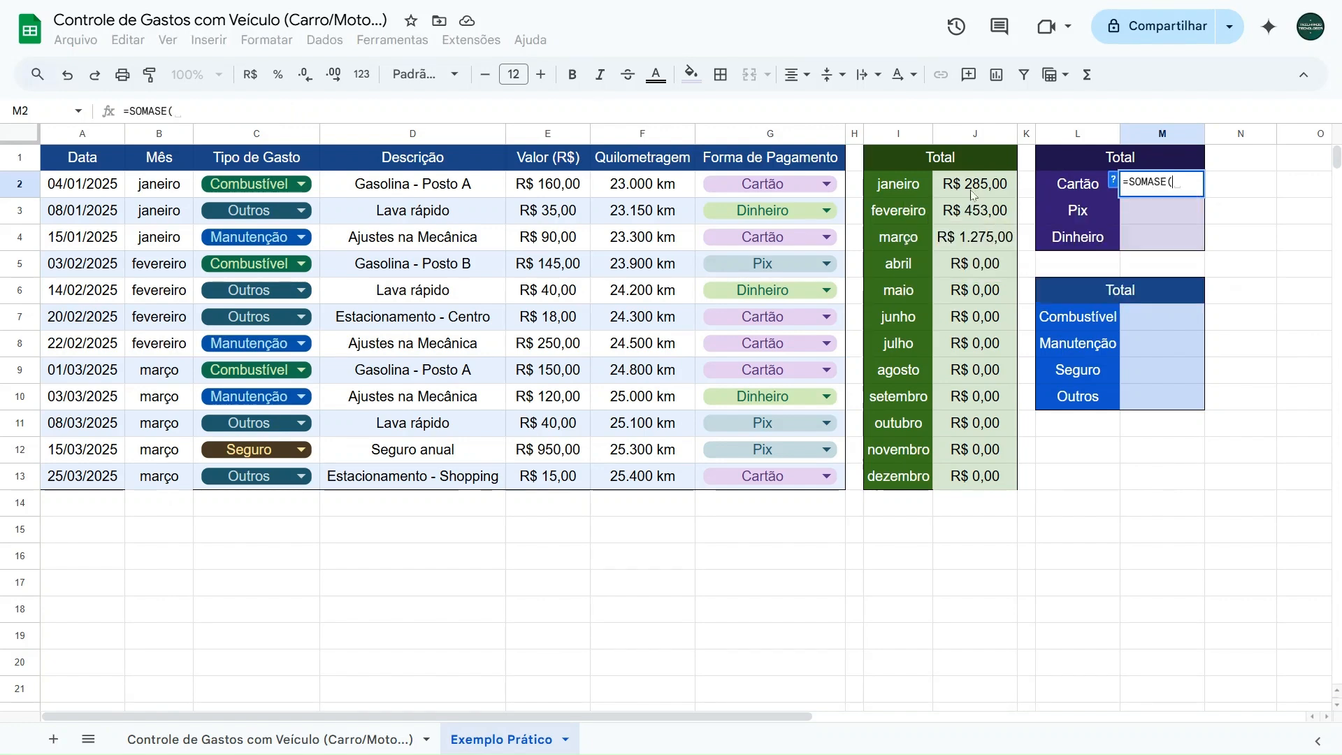
{"action": "left_click", "coordinate": [1113, 180]}
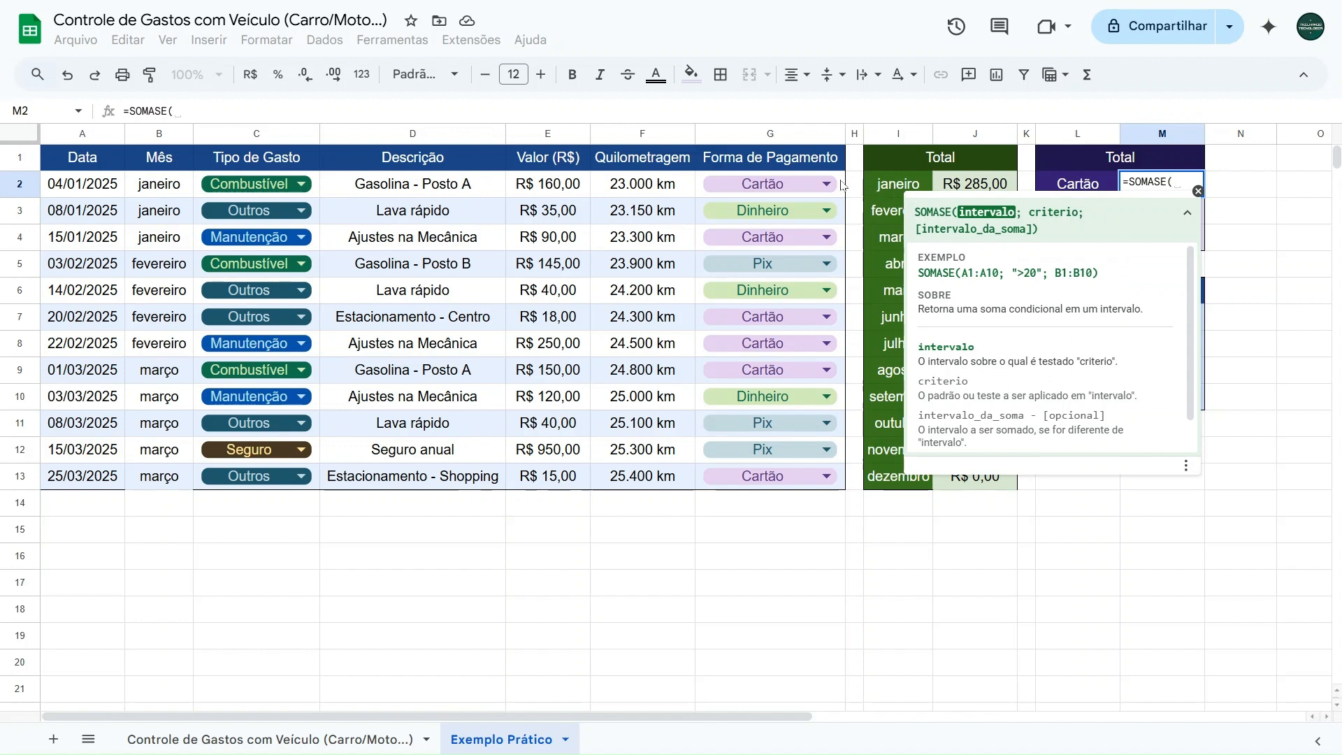
{"action": "left_click_drag", "start_coordinate": [841, 184], "coordinate": [842, 472]}
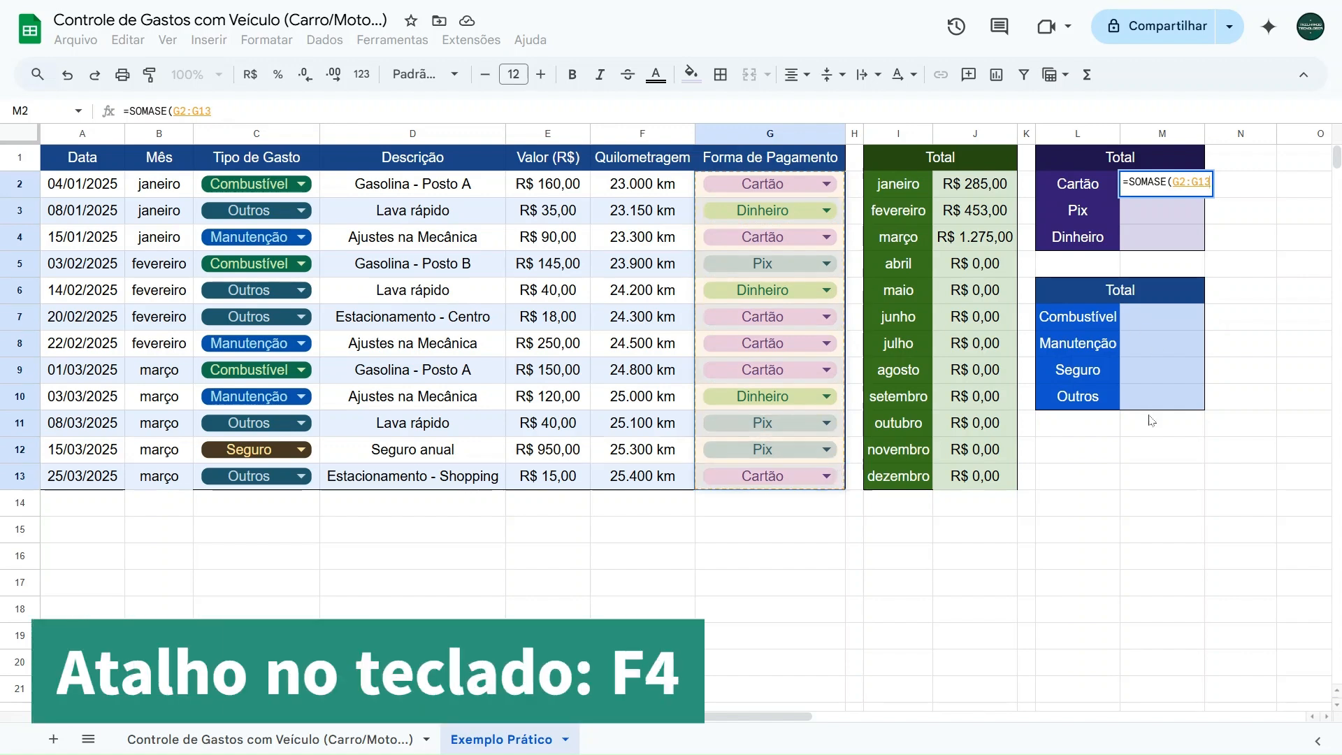
{"action": "key", "text": "F4"}
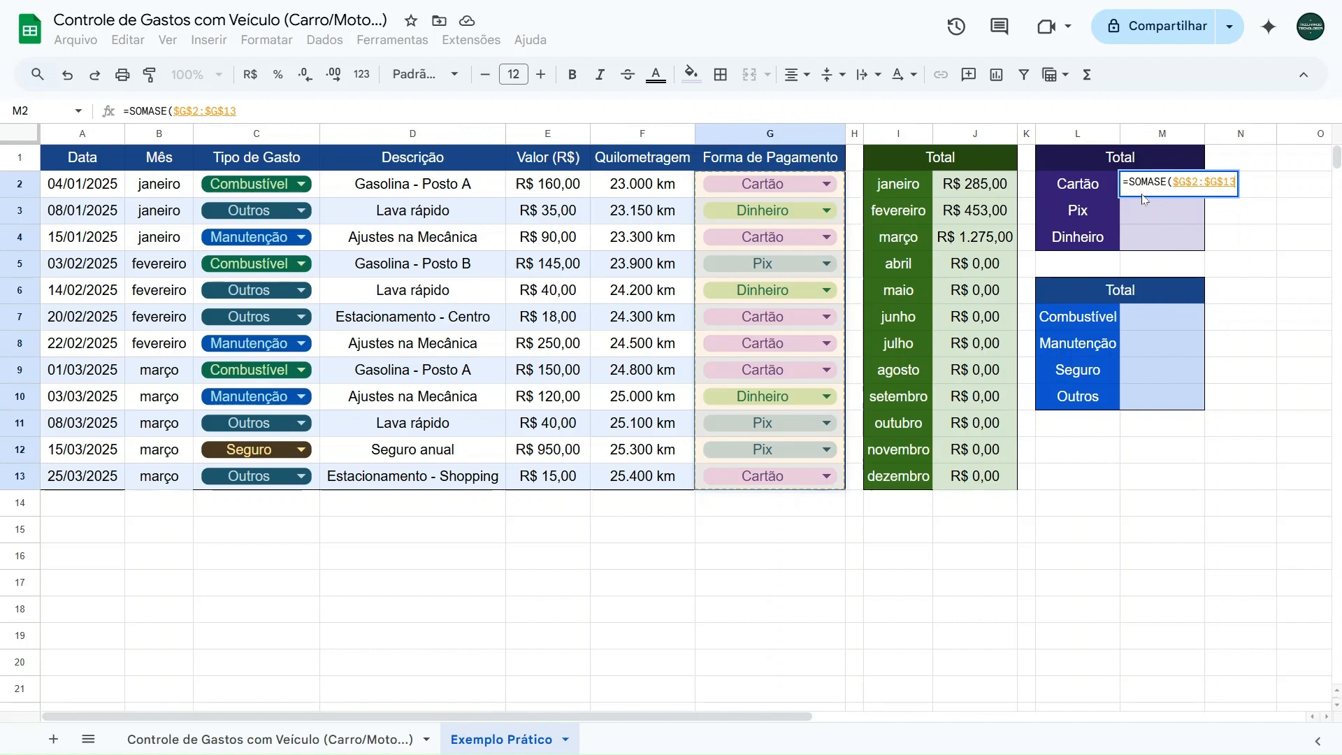
{"action": "type", "text": ";"}
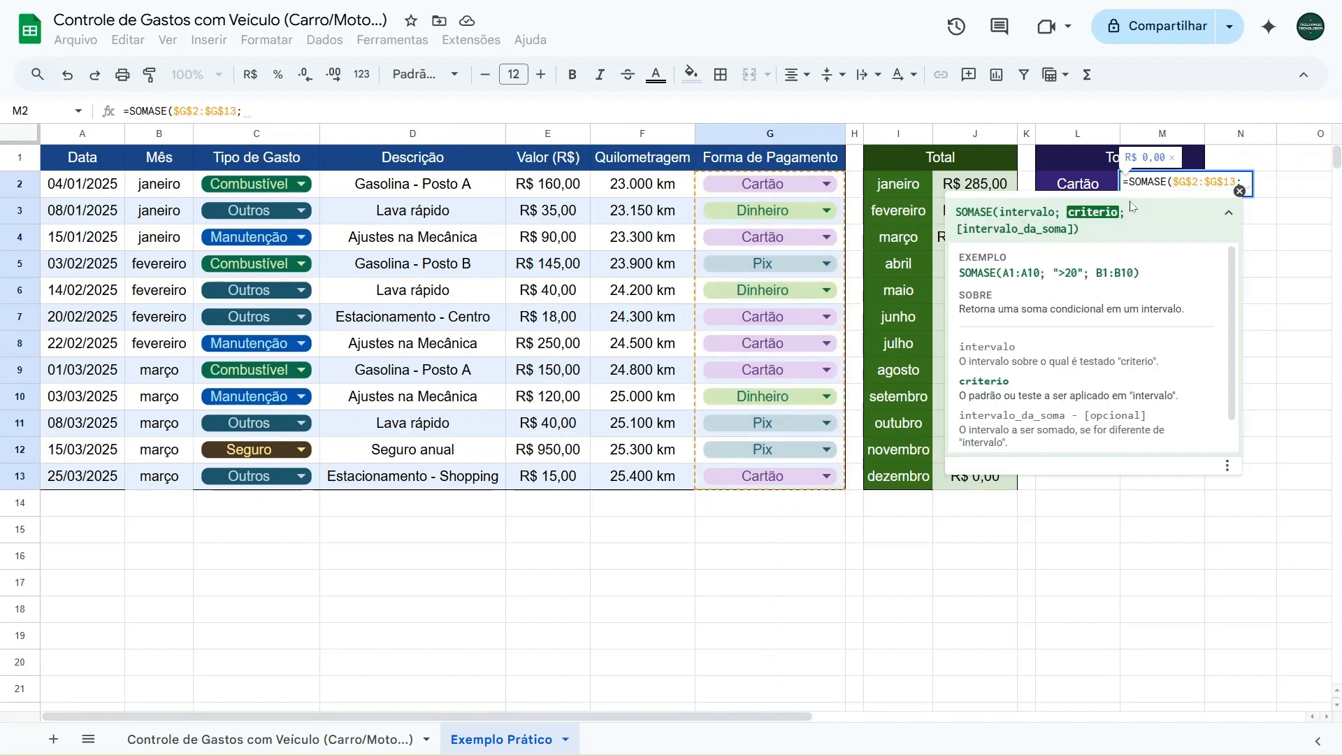
- Complete M2's SOMASE formula with criterion L2 and the absolute sum range $E$2:$E$13
{"action": "left_click", "coordinate": [1086, 186]}
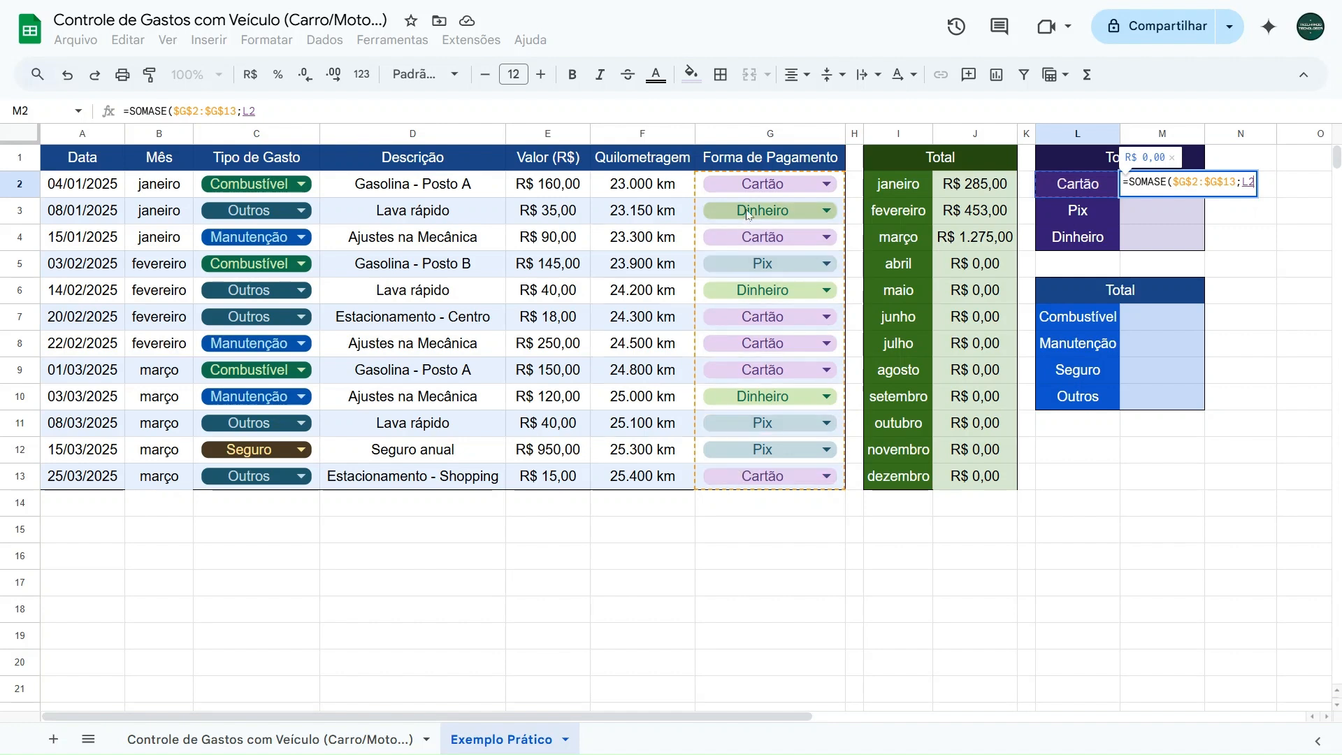
{"action": "left_click", "coordinate": [302, 112]}
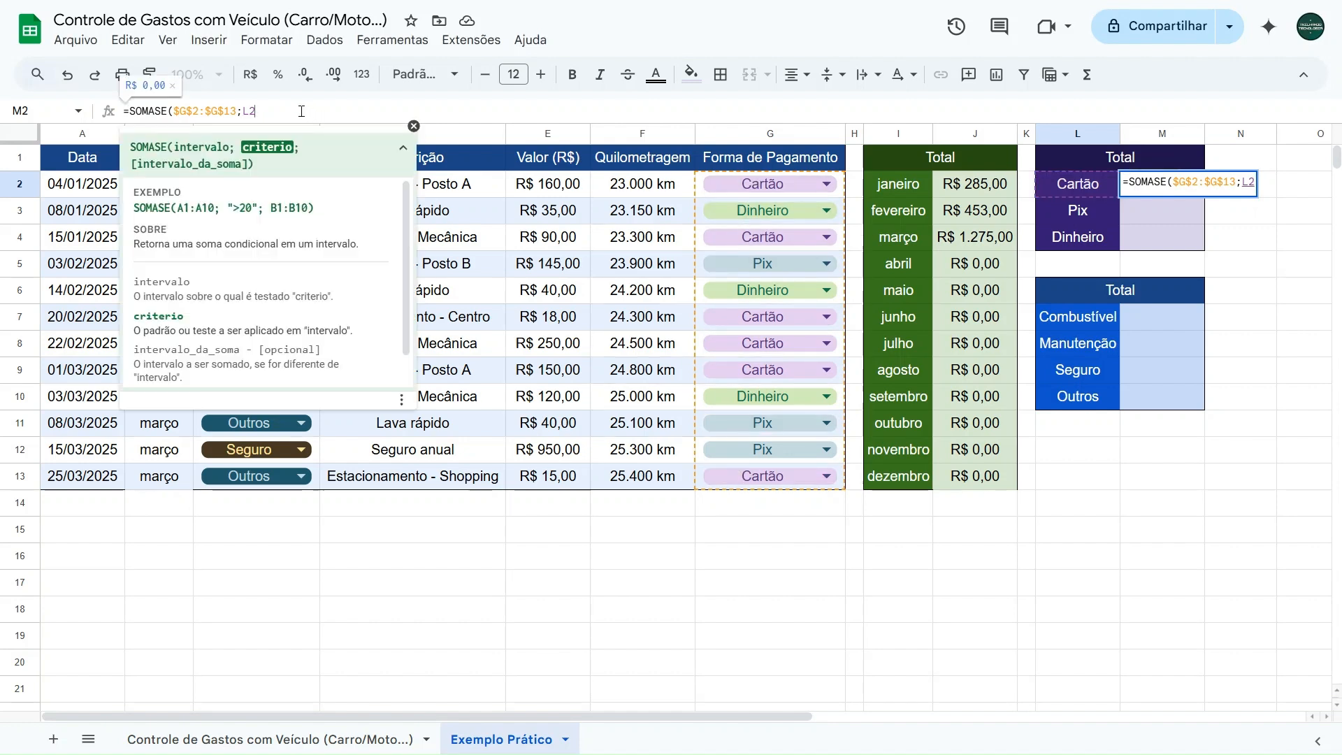
{"action": "type", "text": ";"}
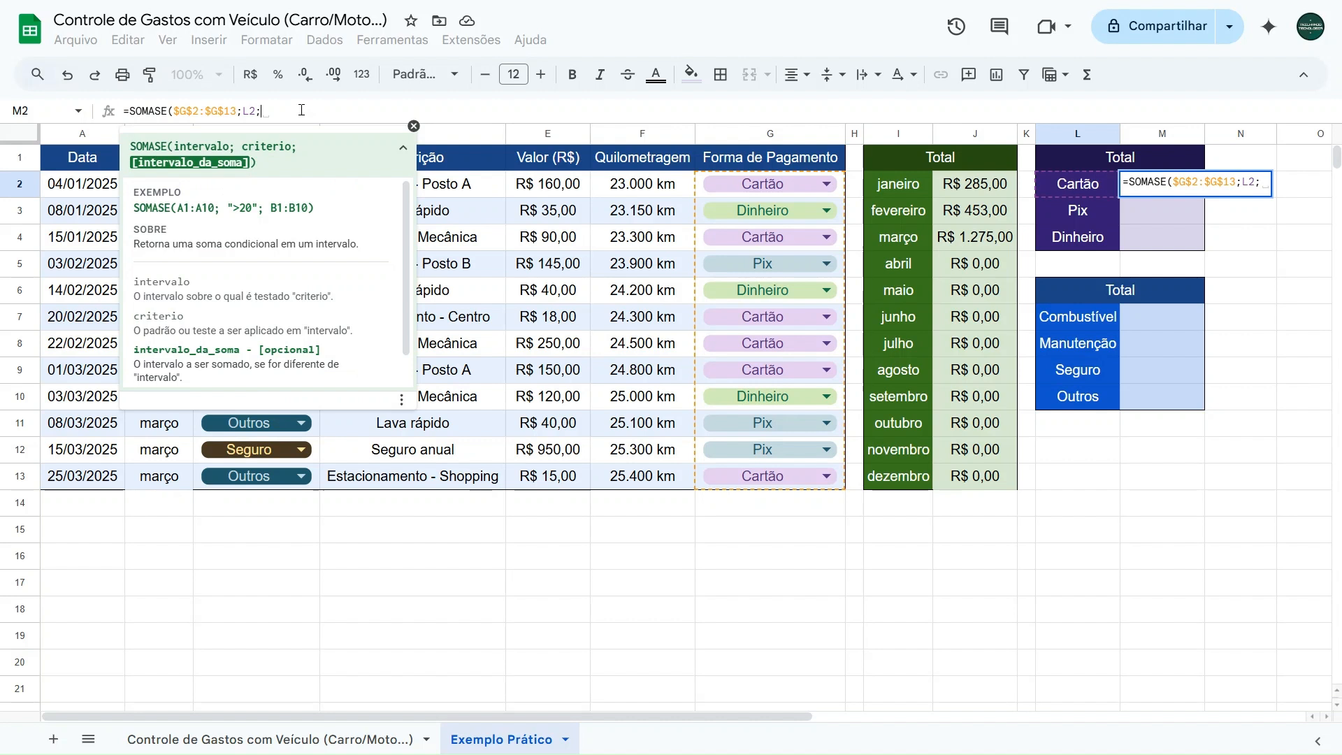
{"action": "left_click_drag", "start_coordinate": [543, 187], "coordinate": [547, 478]}
{"action": "key", "text": "F4"}
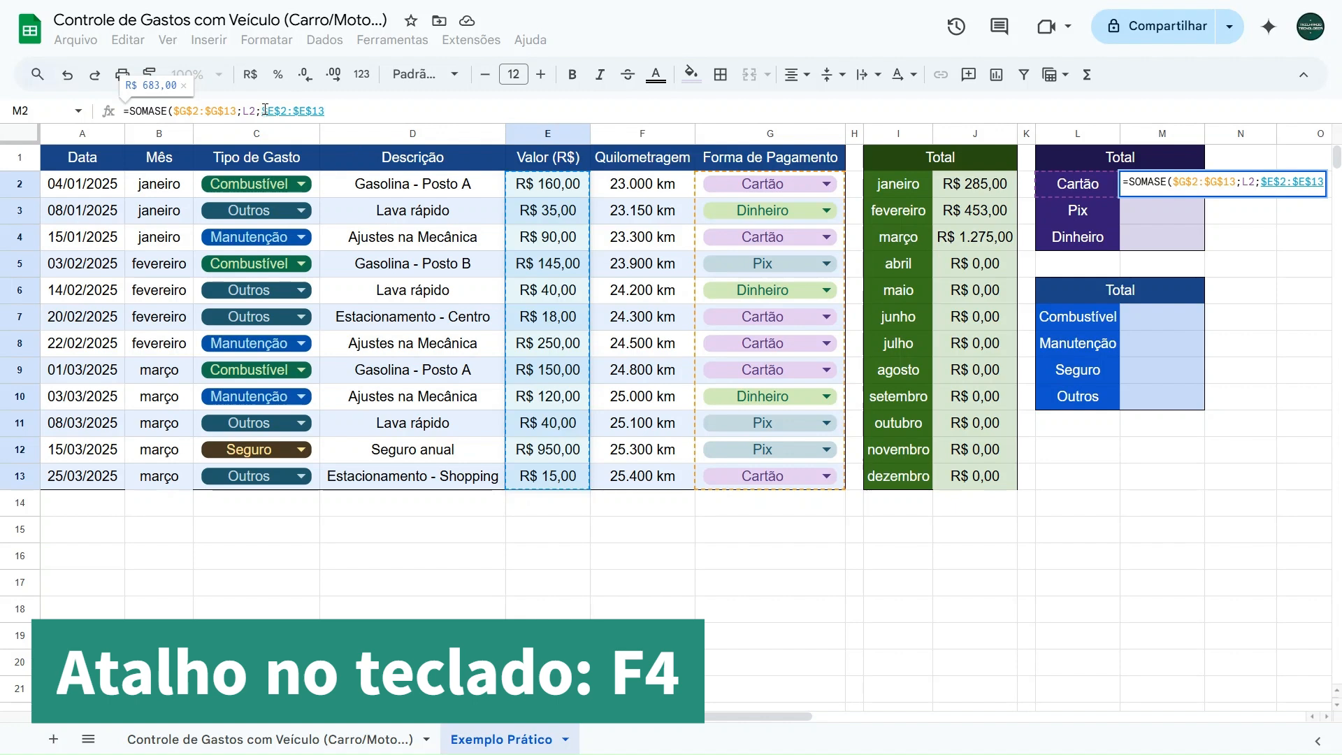
{"action": "type", "text": ")"}
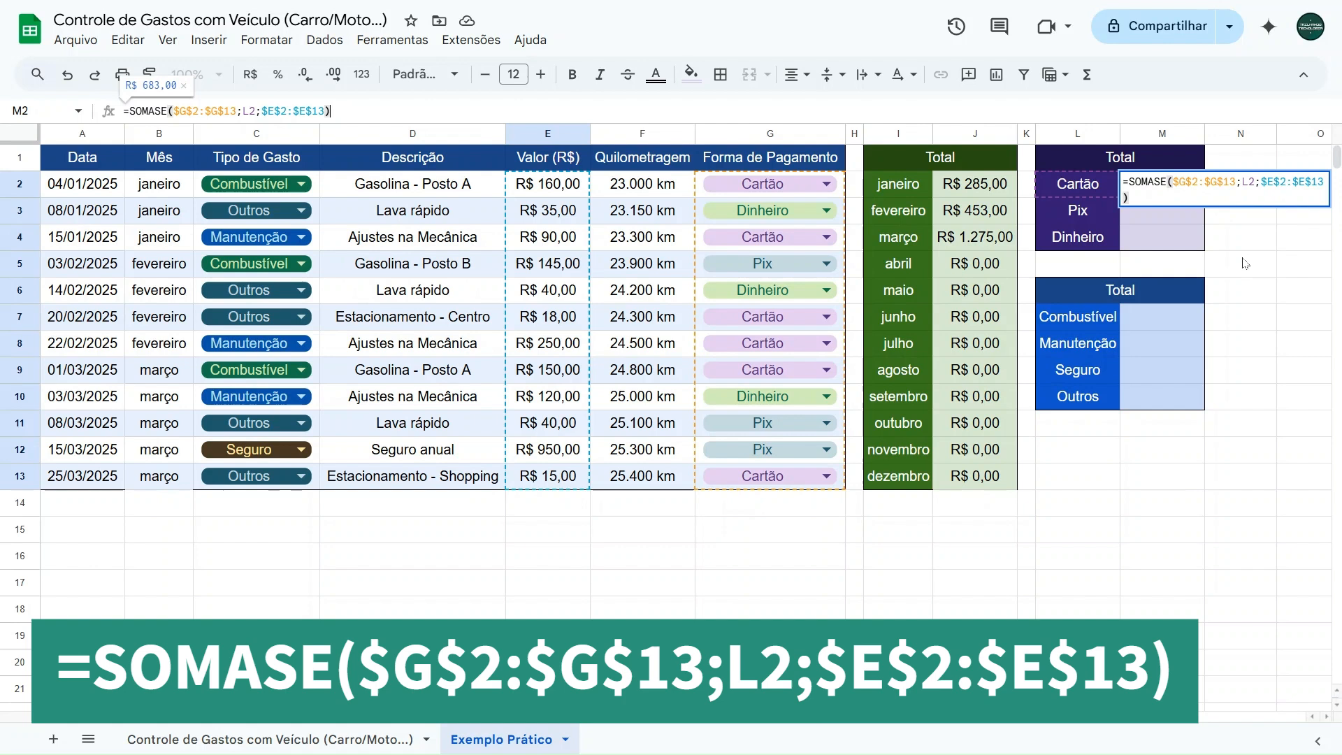
{"action": "key", "text": "Return"}
- Check the Cartão total in M2 against the sum of E2, E4, E7:E9 and E13
{"action": "left_click", "coordinate": [1173, 189]}
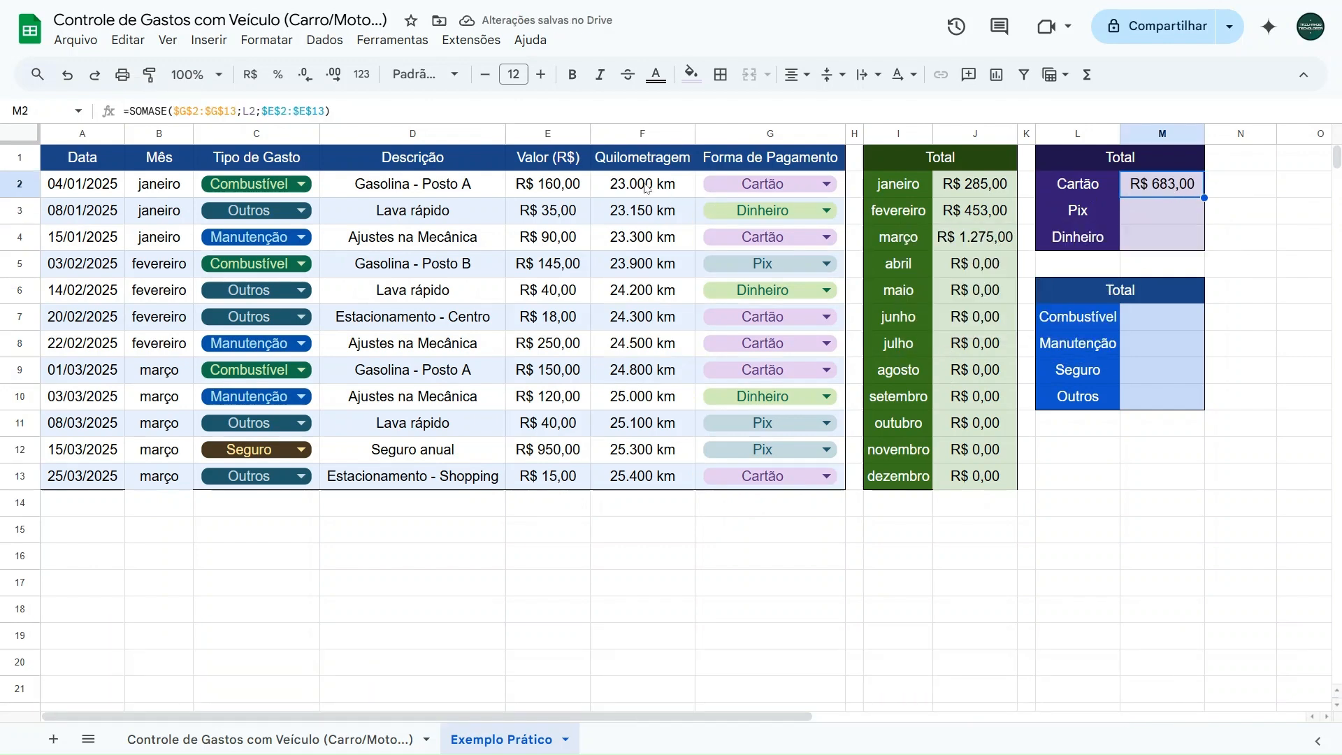
{"action": "left_click", "coordinate": [555, 186]}
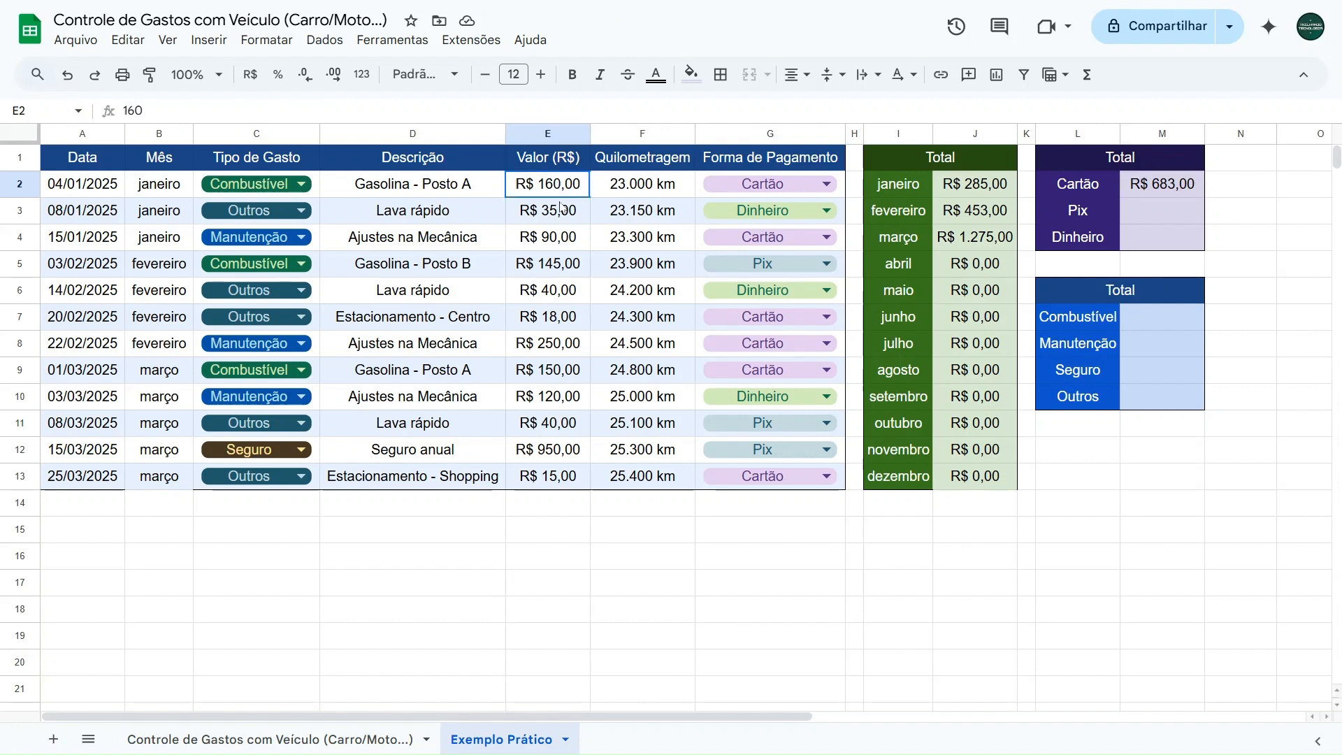
{"action": "left_click", "coordinate": [563, 242], "text": "ctrl"}
{"action": "left_click", "coordinate": [562, 323], "text": "ctrl"}
{"action": "left_click", "coordinate": [563, 346], "text": "shift"}
{"action": "left_click", "coordinate": [563, 374], "text": "shift"}
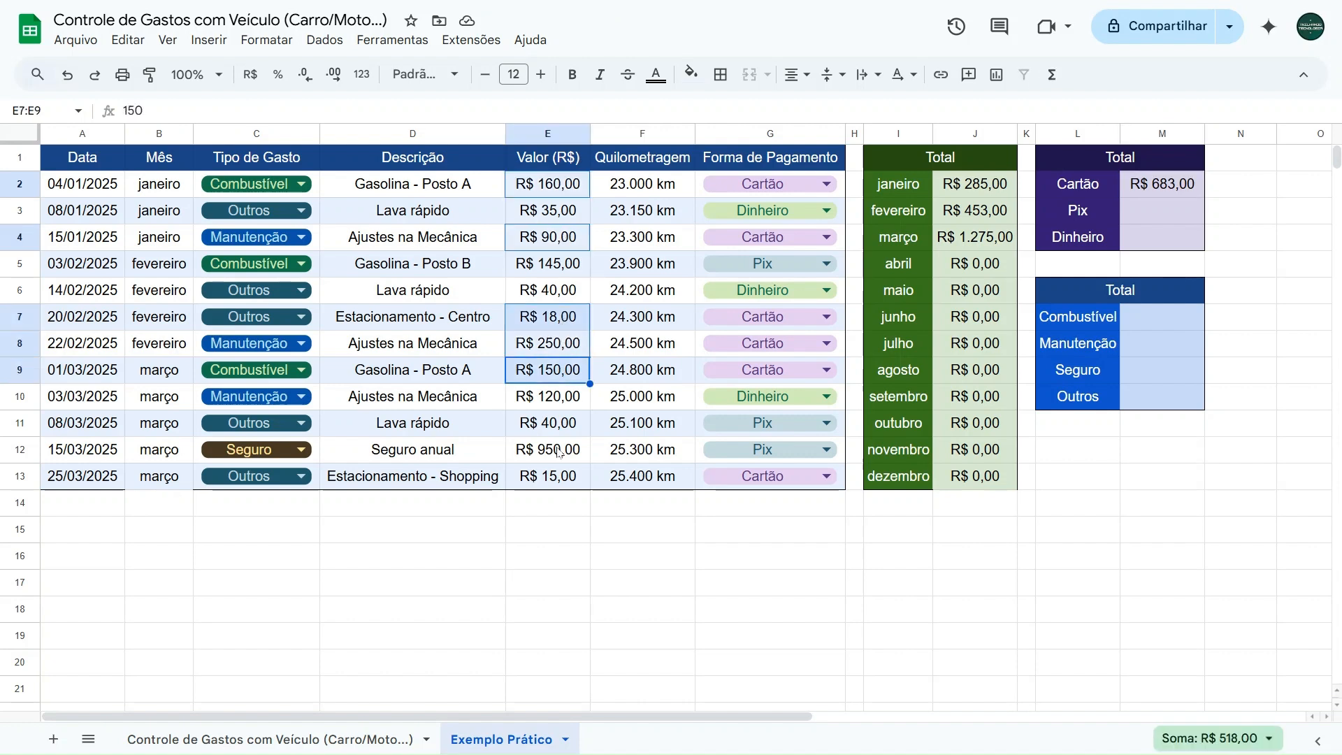
{"action": "left_click", "coordinate": [546, 476], "text": "ctrl"}
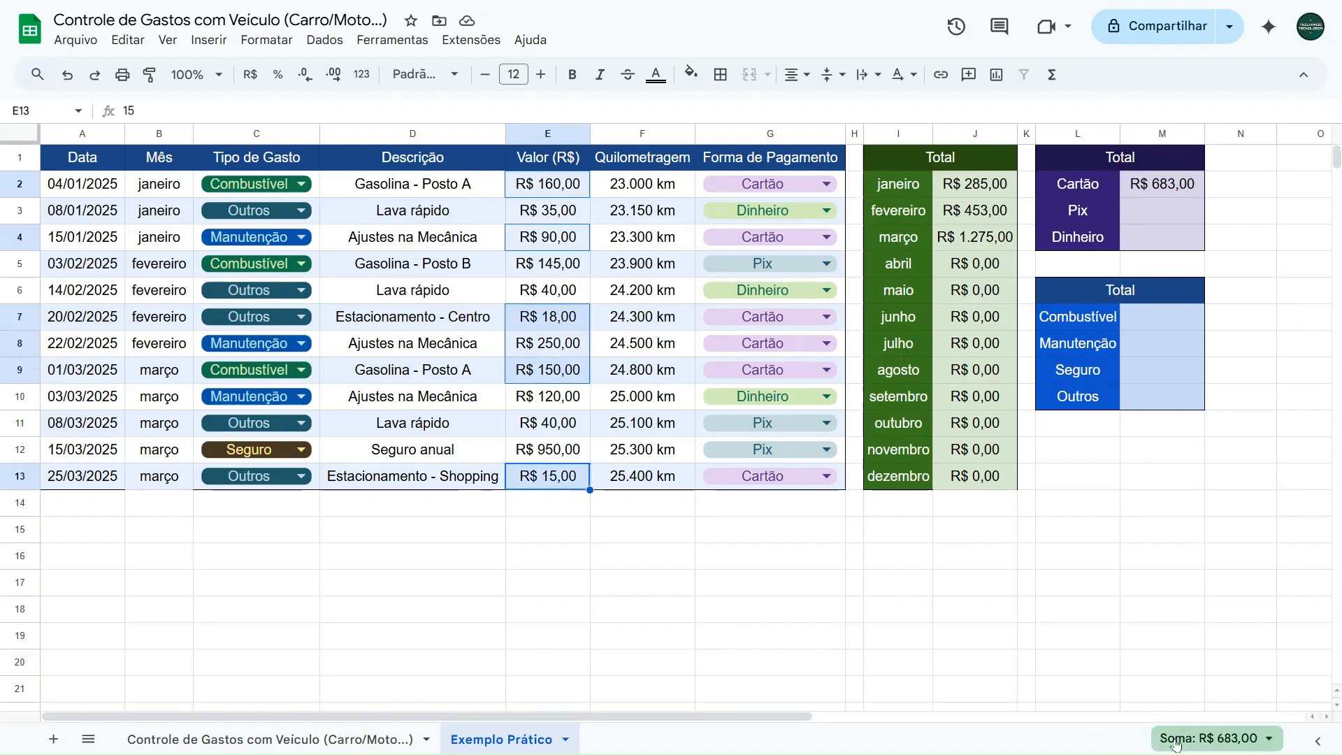
- Fill M2's SOMASE formula down to M4 and inspect the copy in M3
{"action": "left_click", "coordinate": [1171, 193]}
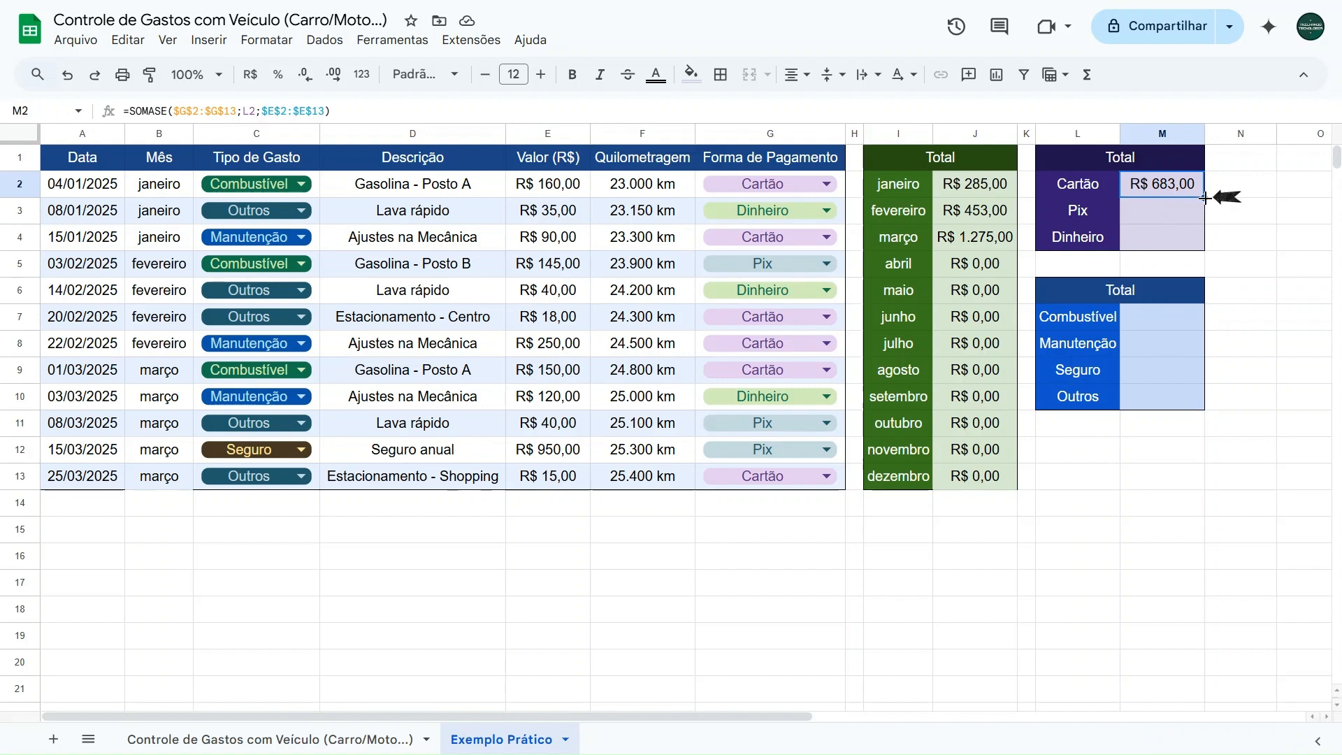
{"action": "left_click_drag", "start_coordinate": [1205, 198], "coordinate": [1197, 234]}
{"action": "left_click", "coordinate": [1146, 211]}
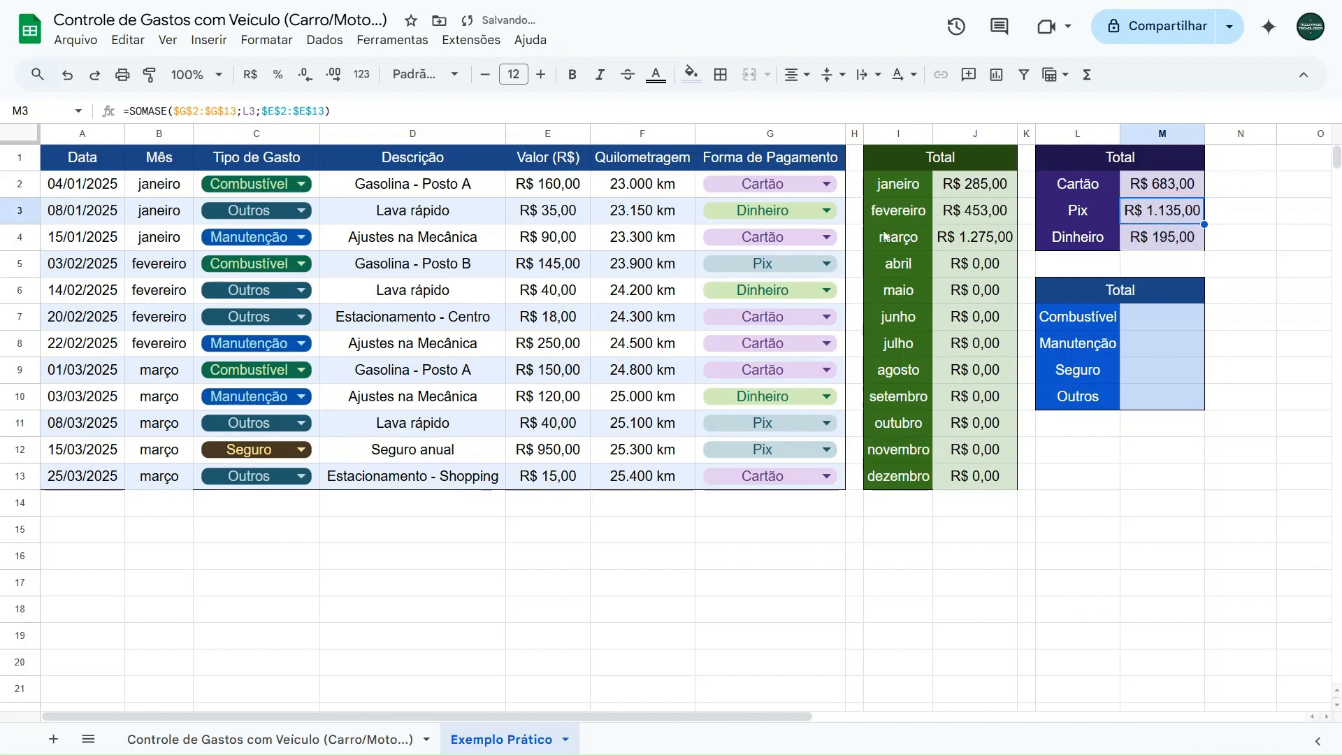
- Check the Pix total against the sum of E5, E11 and E12, and the Dinheiro total against E3, E6 and E10
{"action": "left_click", "coordinate": [546, 268]}
{"action": "left_click", "coordinate": [559, 423], "text": "ctrl"}
{"action": "left_click", "coordinate": [552, 449], "text": "shift"}
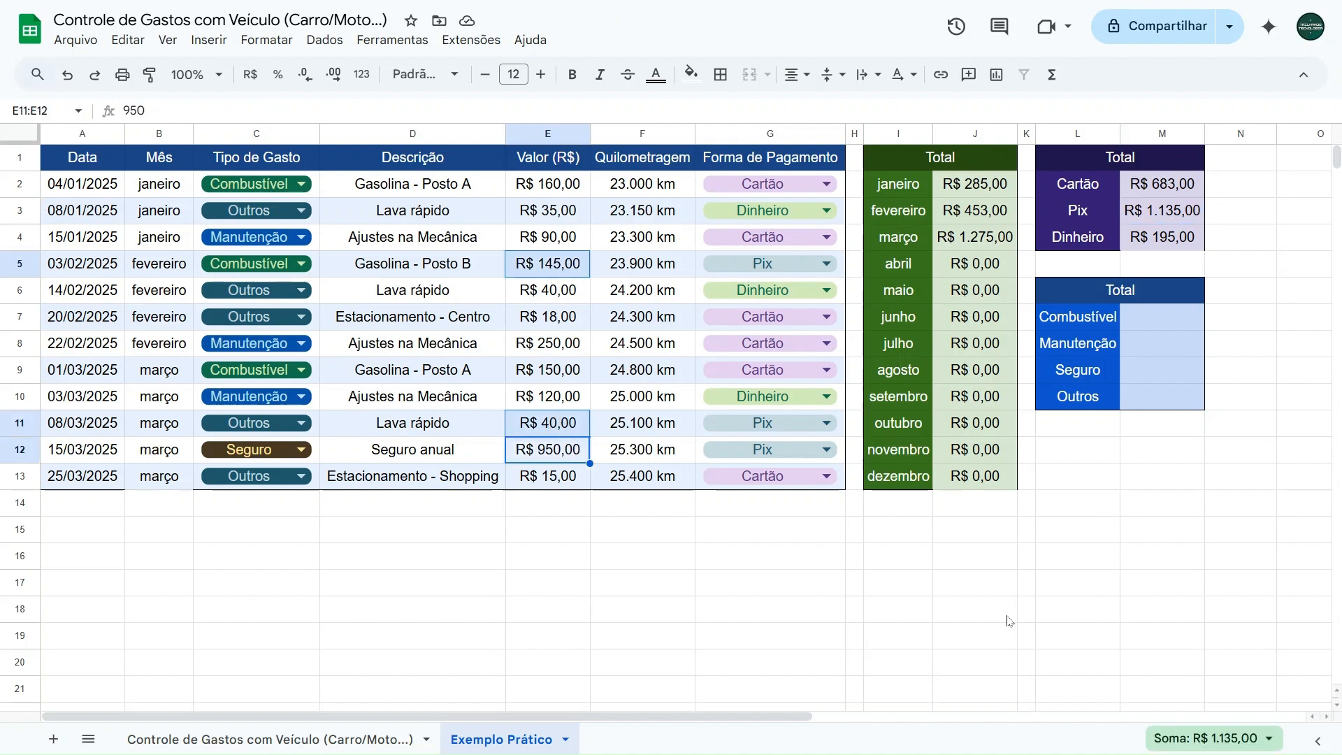
{"action": "left_click", "coordinate": [1157, 245]}
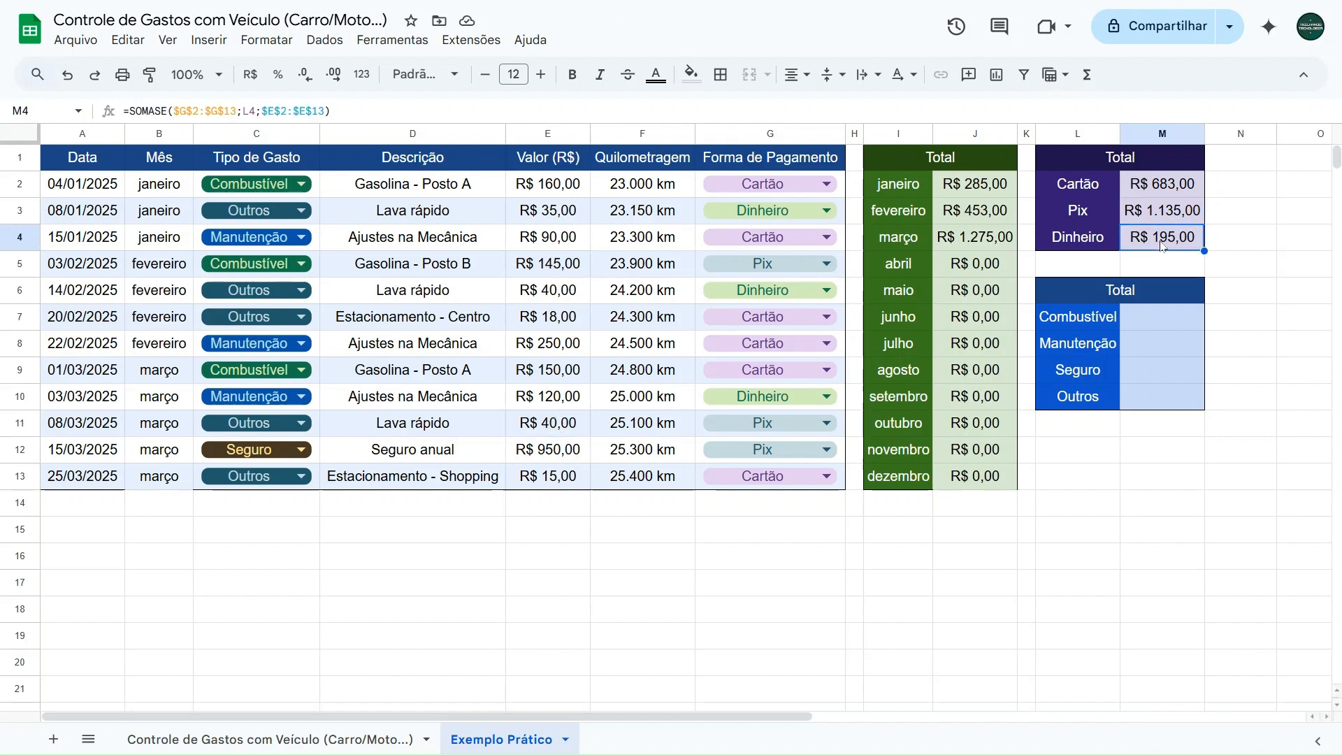
{"action": "left_click", "coordinate": [546, 214]}
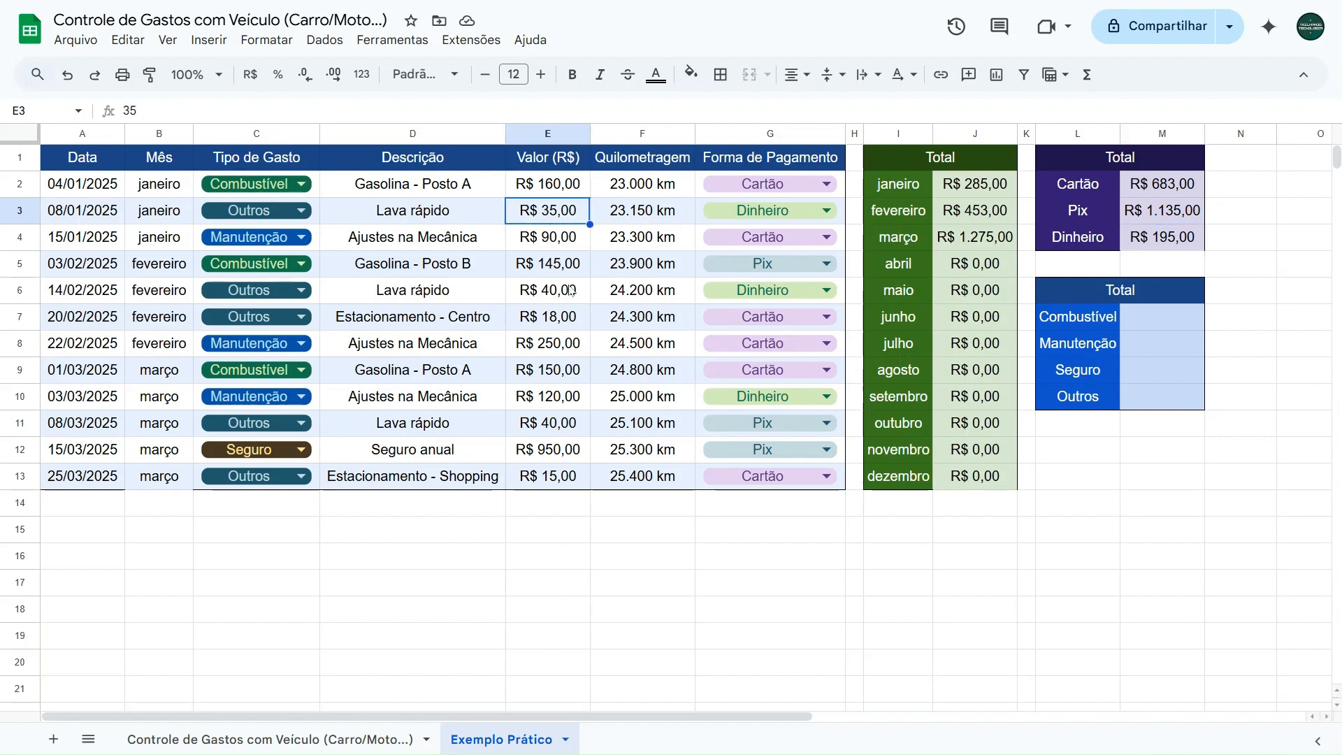
{"action": "left_click", "coordinate": [571, 292], "text": "ctrl"}
{"action": "left_click", "coordinate": [580, 404], "text": "ctrl"}
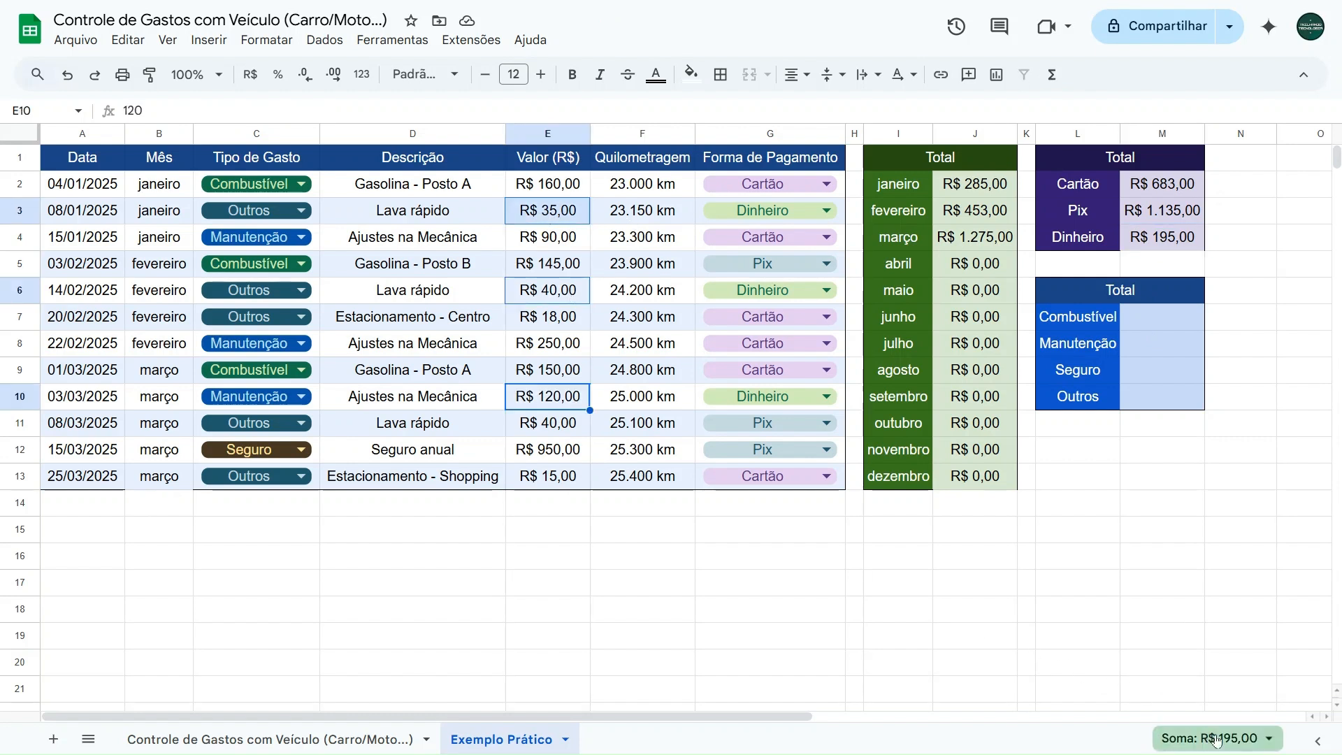
- Start a SOMASE formula in M7 with the expense type column as the absolute criteria range $C$2:$C$13
{"action": "left_click", "coordinate": [1155, 321]}
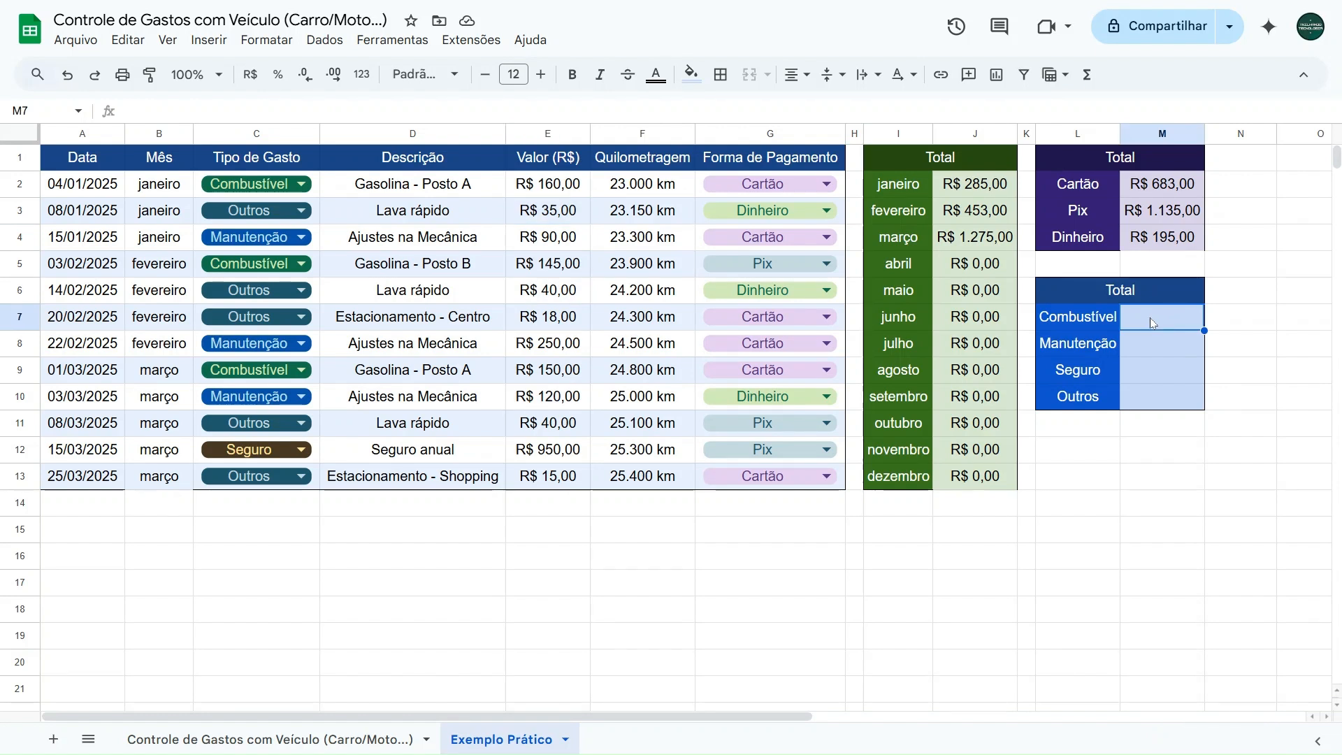
{"action": "type", "text": "=somase"}
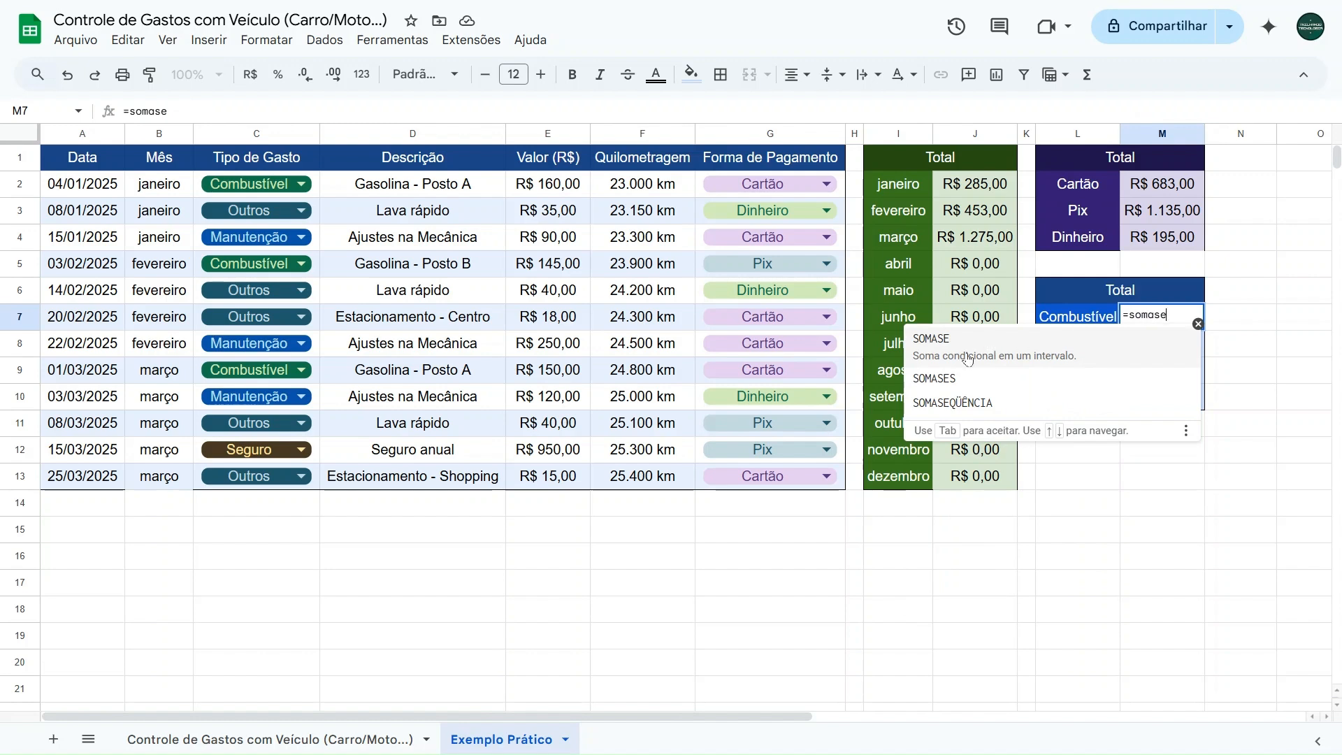
{"action": "left_click", "coordinate": [968, 359]}
{"action": "left_click_drag", "start_coordinate": [312, 185], "coordinate": [308, 478]}
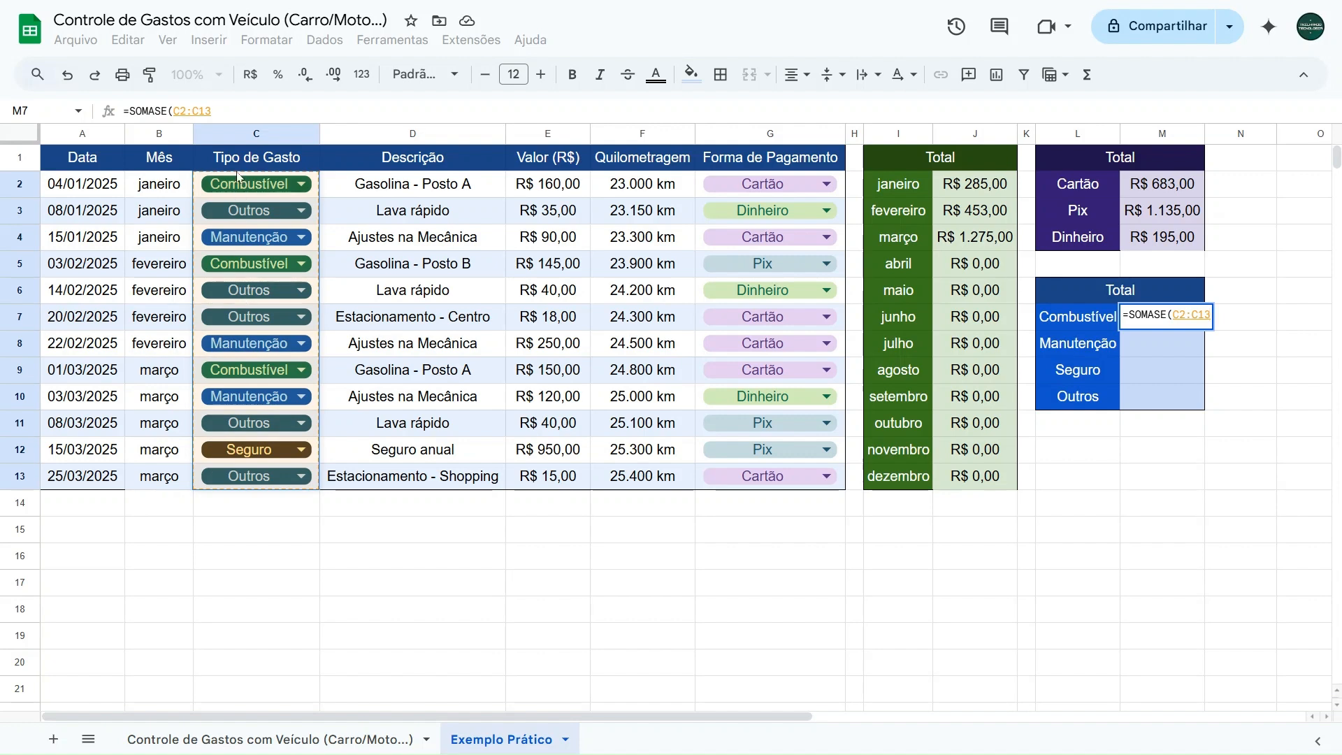
{"action": "left_click", "coordinate": [242, 110]}
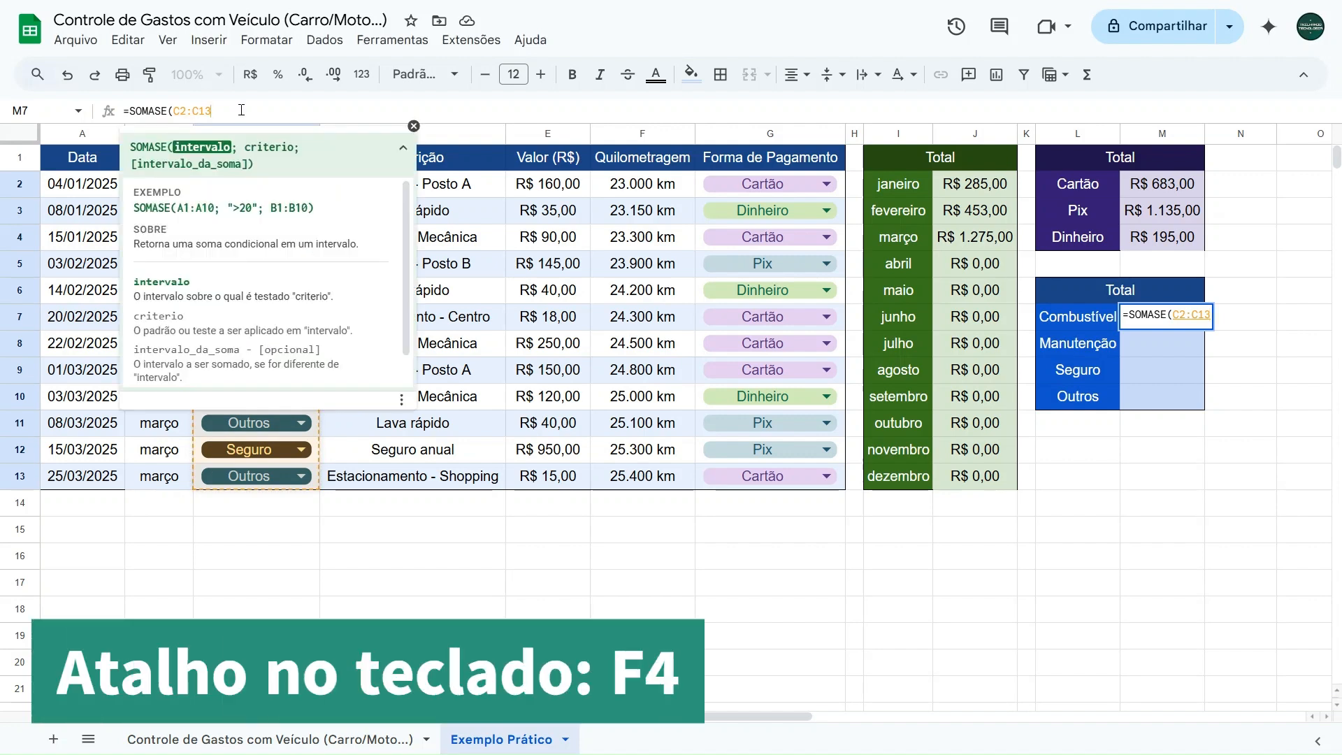
{"action": "key", "text": "F4"}
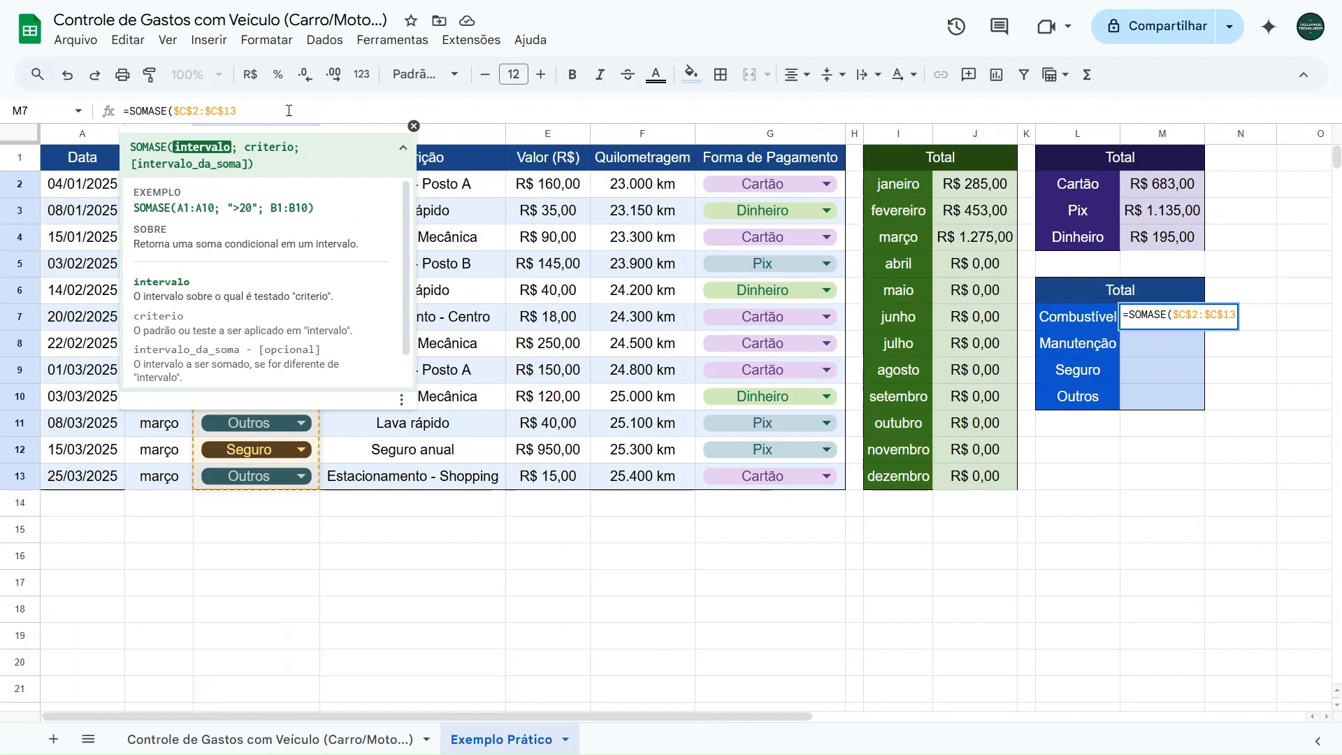
{"action": "type", "text": ";"}
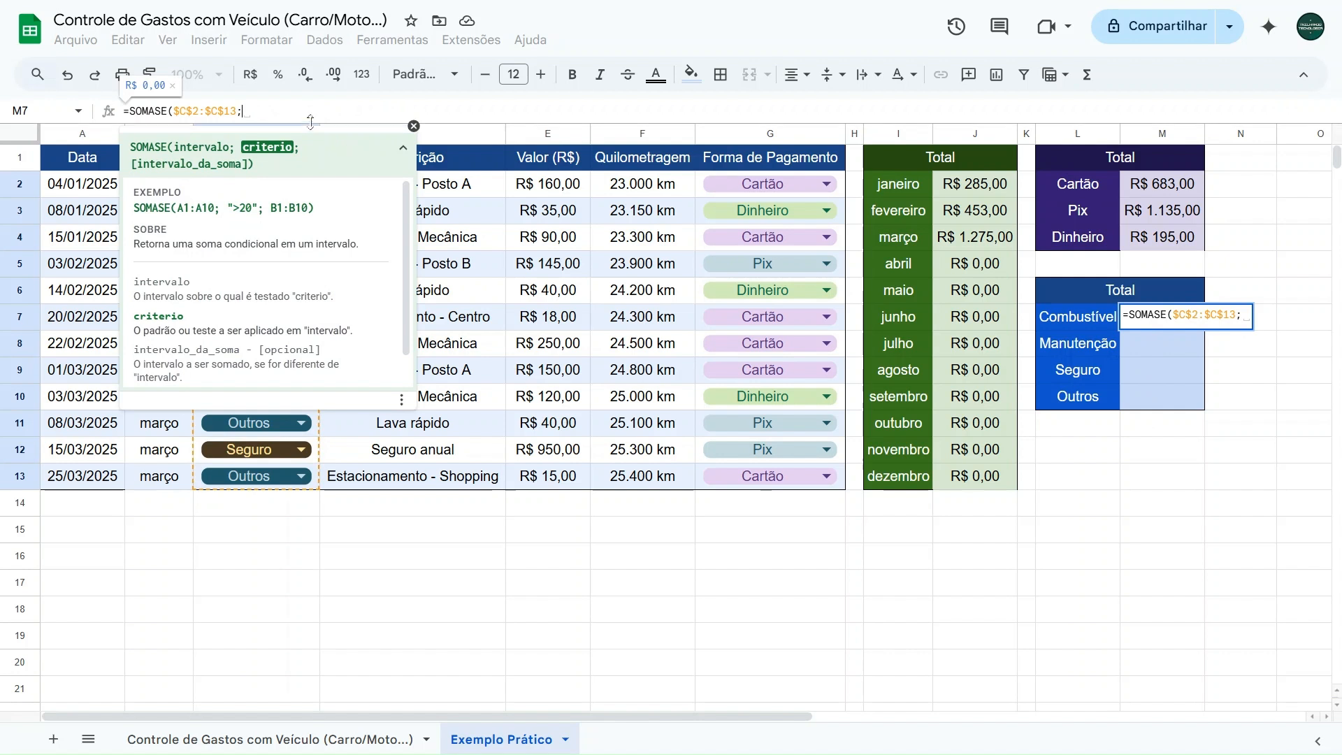
- Complete M7's SOMASE formula with L7 as the criterion and $E$2:$E$13 as the absolute sum range
{"action": "left_click", "coordinate": [1046, 322]}
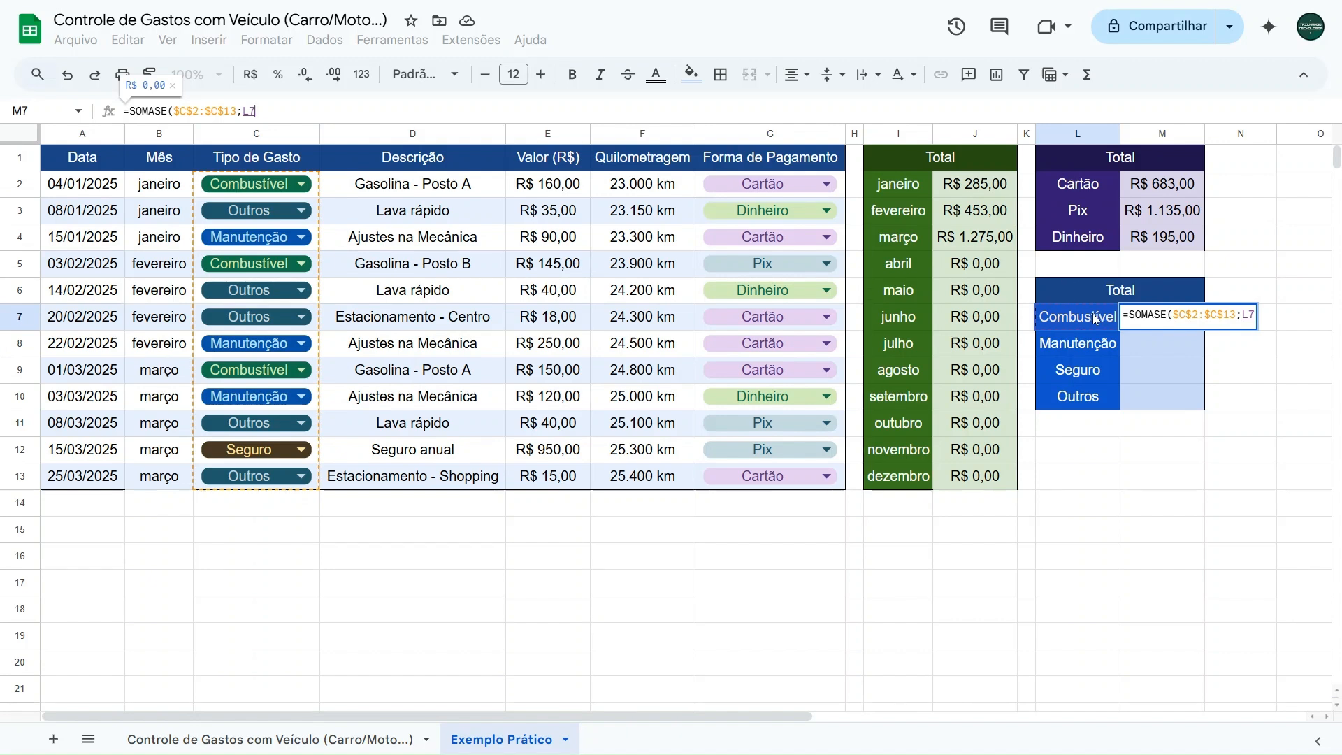
{"action": "type", "text": ";"}
{"action": "left_click_drag", "start_coordinate": [548, 185], "coordinate": [556, 482]}
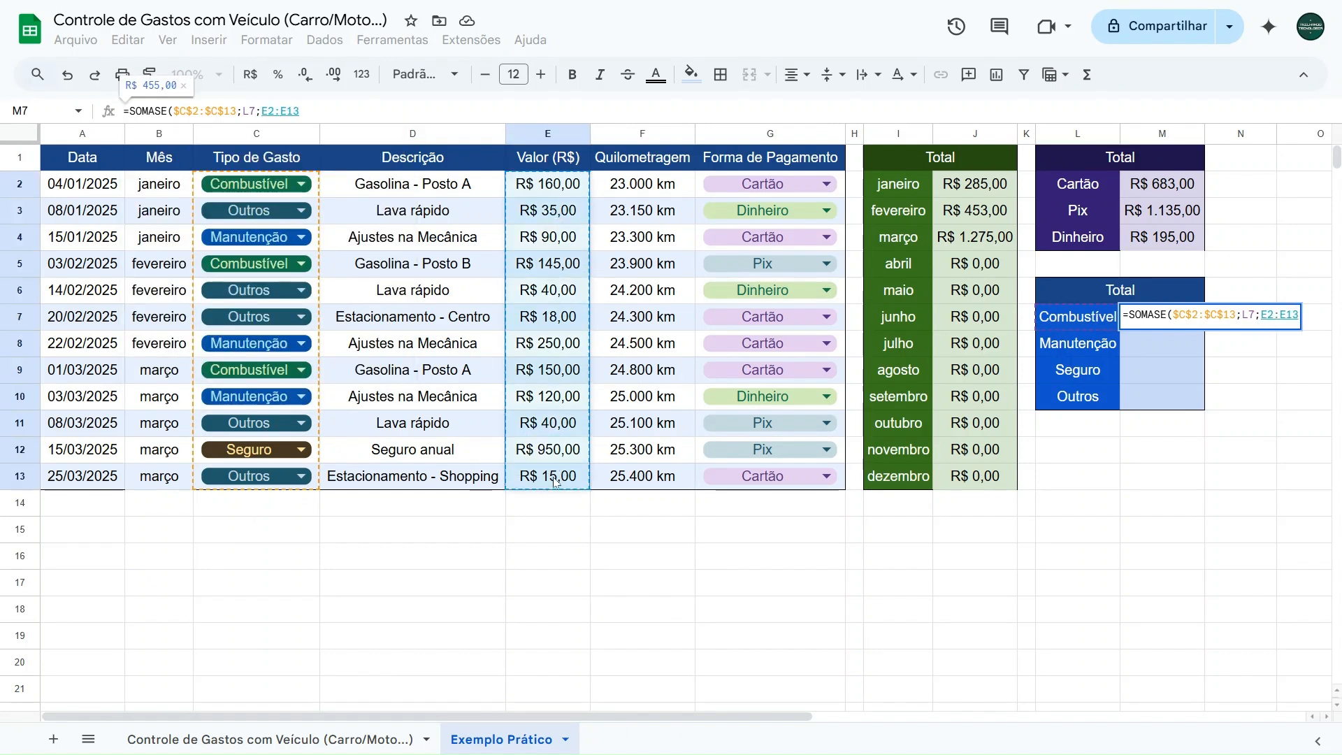
{"action": "key", "text": "F4"}
{"action": "left_click_drag", "start_coordinate": [329, 110], "coordinate": [262, 110]}
{"action": "left_click", "coordinate": [352, 113]}
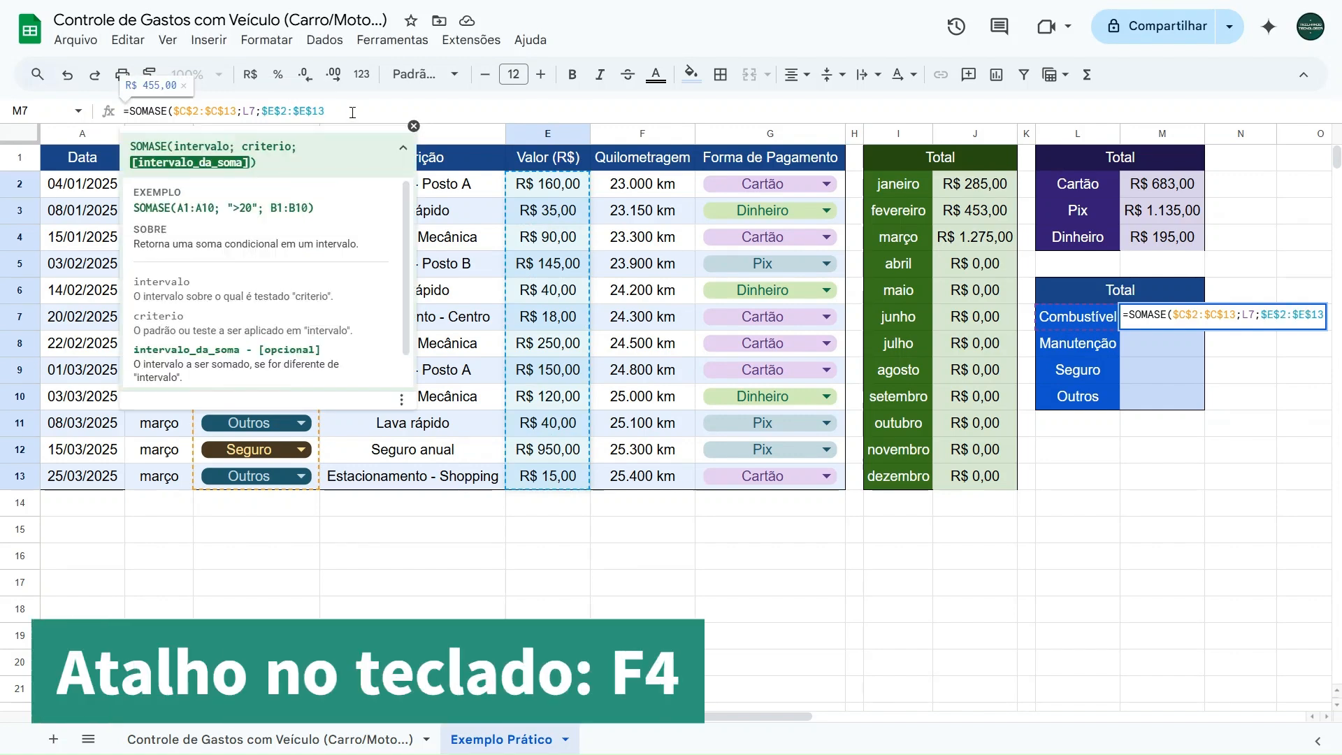
{"action": "type", "text": ")"}
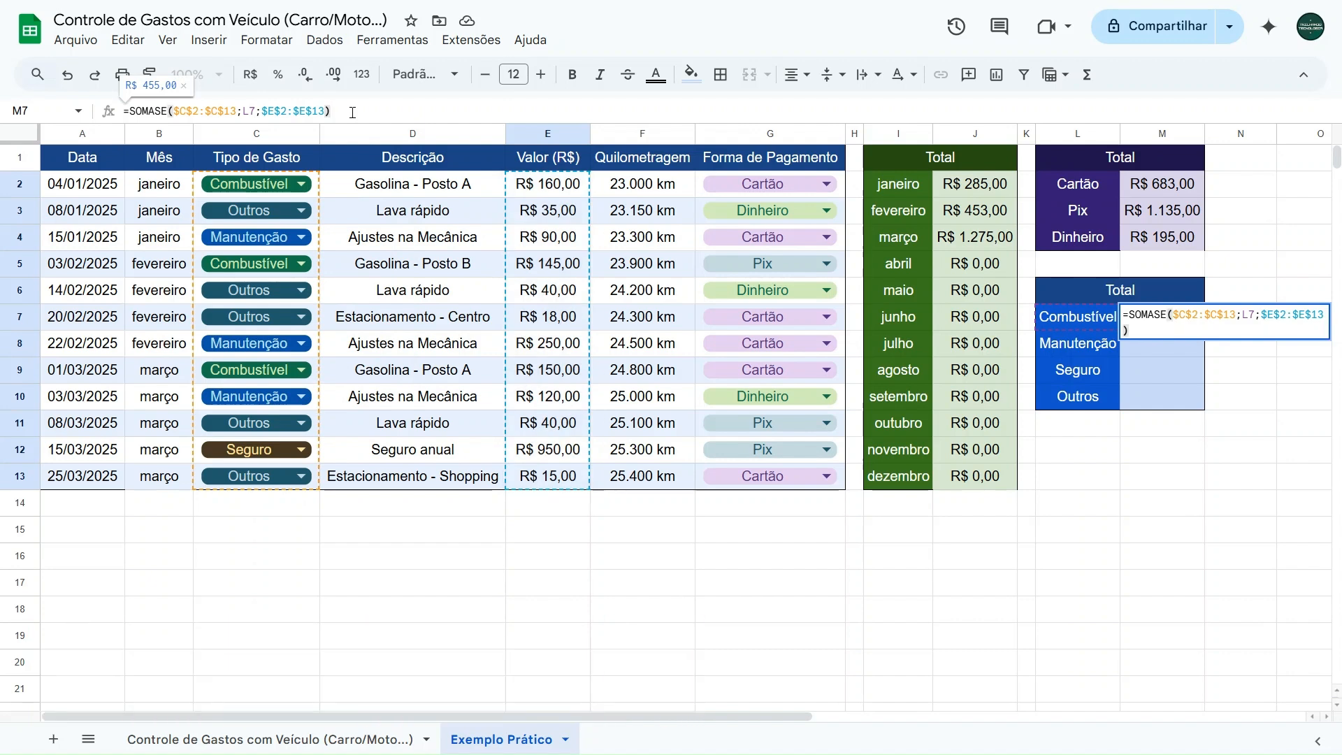
{"action": "key", "text": "Return"}
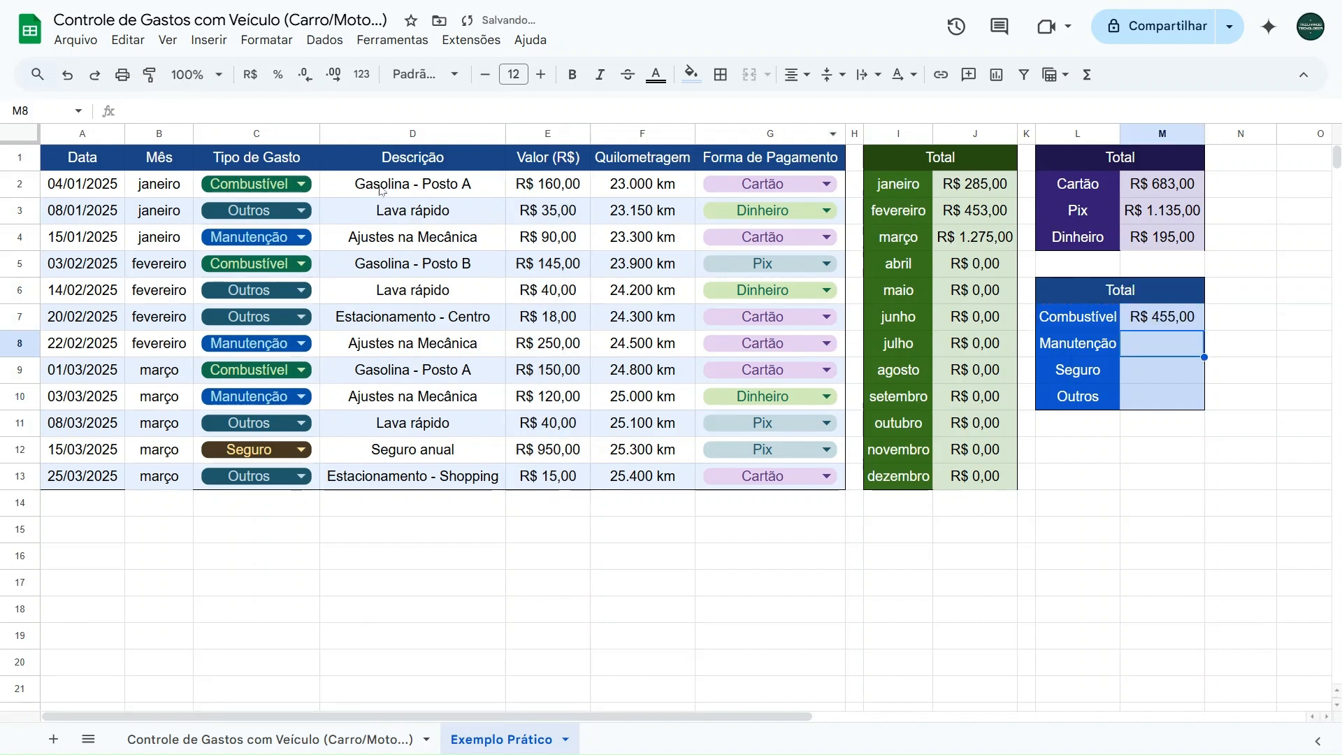
- Check the Combustível total in M7 against the sum of E2, E5 and E9
{"action": "left_click", "coordinate": [562, 187]}
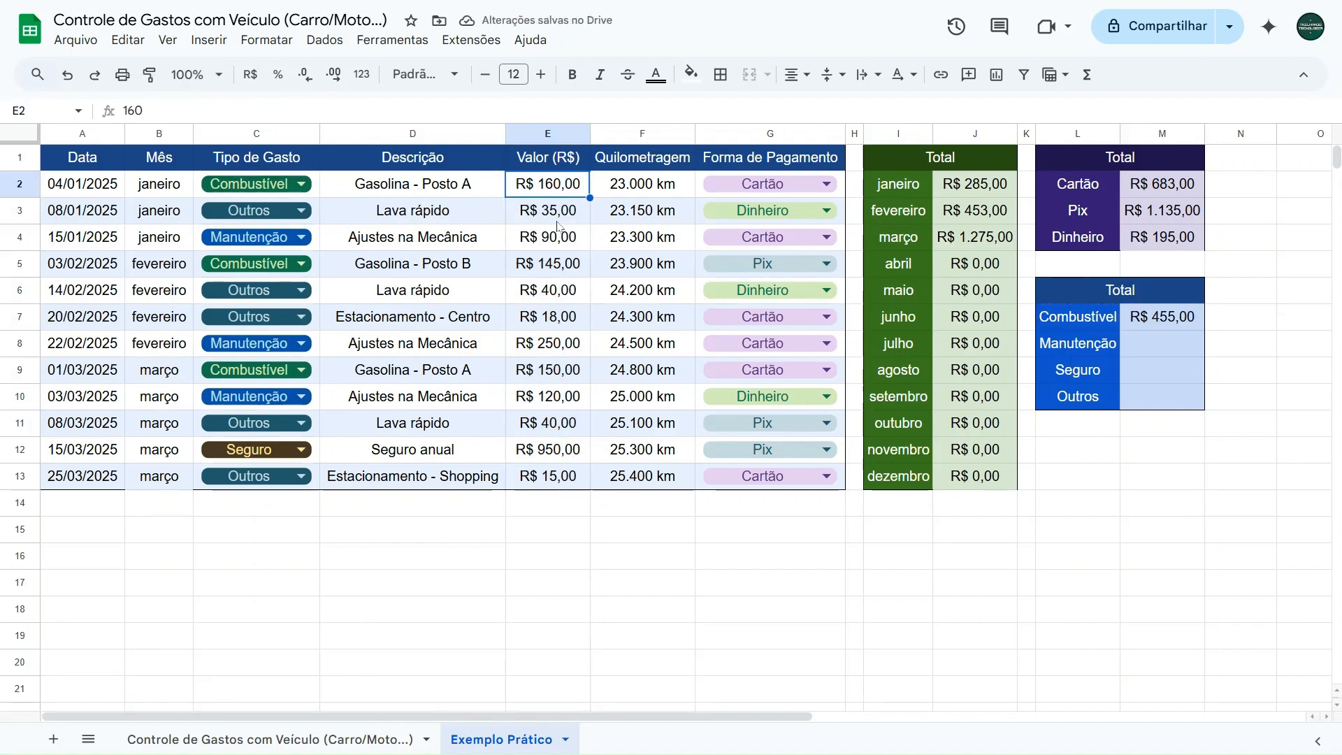
{"action": "left_click", "coordinate": [560, 264], "text": "ctrl"}
{"action": "left_click", "coordinate": [552, 376], "text": "ctrl"}
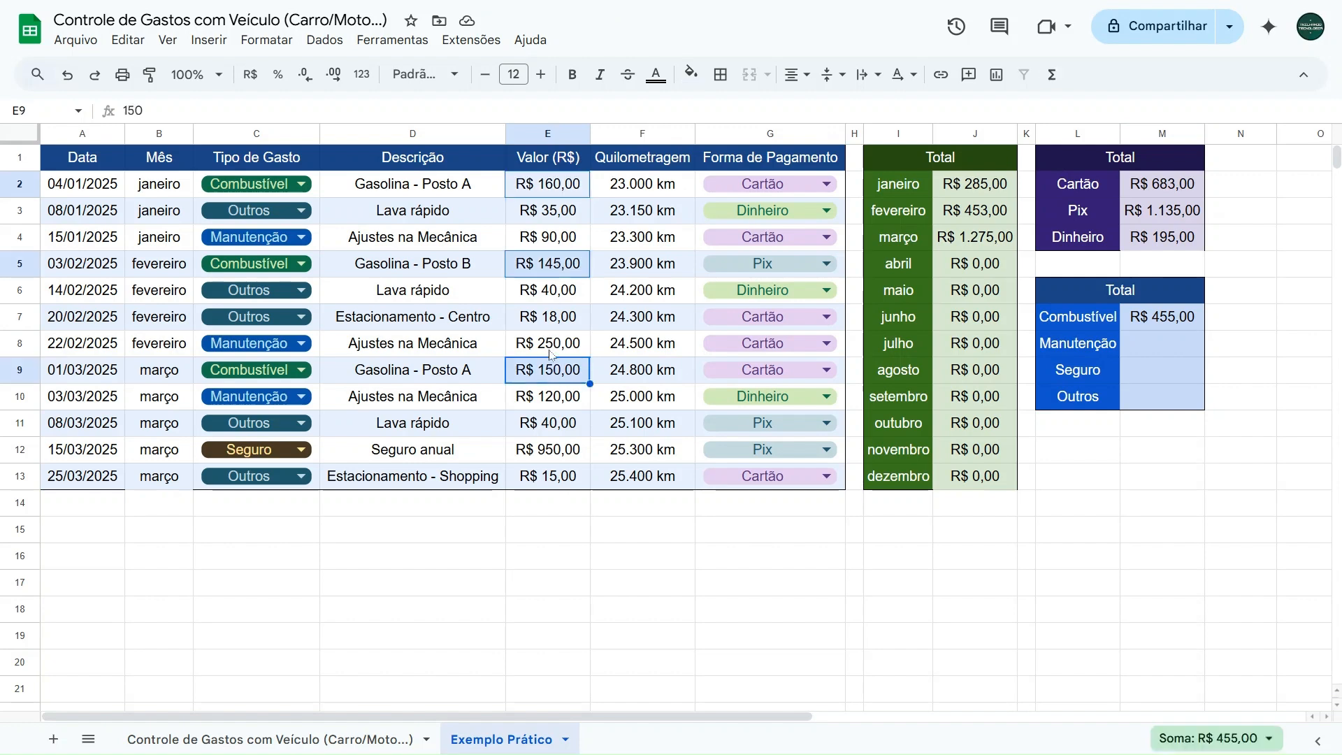
- Make both ranges in M7's formula open-ended so it reads =SOMASE($C$2:$C;L7;$E$2:$E)
{"action": "left_click", "coordinate": [1158, 320]}
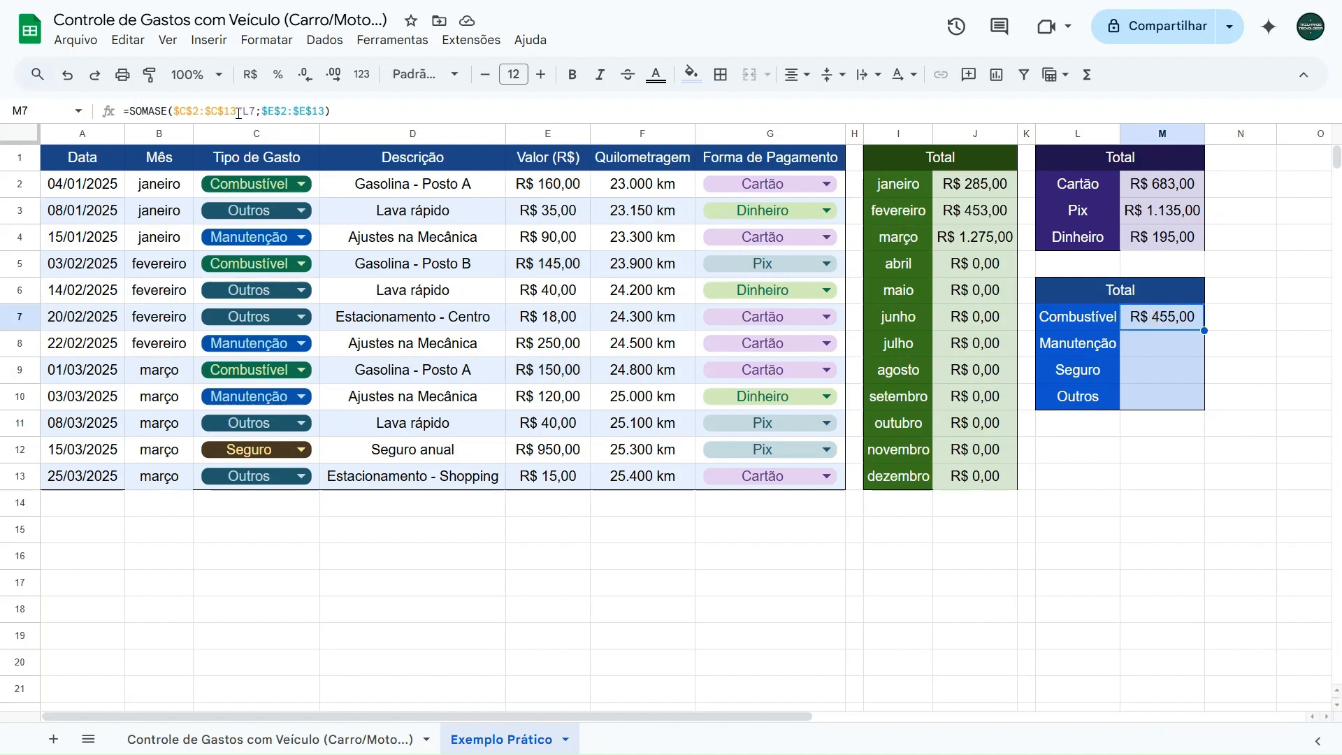
{"action": "double_click", "coordinate": [231, 112]}
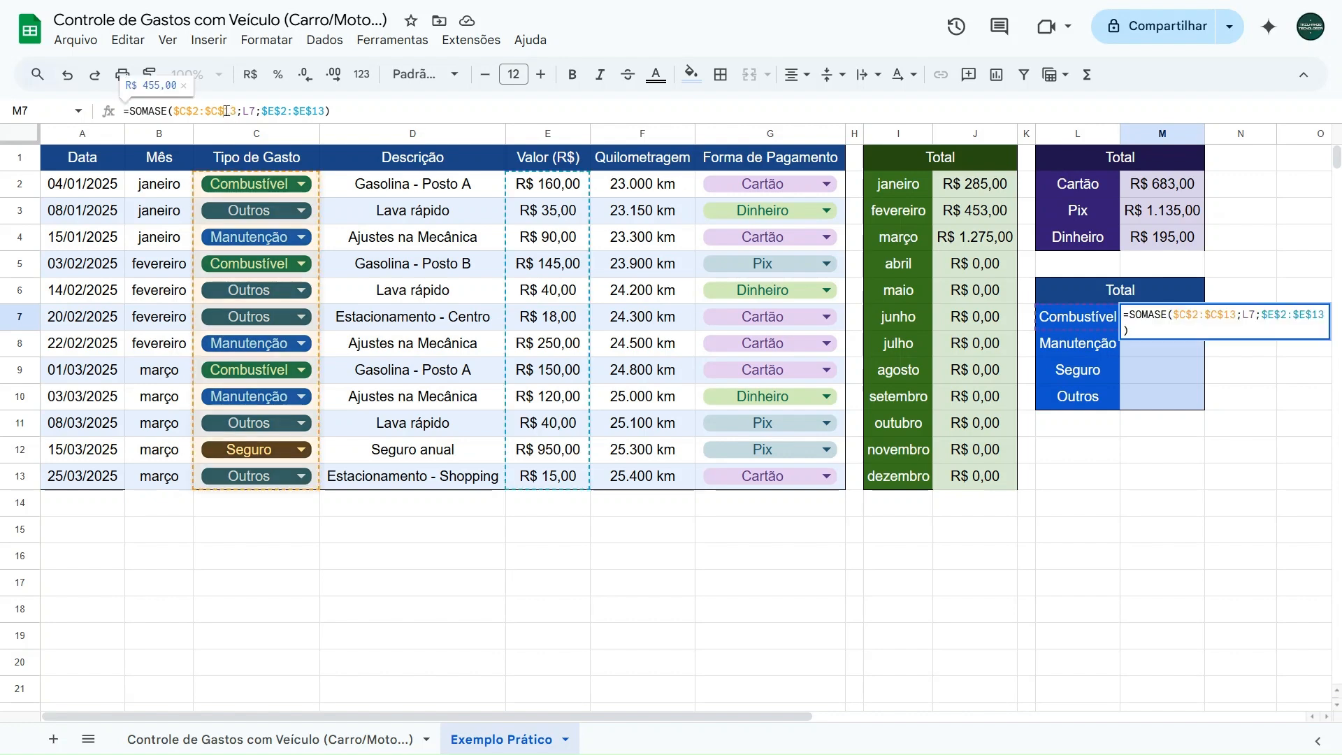
{"action": "left_click", "coordinate": [316, 111]}
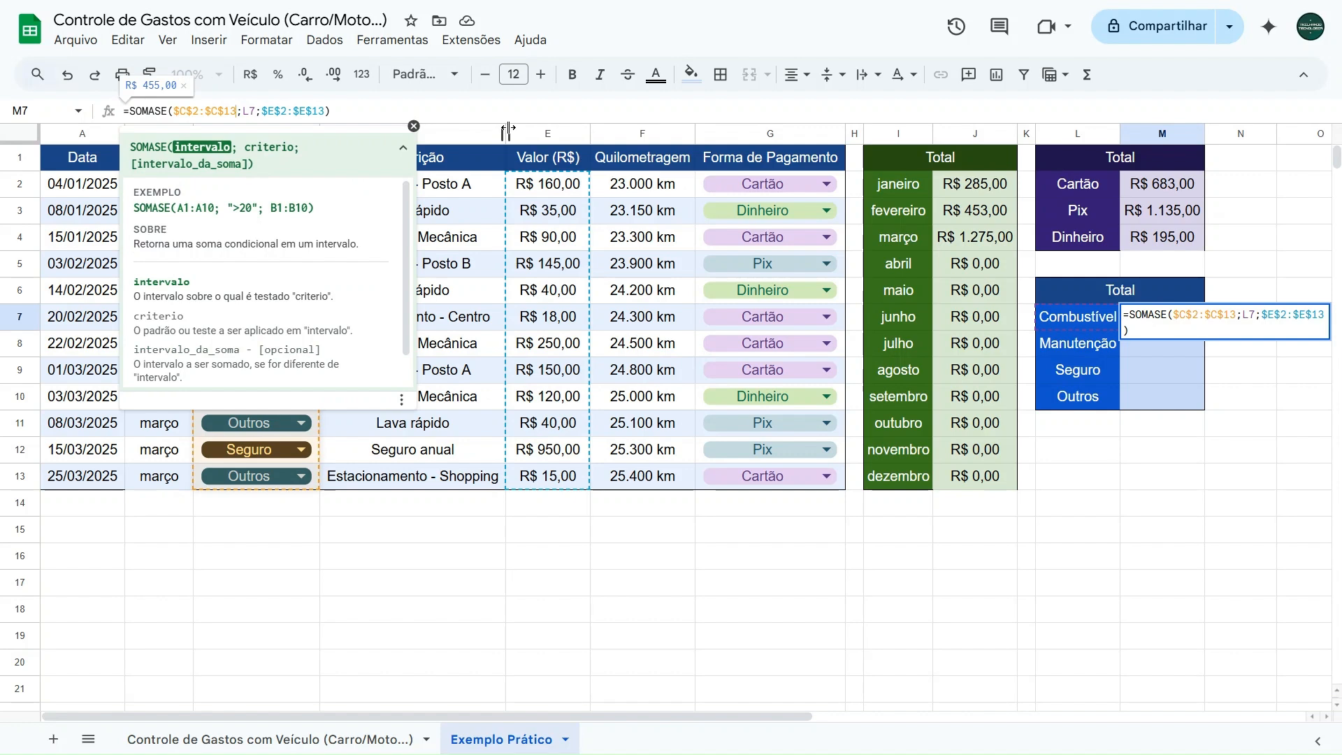
{"action": "key", "text": "BackSpace"}
{"action": "key", "text": "BackSpace"}
{"action": "key", "text": "BackSpace"}
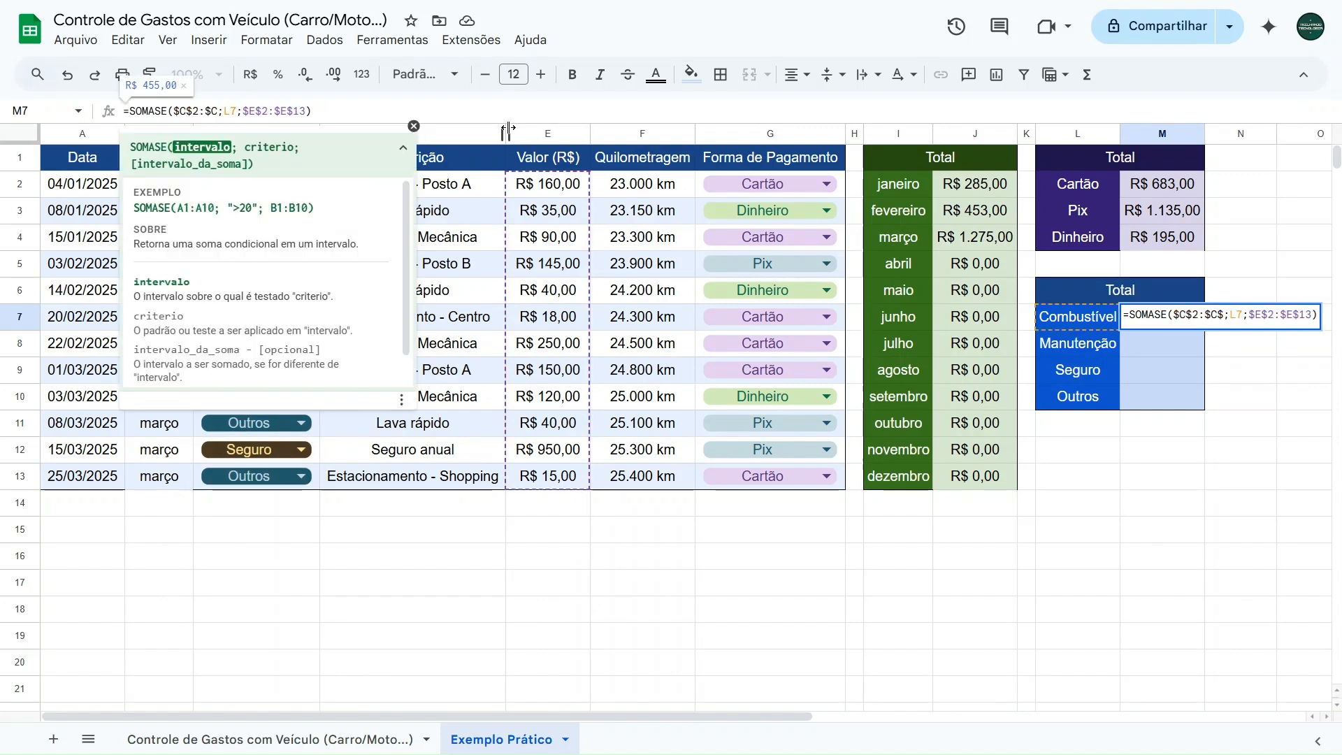
{"action": "left_click", "coordinate": [306, 110]}
{"action": "key", "text": "BackSpace"}
{"action": "key", "text": "BackSpace"}
{"action": "key", "text": "BackSpace"}
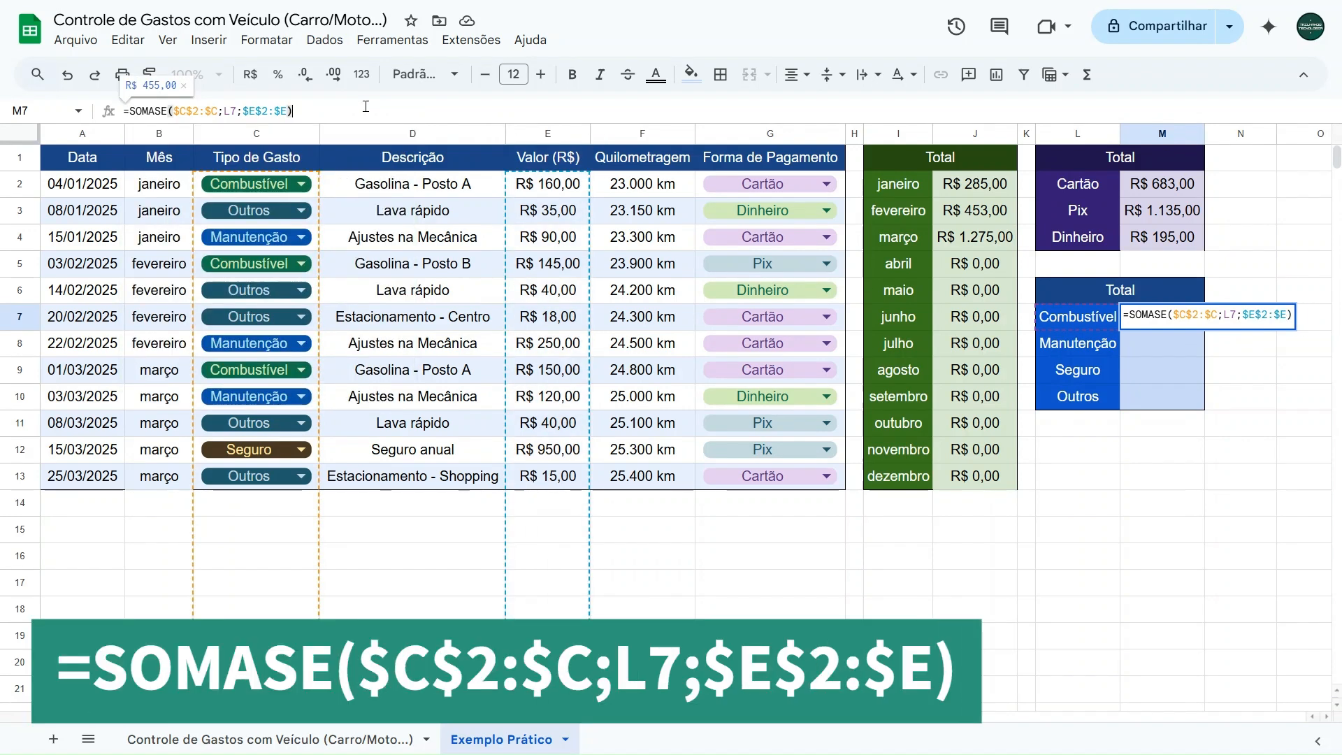
{"action": "scroll", "coordinate": [419, 410], "scroll_direction": "down", "scroll_amount": 5}
{"action": "scroll", "coordinate": [260, 432], "scroll_direction": "up", "scroll_amount": 5}
{"action": "scroll", "coordinate": [554, 333], "scroll_direction": "down", "scroll_amount": 5}
{"action": "scroll", "coordinate": [556, 328], "scroll_direction": "up", "scroll_amount": 3}
{"action": "scroll", "coordinate": [531, 294], "scroll_direction": "up", "scroll_amount": 1}
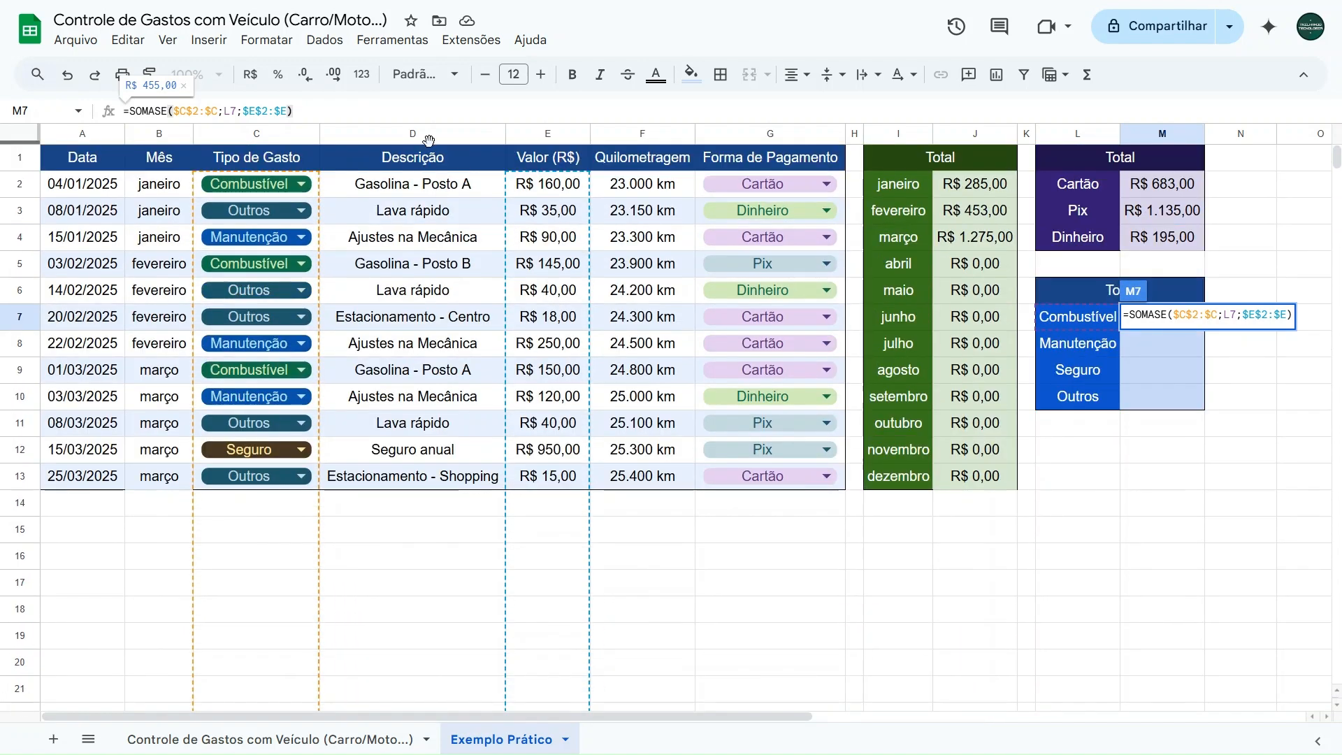
{"action": "key", "text": "Return"}
- Fill M7's SOMASE formula down to M10 and inspect the copy in M8
{"action": "left_click", "coordinate": [1154, 318]}
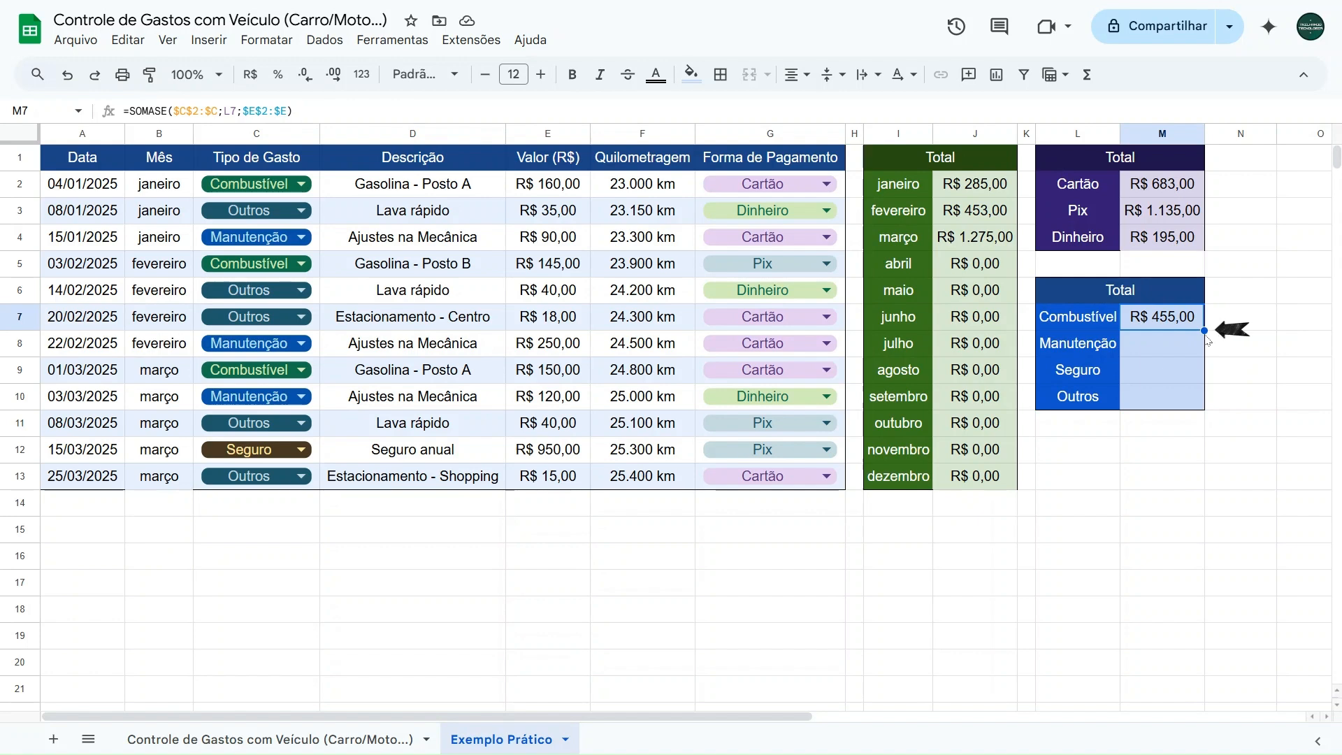
{"action": "left_click_drag", "start_coordinate": [1203, 331], "coordinate": [1196, 398]}
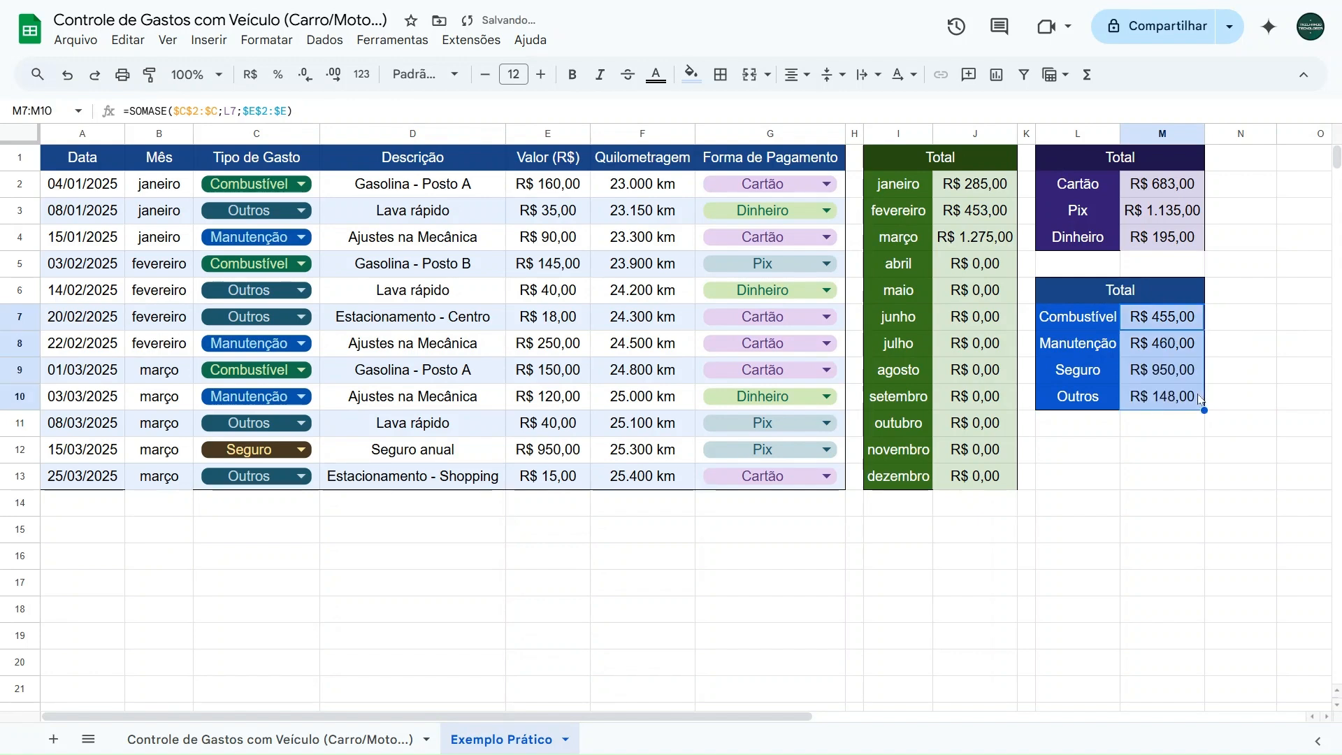
{"action": "left_click", "coordinate": [1152, 350]}
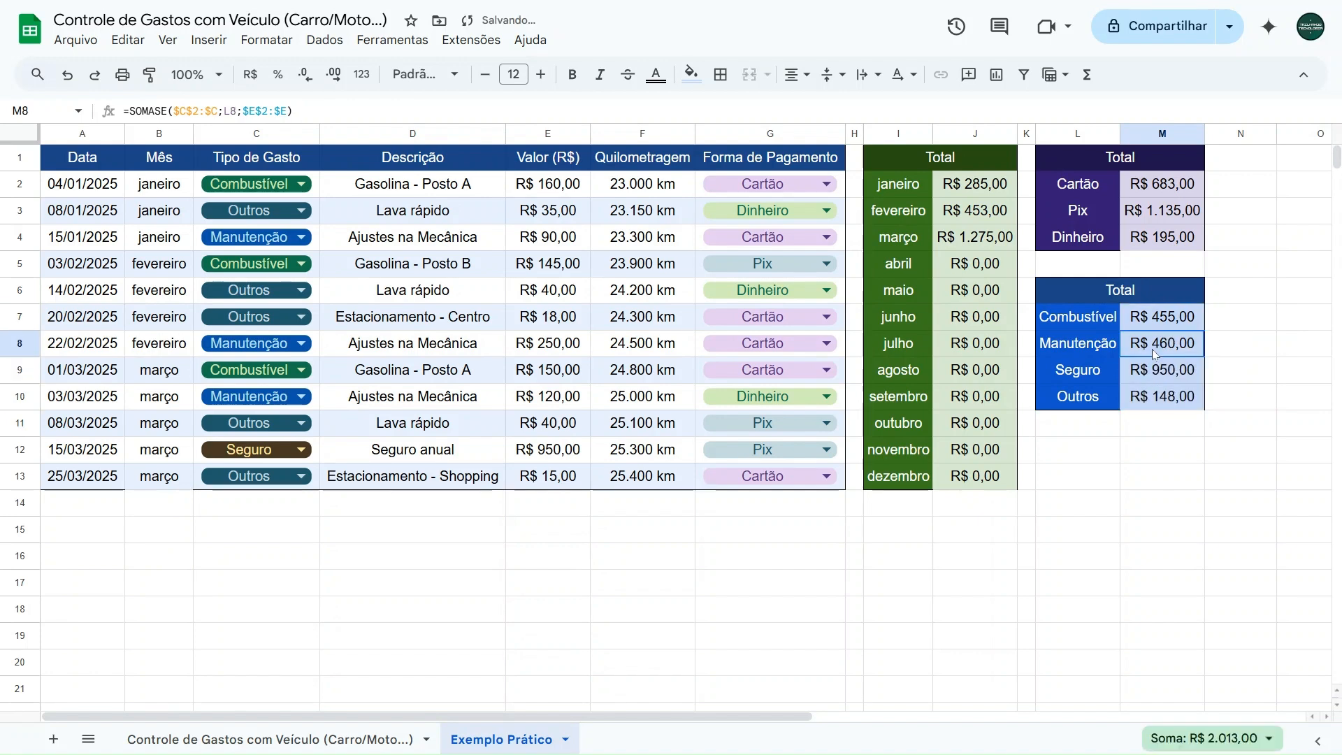
- Check the Manutenção total against the sum of E4, E8 and E10, and the Seguro total against E12
{"action": "left_click", "coordinate": [543, 245]}
{"action": "left_click", "coordinate": [563, 350], "text": "ctrl"}
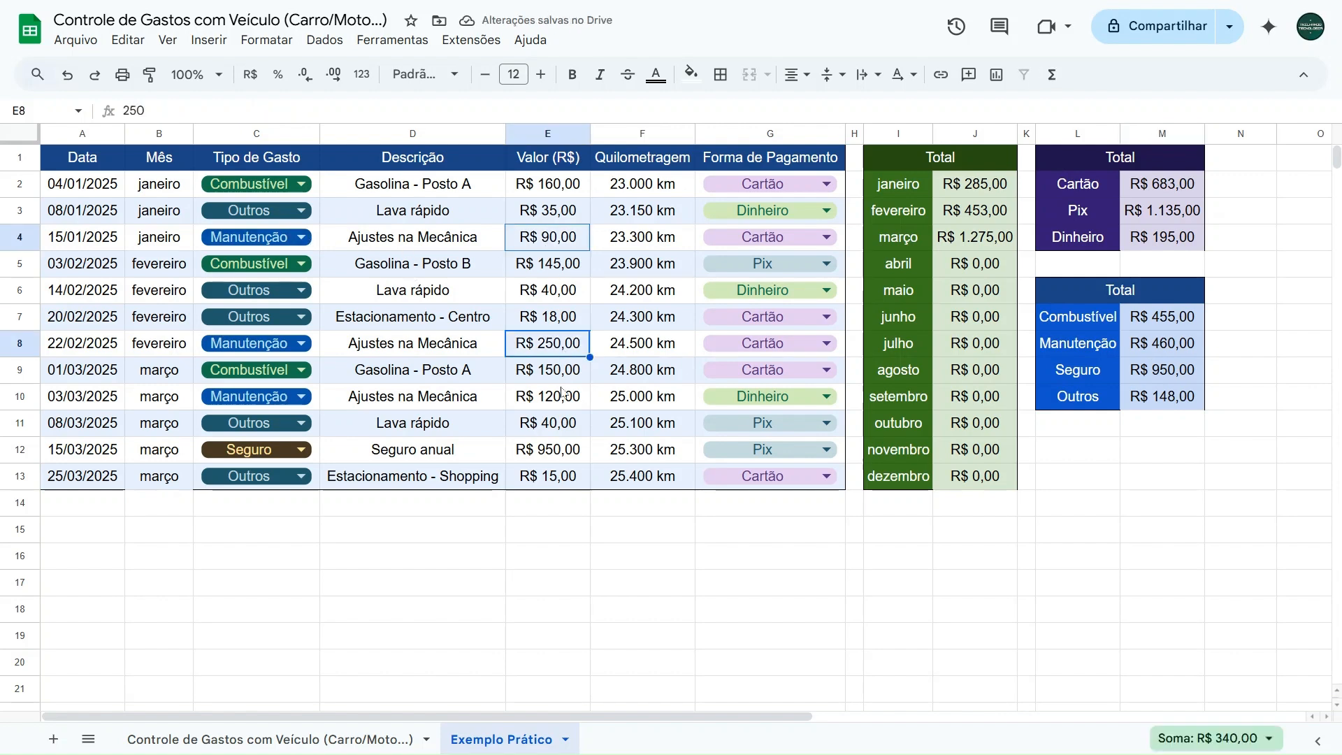
{"action": "left_click", "coordinate": [559, 392], "text": "ctrl"}
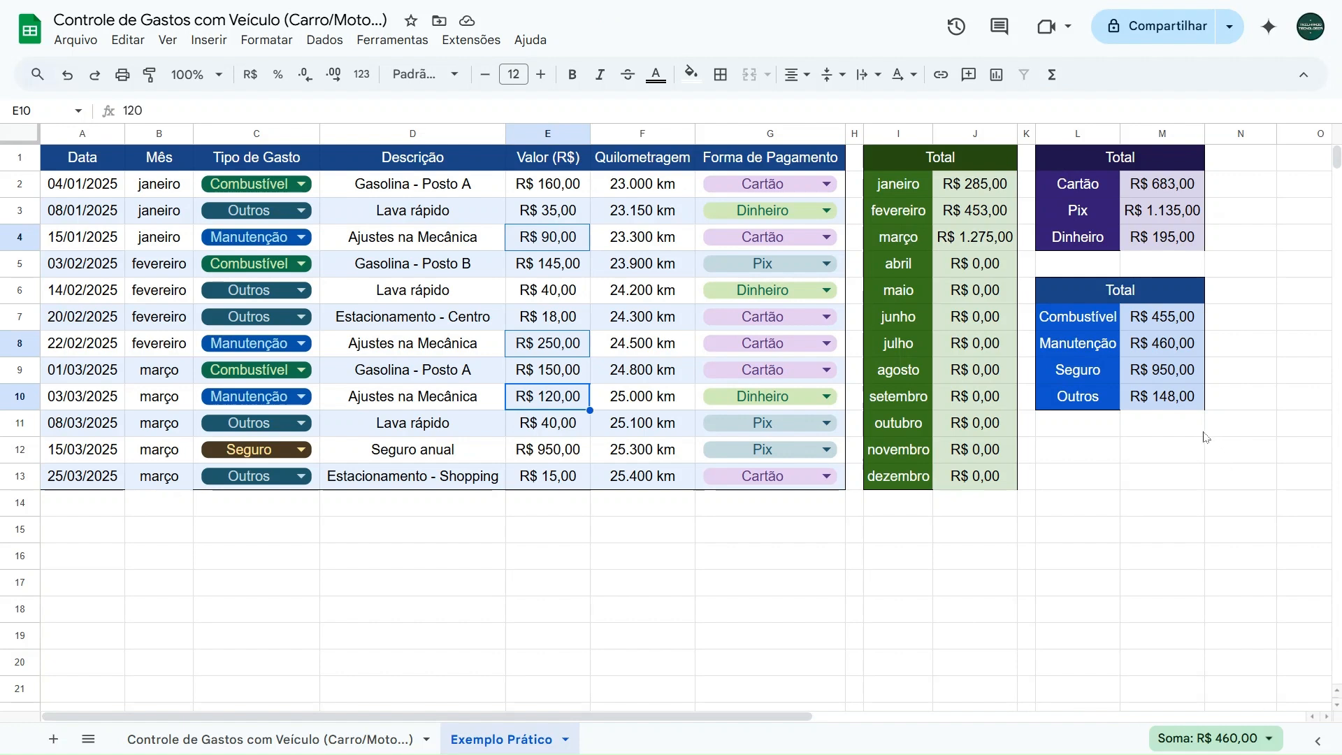
{"action": "left_click", "coordinate": [549, 455]}
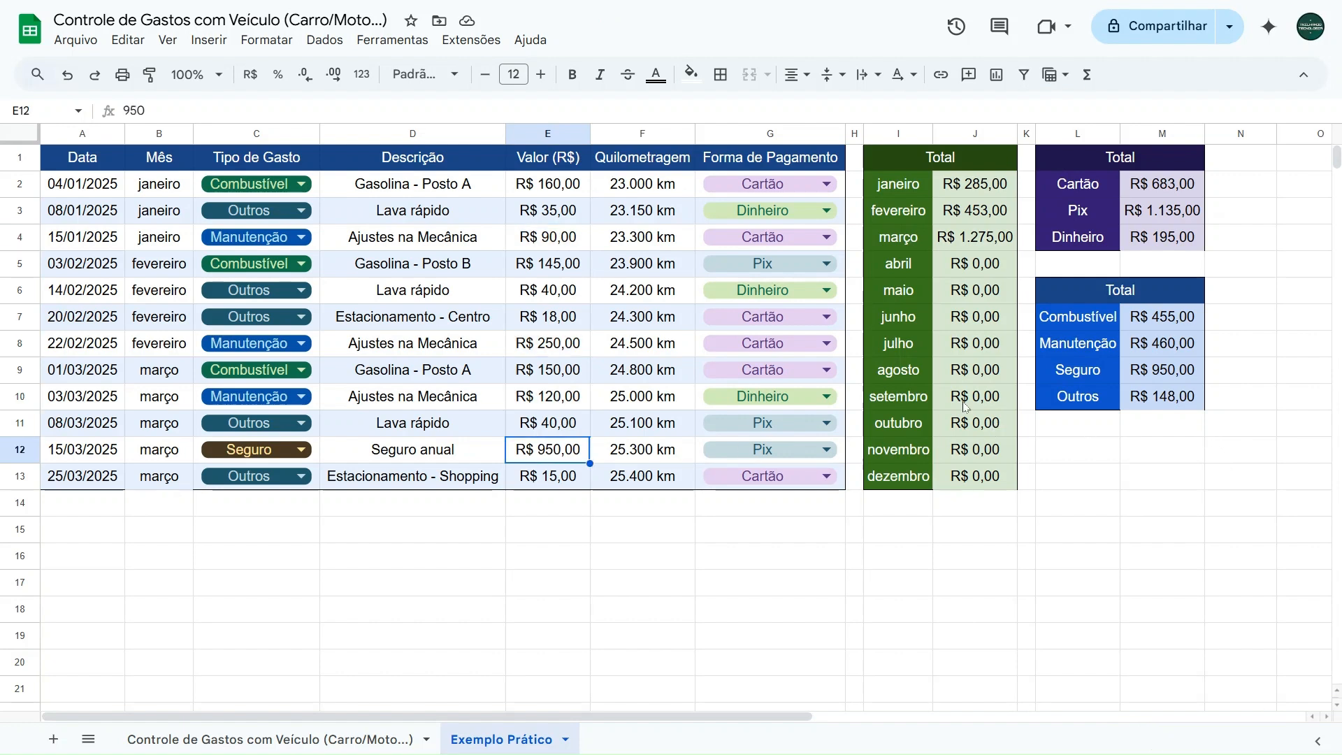
- Check the Outros total in M10 against the sum of E3, E6, E7, E11 and E13
{"action": "left_click", "coordinate": [543, 297]}
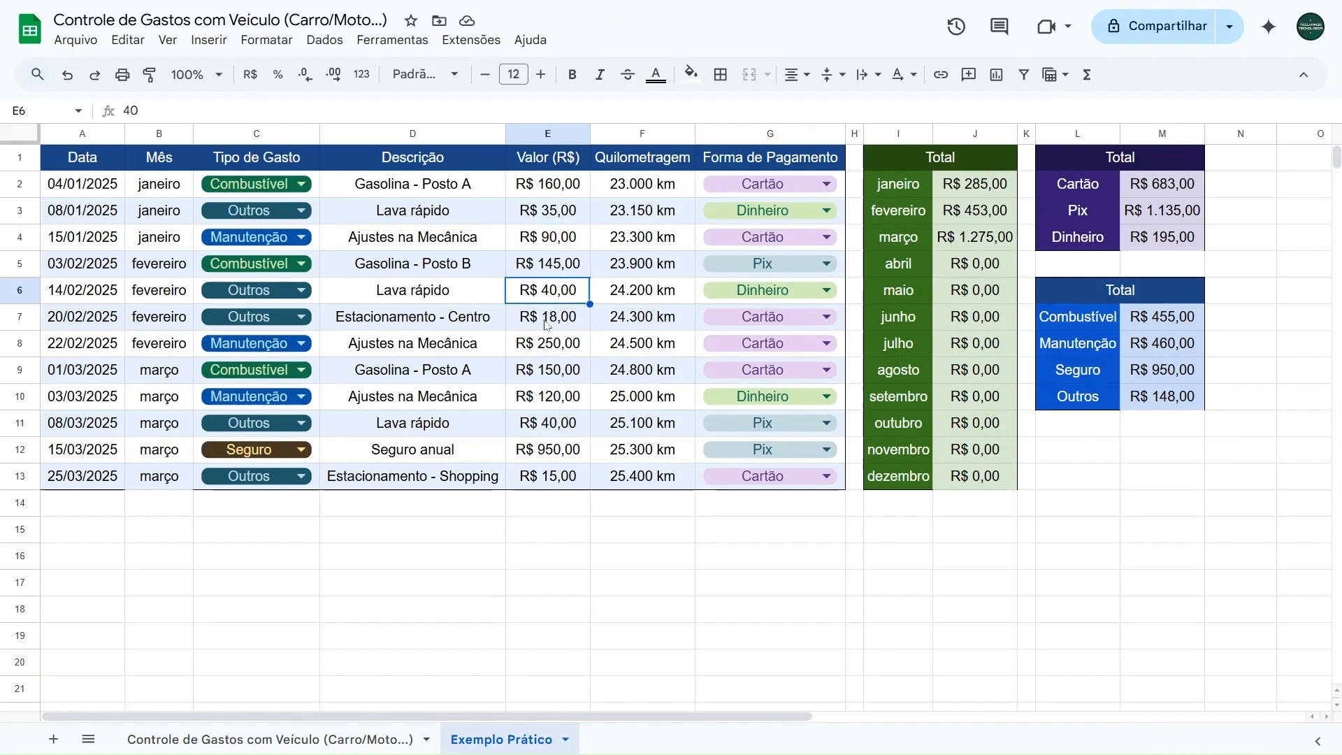
{"action": "left_click", "coordinate": [548, 323], "text": "shift"}
{"action": "left_click", "coordinate": [555, 430], "text": "ctrl"}
{"action": "left_click", "coordinate": [553, 481], "text": "ctrl"}
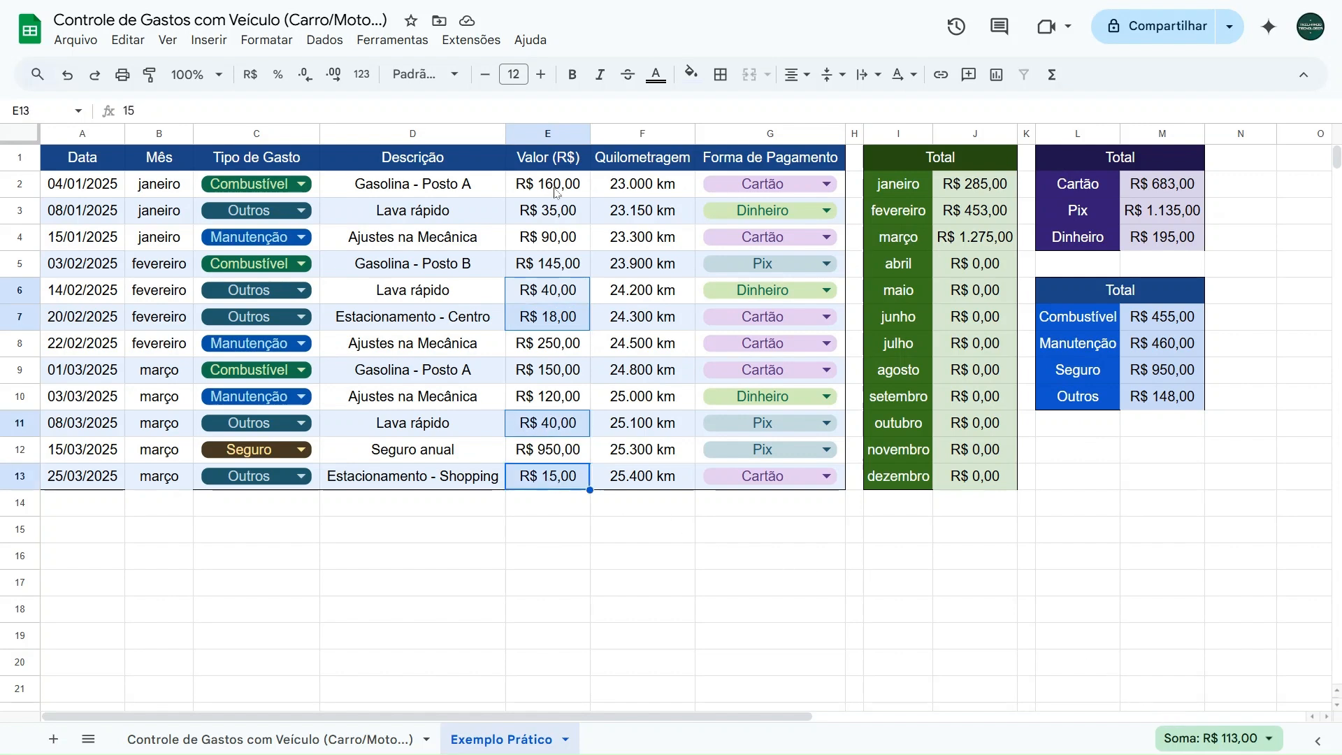
{"action": "left_click", "coordinate": [555, 209], "text": "ctrl"}
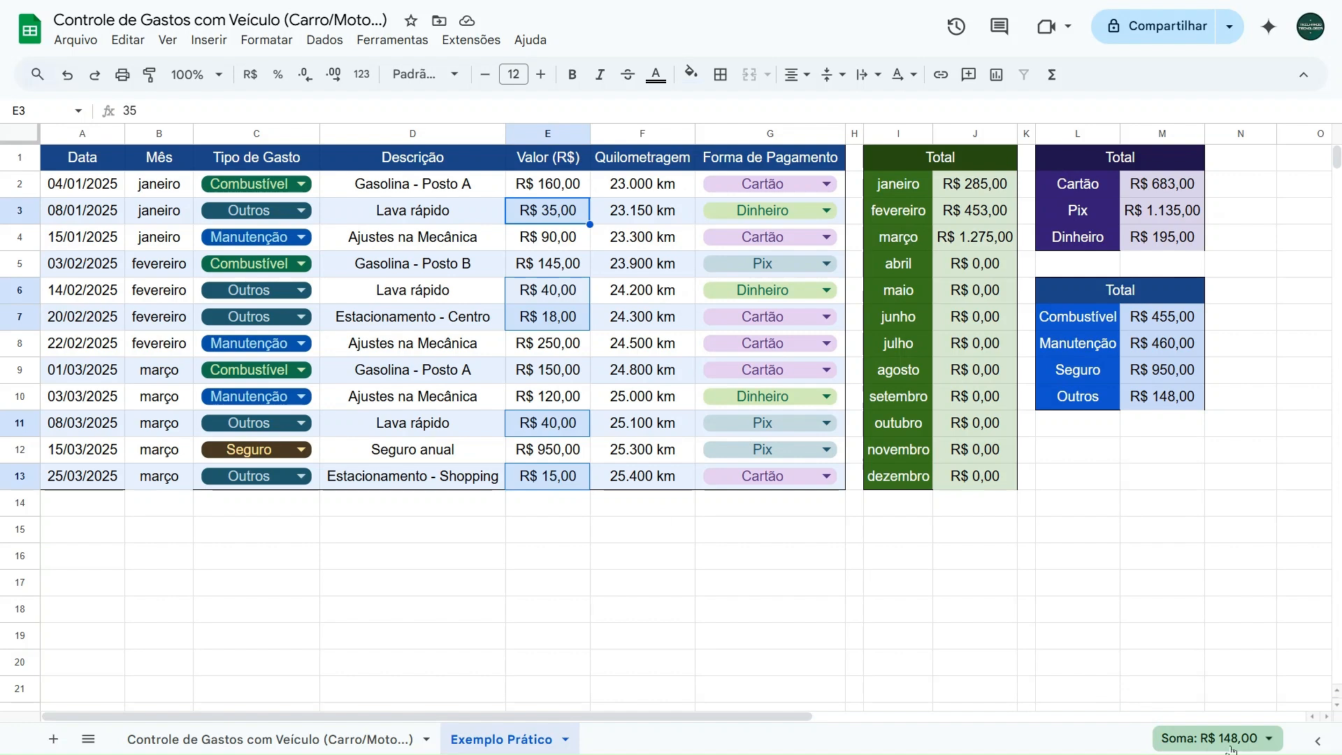
{"action": "left_click", "coordinate": [476, 521]}
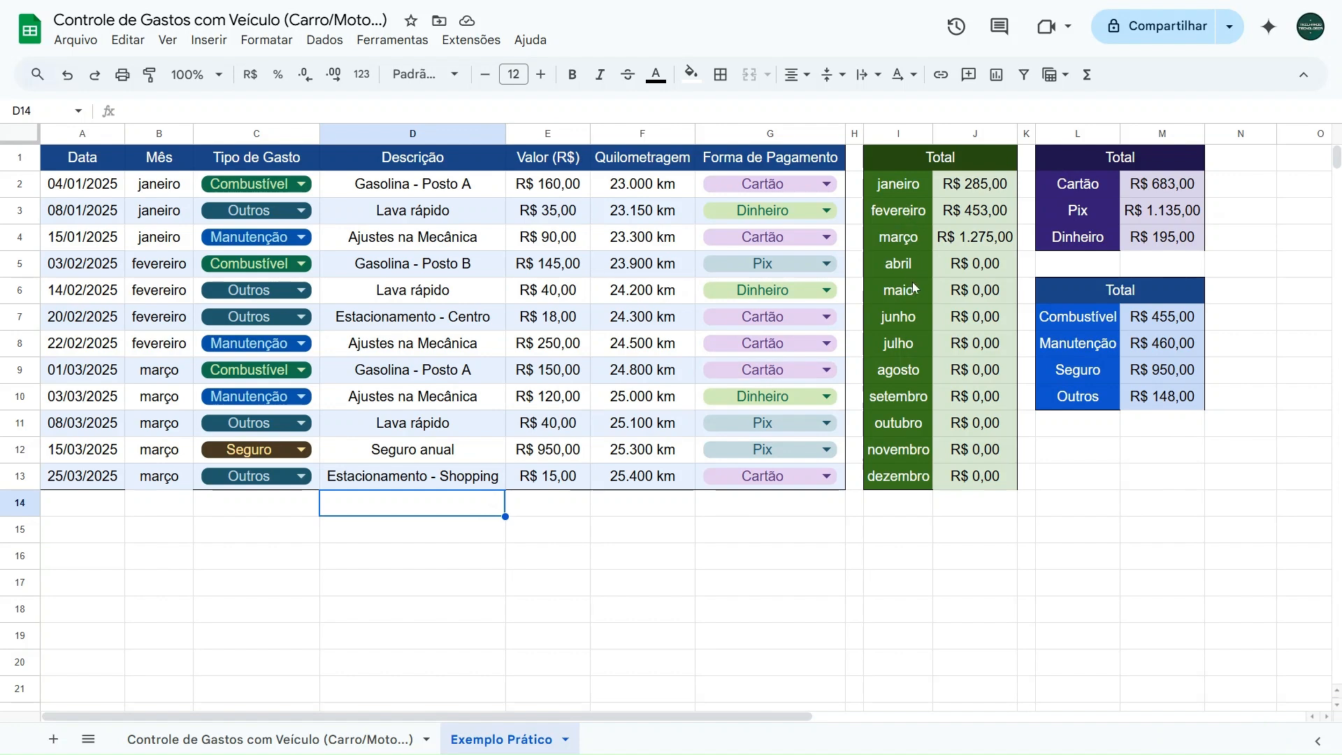
- Change the date in A9 to 23/06/2025 using the date picker
{"action": "double_click", "coordinate": [82, 376]}
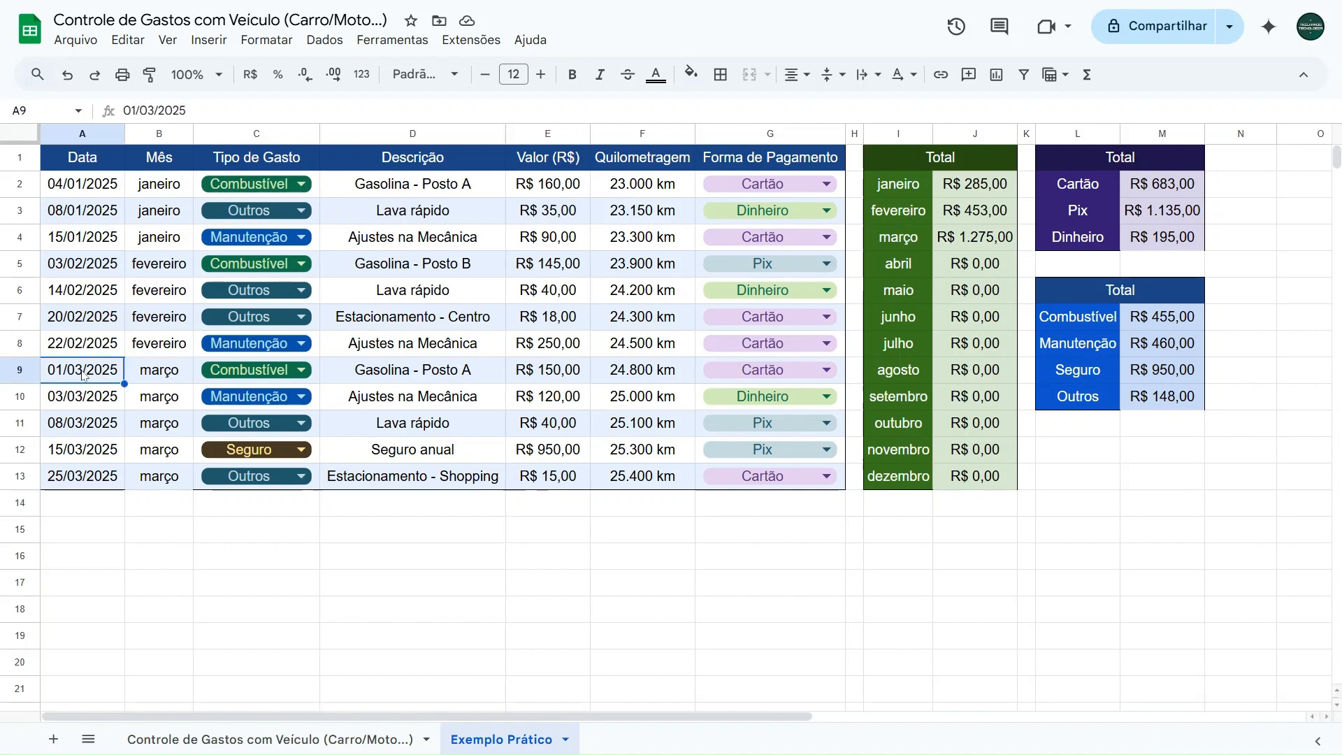
{"action": "left_click", "coordinate": [179, 400]}
{"action": "left_click", "coordinate": [180, 400]}
{"action": "left_click", "coordinate": [180, 400]}
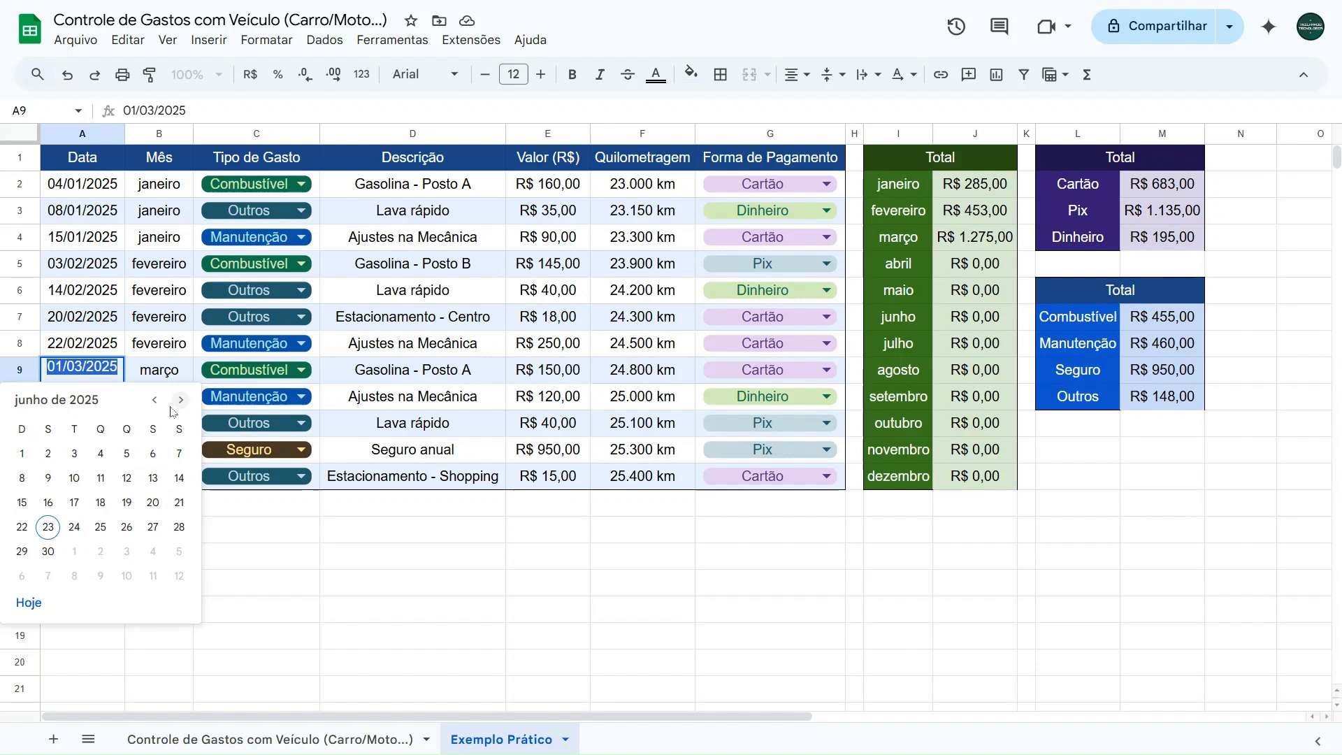
{"action": "left_click", "coordinate": [48, 528]}
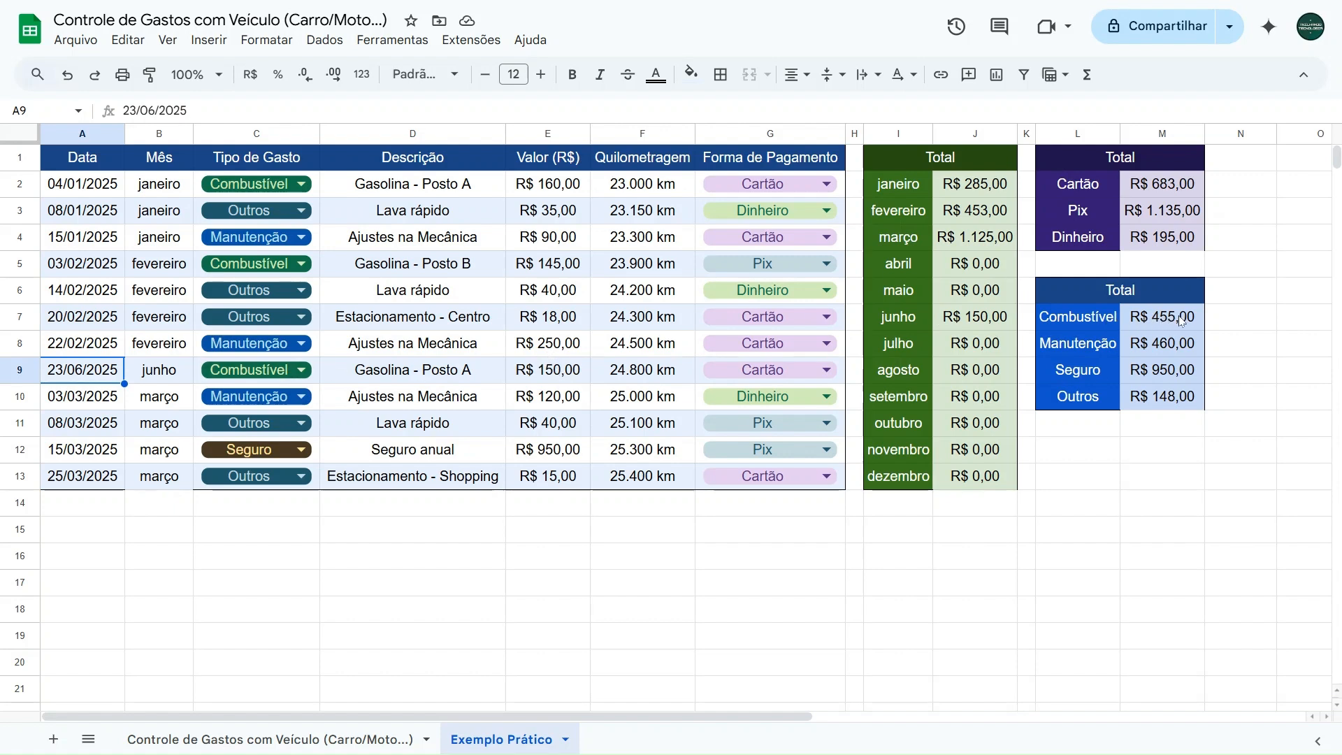
- Try the expense type Outros in C9 and check the Outros total against E3, E6:E7, E9, E11 and E13
{"action": "left_click", "coordinate": [251, 372]}
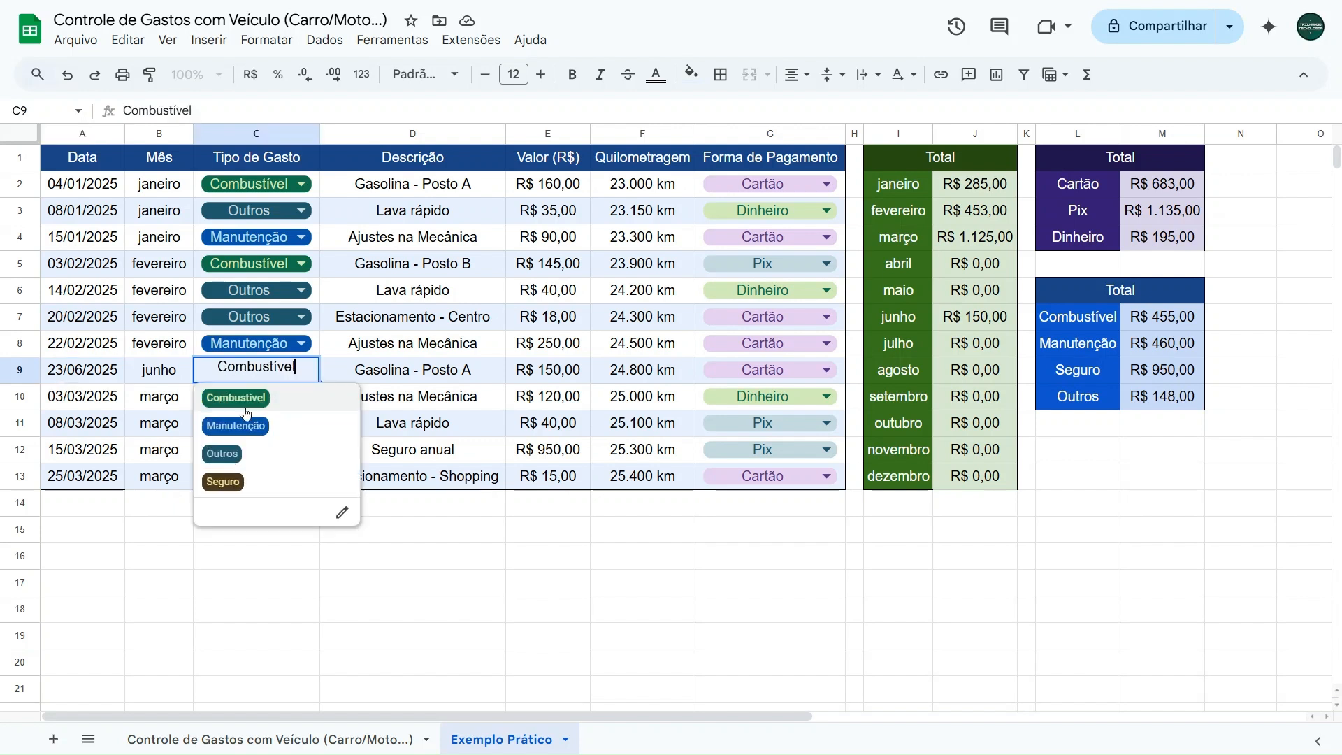
{"action": "left_click", "coordinate": [222, 455]}
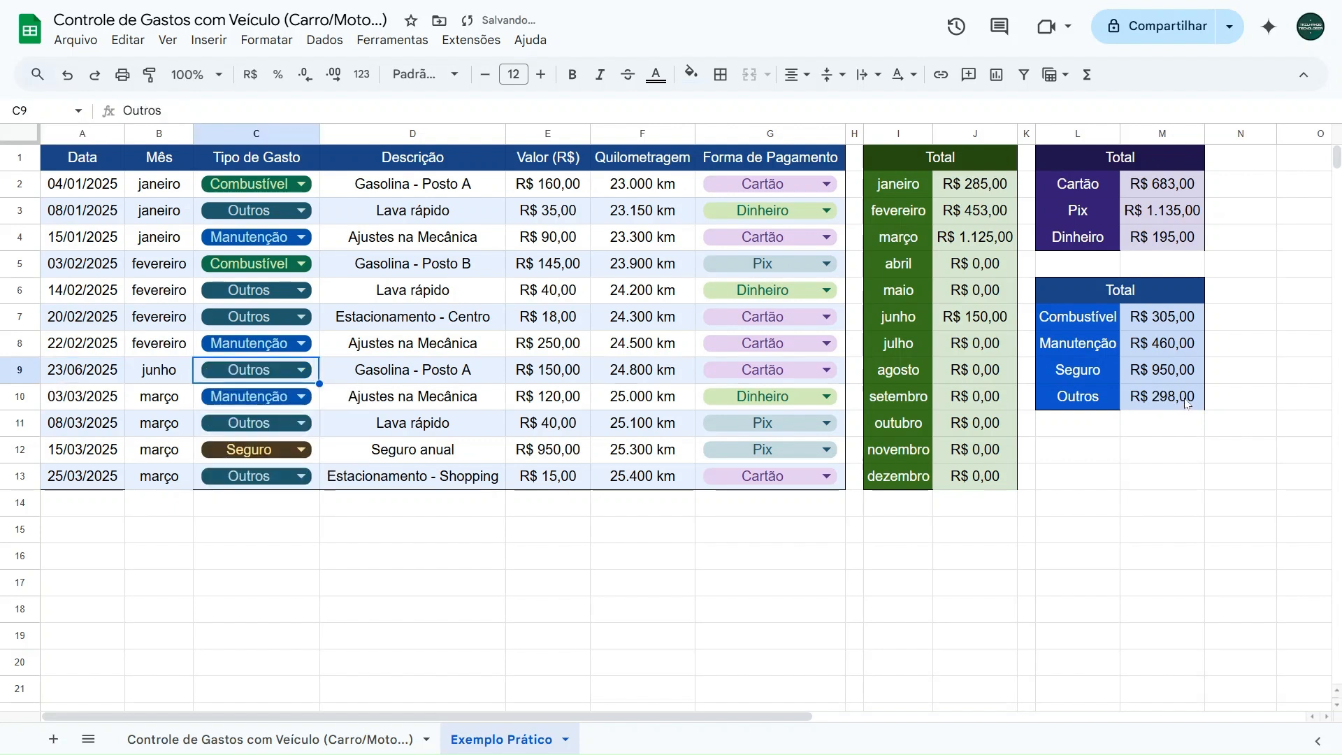
{"action": "left_click", "coordinate": [547, 213]}
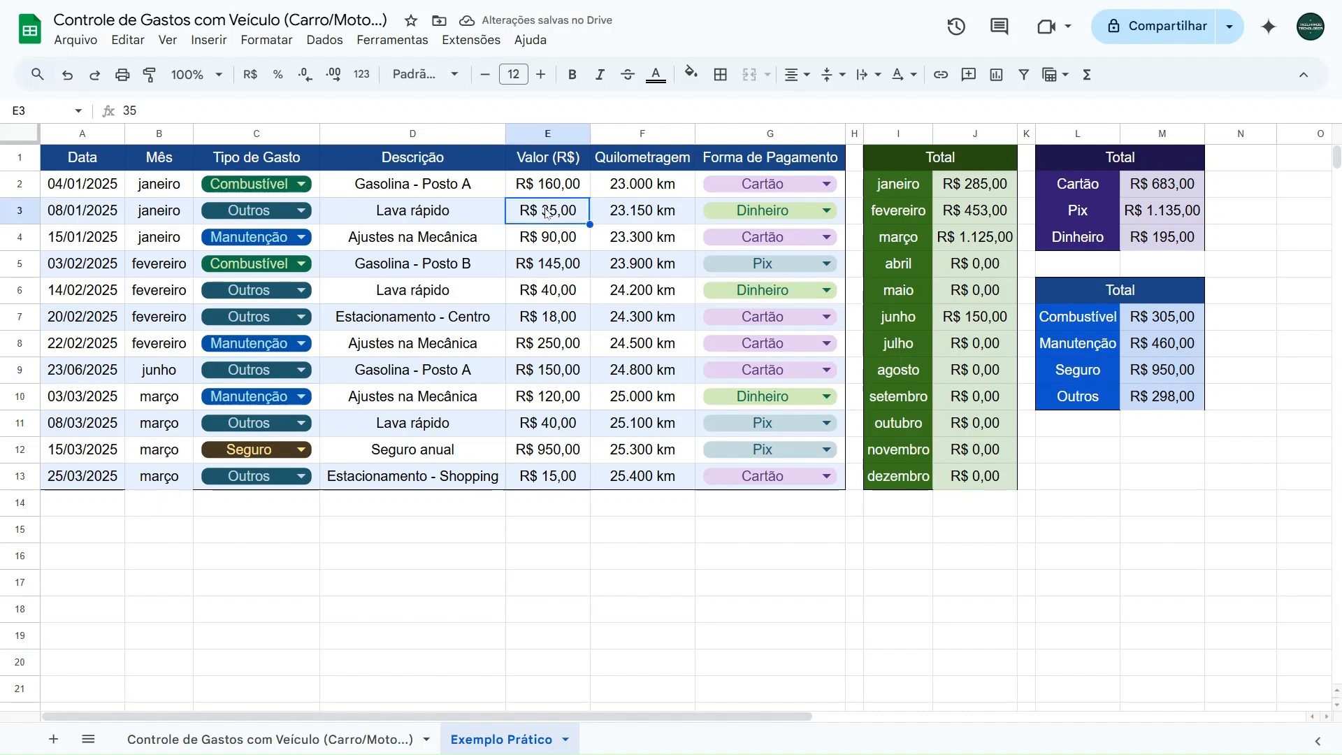
{"action": "left_click_drag", "start_coordinate": [557, 297], "coordinate": [554, 329]}
{"action": "left_click", "coordinate": [549, 370], "text": "ctrl"}
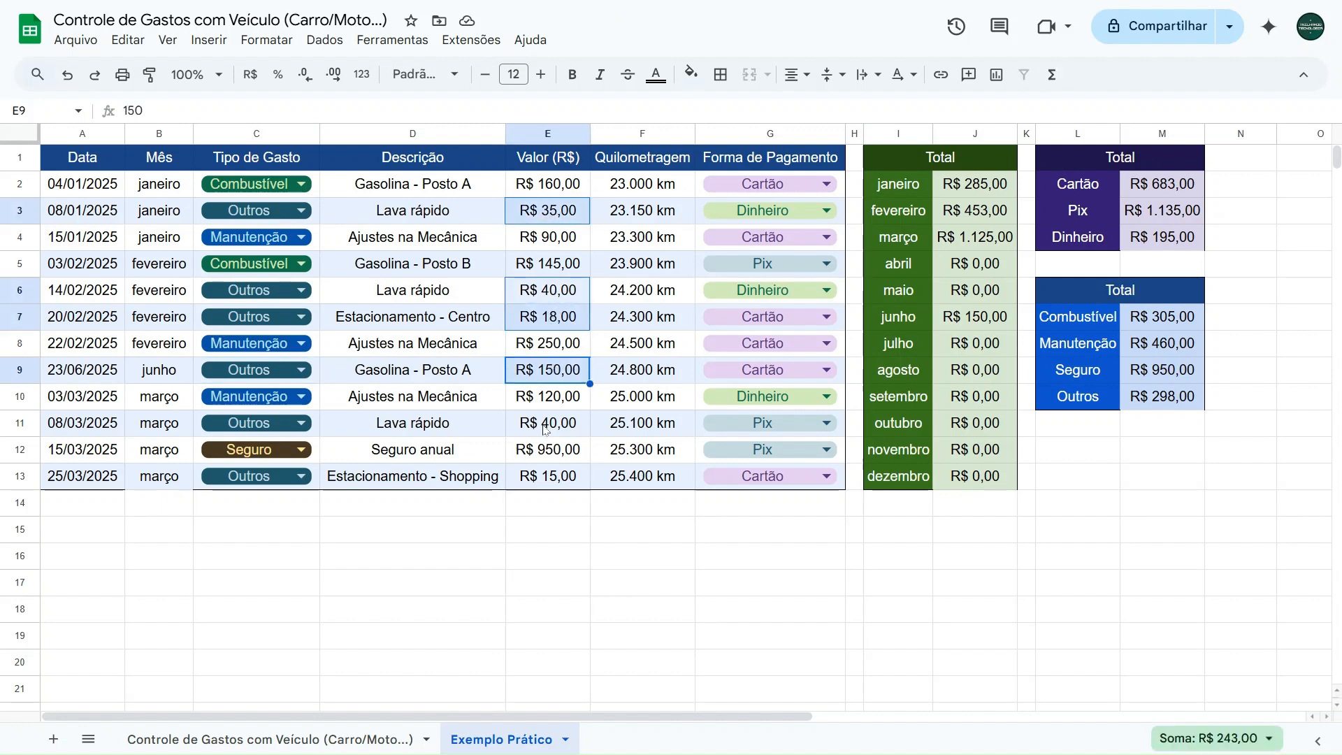
{"action": "left_click", "coordinate": [545, 430], "text": "ctrl"}
{"action": "left_click", "coordinate": [556, 475], "text": "ctrl"}
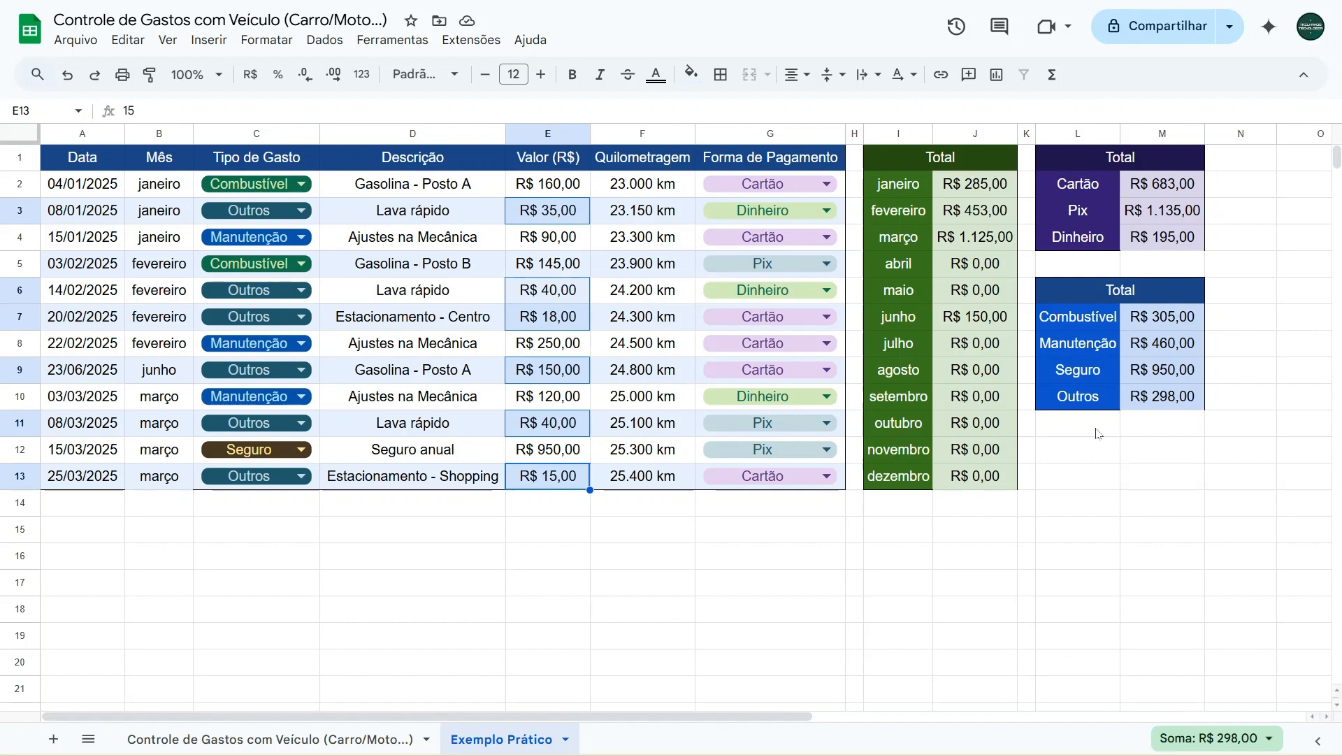
- Undo the last expense type change in C9
{"action": "left_click", "coordinate": [560, 530]}
{"action": "key", "text": "ctrl+z"}
{"action": "left_click", "coordinate": [409, 505]}
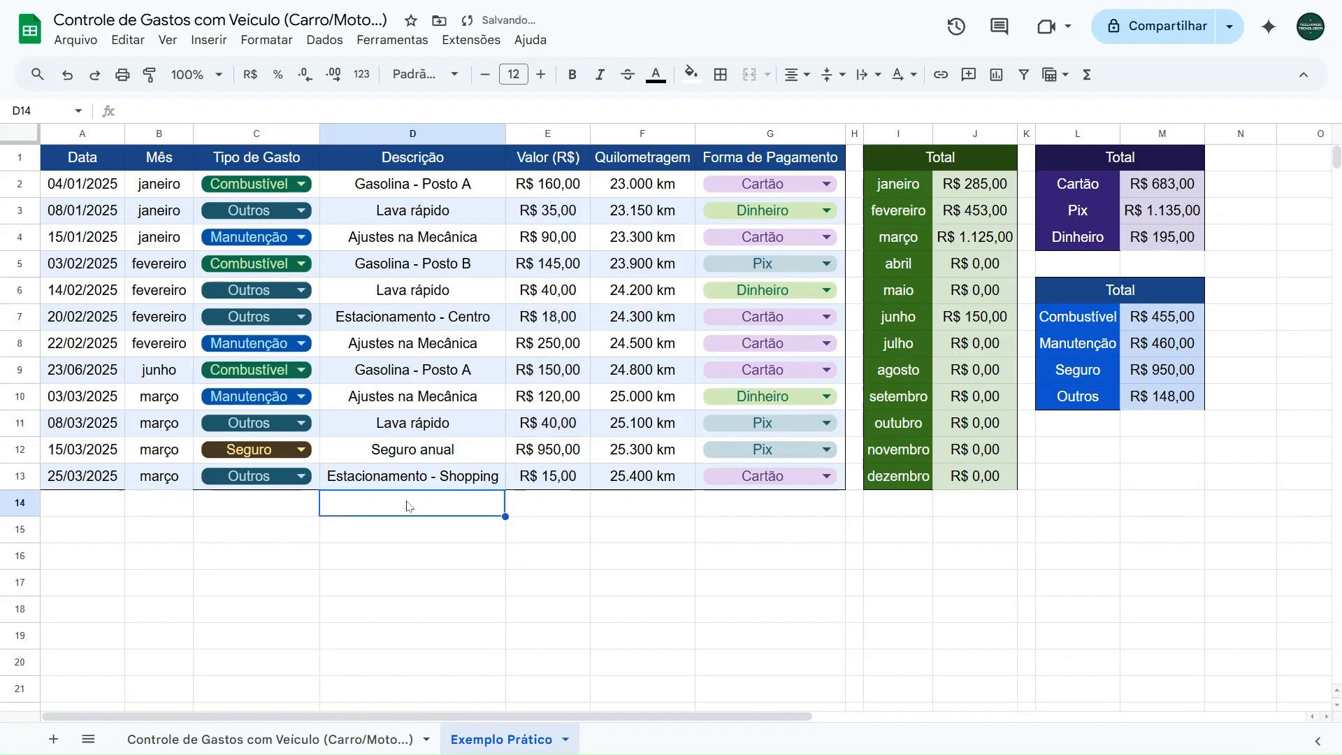
- Review row 2's date picker, month formula, and the expense type and payment method options
{"action": "double_click", "coordinate": [90, 187]}
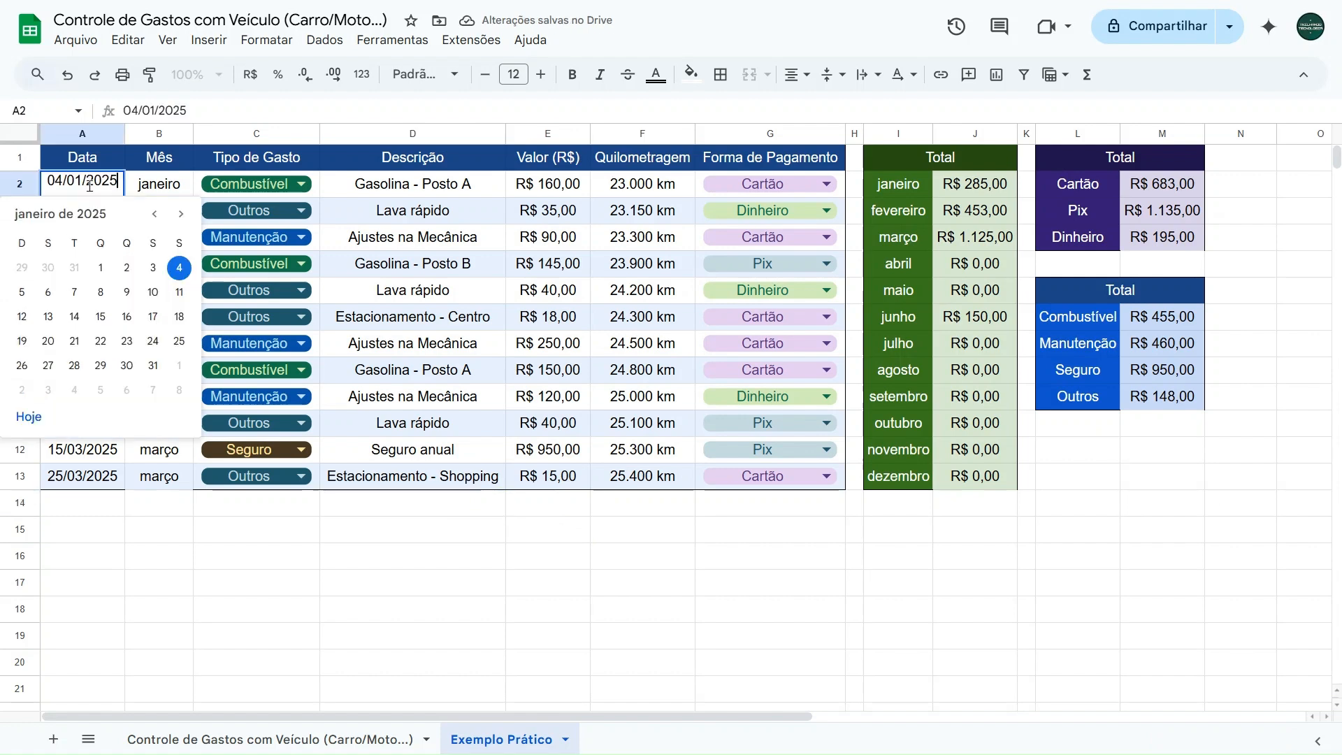
{"action": "key", "text": "Escape"}
{"action": "left_click", "coordinate": [156, 195]}
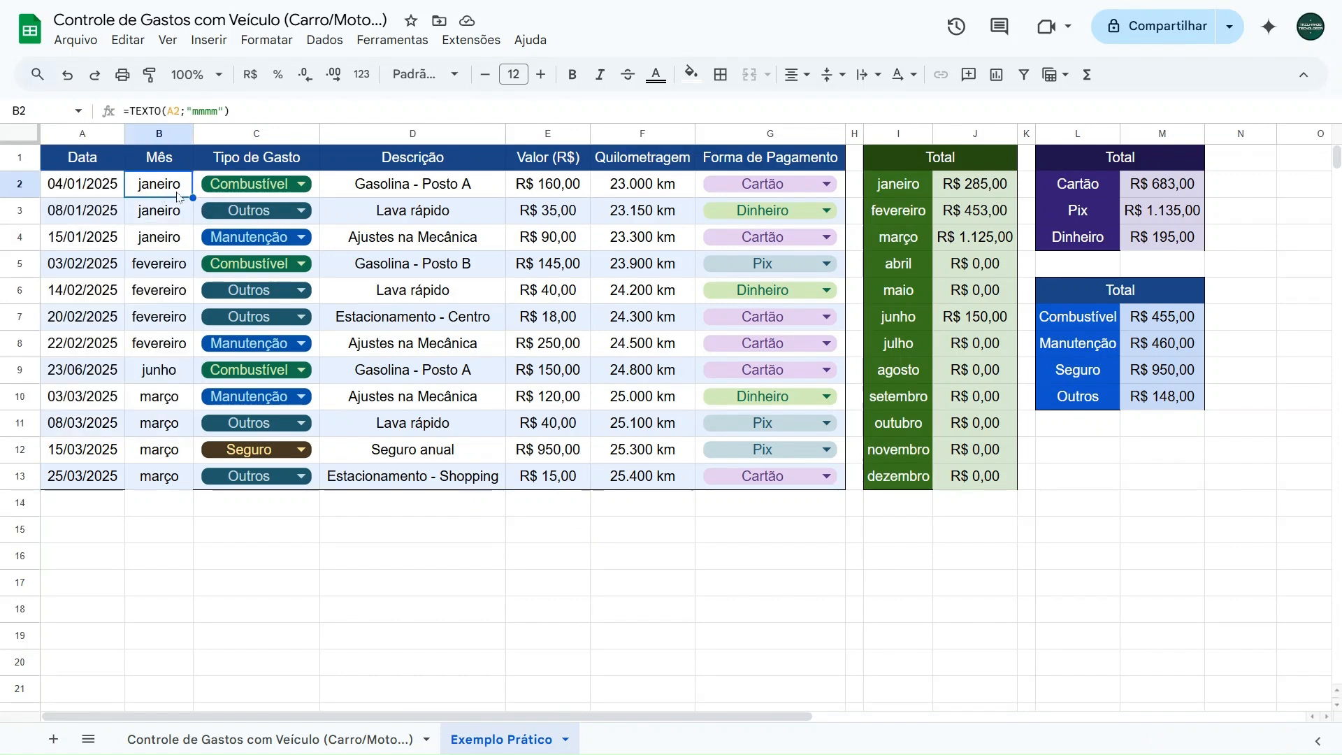
{"action": "left_click", "coordinate": [265, 189]}
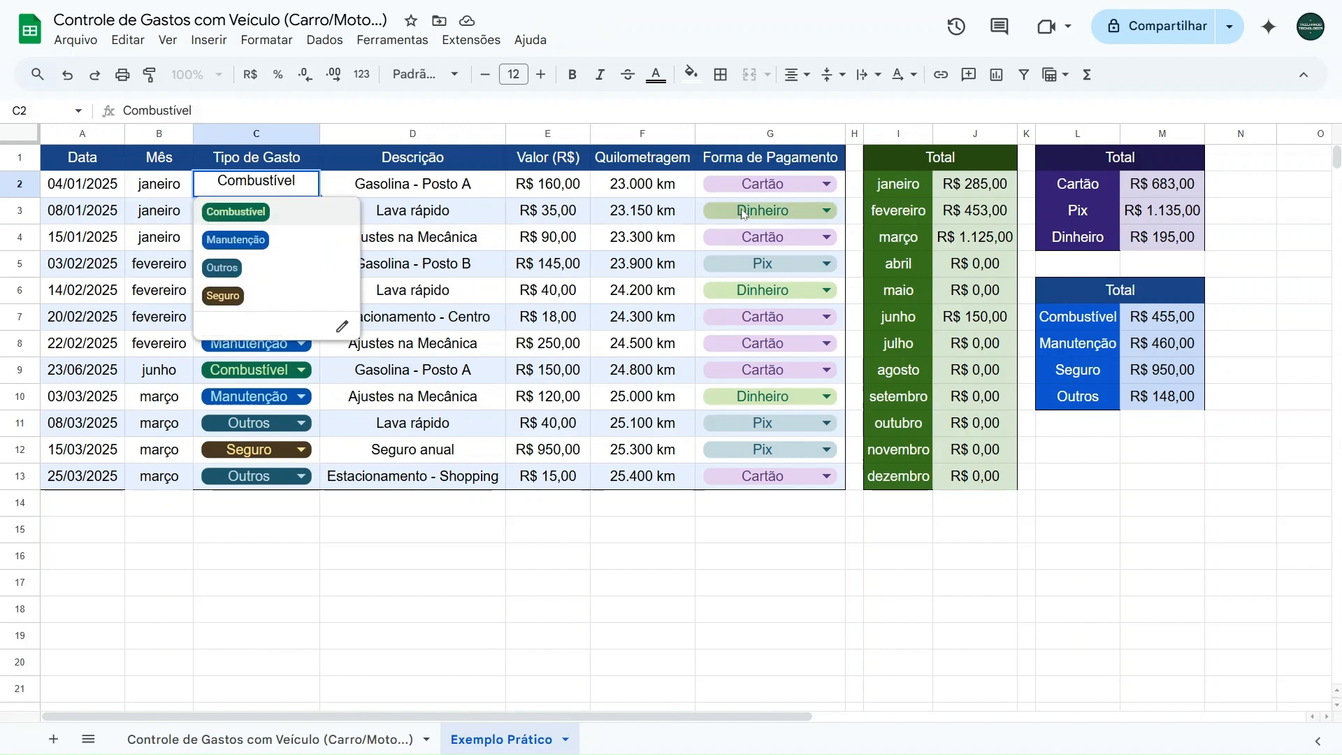
{"action": "left_click", "coordinate": [752, 183]}
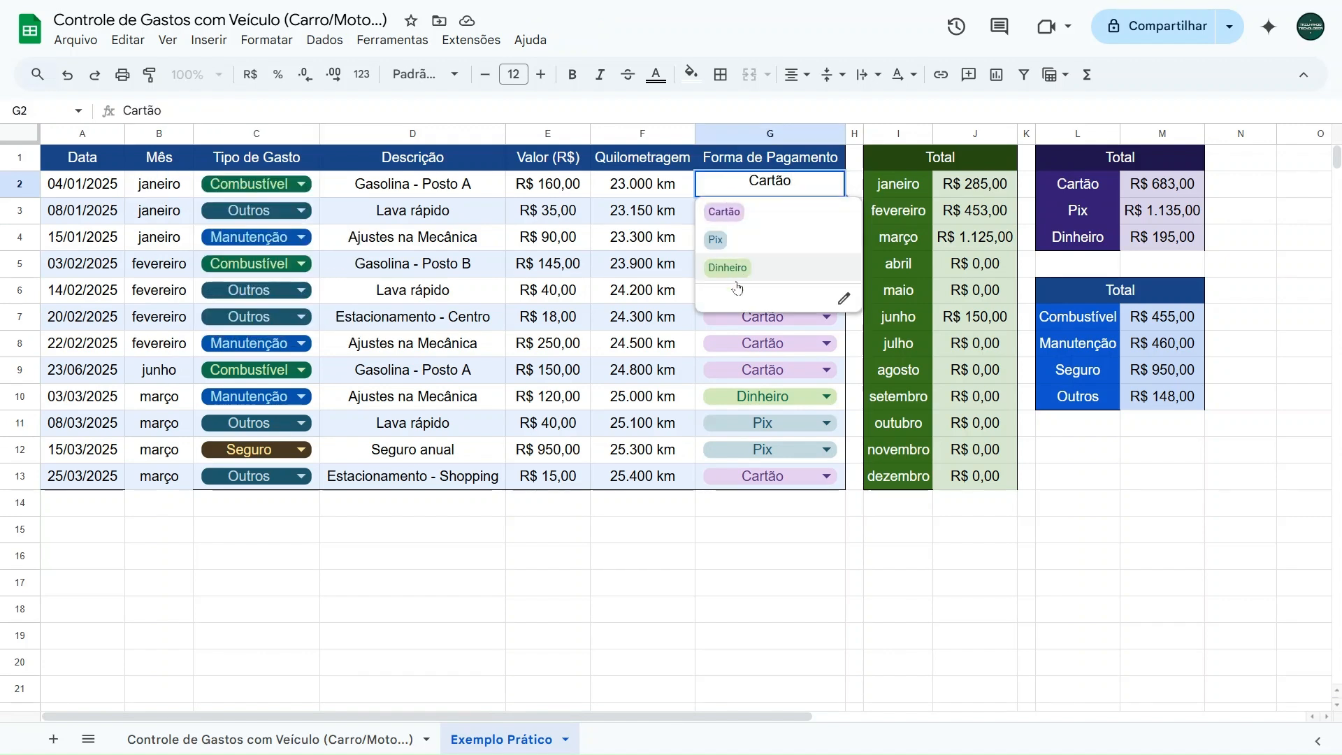
- Inspect the criteria range in J2's monthly SOMASE formula without changing it
{"action": "left_click", "coordinate": [974, 192]}
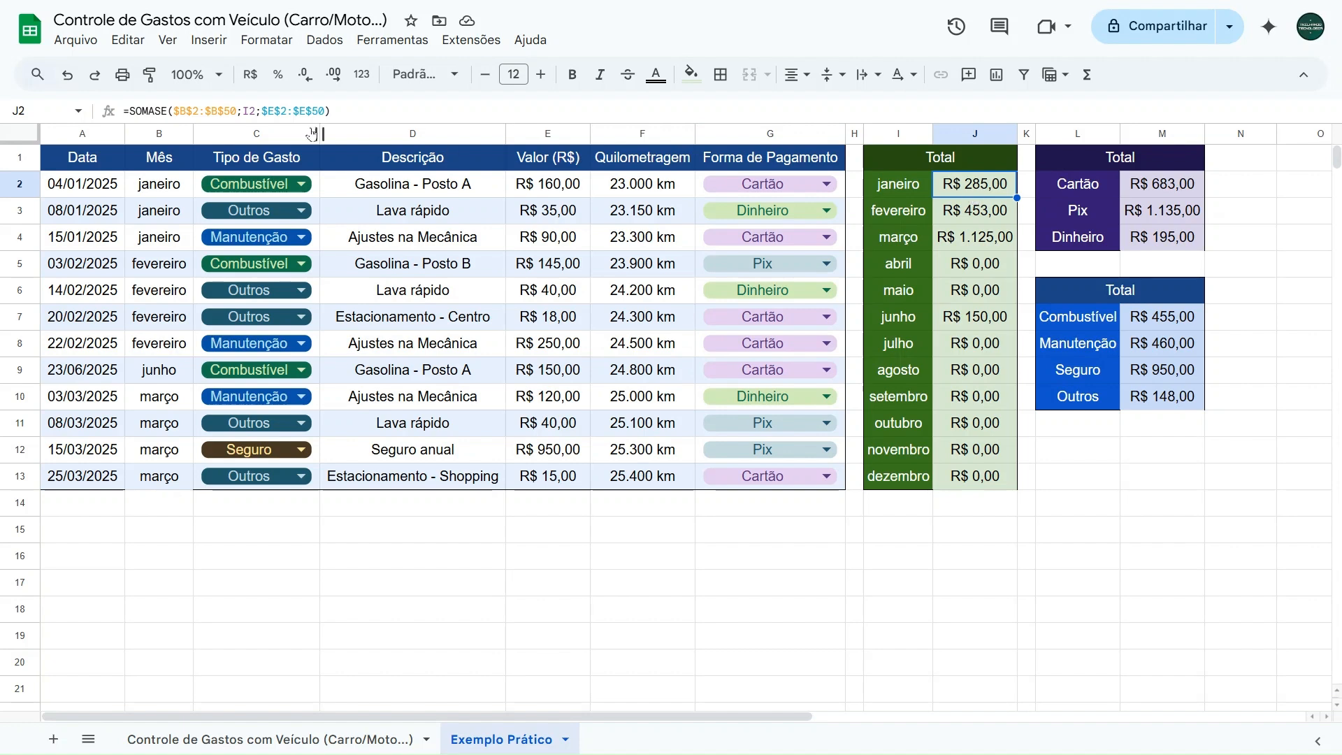
{"action": "left_click_drag", "start_coordinate": [175, 111], "coordinate": [239, 110]}
{"action": "key", "text": "Escape"}
{"action": "left_click", "coordinate": [952, 525]}
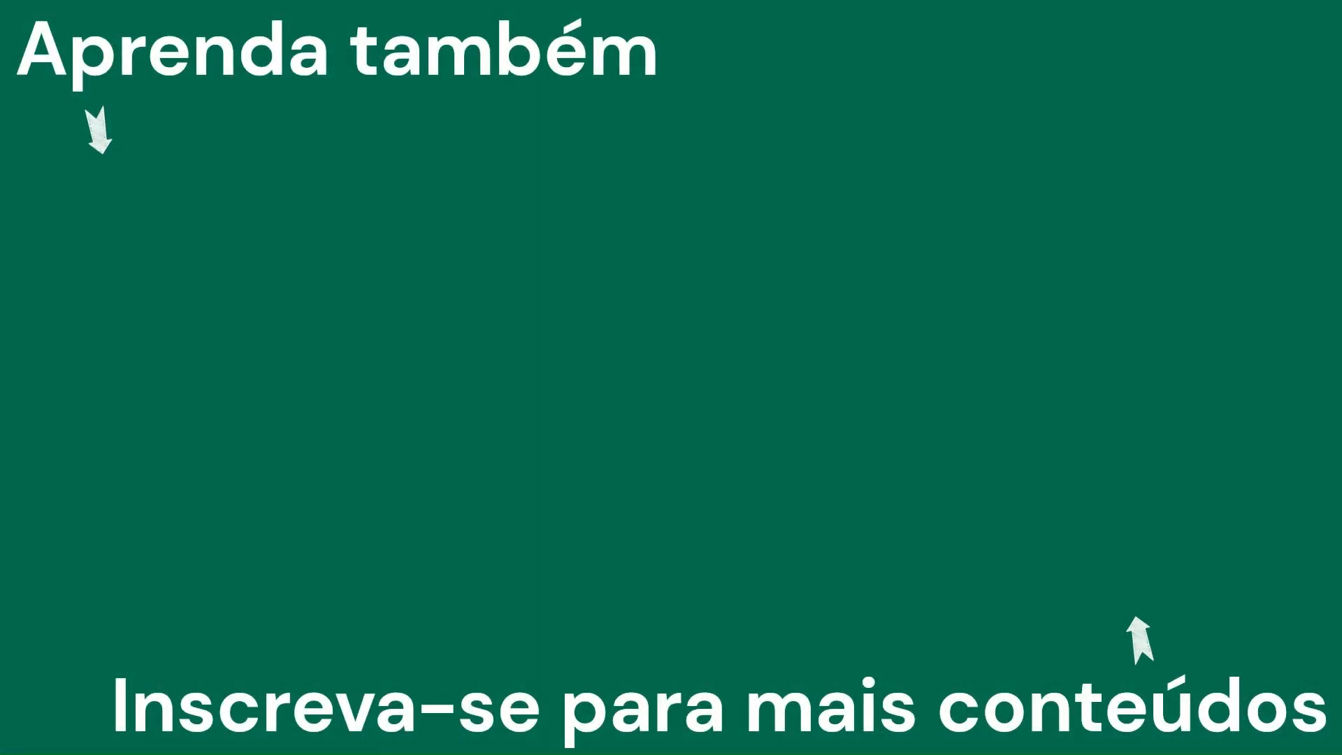